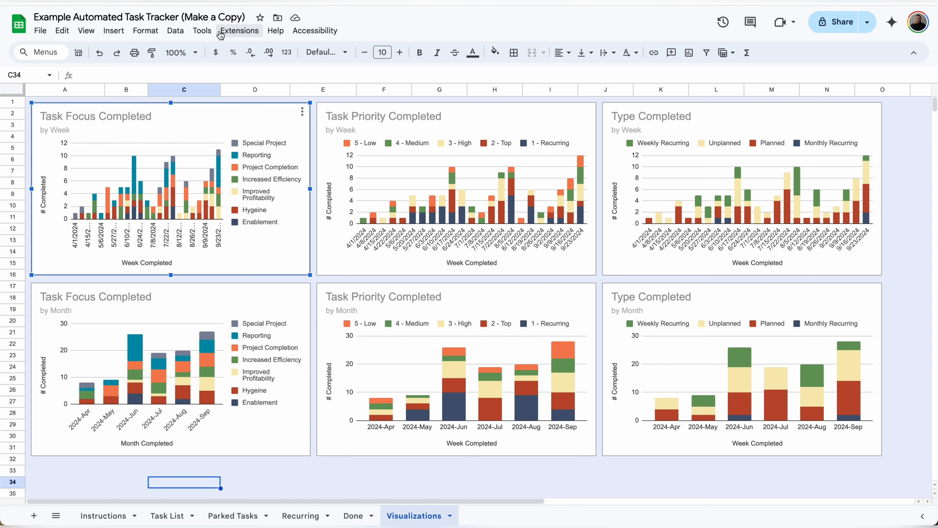
Step: Apply the Custom theme and open its Customize font and colour settings, previewing the Accent 1 colours
click(145, 30)
click(153, 47)
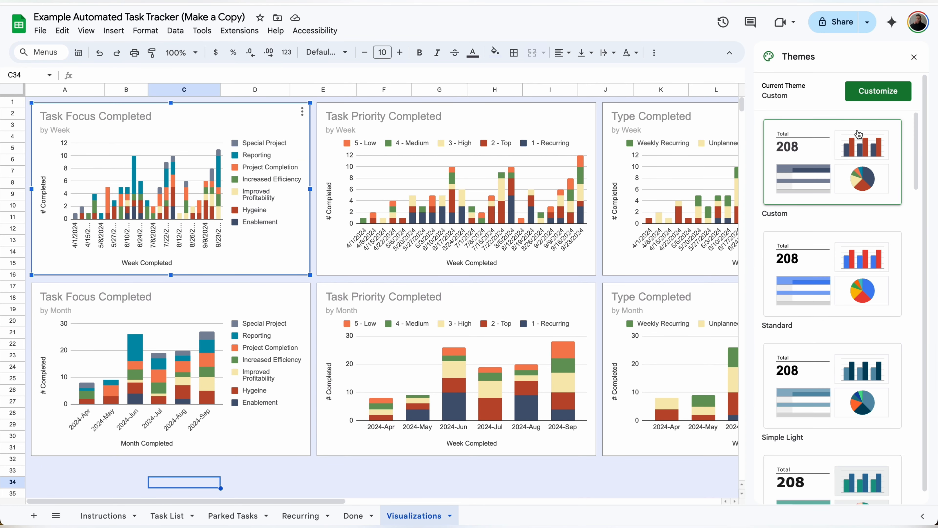
click(870, 171)
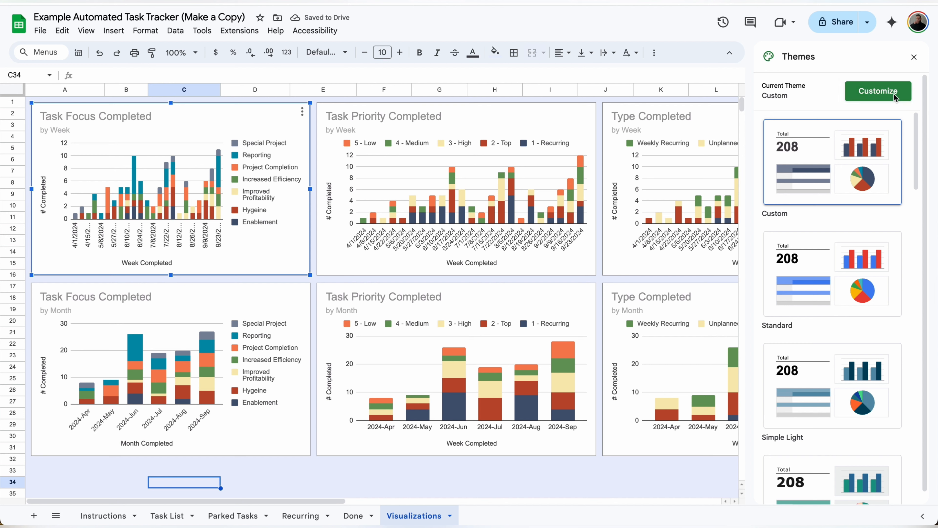
click(878, 90)
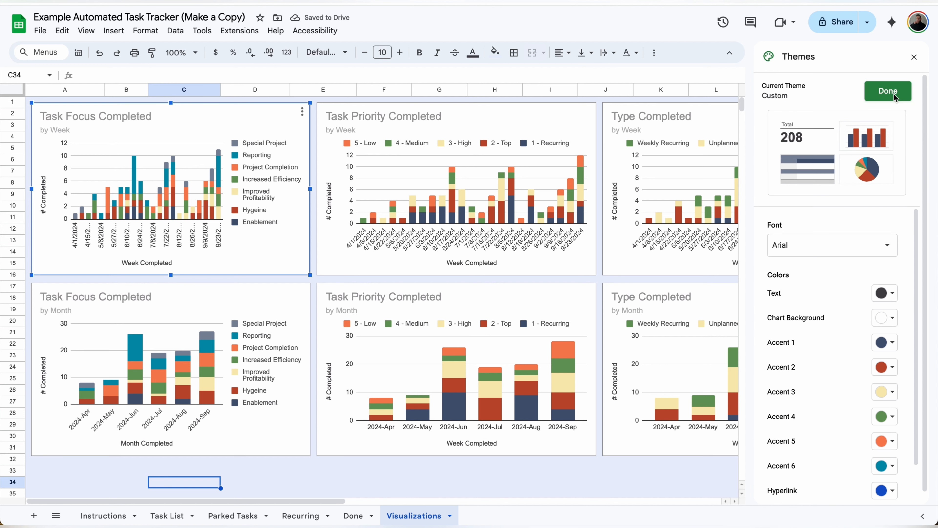
click(886, 343)
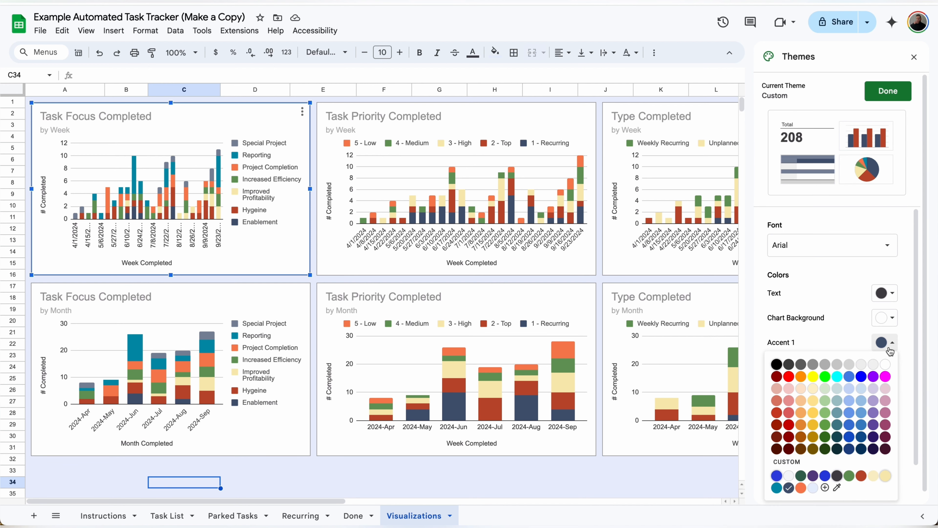
click(905, 321)
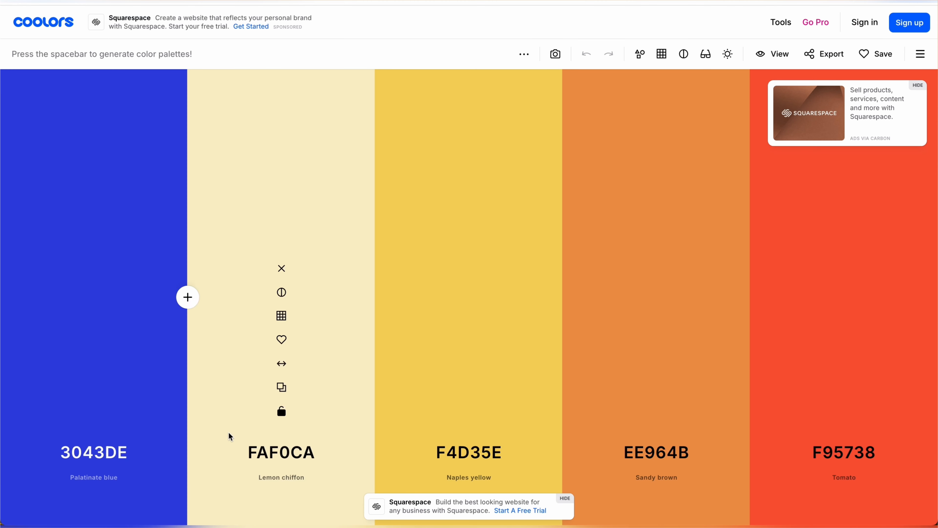
Step: Regenerate Coolors palettes with Onyx locked and copy the Ash gray hex BEC5AD
key(space)
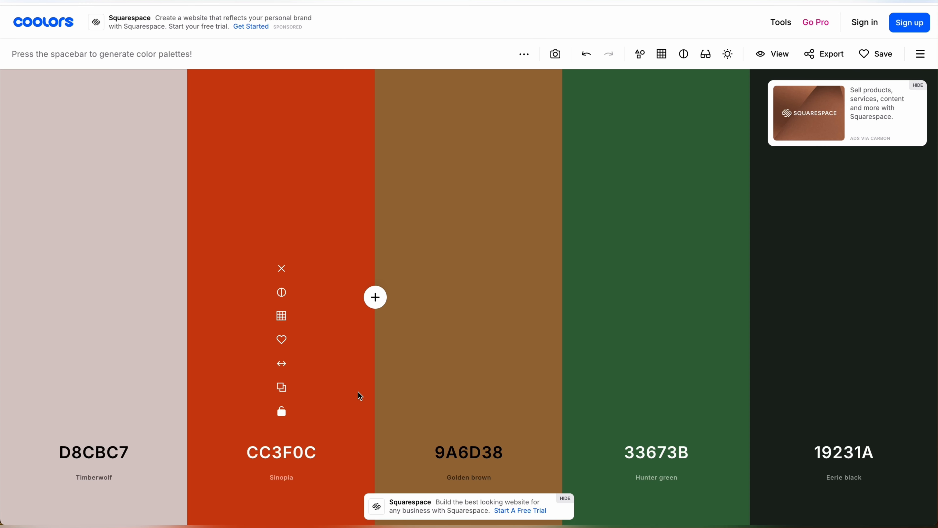
key(space)
key(space)
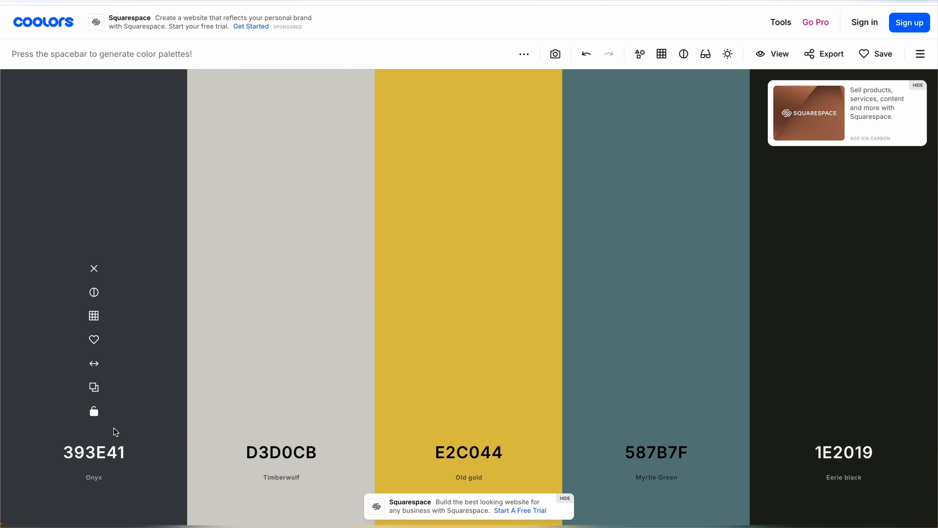
key(space)
key(space)
key(space)
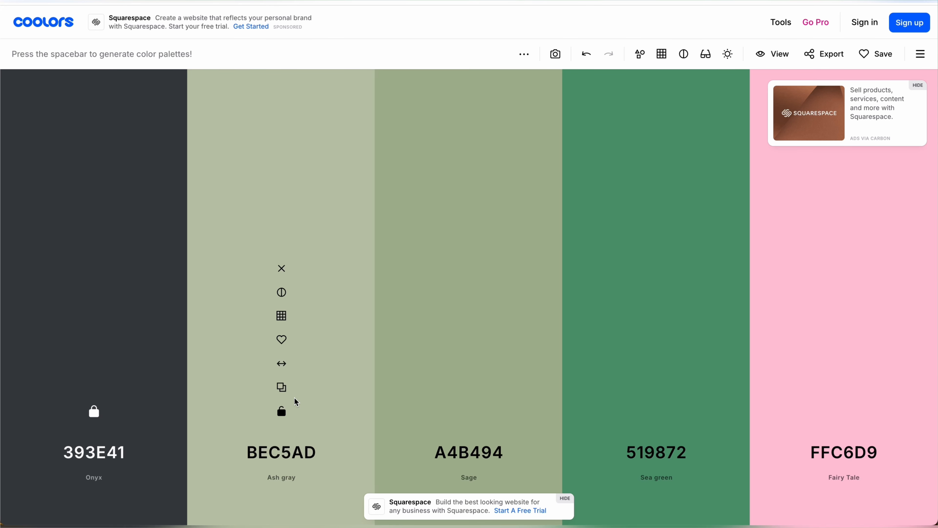
click(281, 386)
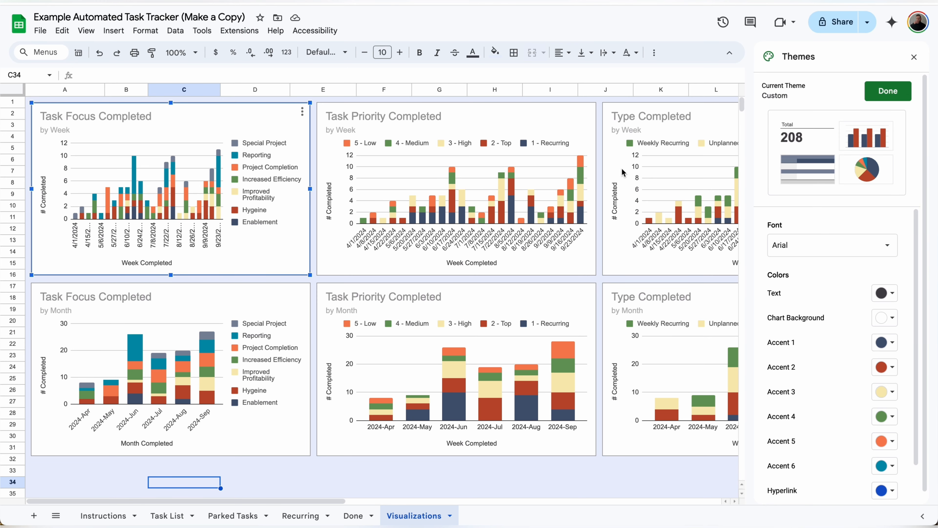
Step: Set the theme's Accent 4 to the custom hex colour BEC5AD
click(890, 416)
click(825, 407)
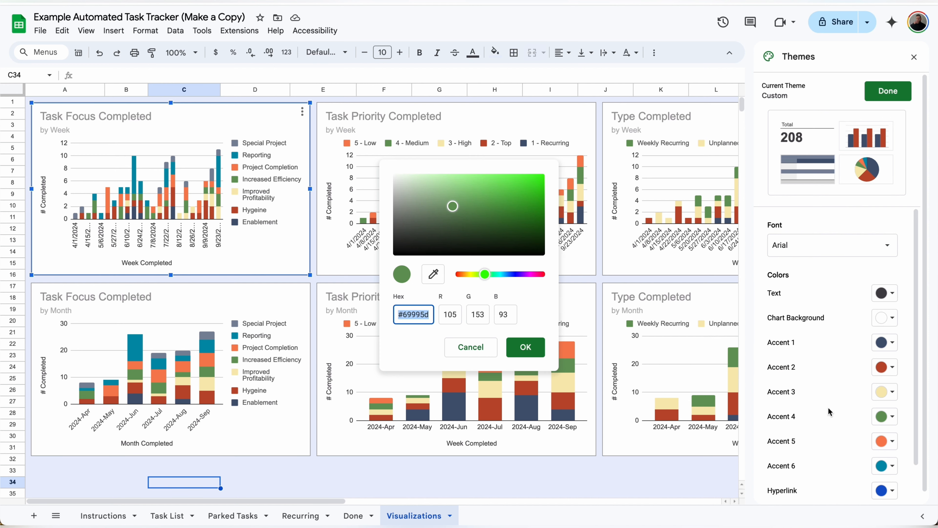
key(super+v)
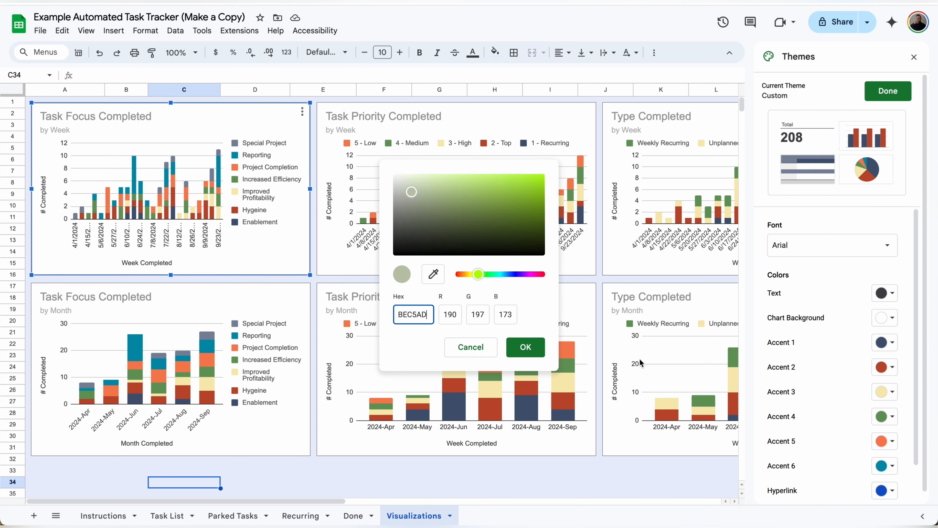
click(543, 350)
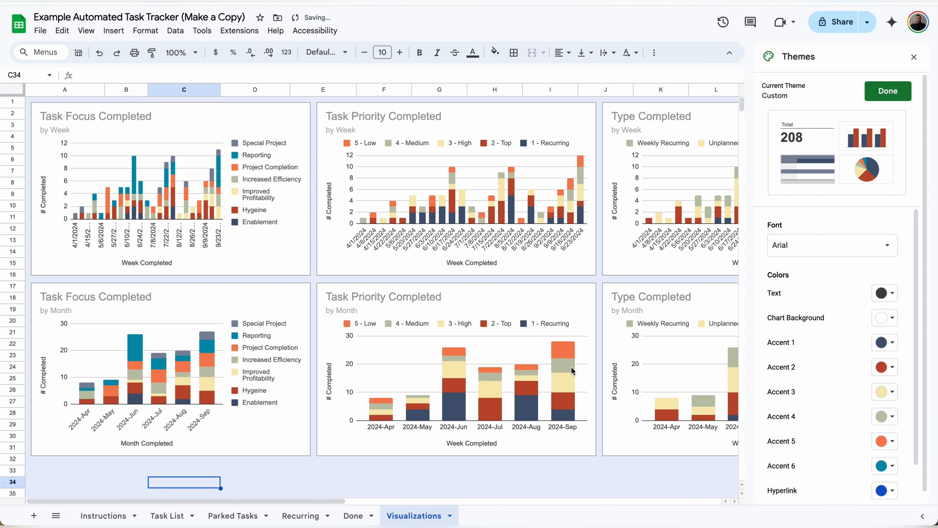
Step: Fill the whole sheet with a light blue sampled by the custom fill eyedropper
scroll(837, 378, down, 2)
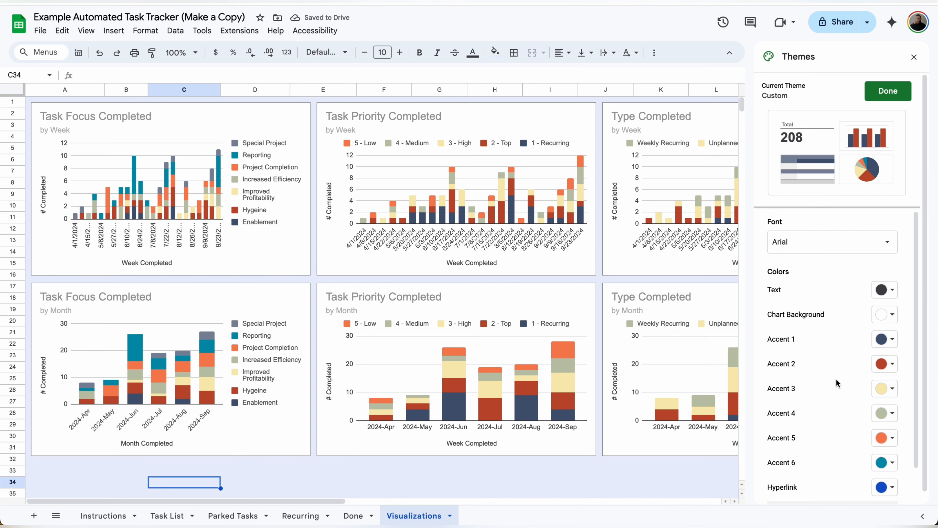
scroll(837, 378, up, 1)
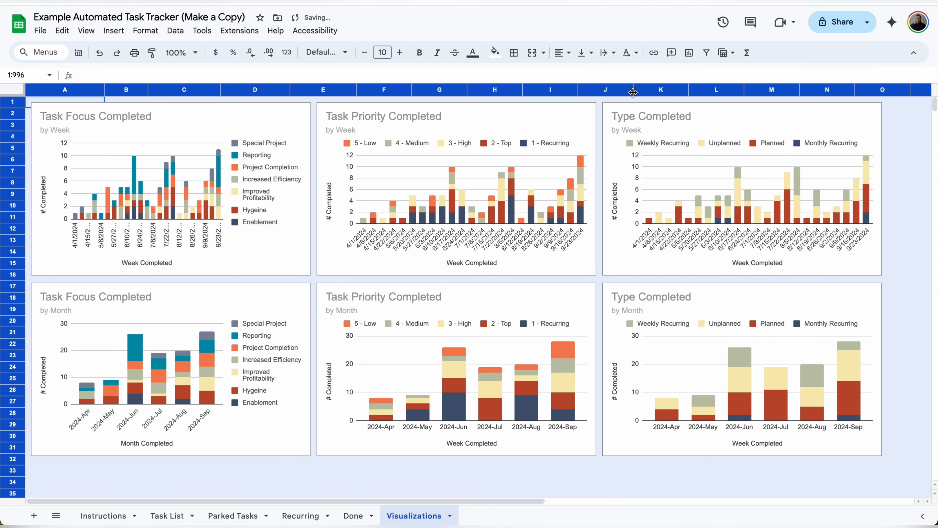
click(495, 54)
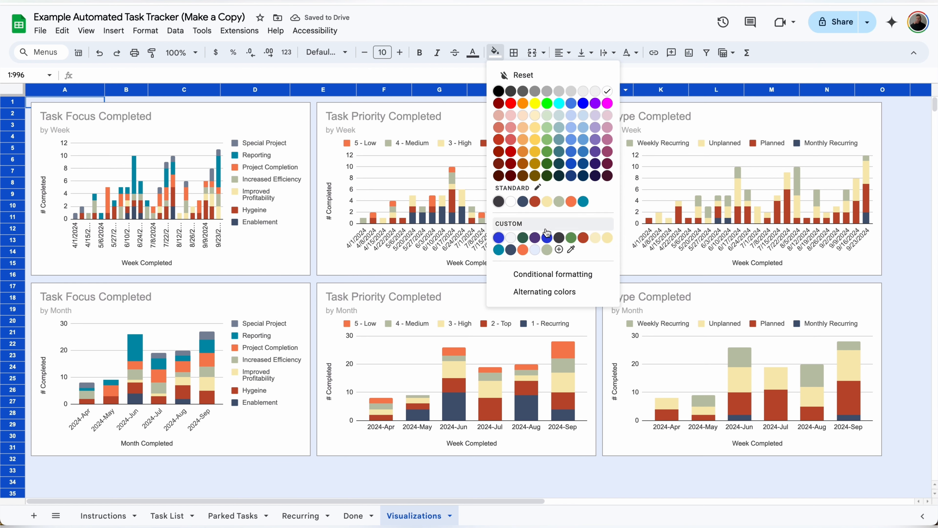
click(572, 251)
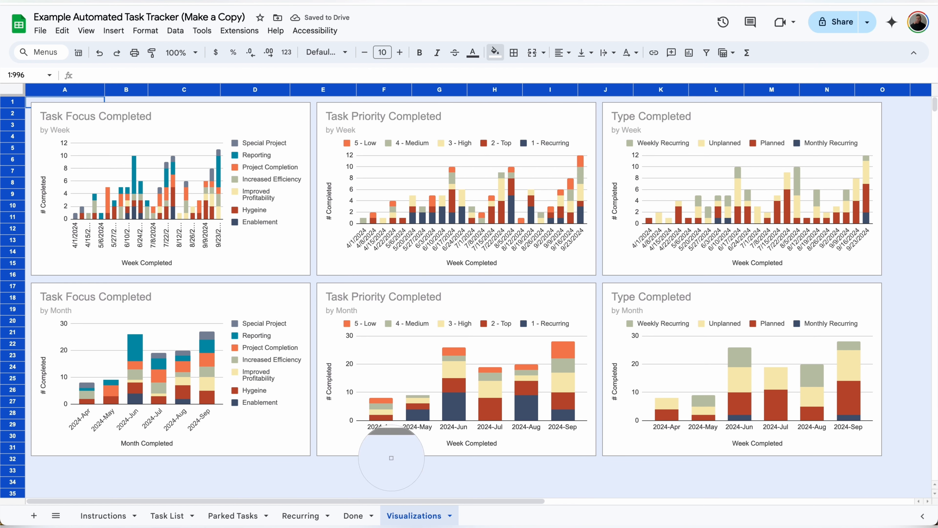
click(376, 476)
click(430, 481)
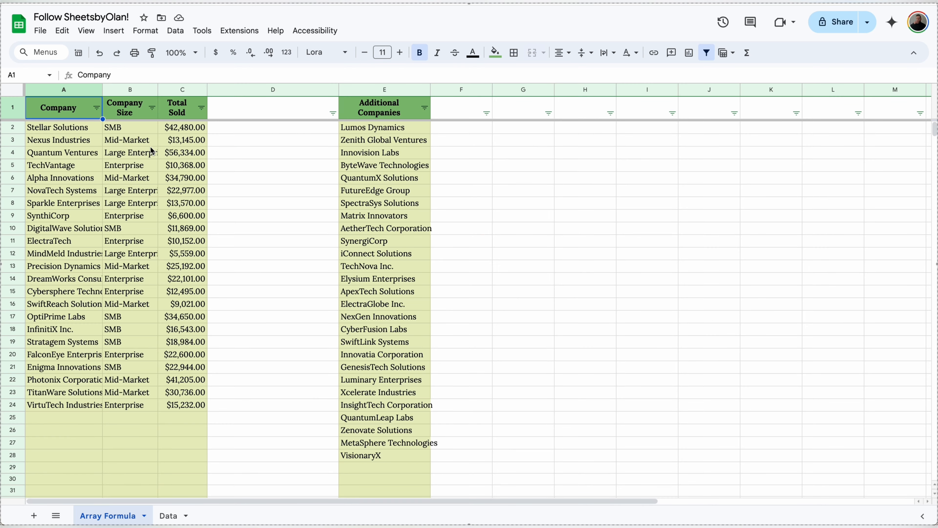
Step: Review the XLOOKUP results in the Company Size and Total Sold columns
click(145, 135)
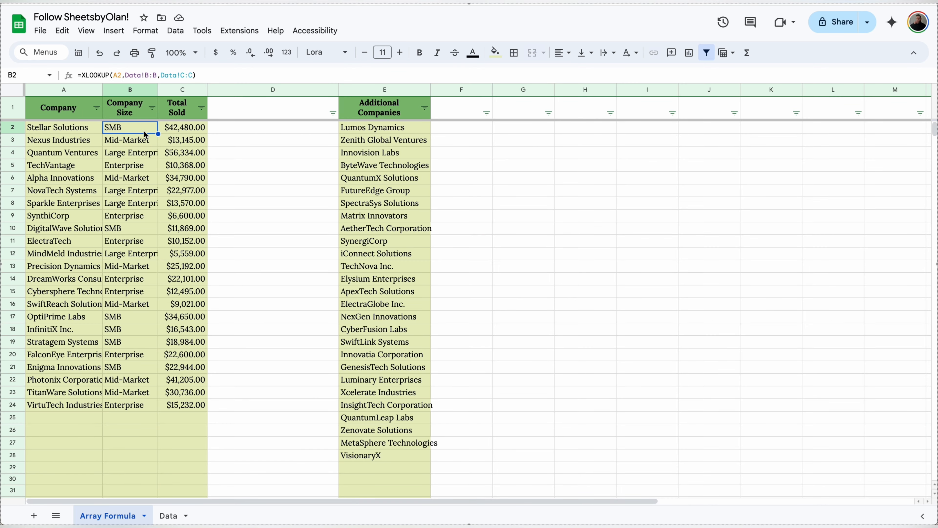
key(Down)
key(Down)
key(Down)
key(Down)
key(Down)
key(Down)
key(Down)
key(Down)
key(Down)
key(Down)
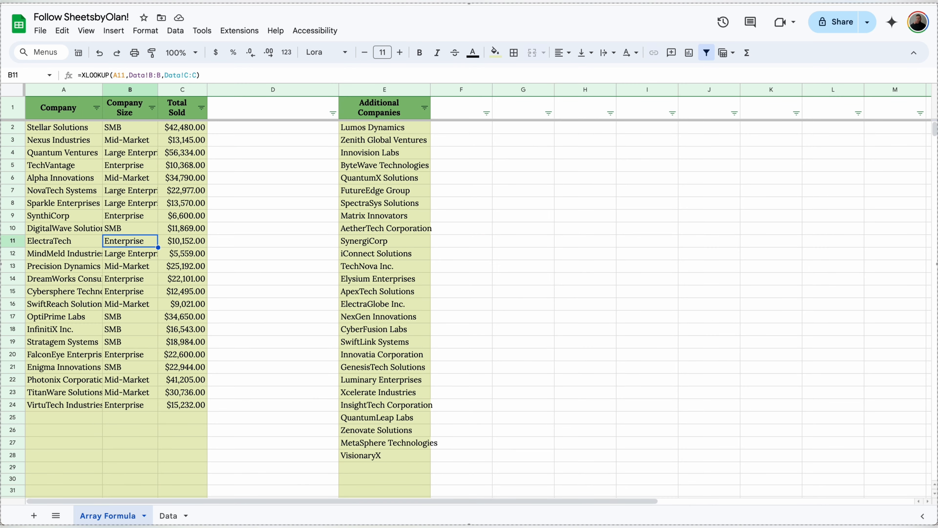
key(Right)
key(Down)
key(Down)
key(Down)
key(Down)
key(Down)
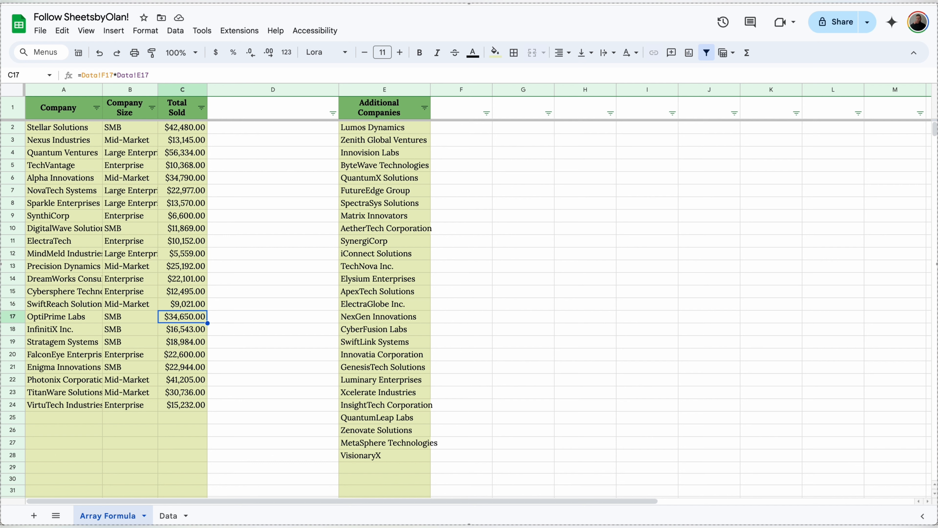
Step: Paste Lumos Dynamics into A25, fill formulas to row 25, then clear B3:C25
click(385, 128)
key(ctrl+c)
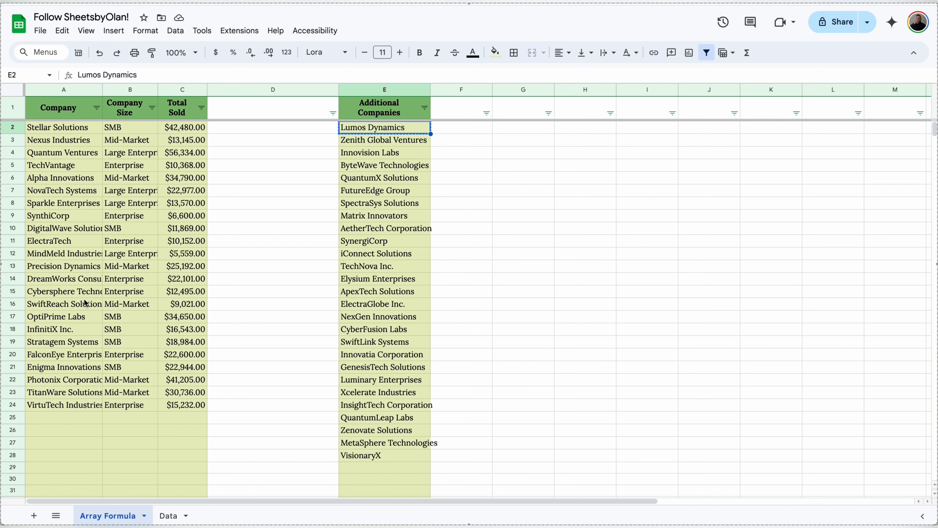
click(58, 417)
key(ctrl+v)
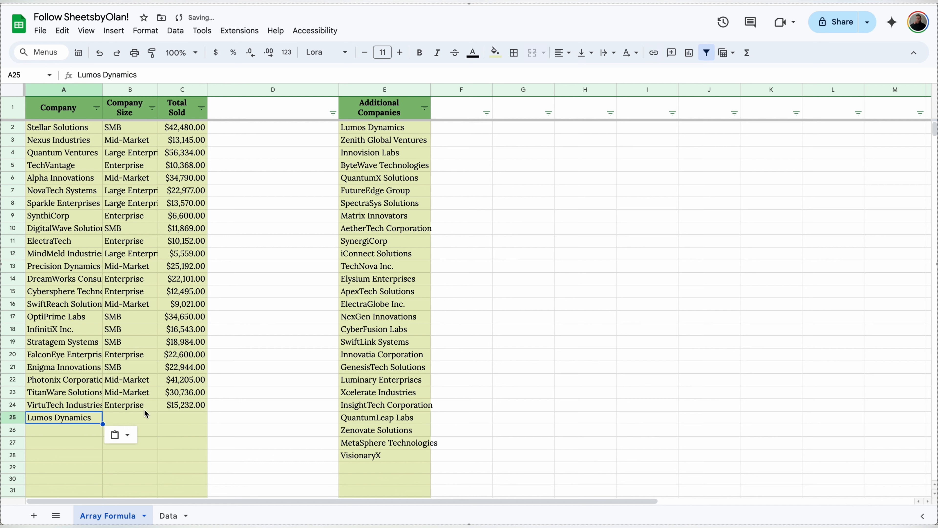
drag(145, 406, 208, 418)
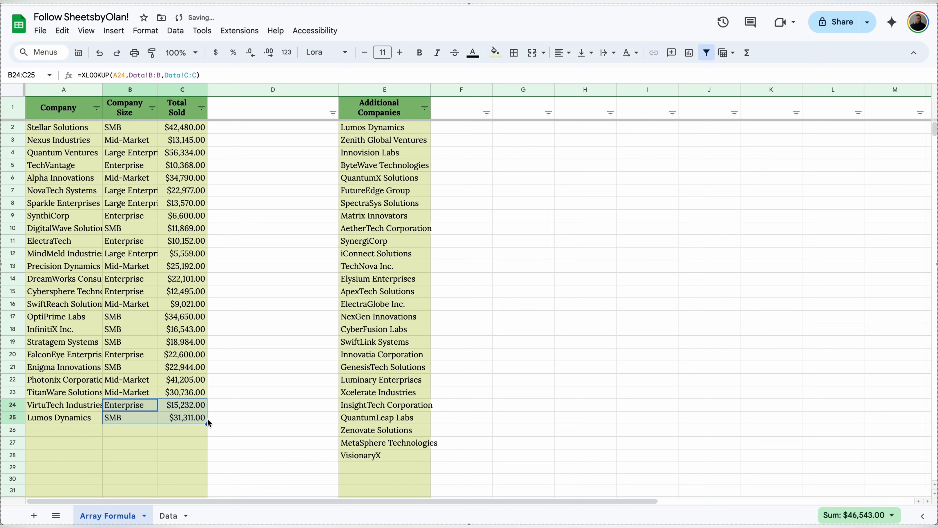
drag(140, 418, 185, 141)
key(Delete)
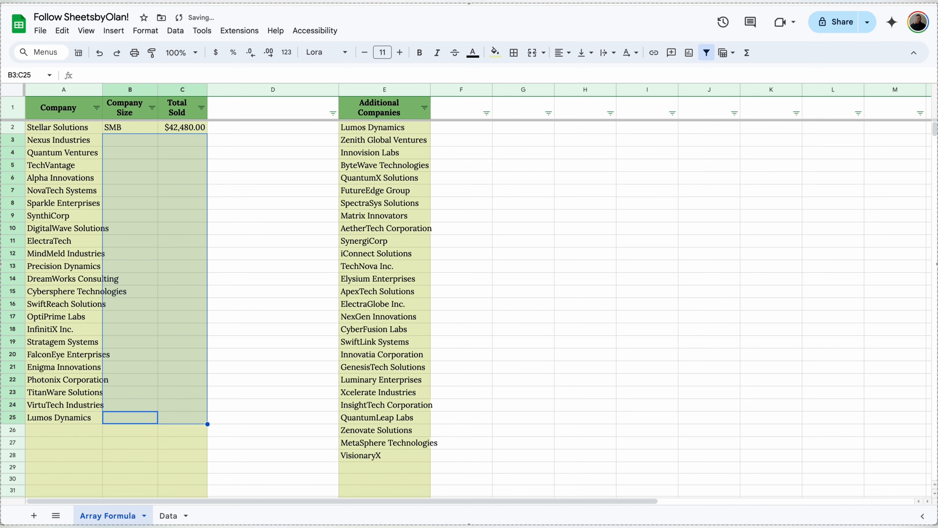
Step: Wrap the B2 XLOOKUP in ArrayFormula, extending its lookup to A2:A
click(150, 131)
click(83, 77)
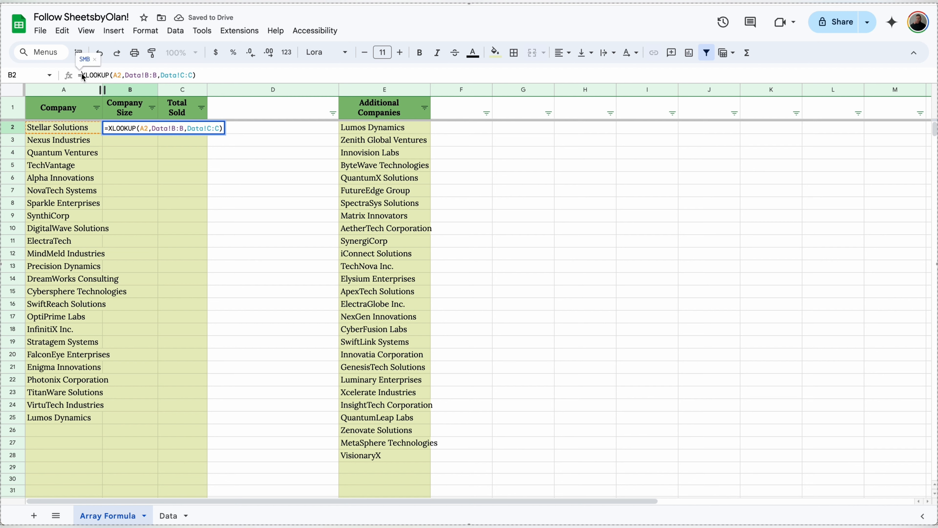
key(ctrl+shift+Return)
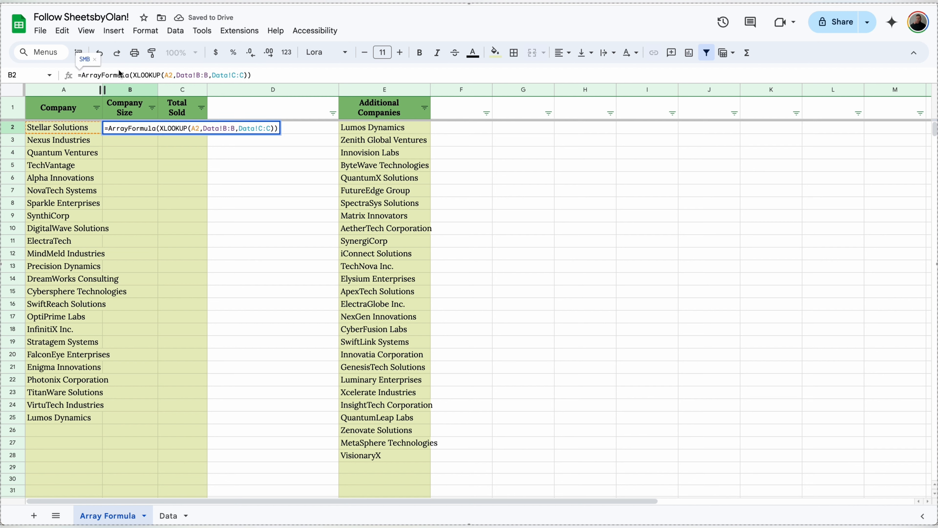
click(174, 77)
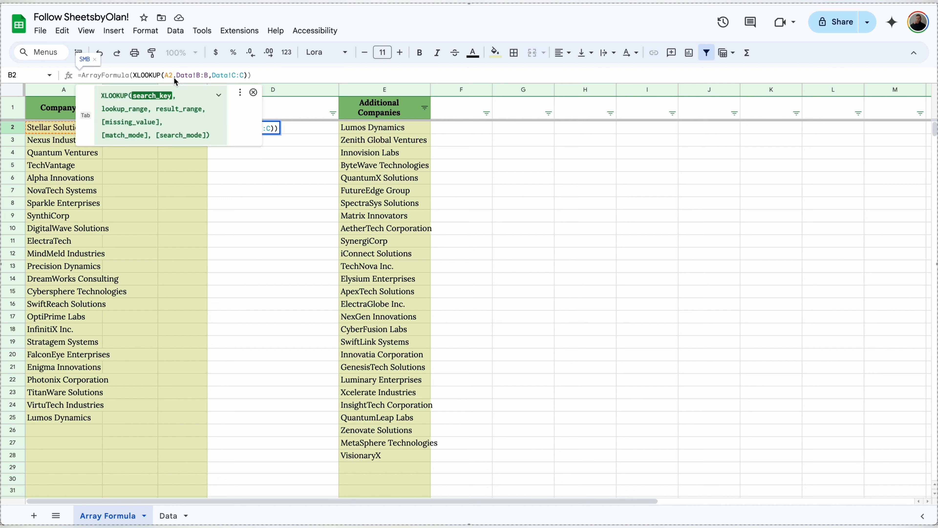
text(:A)
key(Return)
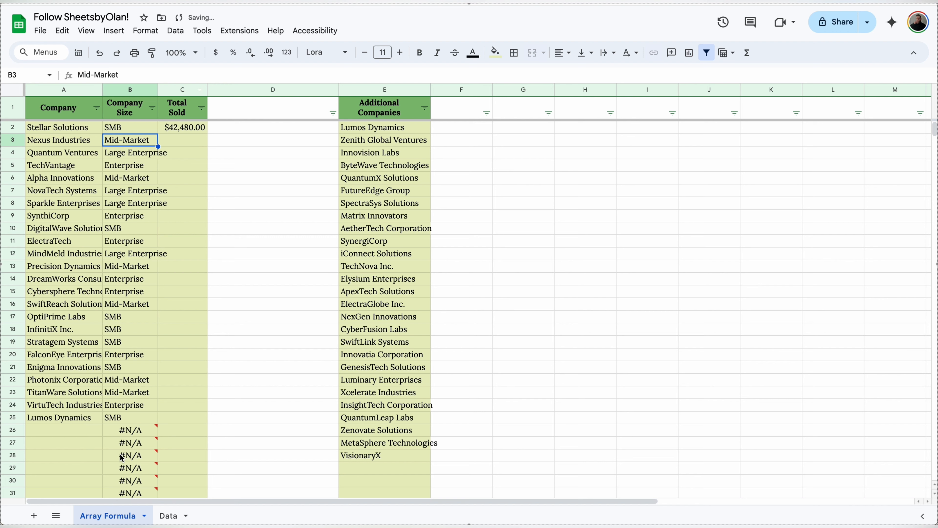
Step: Add an empty missing_value argument after Data!C:C so blank rows show no #N/A
click(139, 130)
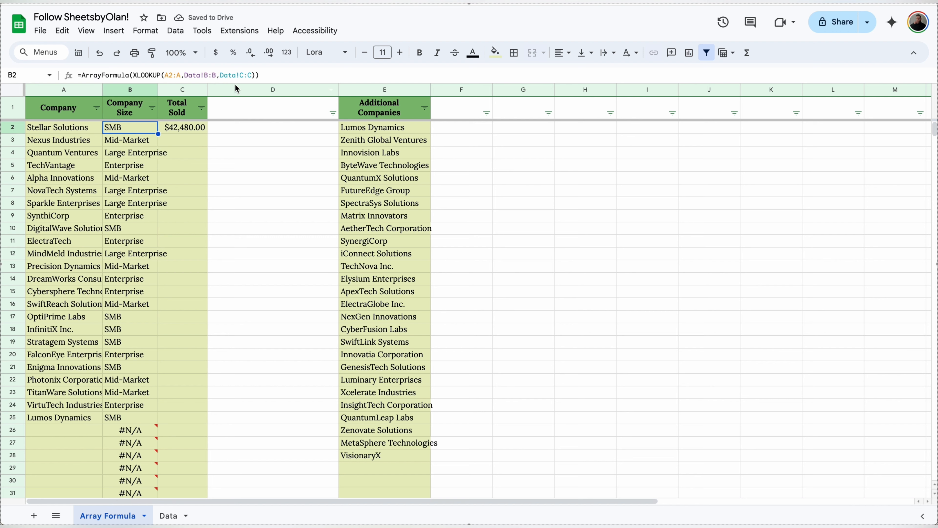
click(253, 76)
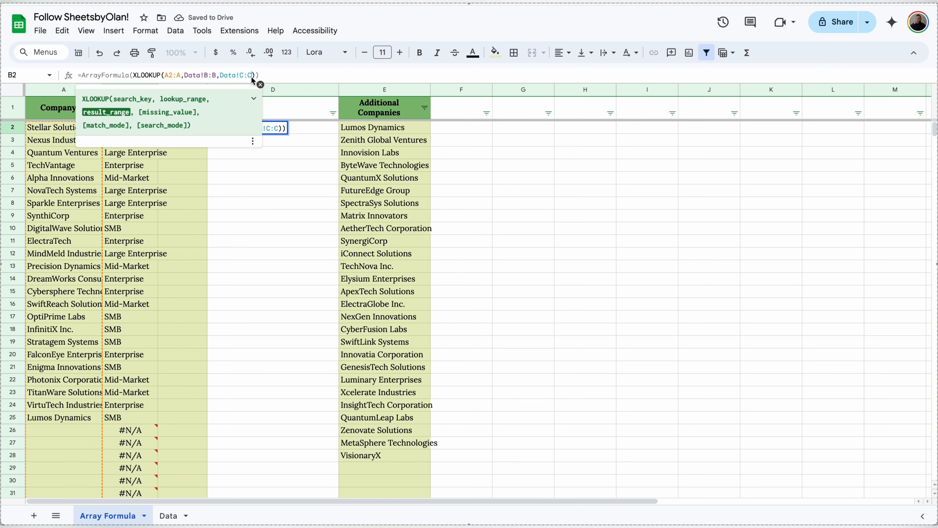
text(,)
key(Return)
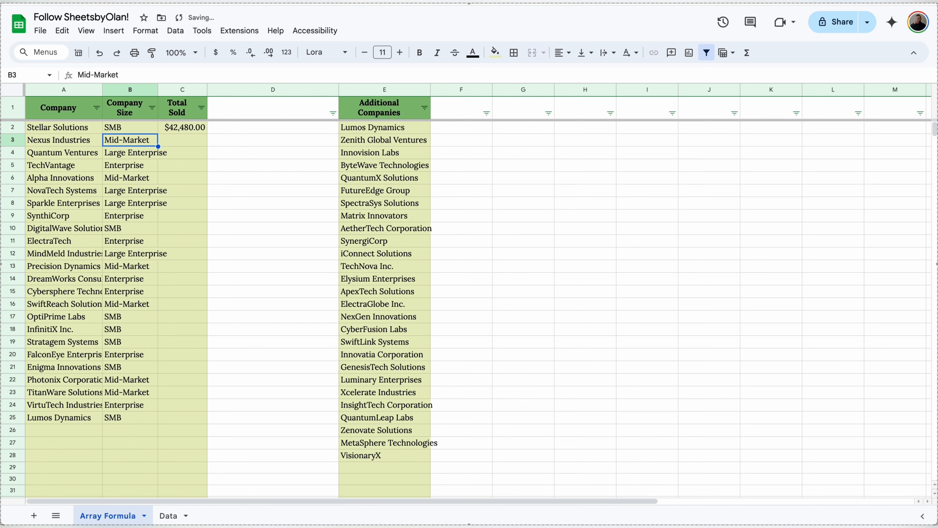
click(182, 127)
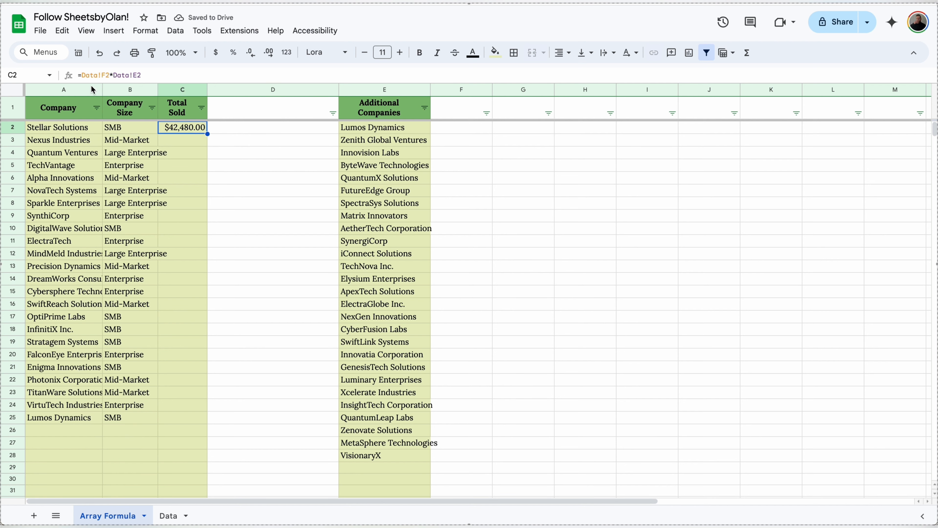
Step: Turn C2 into =ArrayFormula(Data!F2:F*Data!E2:E) to fill Total Sold for every row
click(83, 77)
key(ctrl+shift+Return)
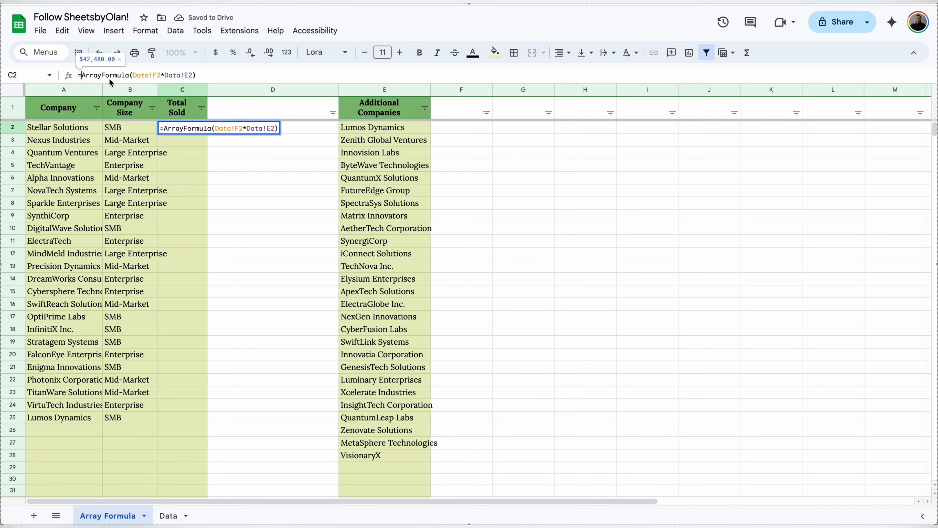
click(162, 78)
text(:F)
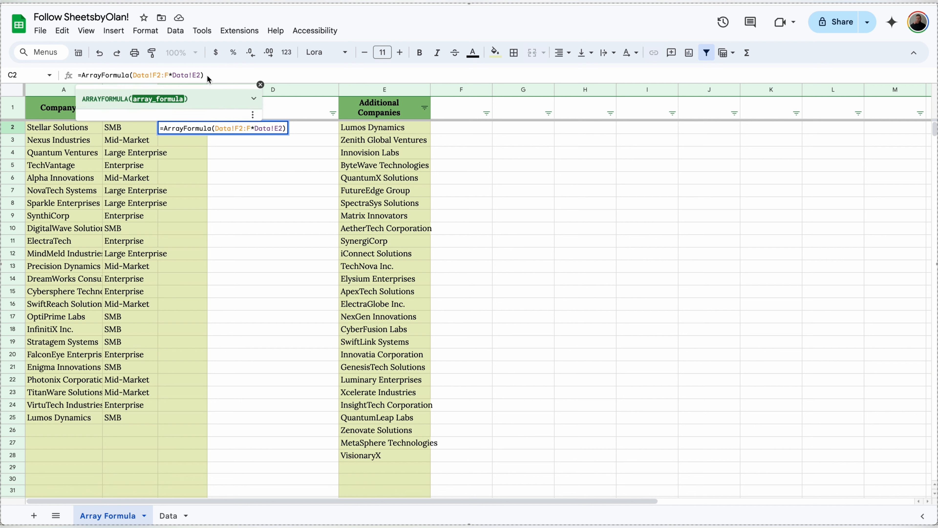
text(:E)
key(Return)
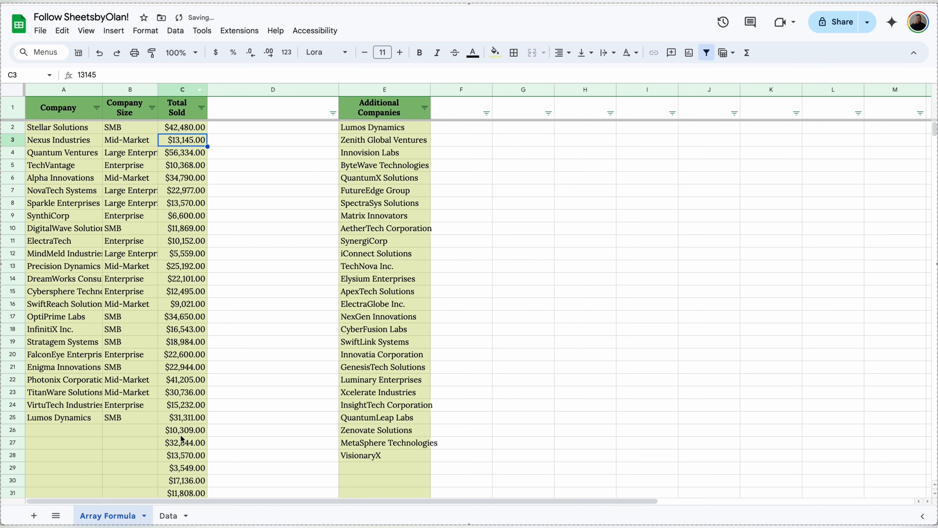
Step: Wrap the Total Sold calculation in IF(ISBLANK(A2:A),,…) so empty rows stay blank
click(198, 130)
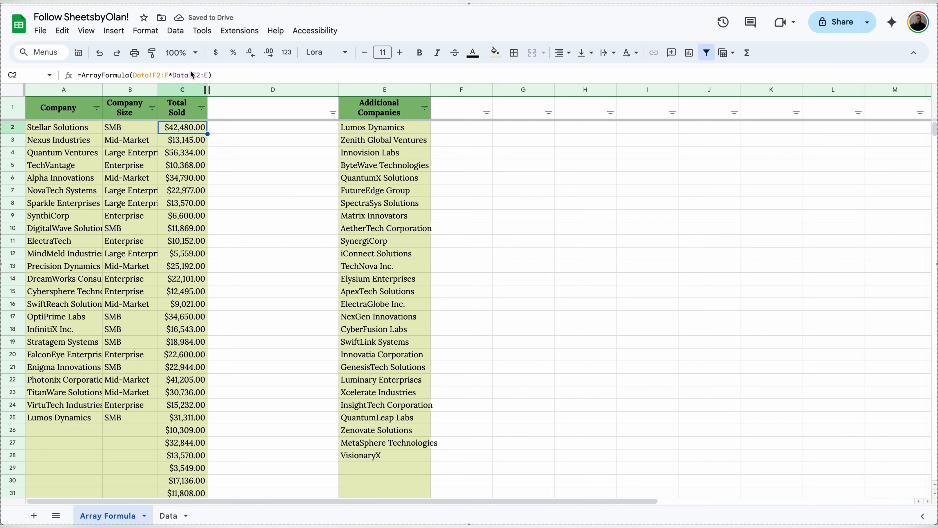
click(132, 76)
text(IF(ISBLAN)
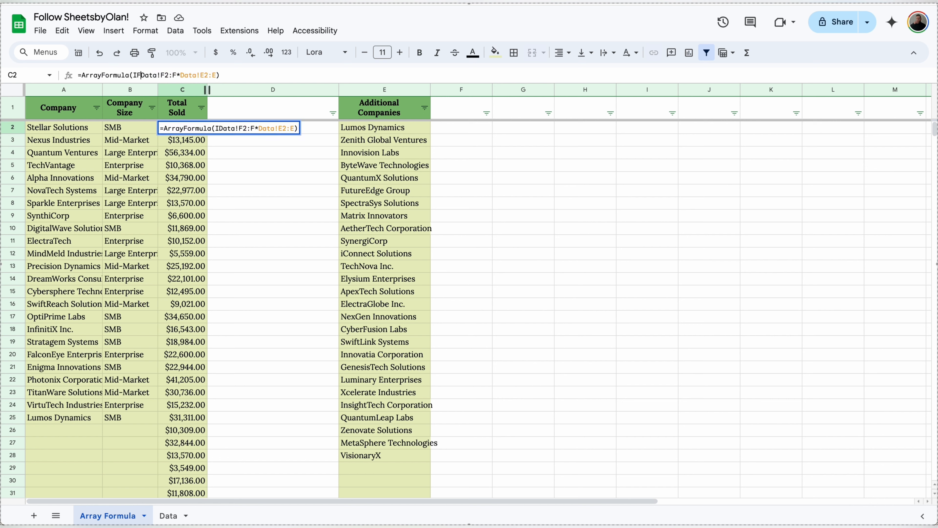
text(K(A2:)
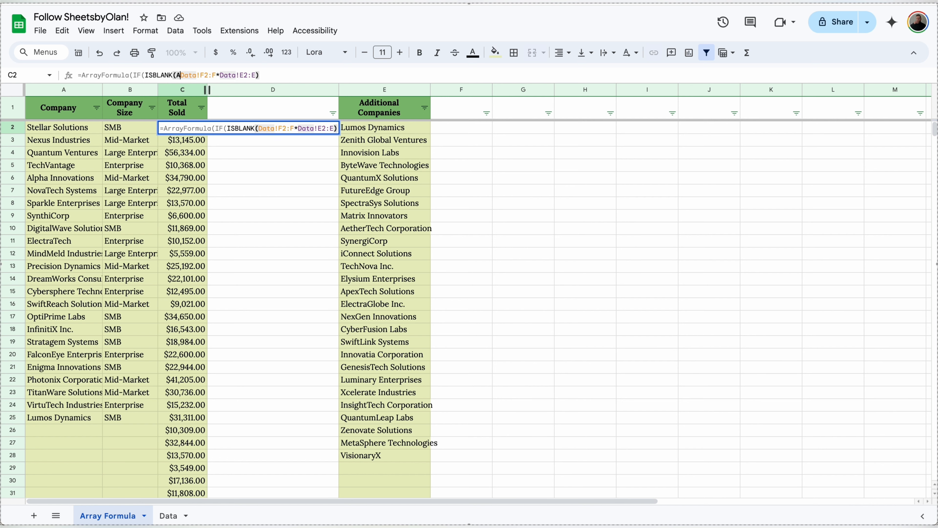
text(A),,)
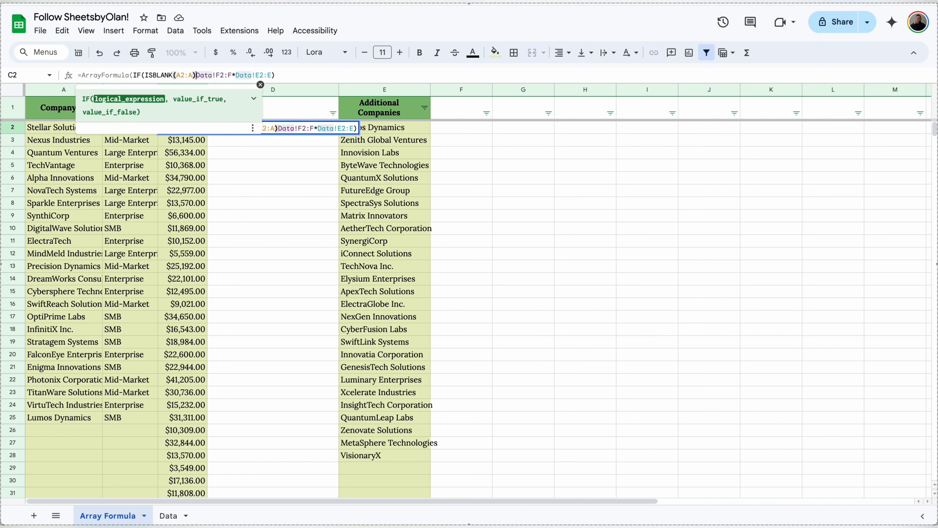
key(Return)
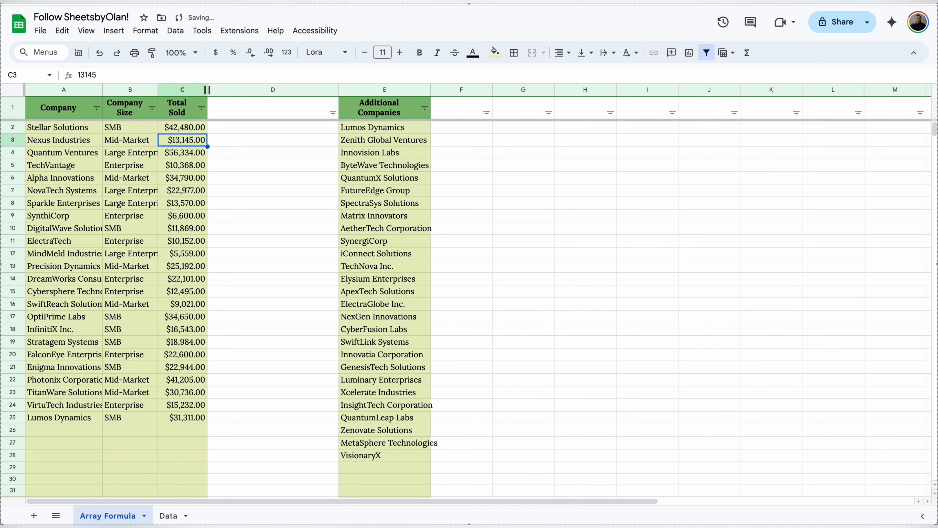
Step: Copy the eight additional companies E2:E9 into A26, then go to the Data sheet
drag(374, 127, 377, 224)
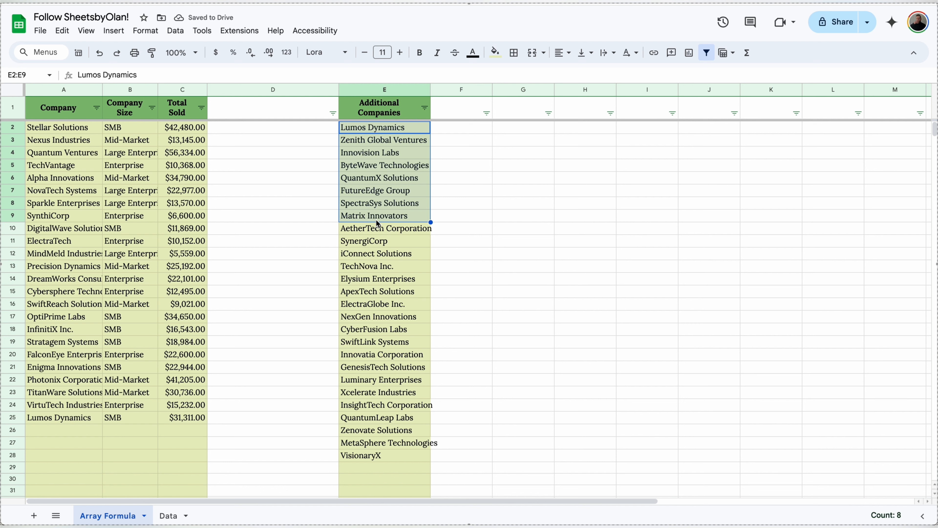
key(ctrl+c)
click(54, 434)
key(ctrl+v)
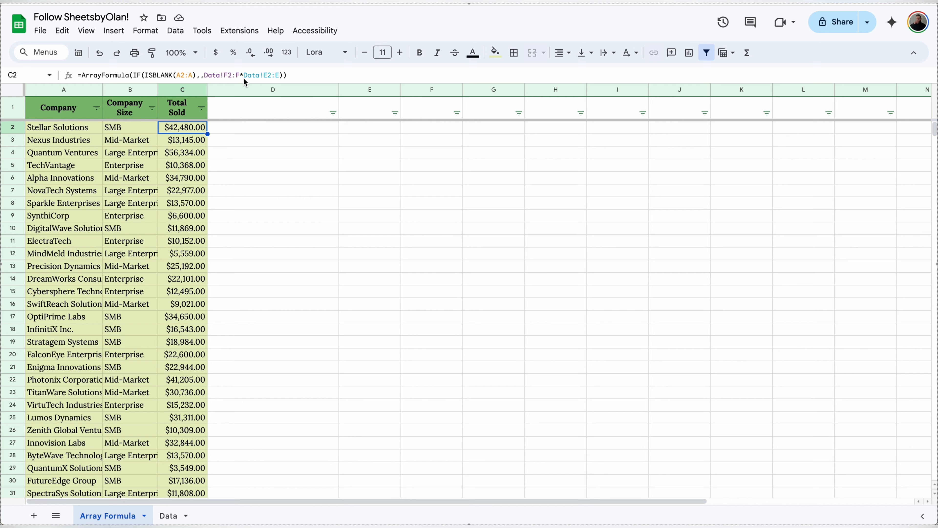
click(171, 515)
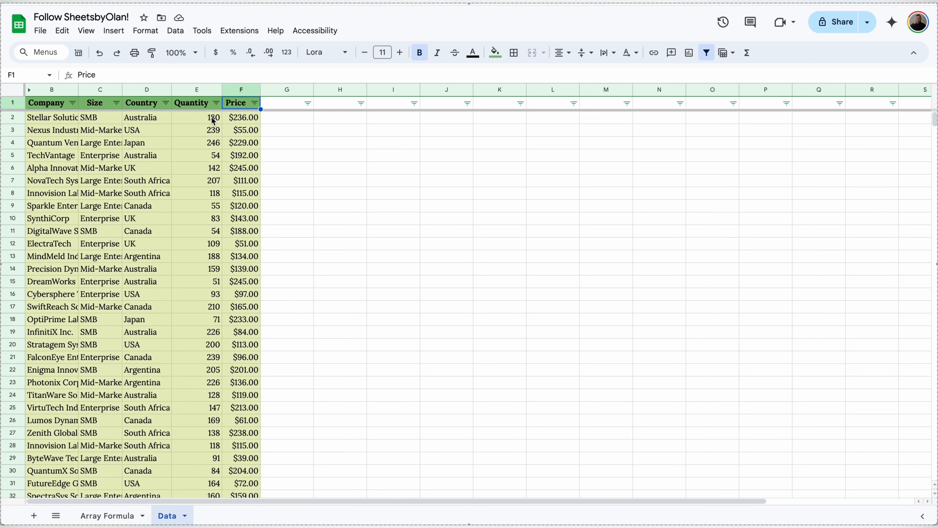
Step: Name the Price values F2:F965 as the named range Price
click(238, 118)
key(ctrl+shift+Down)
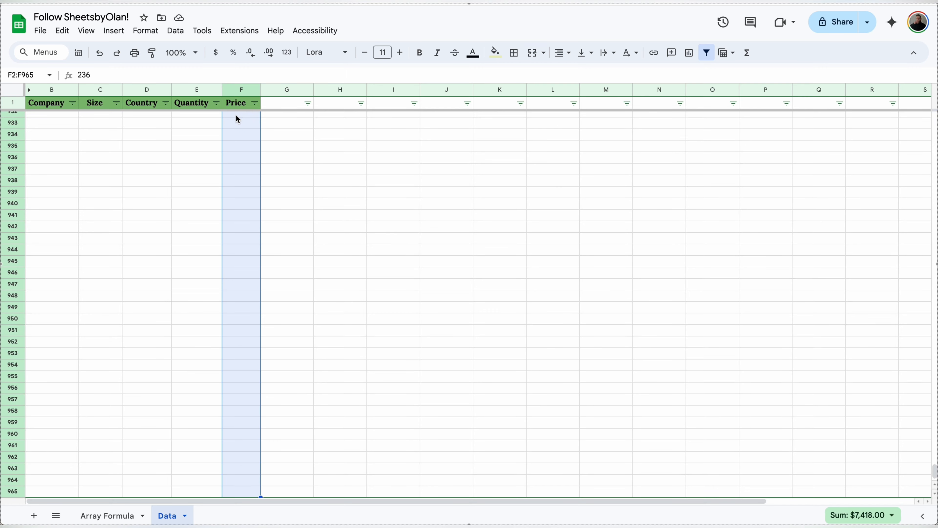
click(175, 31)
click(222, 211)
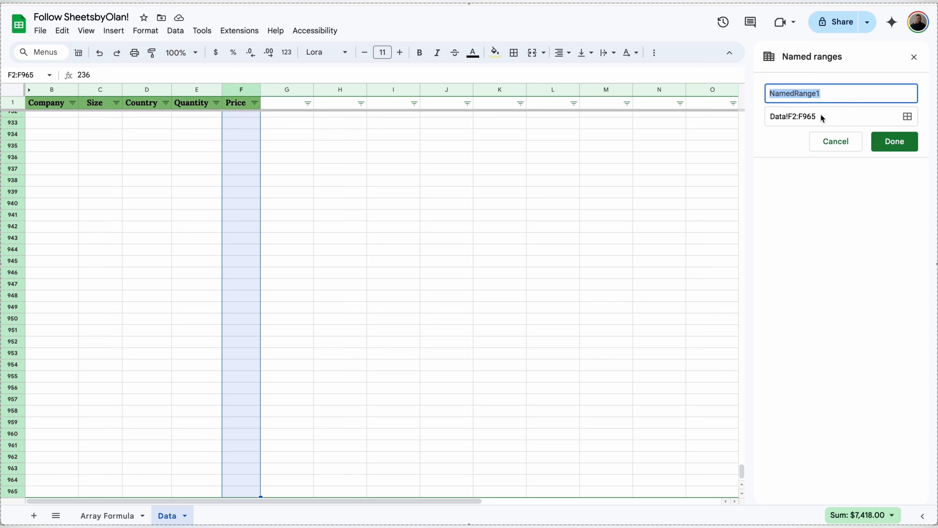
click(835, 141)
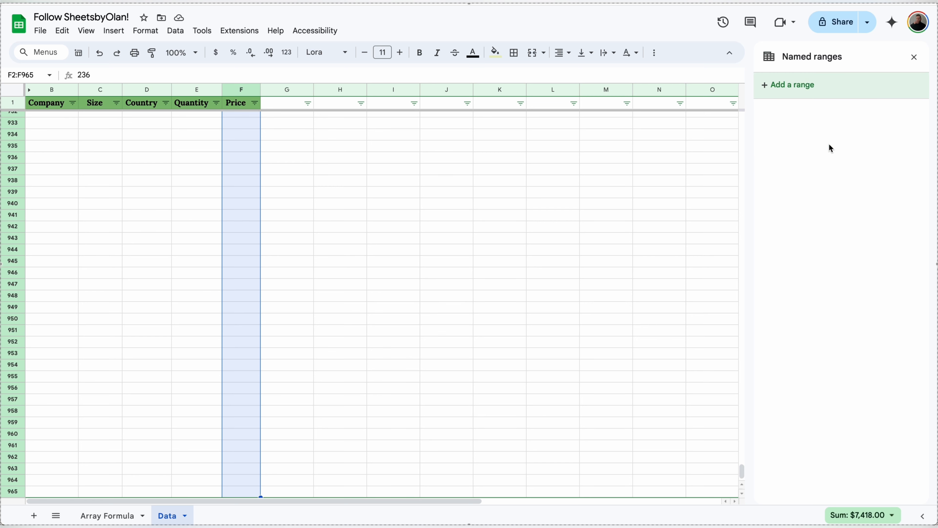
click(914, 58)
click(40, 76)
text(Price)
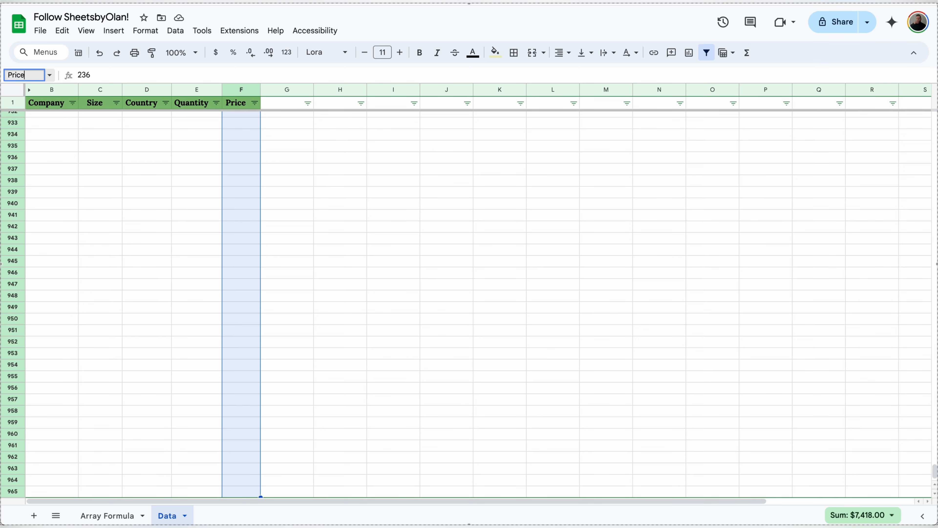
key(Return)
Step: Name the Quantity values E2:E965 as the named range Quantity
click(213, 490)
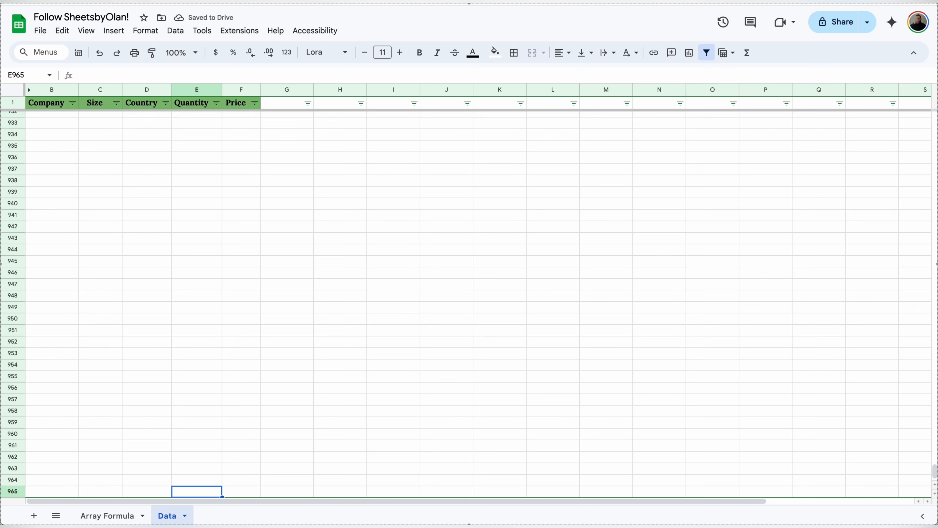
key(ctrl+shift+Up)
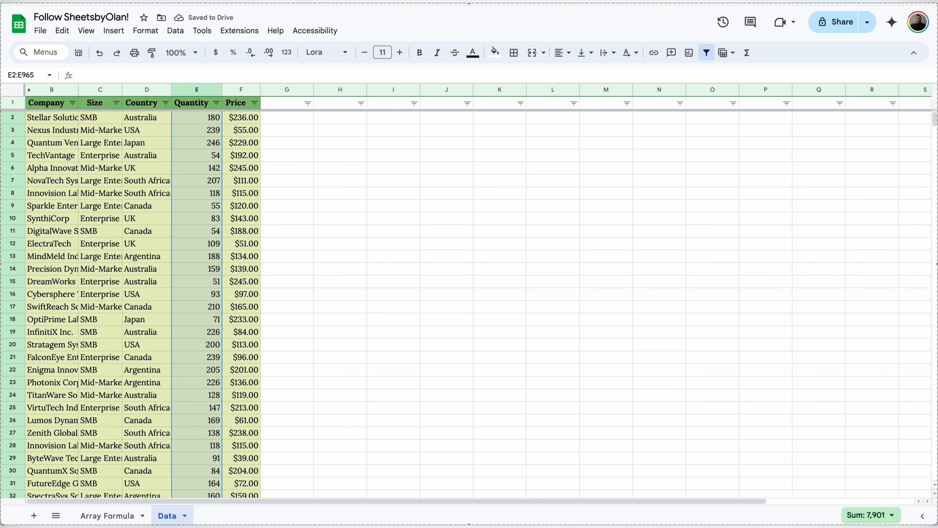
click(41, 75)
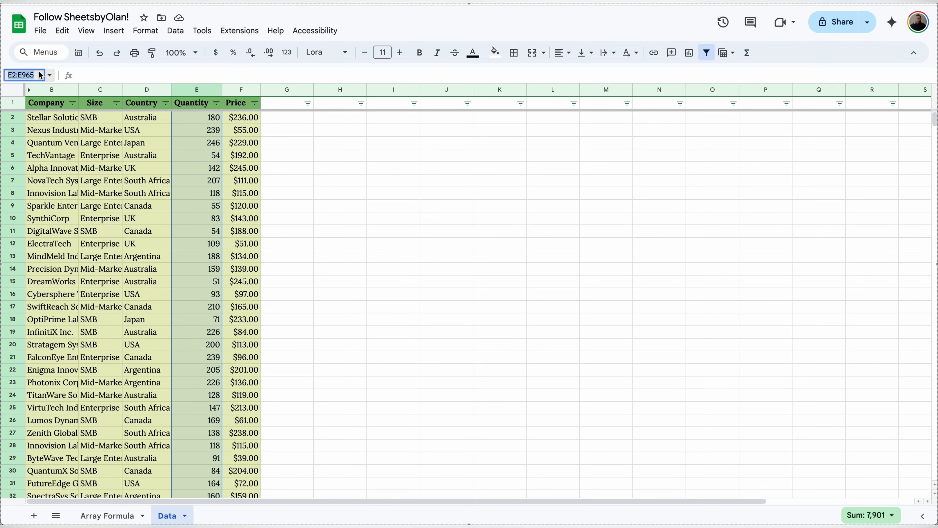
text(Quantity)
key(Return)
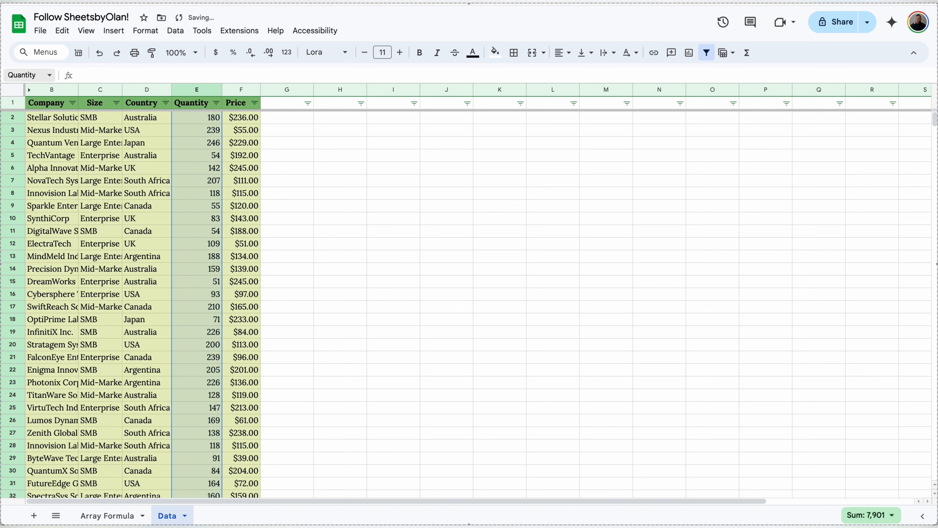
Step: Replace Data!F2:F*Data!E2:E in the C2 Total Sold formula with Price*Quantity
click(111, 516)
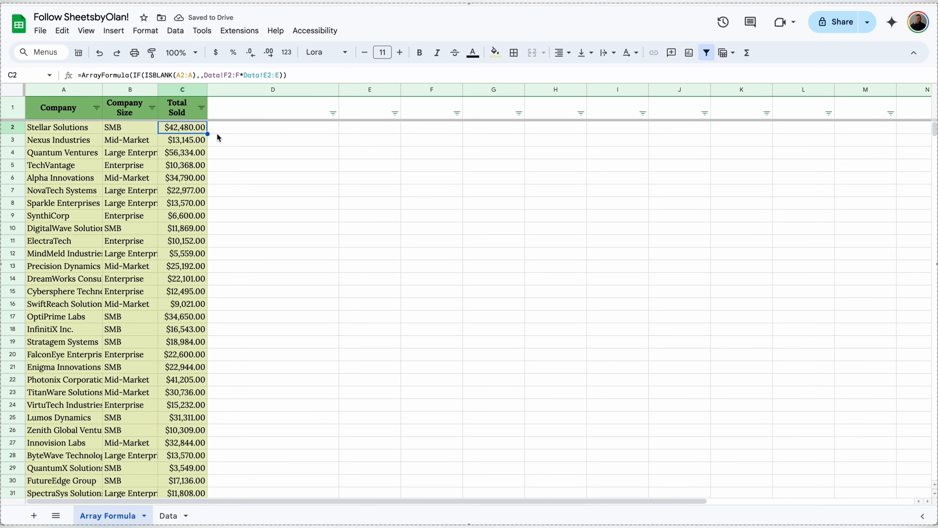
click(188, 127)
click(280, 75)
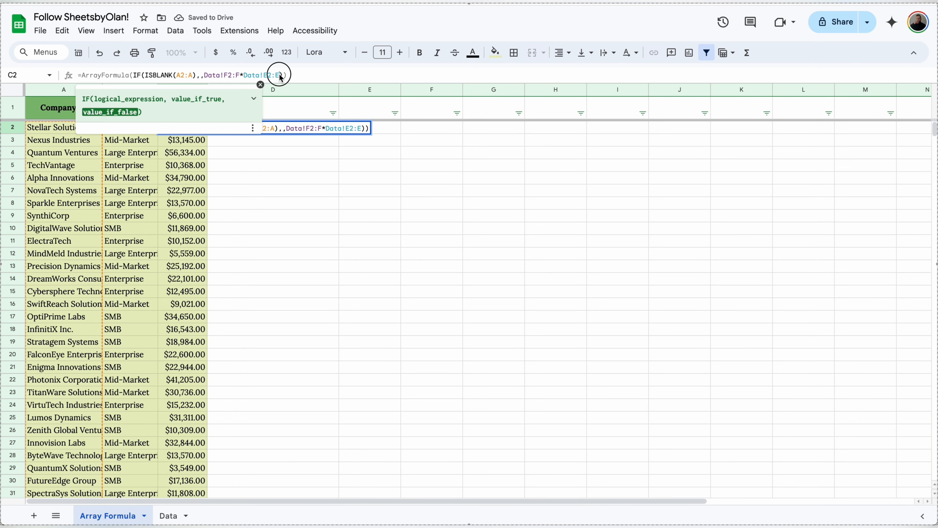
drag(280, 75, 204, 75)
key(BackSpace)
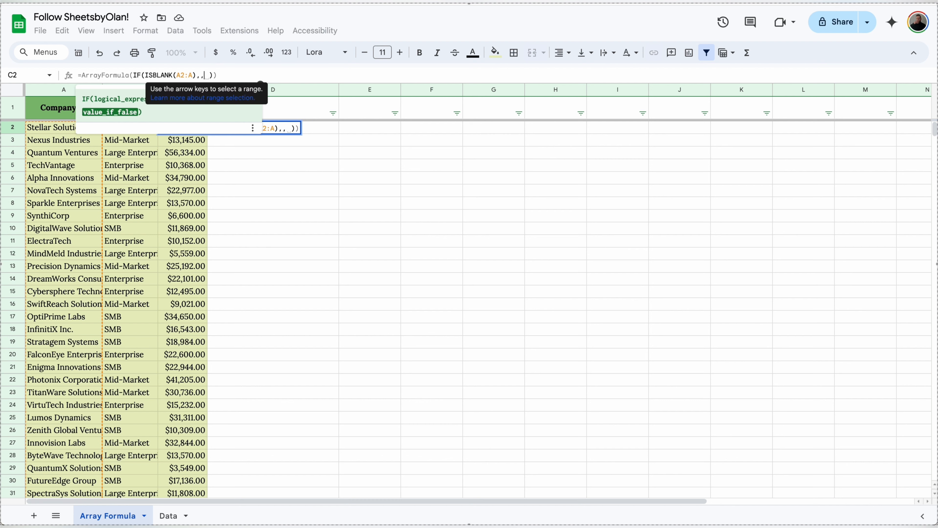
text(Pri)
click(167, 96)
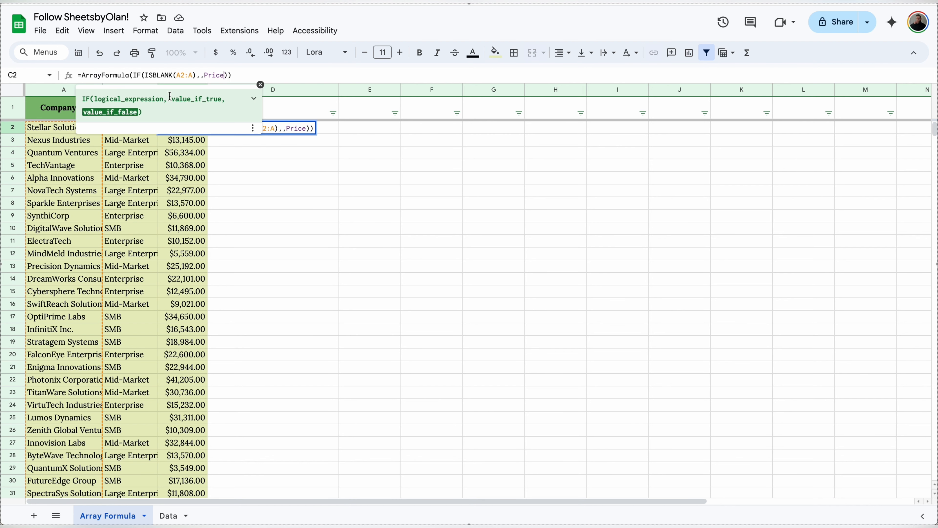
text(*qu)
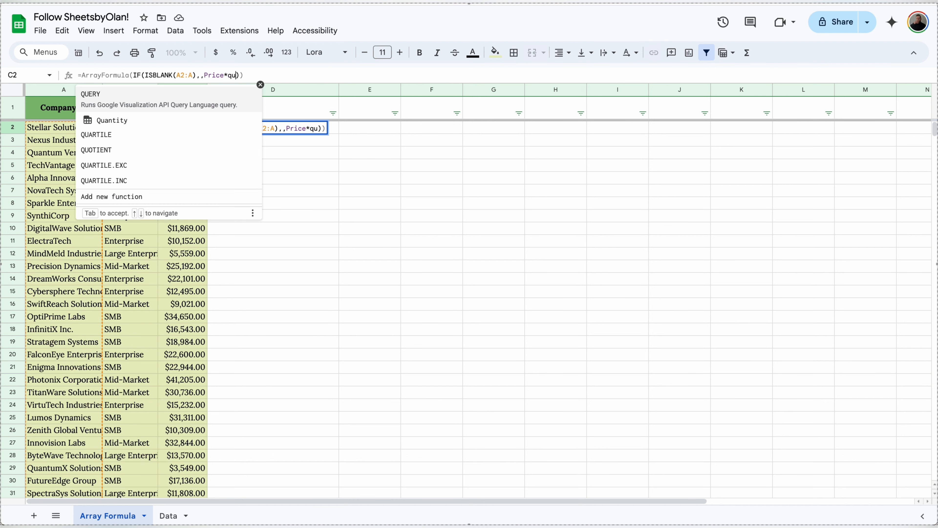
click(160, 110)
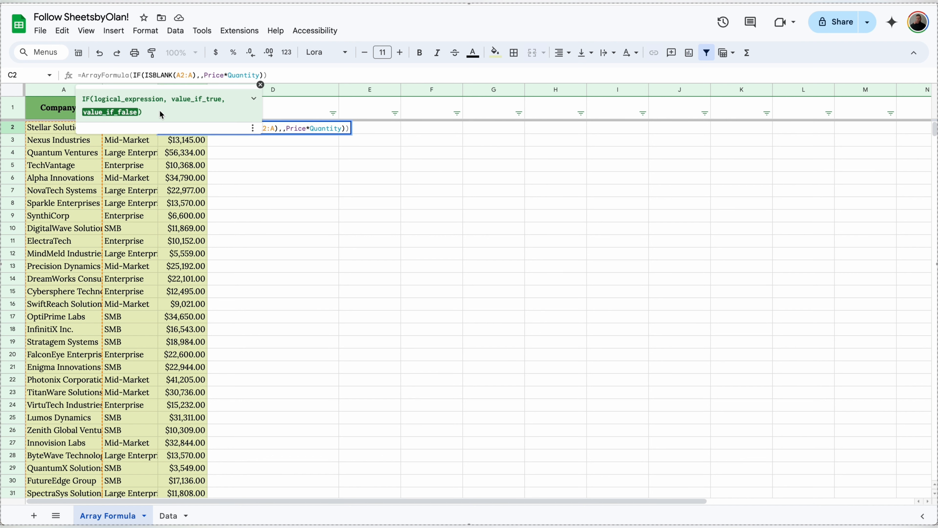
key(Return)
Step: Check the C2 array formula and the named ranges listed in the Name box
click(184, 128)
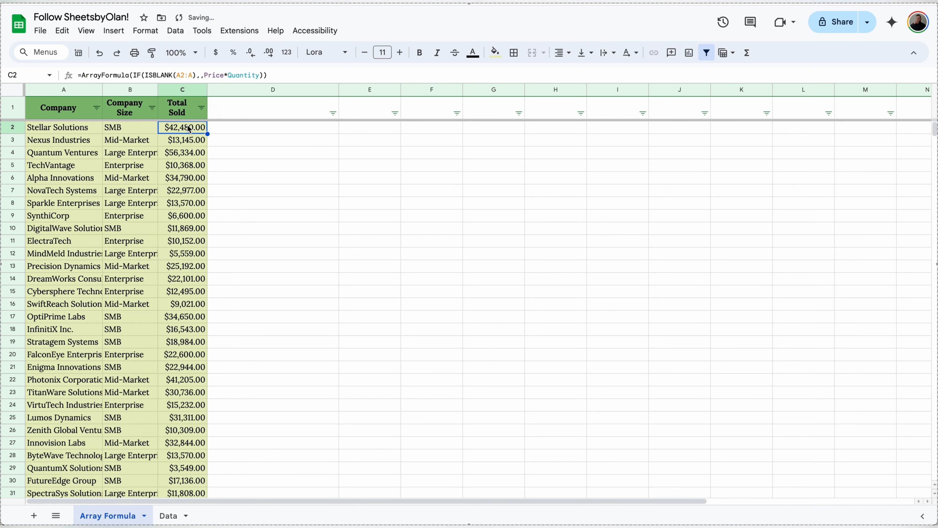
click(50, 75)
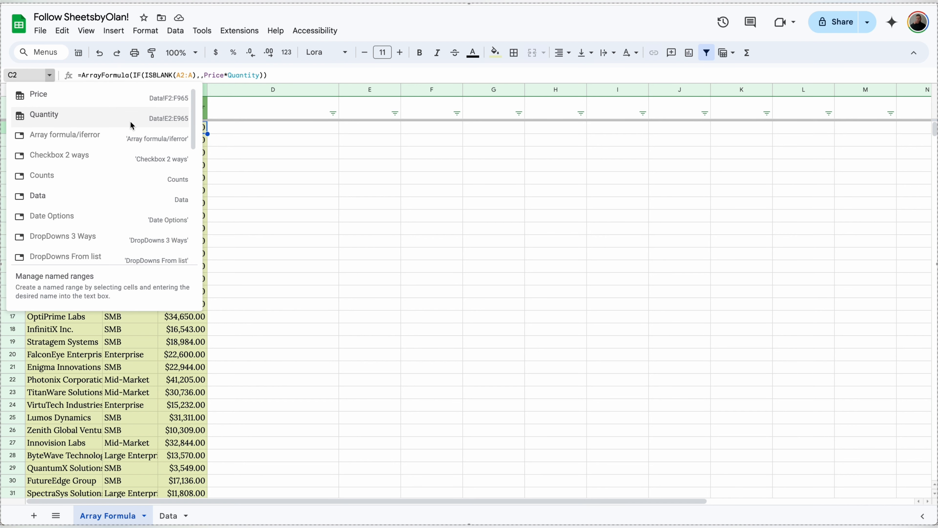
click(228, 140)
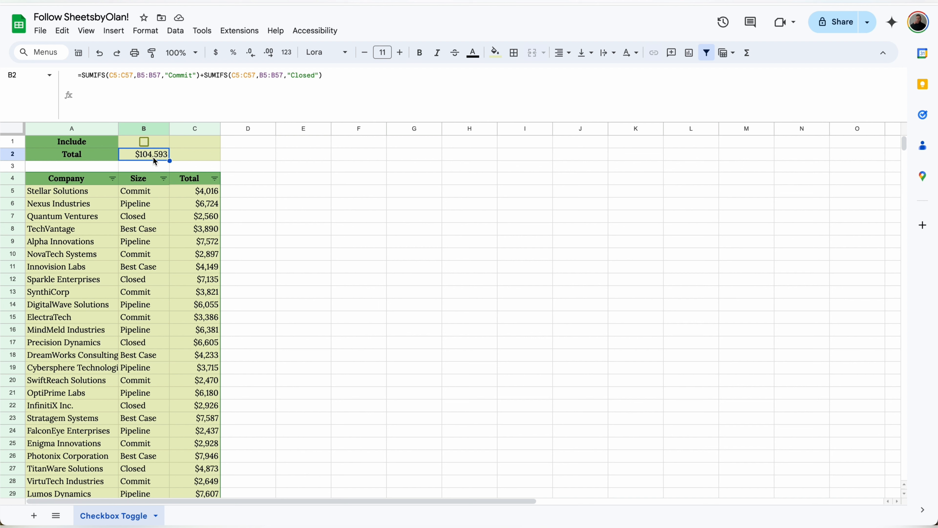
Step: Wrap B2 in IF(B1=TRUE, …) with the Commit and Closed SUMIFS as the ticked branch
drag(329, 75, 83, 76)
key(ctrl+c)
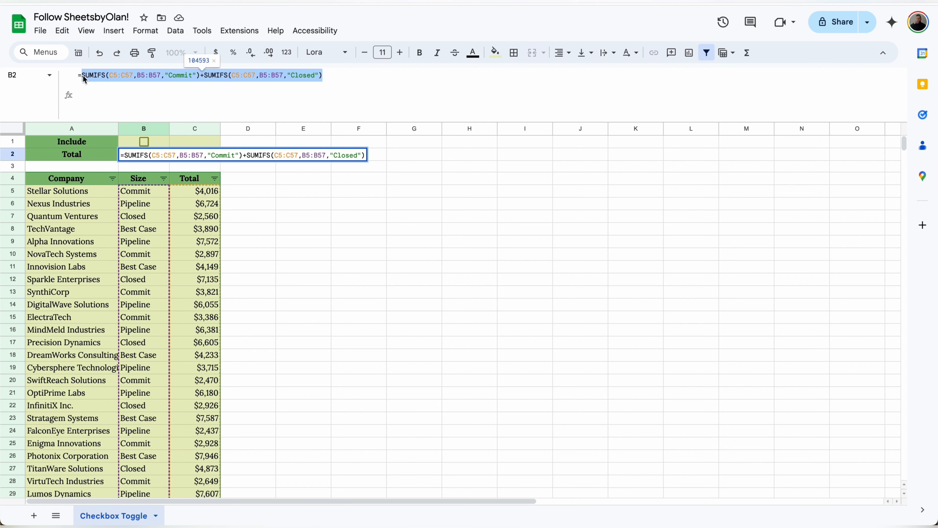
click(83, 75)
text(IF()
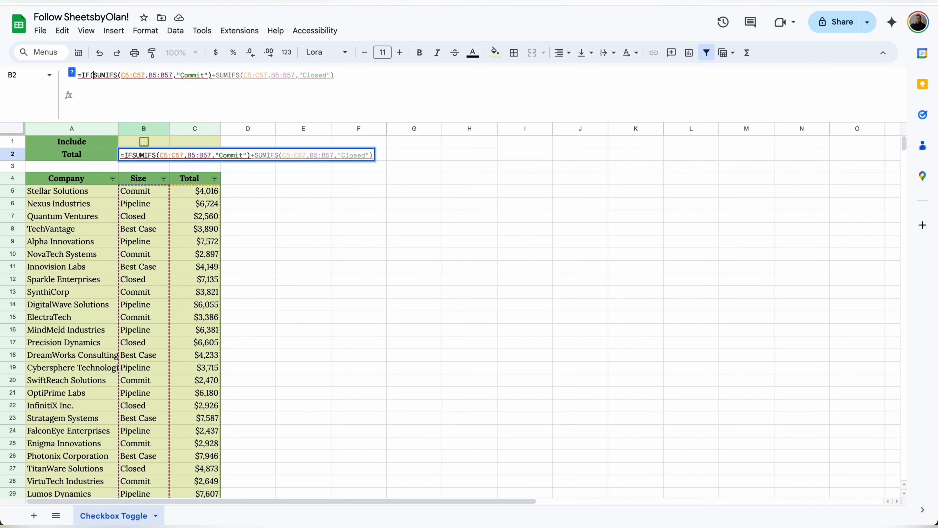
click(162, 140)
text(=T)
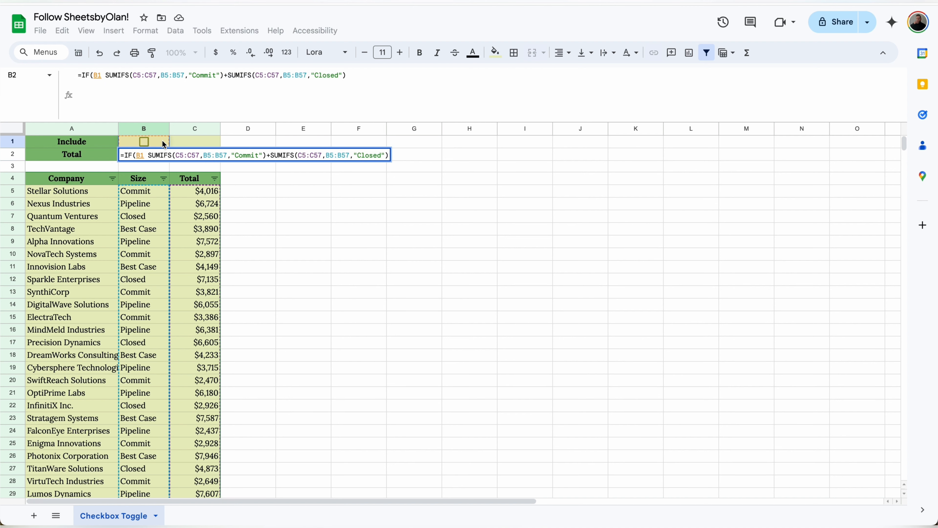
text(RUE)
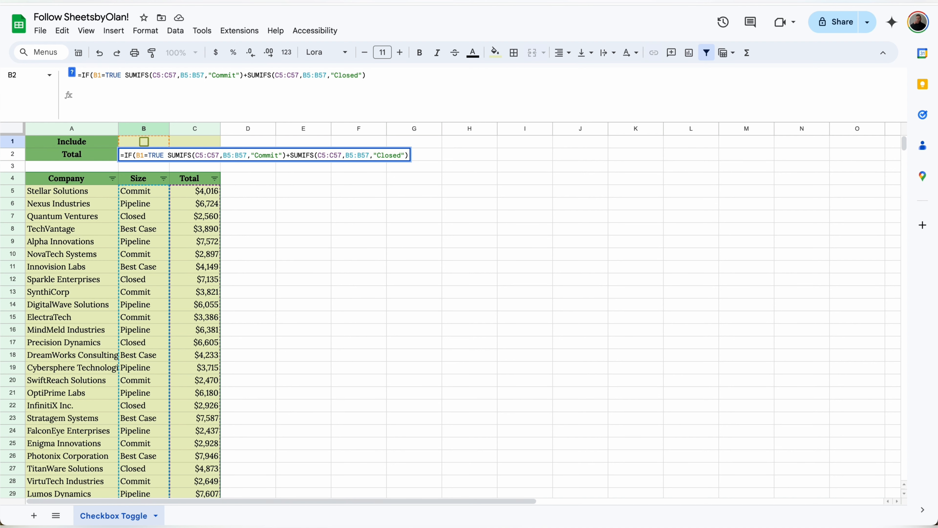
text(,)
key(ctrl+v)
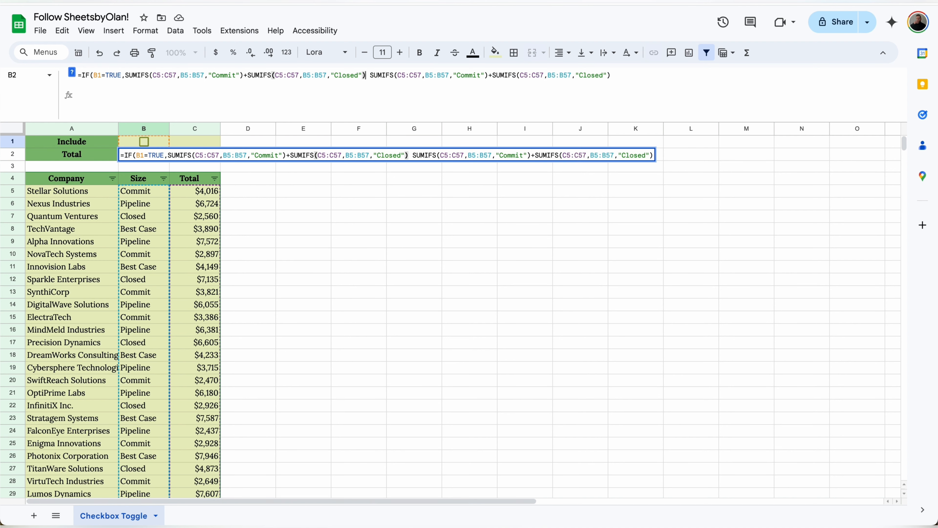
text(,)
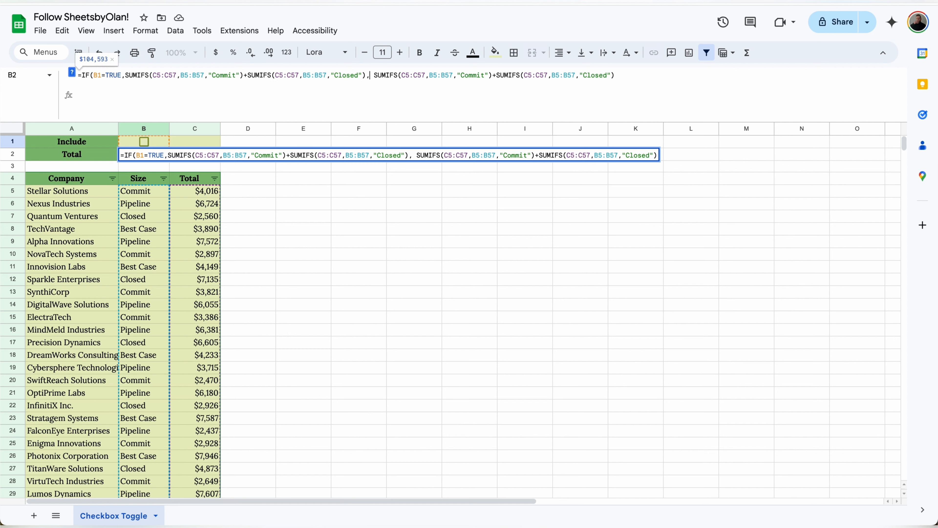
key(ctrl+Return)
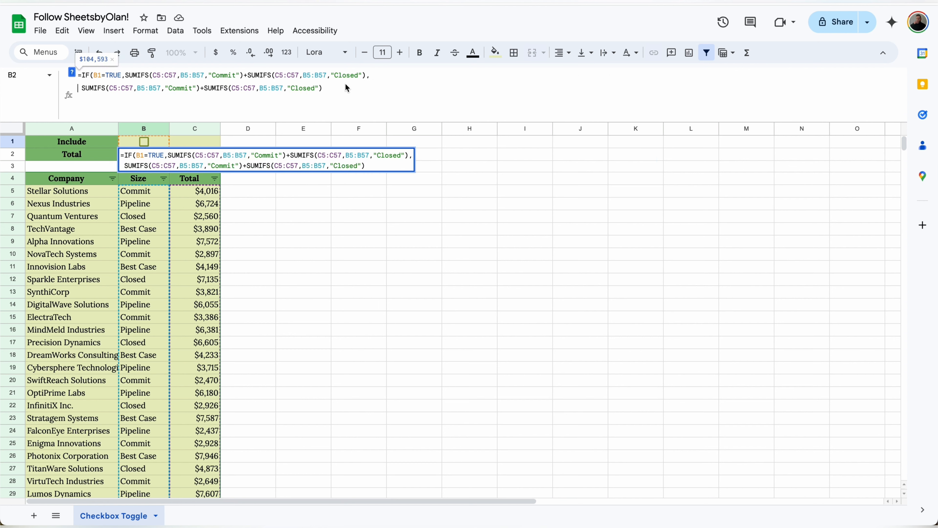
Step: Add a Best Case SUMIFS to the ticked branch and tick B1 to show $165,689
drag(369, 76, 245, 77)
key(ctrl+c)
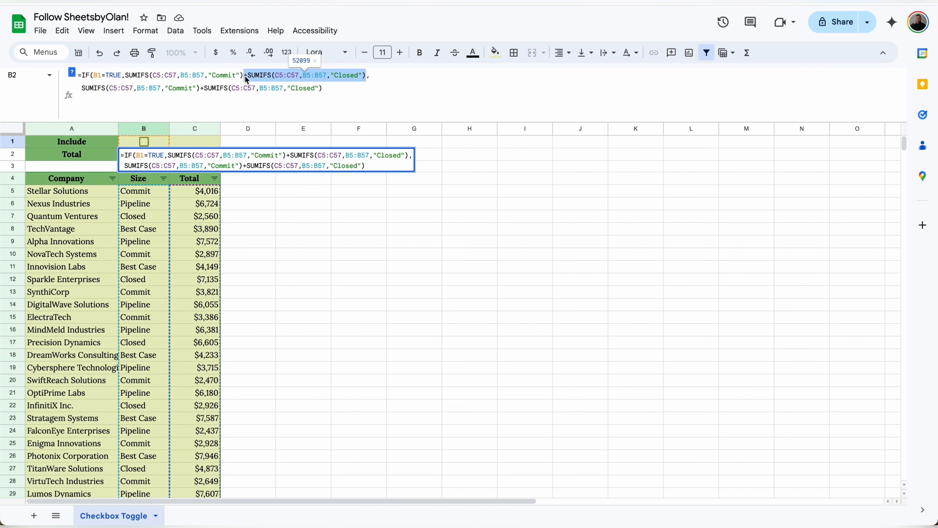
click(366, 78)
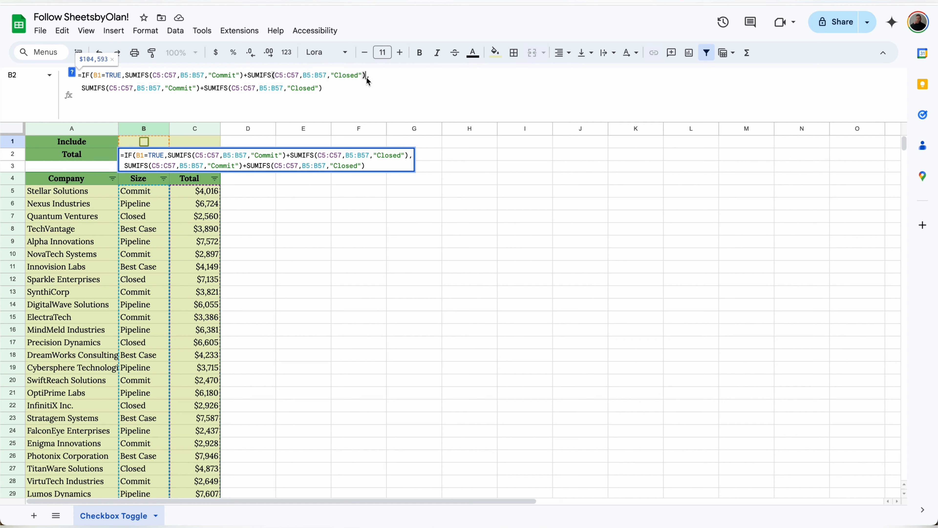
key(ctrl+v)
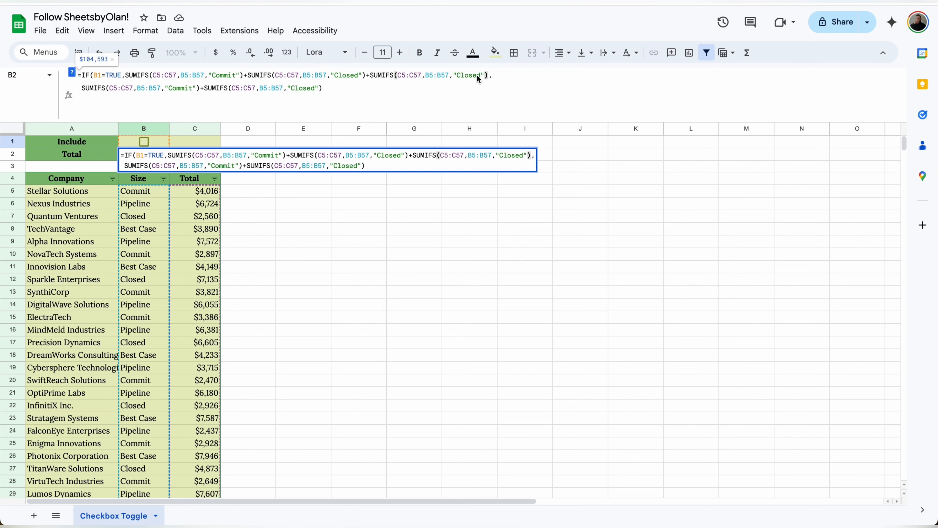
drag(480, 77, 457, 78)
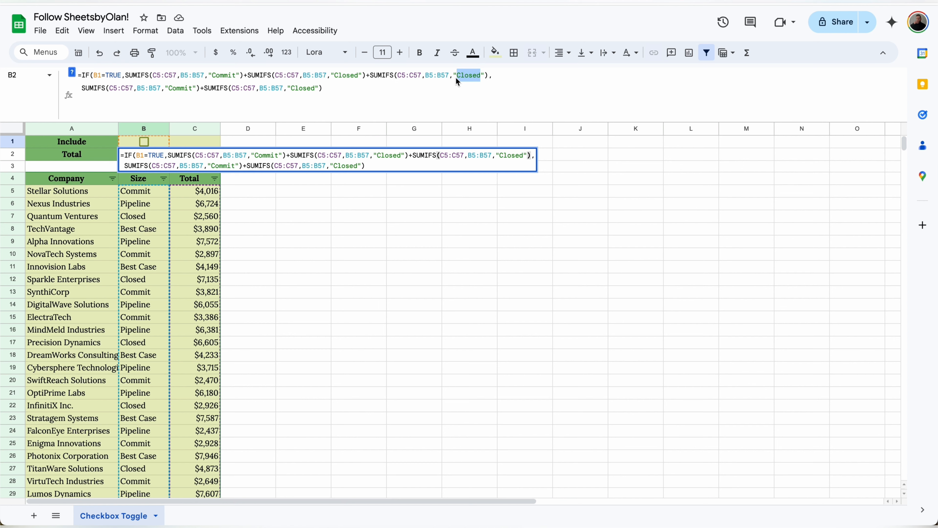
text(Best C)
text(ase)
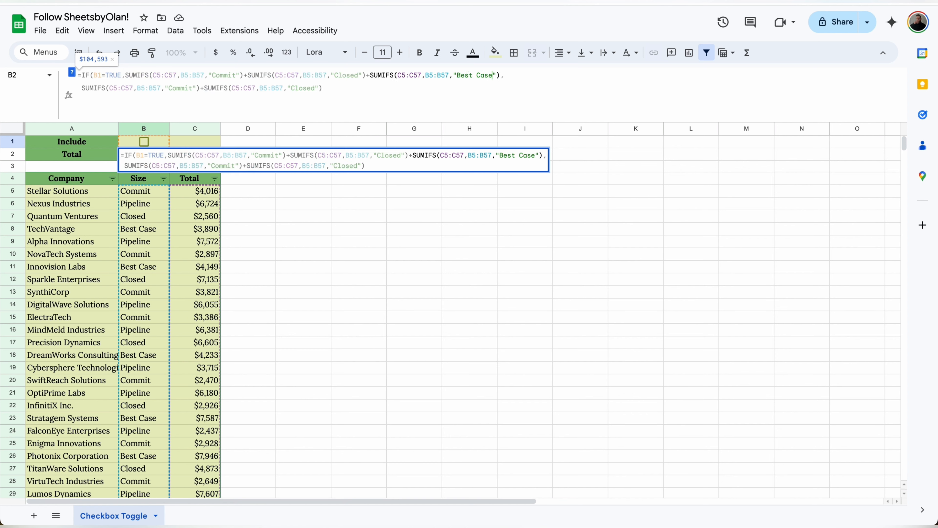
key(Return)
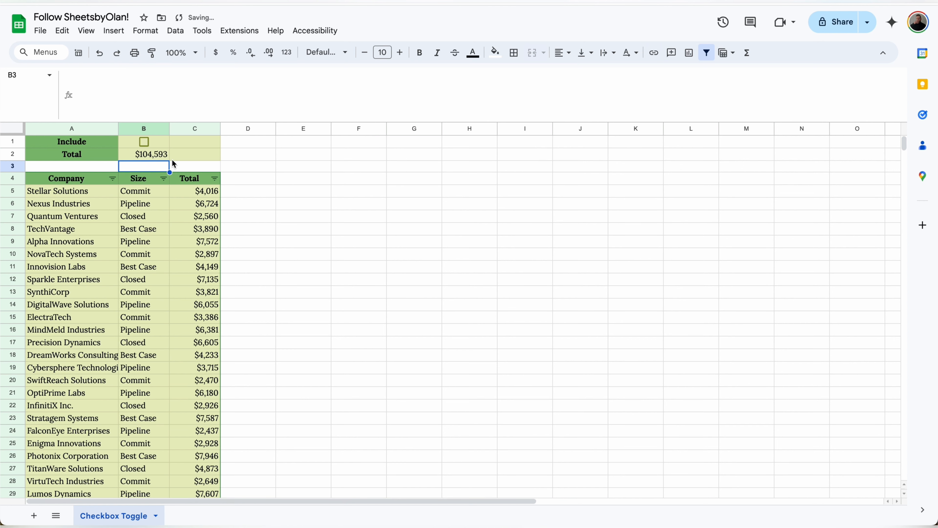
click(144, 141)
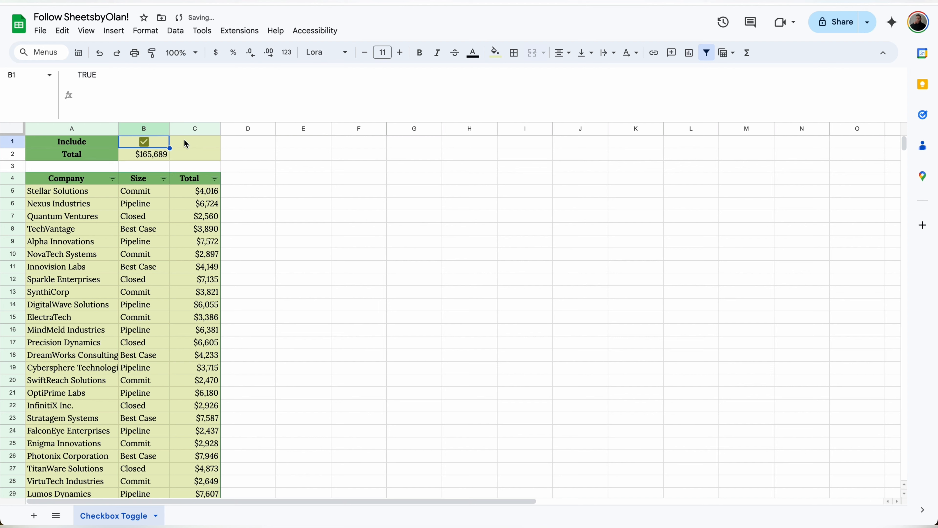
Step: Untick Include, then enter a test formula =OFFSET(C12,0,0) in C13
click(146, 141)
click(149, 155)
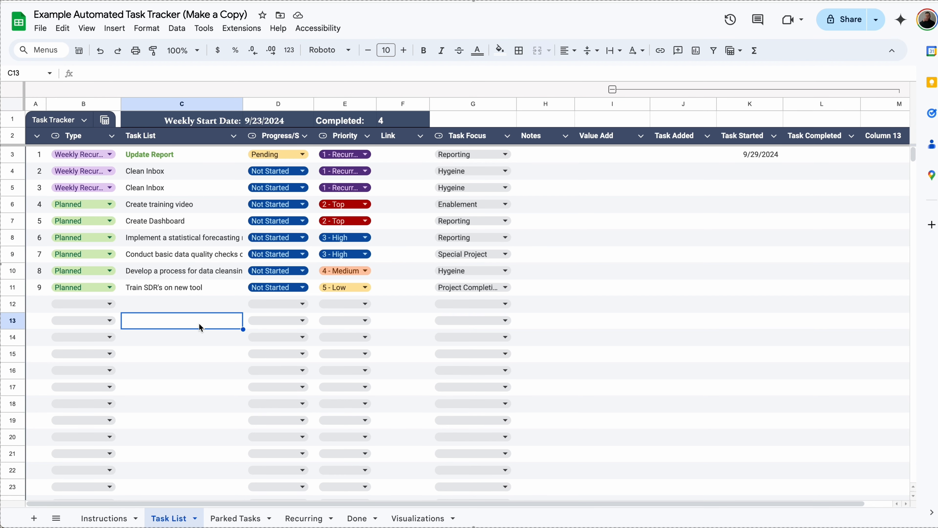
text(=offset)
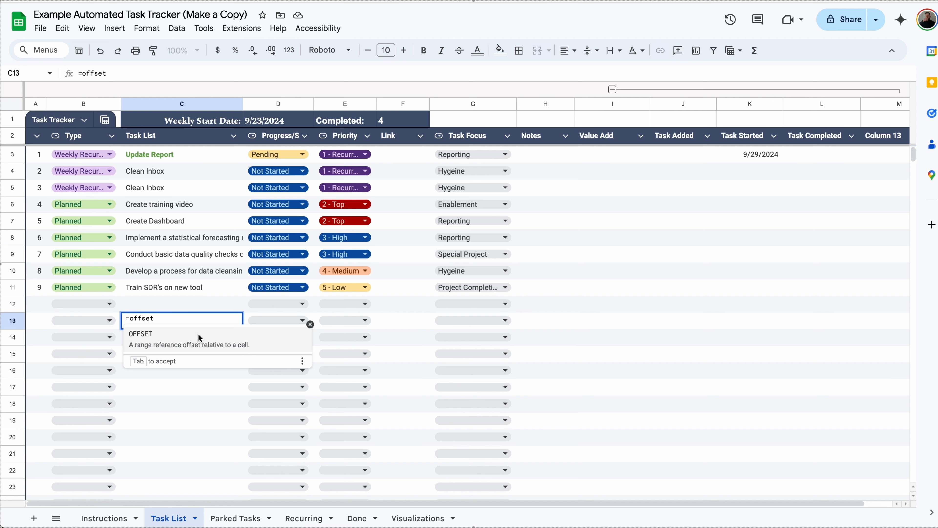
key(Tab)
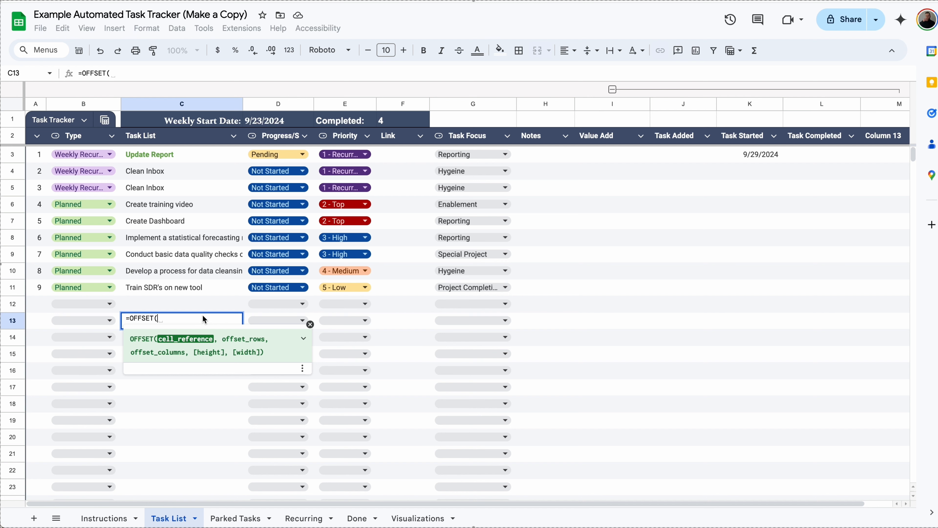
click(200, 304)
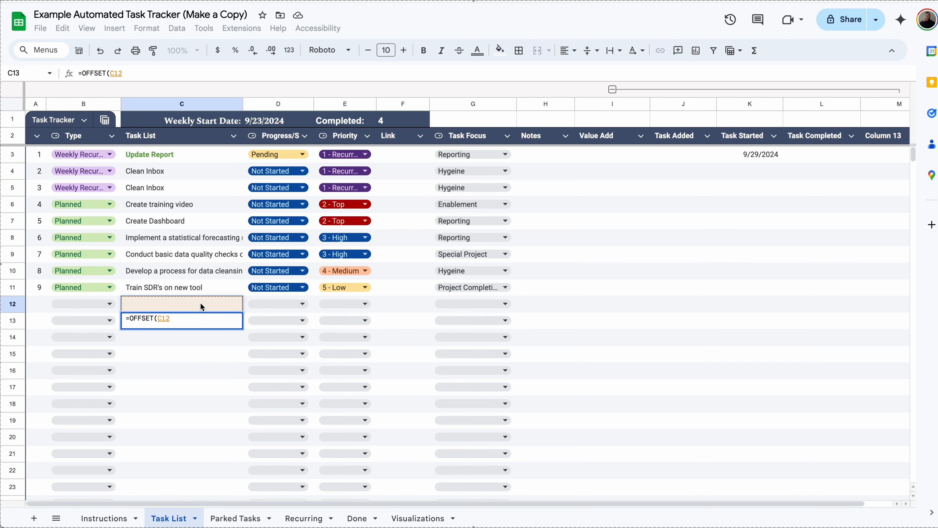
text(,0)
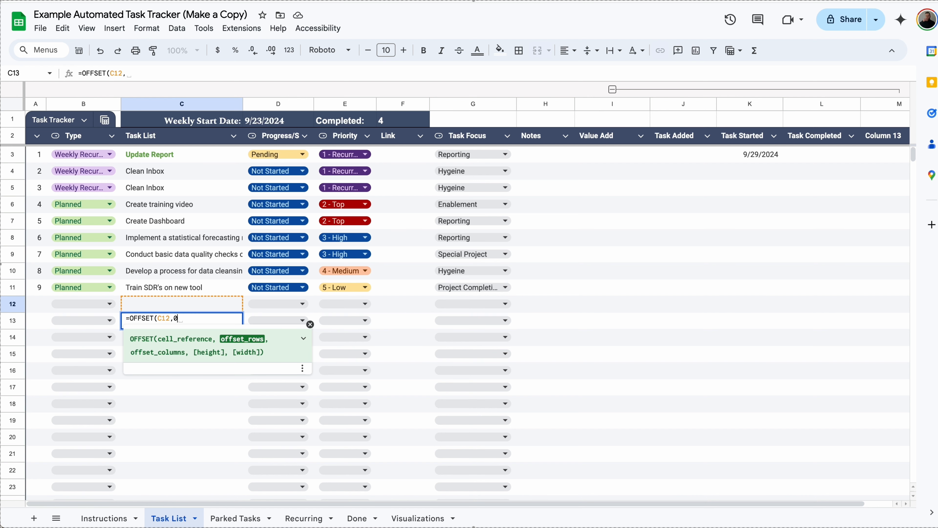
text(,0))
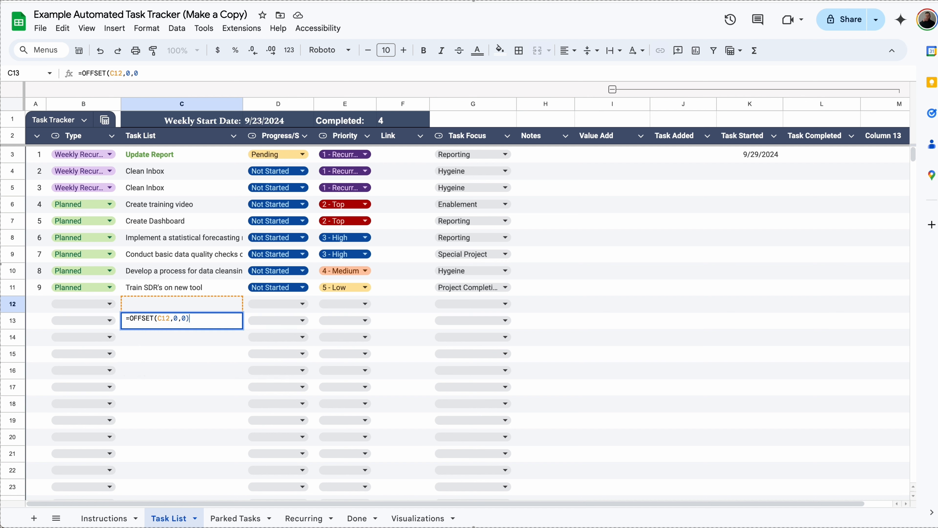
key(Return)
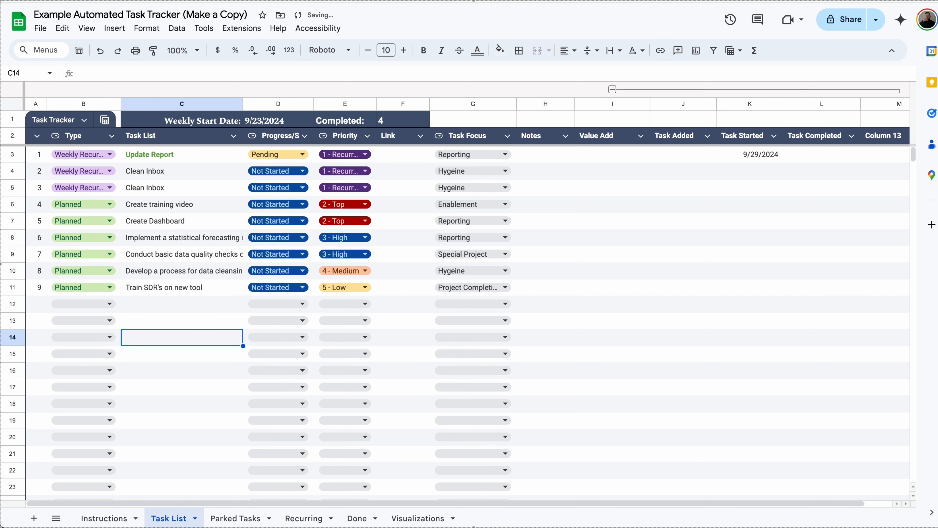
Step: Change the C13 OFFSET to a row offset of -1 and a column offset of 1
click(196, 318)
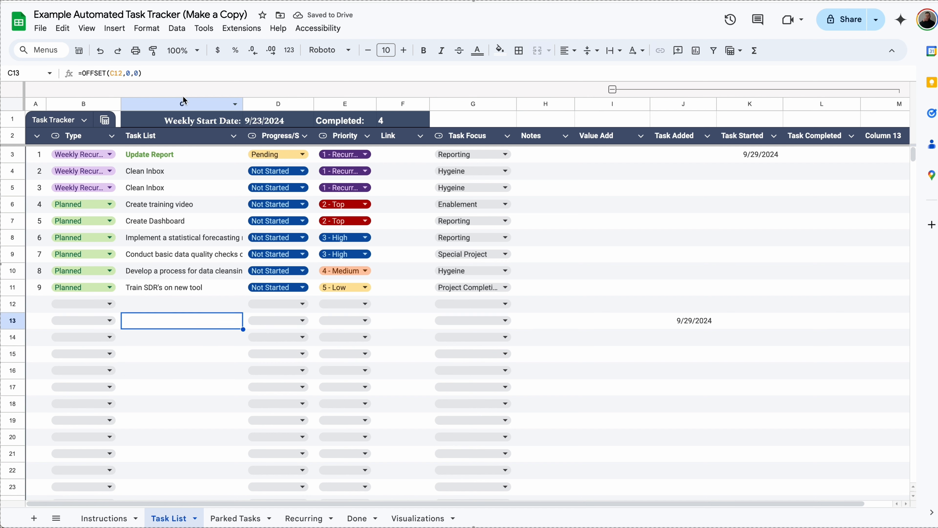
click(131, 73)
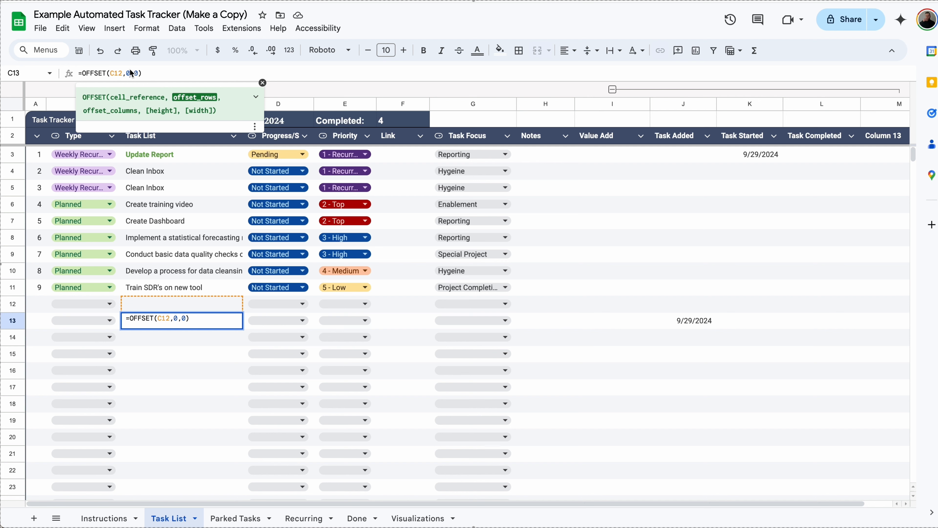
text(-1)
key(Return)
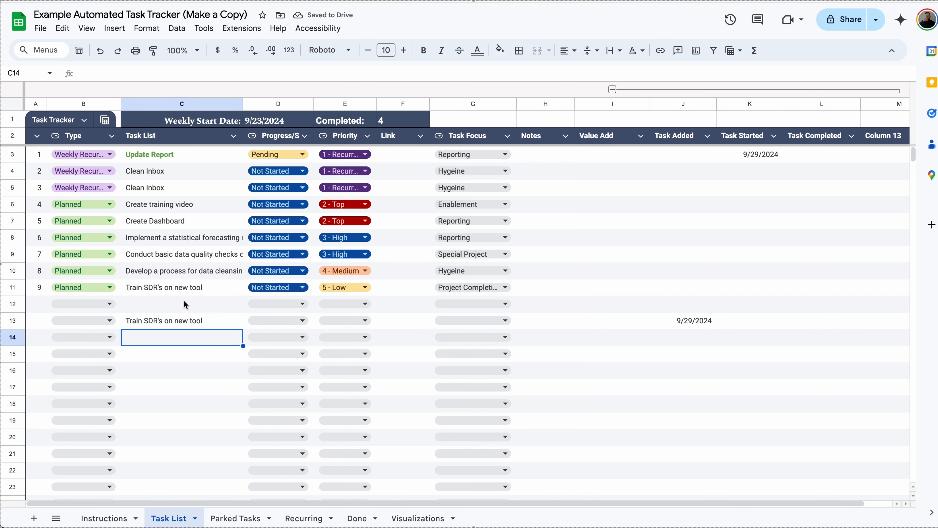
click(186, 320)
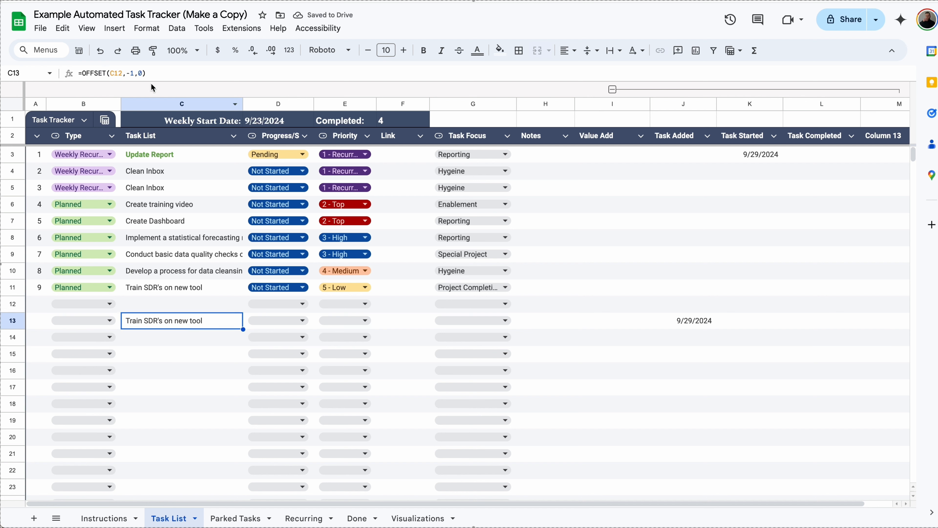
double_click(141, 75)
text(1)
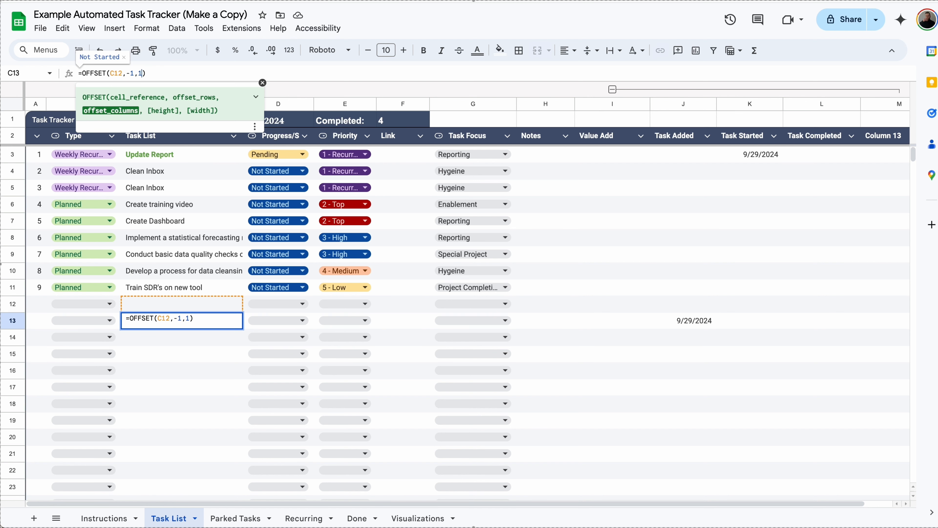
key(Return)
Step: Set task 9's status to Pending and clear the test formula from C13
click(300, 291)
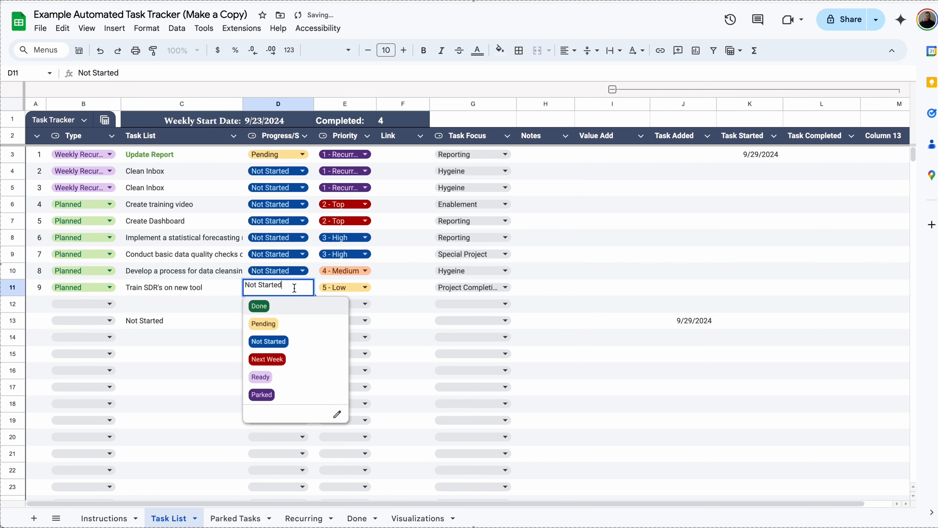
click(263, 323)
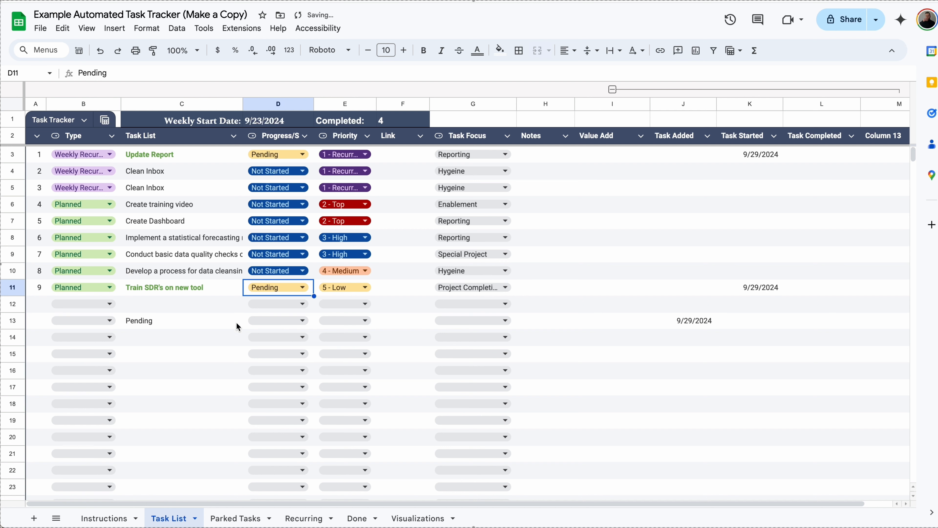
click(215, 326)
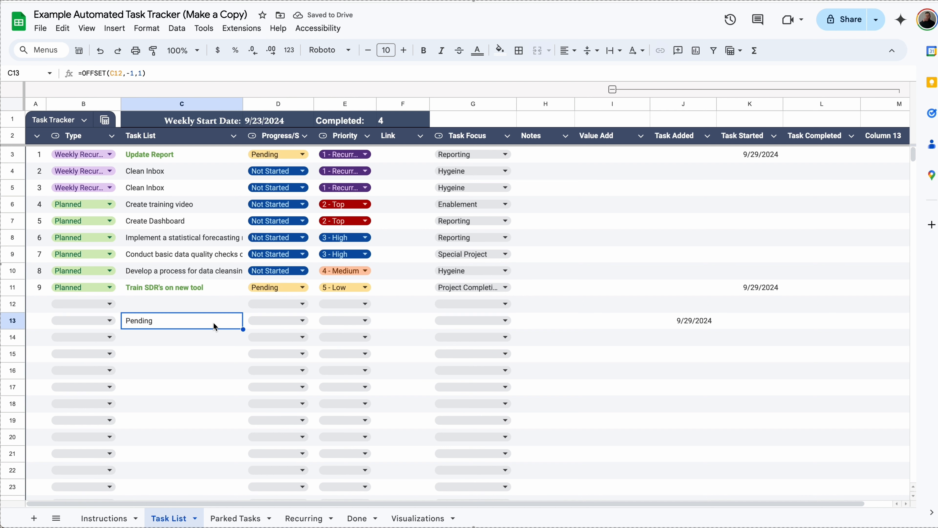
key(Delete)
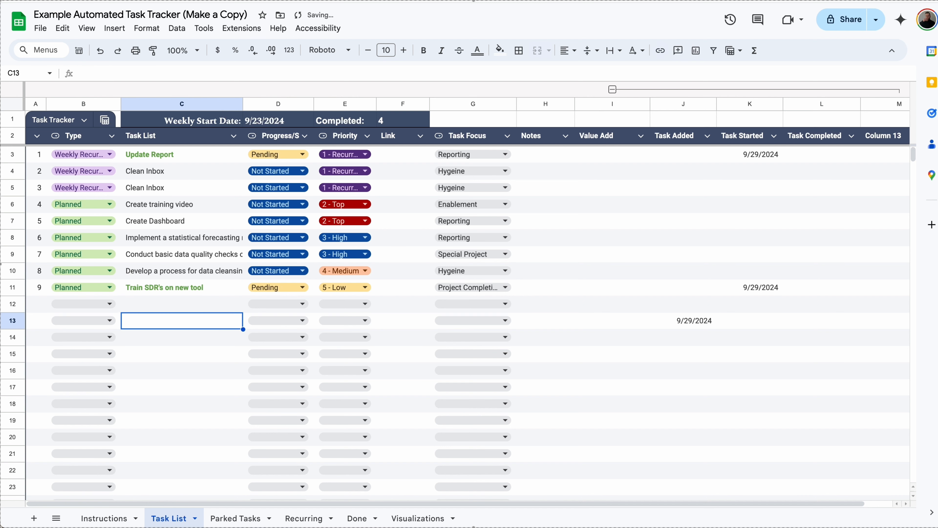
Step: Review the ISBLANK/MAX/OFFSET task-numbering formulas in A11 through A14
click(35, 289)
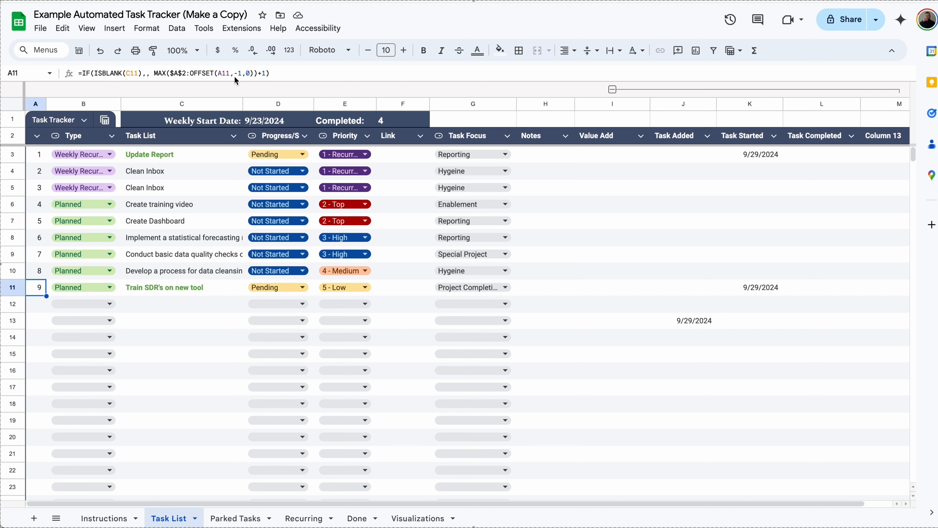
click(43, 306)
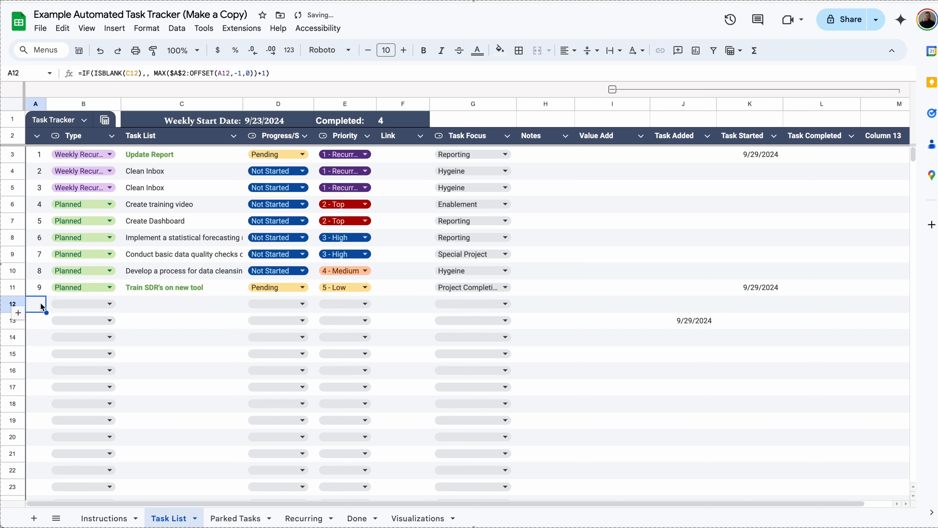
key(Down)
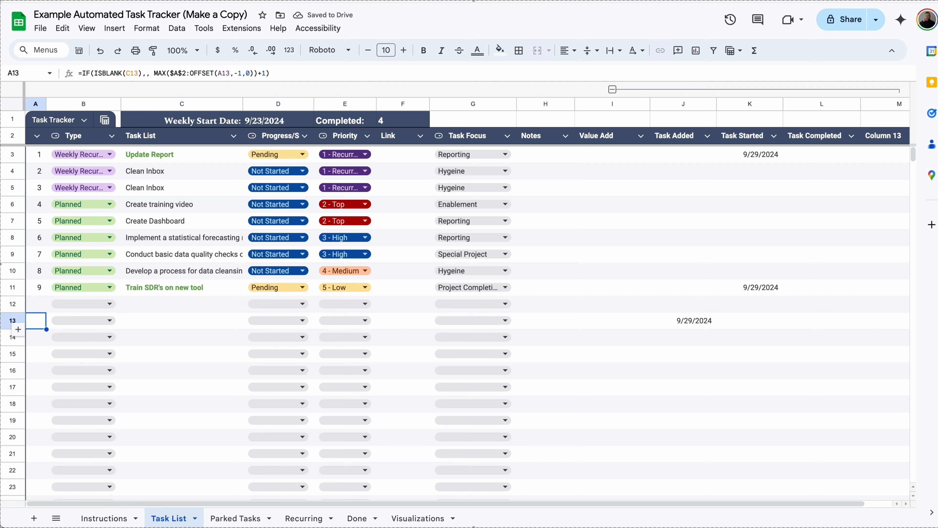
key(Down)
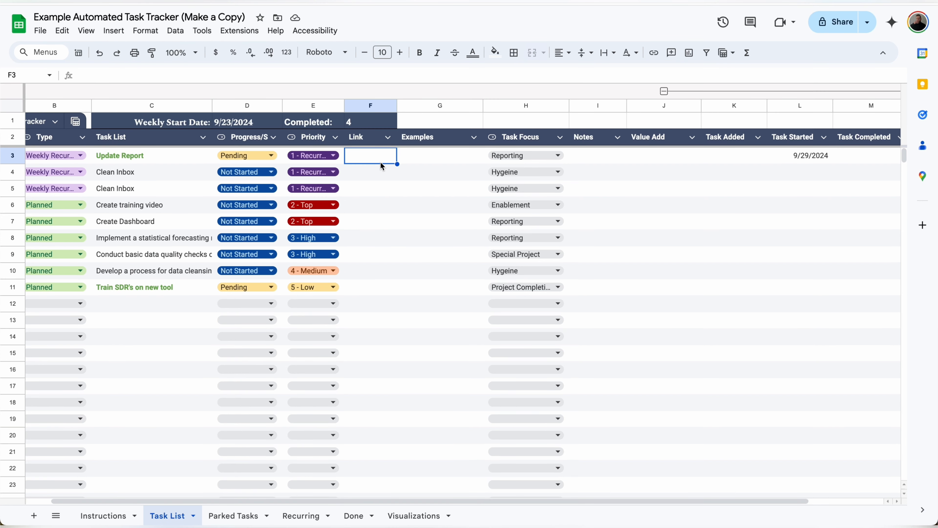
Step: Insert a smart chip for the Rolling Bill Pay Tracker file in F3
text(@rlling)
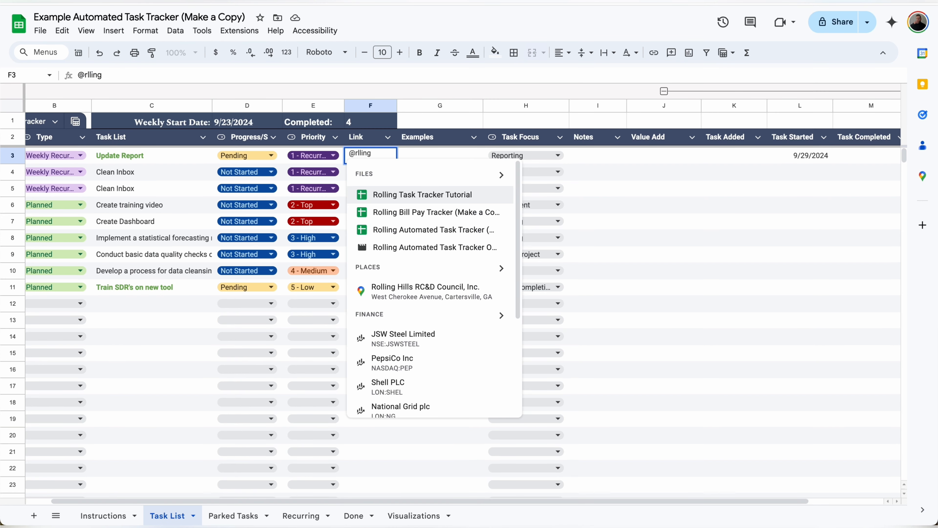
click(427, 213)
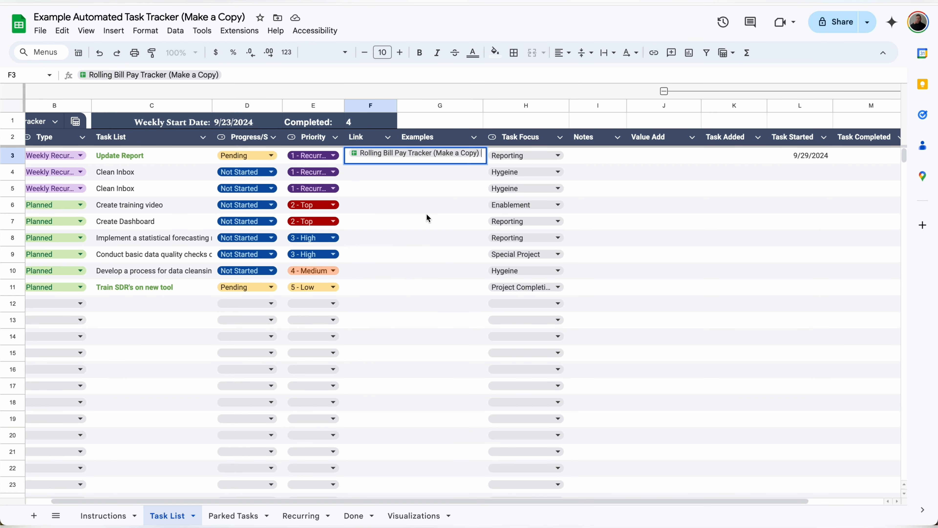
click(391, 177)
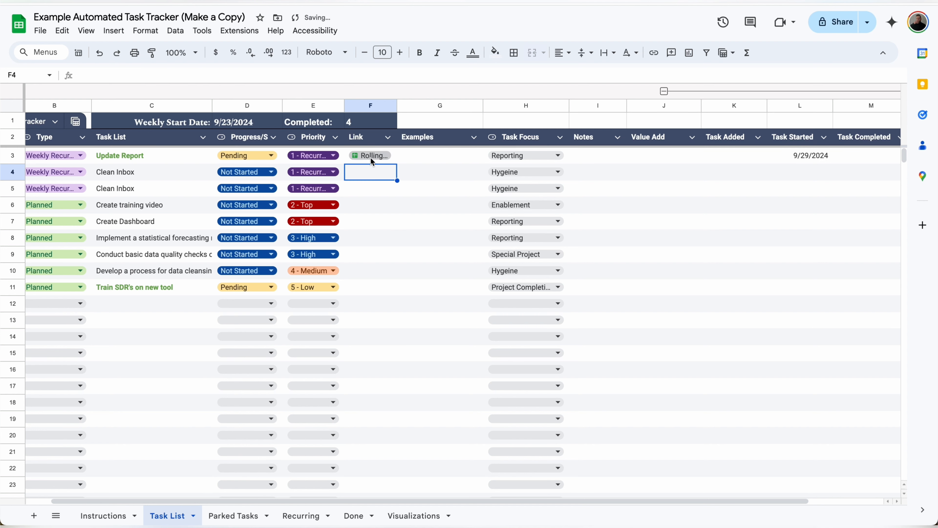
Step: Add a person chip for a contact in G3 and preview its contact card
mouse_move(370, 158)
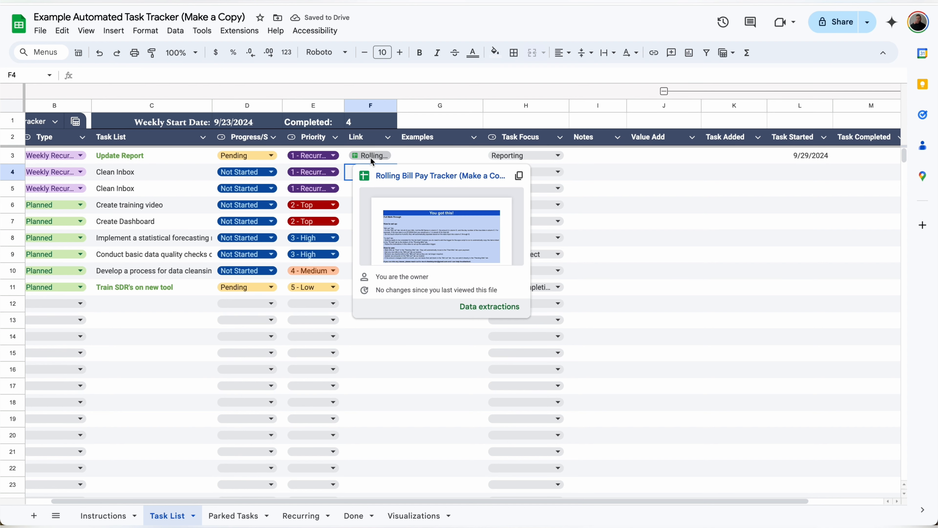
click(416, 155)
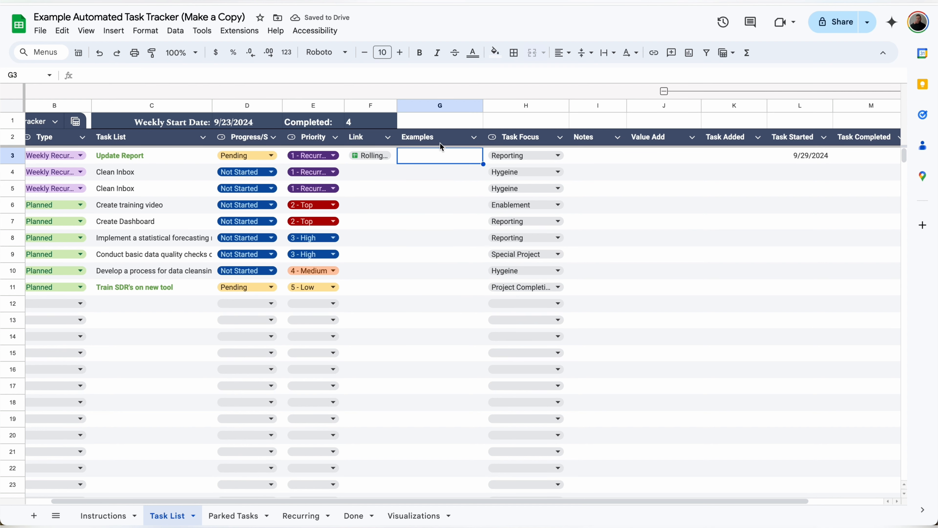
text(@notshe)
click(471, 201)
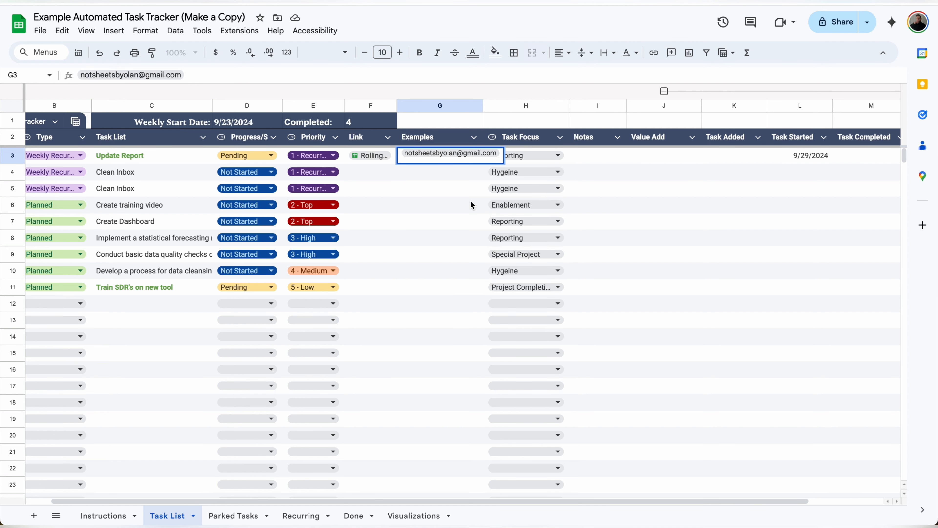
click(470, 201)
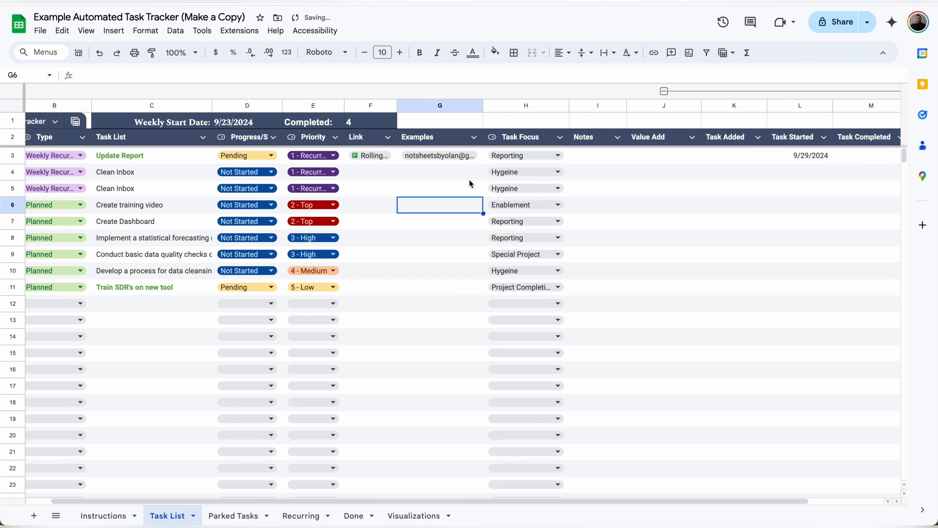
Step: Replace G3's chip with the Alphabet Inc Class A (GOOGL) finance chip and view its price card
click(478, 157)
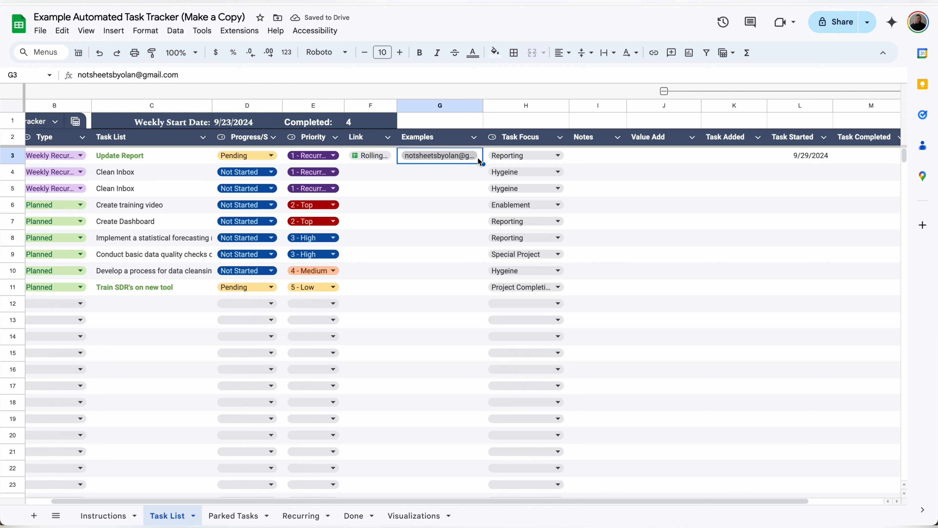
text(@goog)
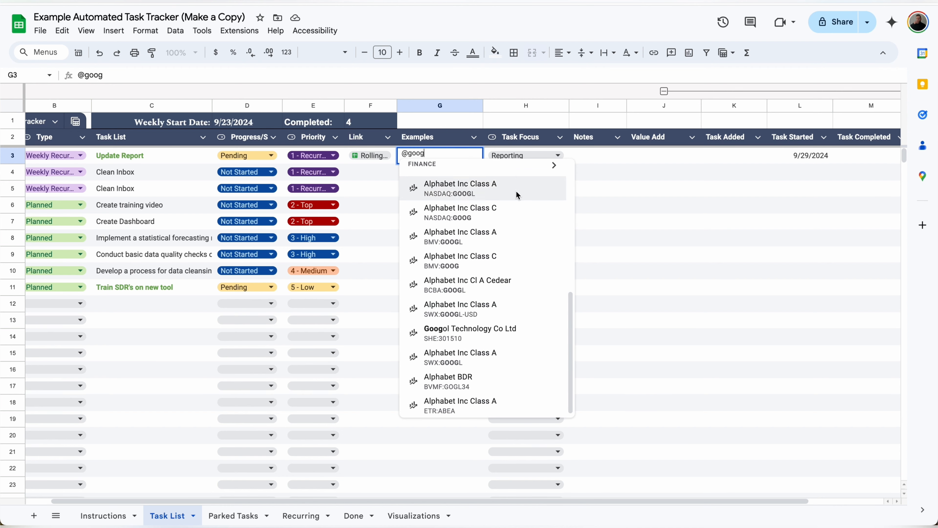
scroll(516, 200, up, 1)
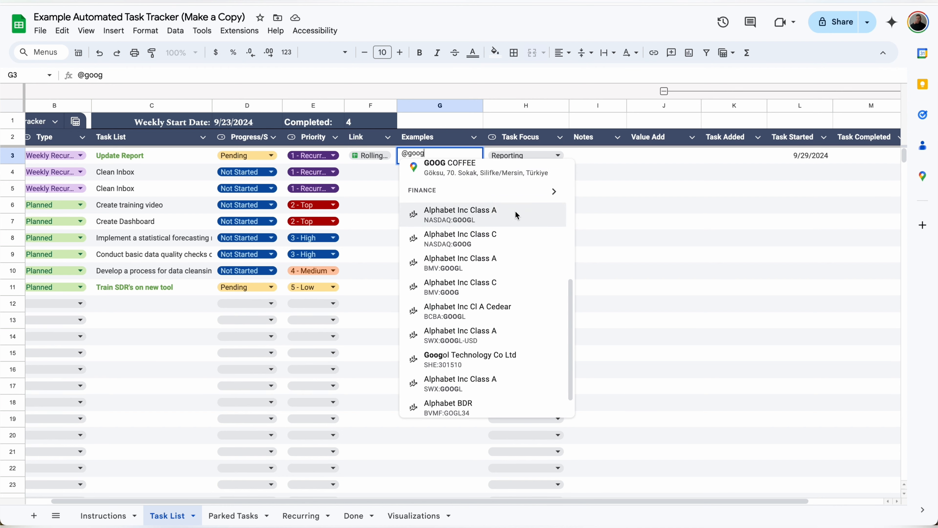
click(516, 210)
click(445, 173)
click(430, 155)
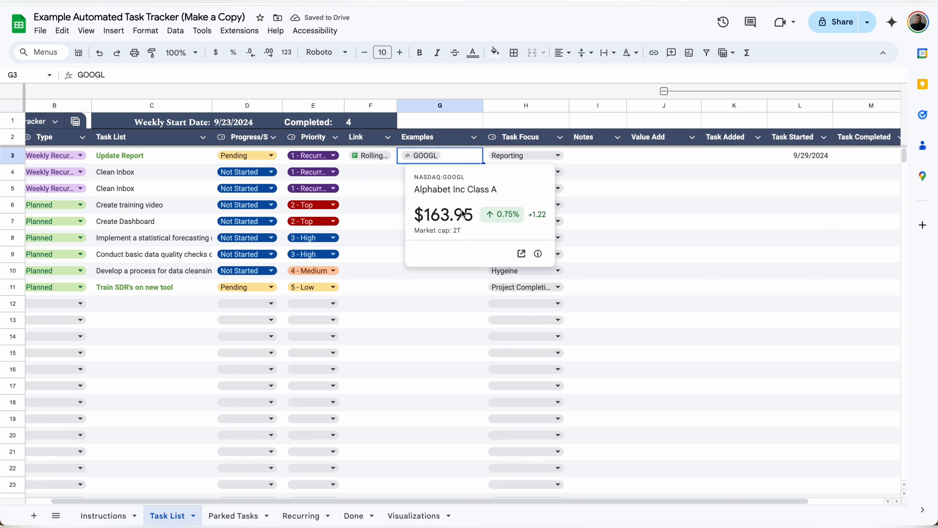
Step: Replace G3's chip with a Double Chicken Please place chip
text(@double chicken)
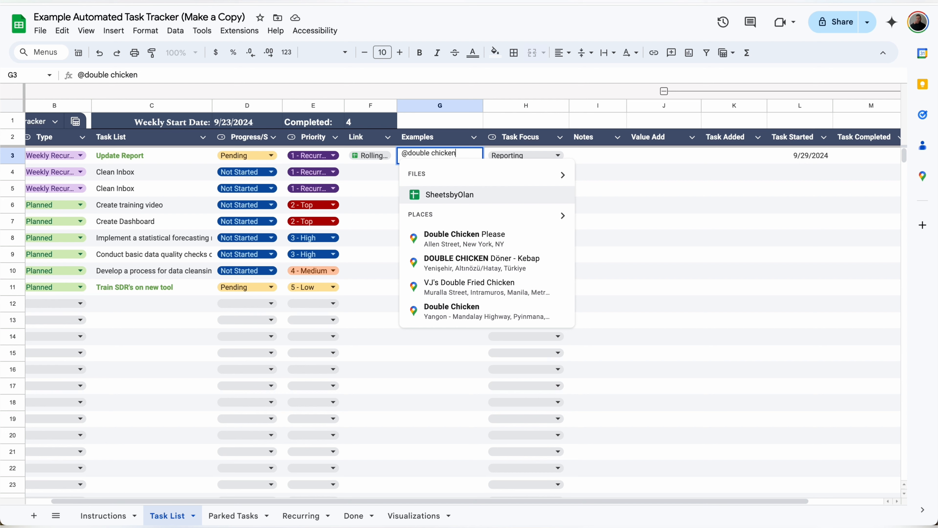
click(476, 241)
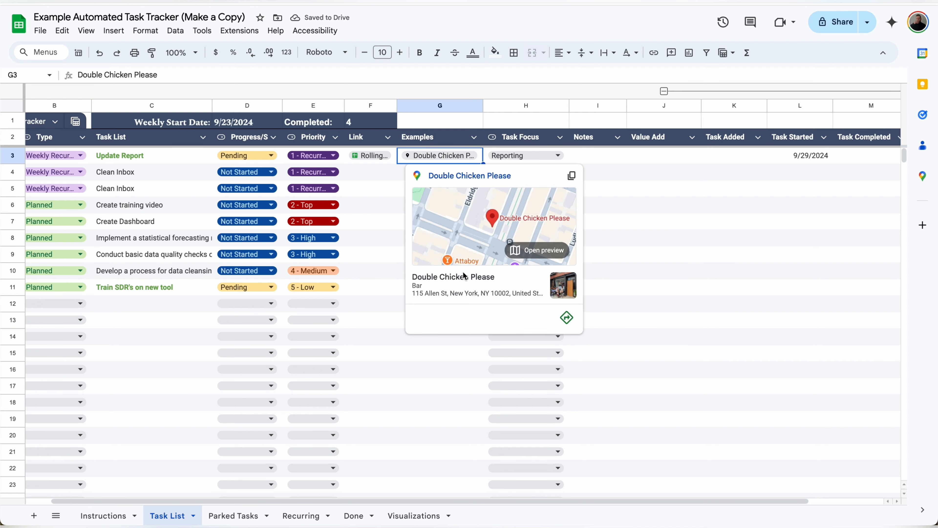
click(394, 204)
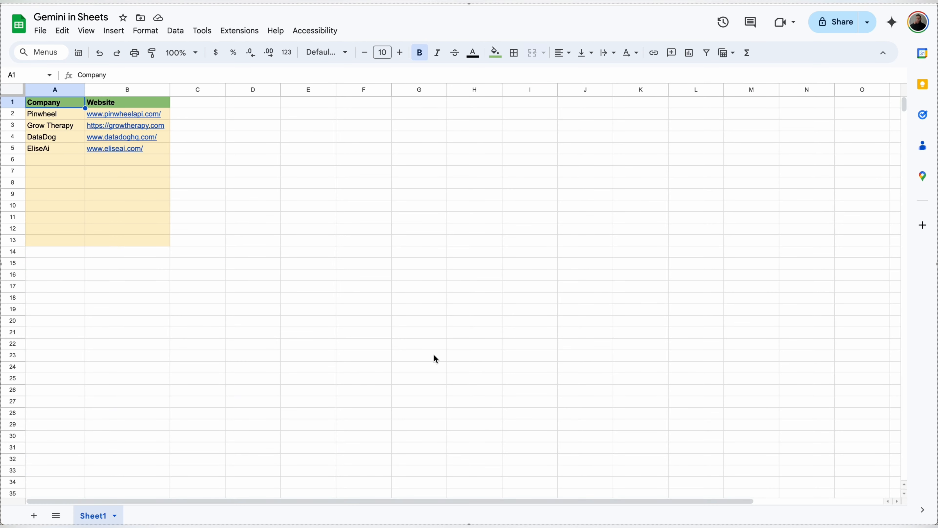
Step: Send Gemini the pasted company research prompt and insert its table at C1
click(892, 23)
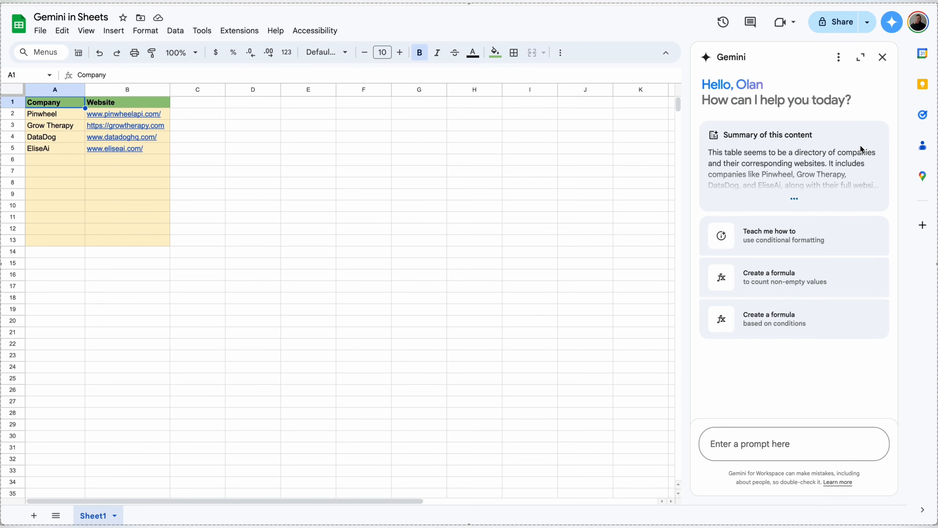
click(770, 449)
text(There are company names listed in column A and their correlated website listed in column B. For each of these companies, provide the company HQ location, a description of their company, an estimated annual revenue (if you don't know, make an educated guess), and their top 5 competitors)
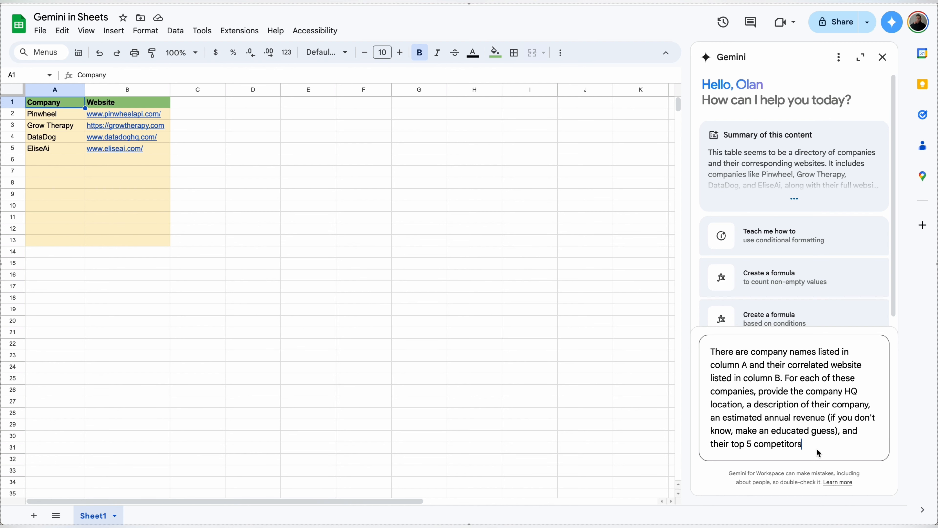
key(Return)
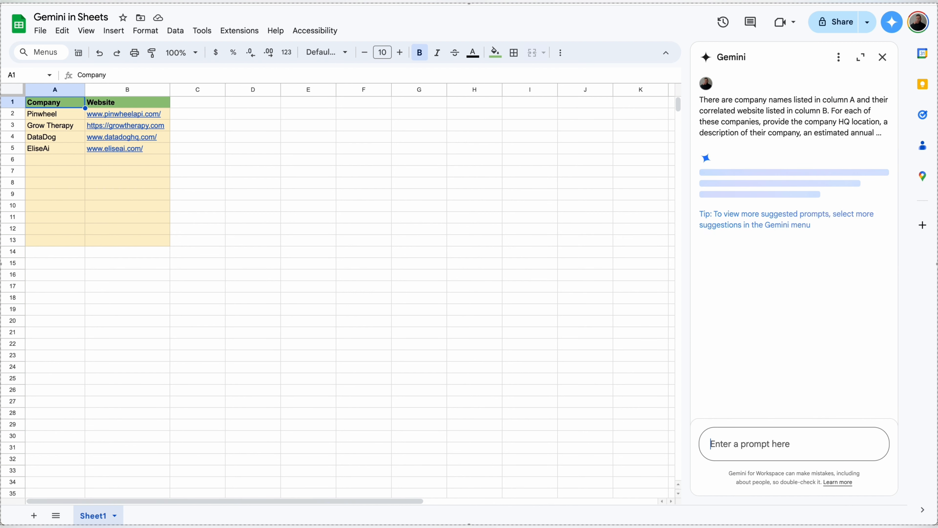
click(710, 328)
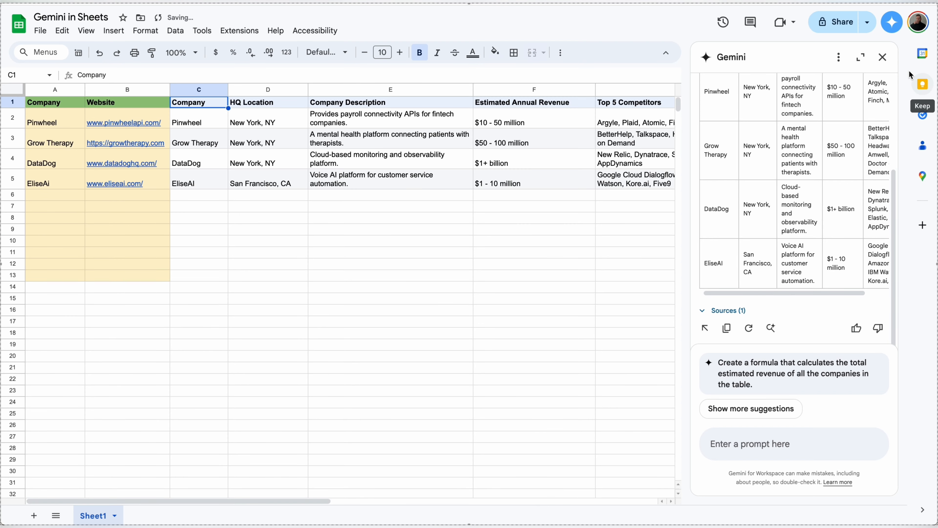
click(883, 58)
Step: Review Pinwheel's HQ, description and revenue, plus Pinwheel's and Grow Therapy's top competitors
click(200, 122)
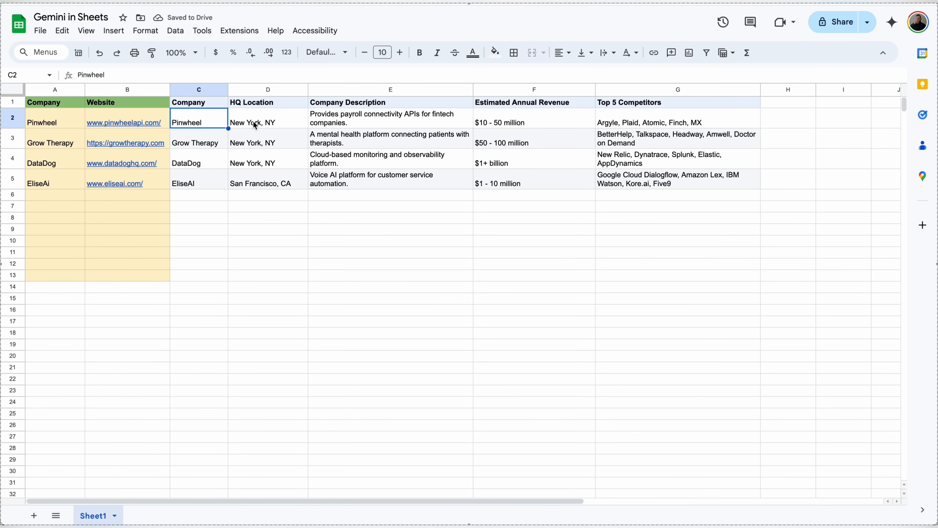
click(284, 123)
click(341, 121)
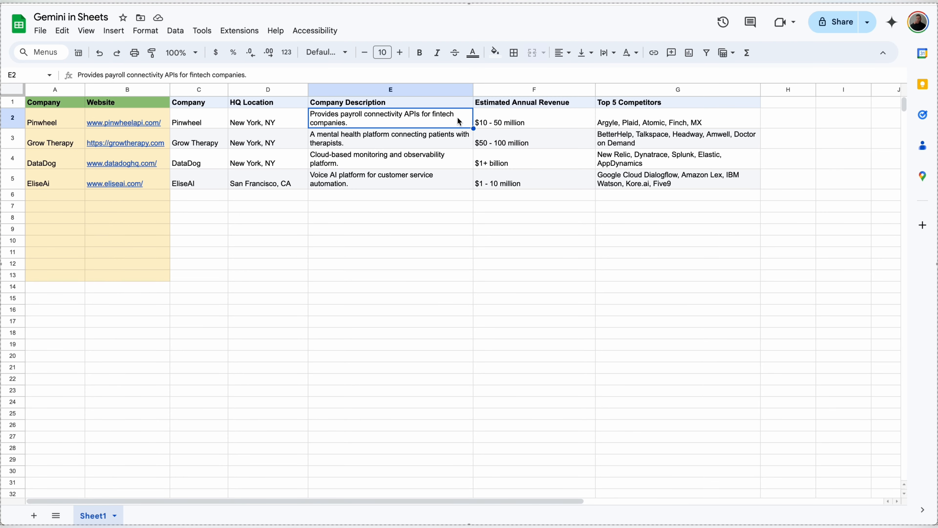
click(499, 125)
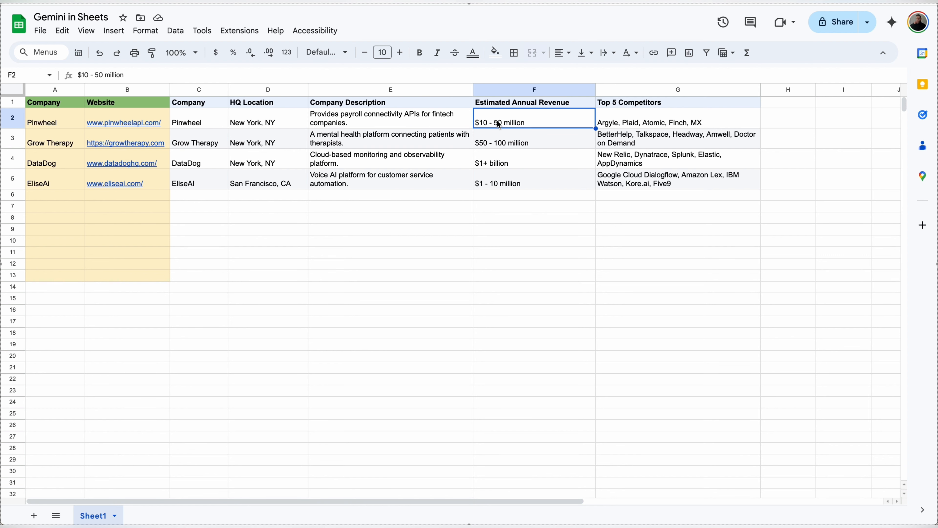
click(630, 123)
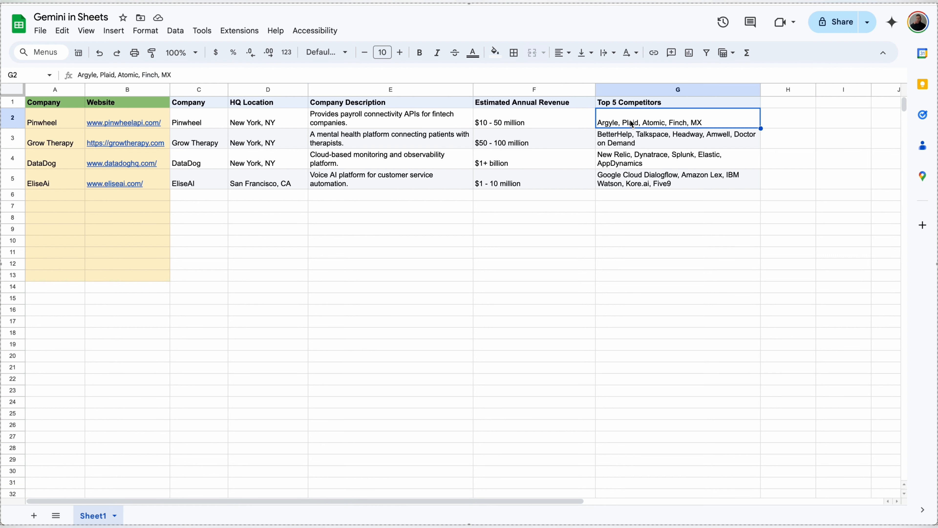
click(643, 146)
click(892, 22)
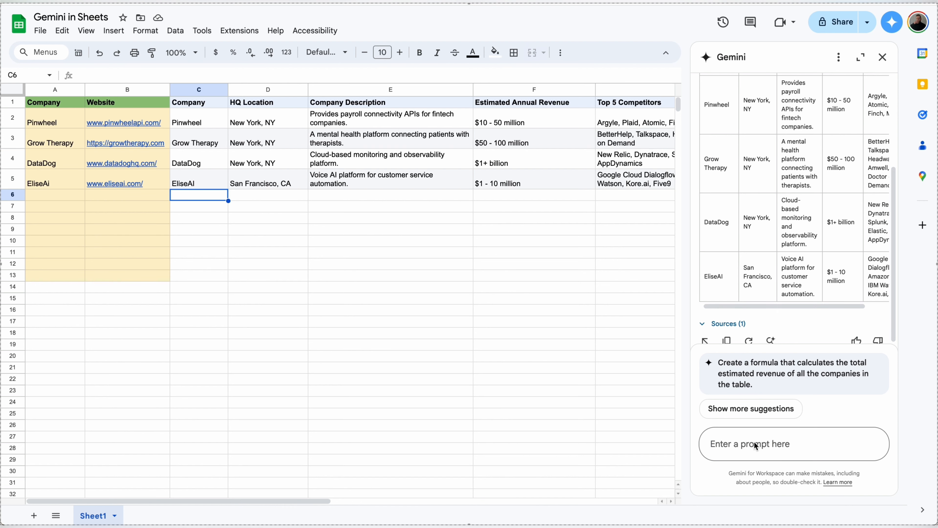
Step: Ask Gemini to repeat the exercise for Grow Therapy's competitors and insert the table at C6:G11
text(Provide the same exercise for all of the competitors you listed for Grow The)
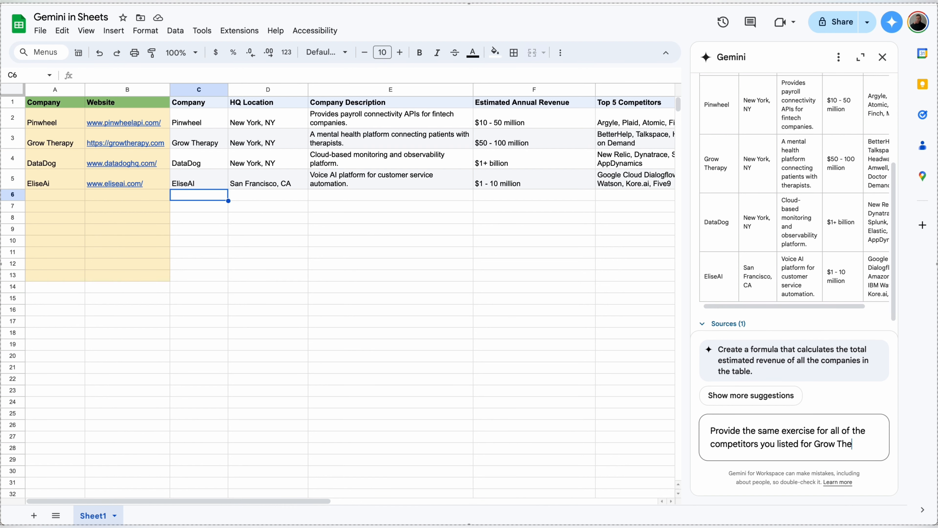
text(rapy)
key(Return)
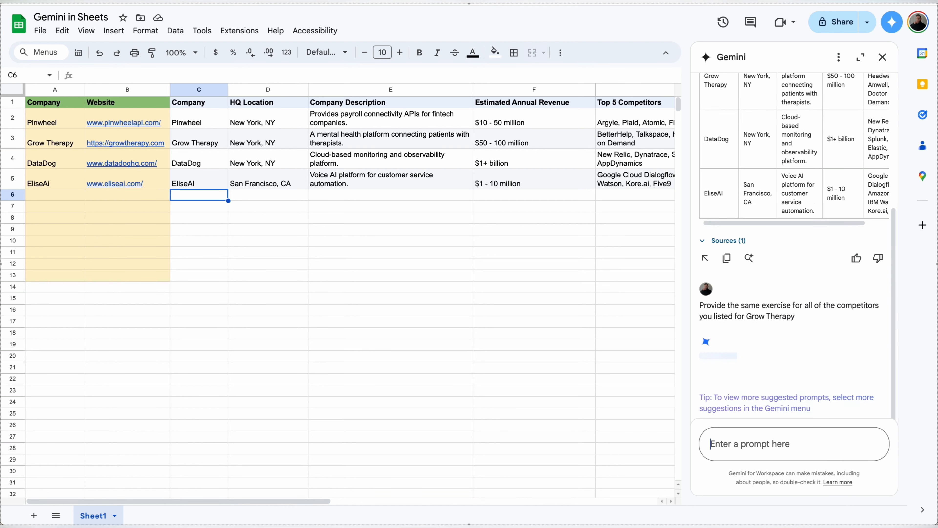
scroll(769, 178, up, 5)
scroll(769, 178, down, 5)
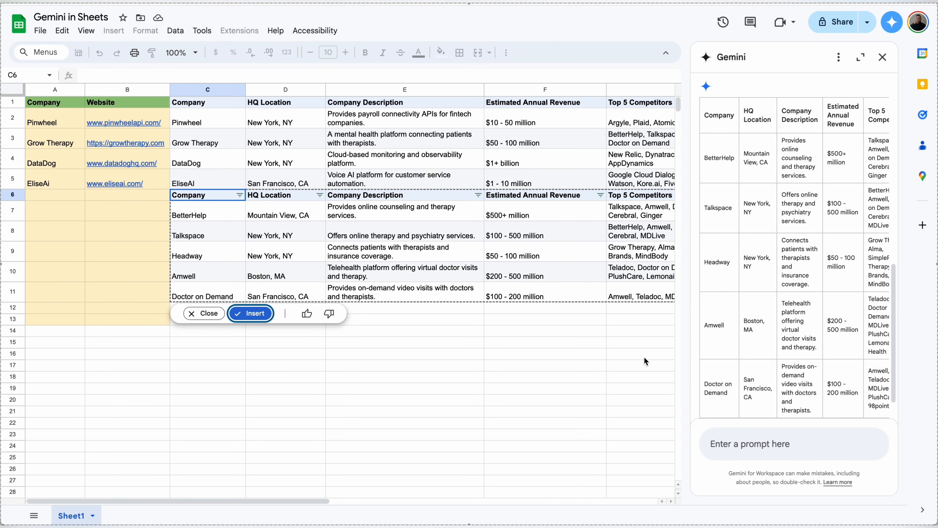
click(260, 314)
click(309, 255)
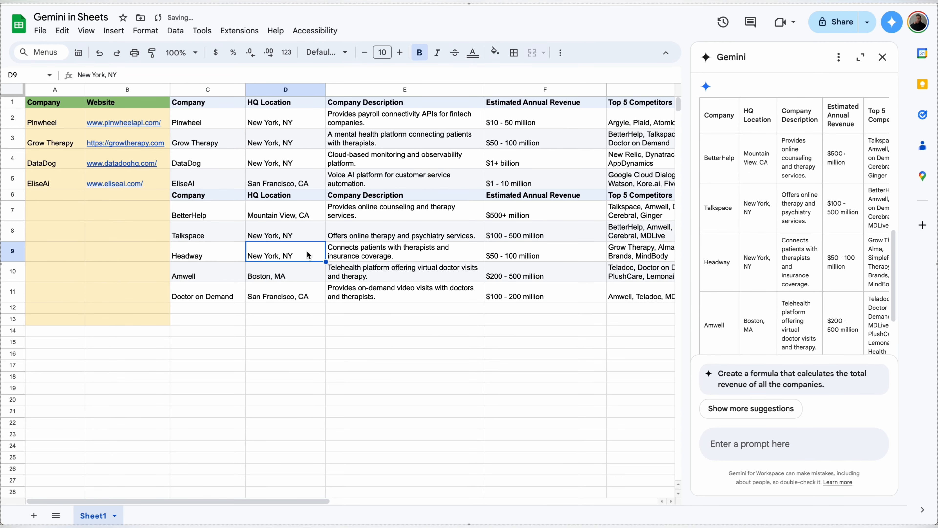
scroll(310, 255, right, 3)
scroll(309, 255, left, 3)
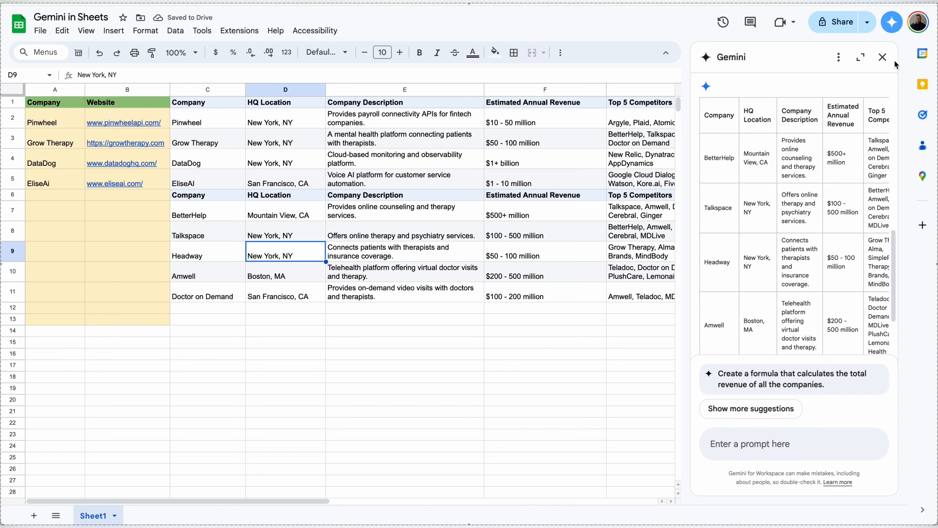
click(883, 57)
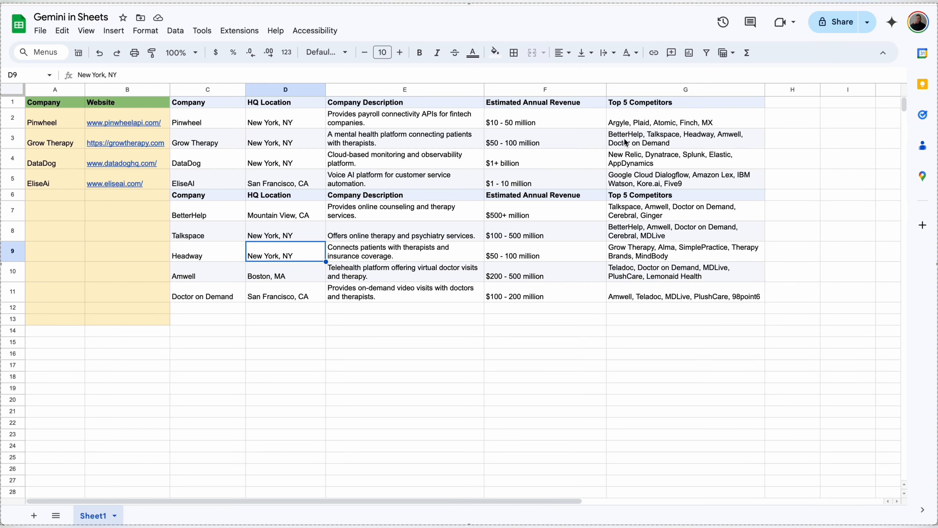
click(196, 199)
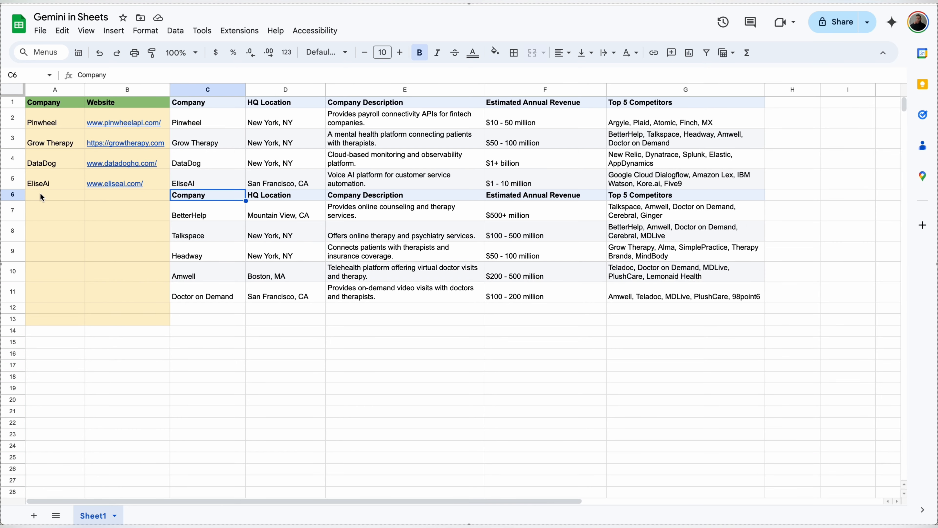
click(14, 193)
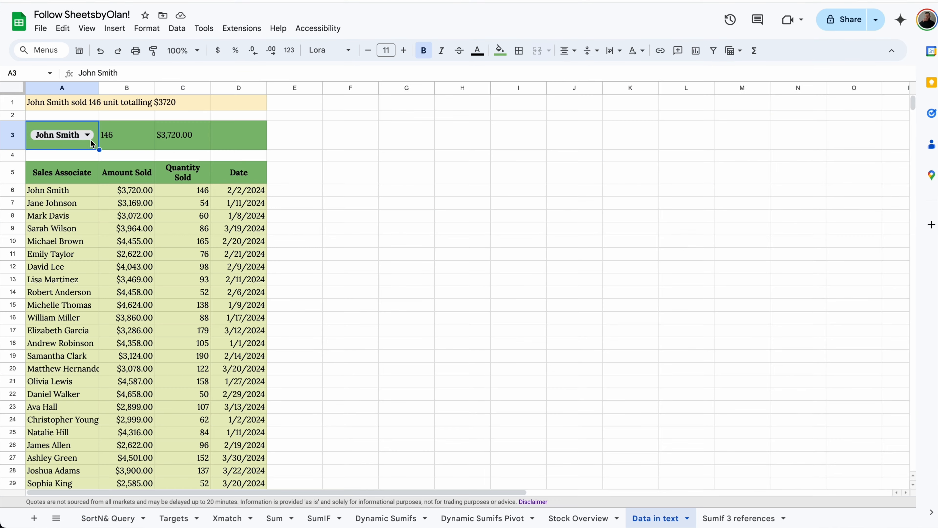
click(61, 135)
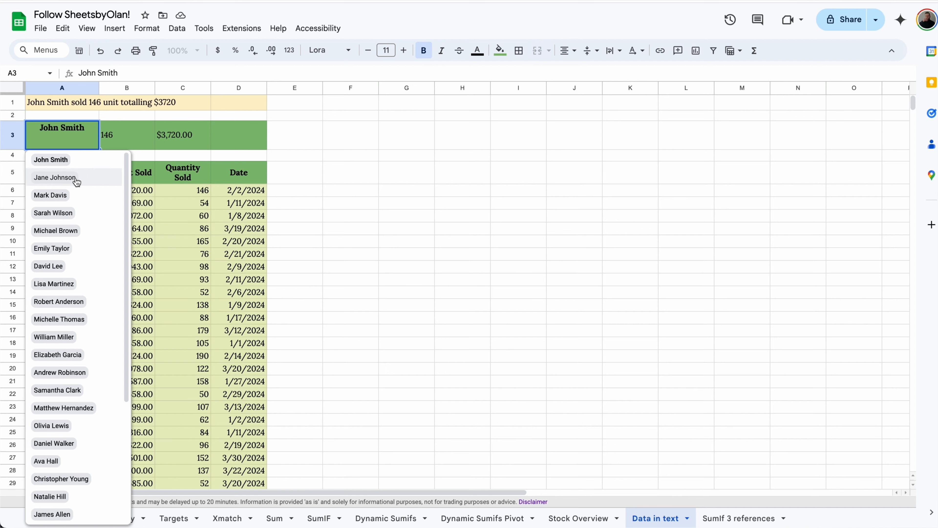
click(75, 193)
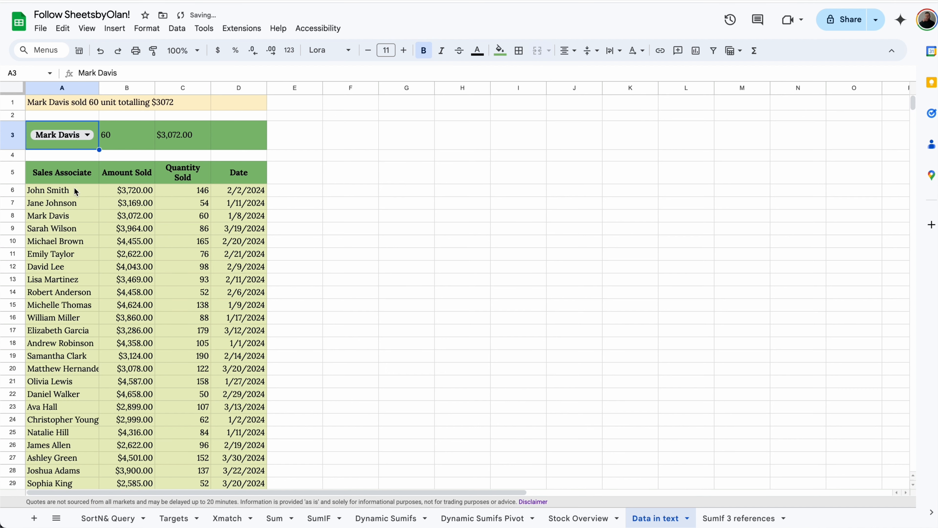
click(85, 135)
click(70, 230)
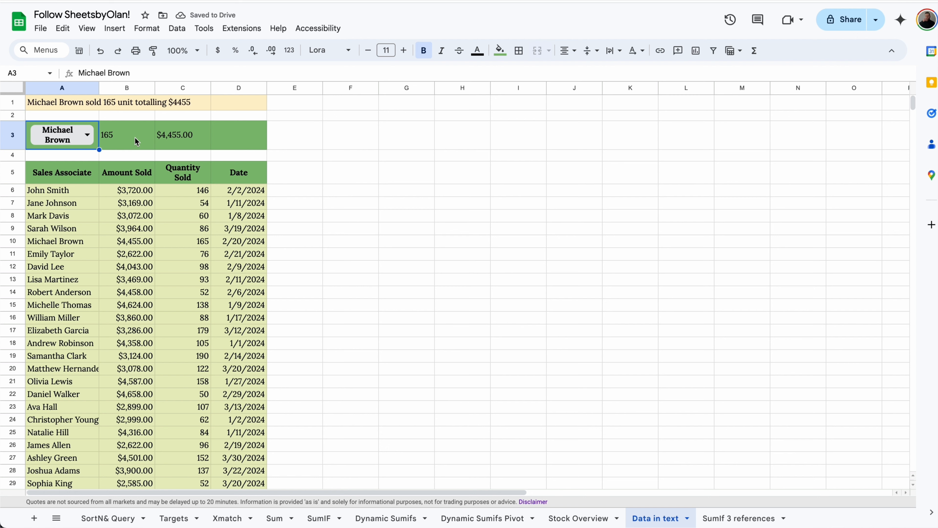
click(82, 105)
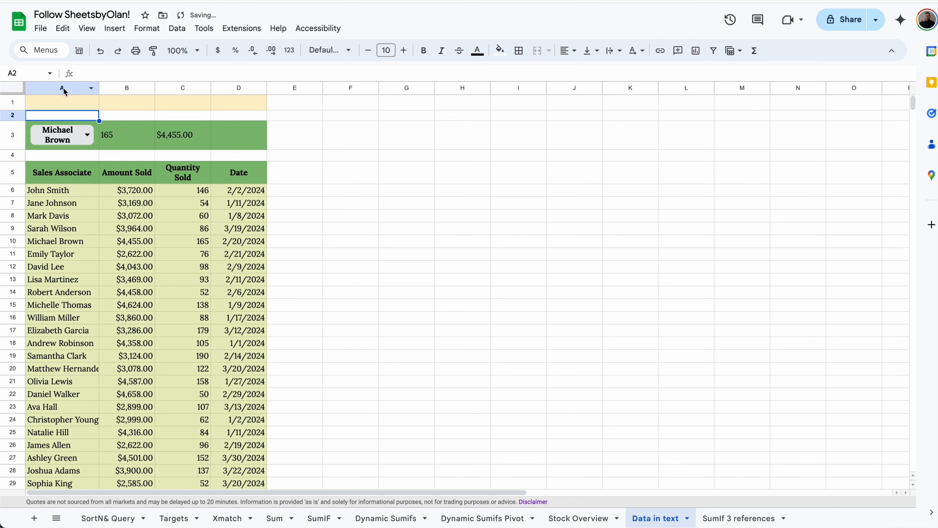
click(65, 100)
text(=)
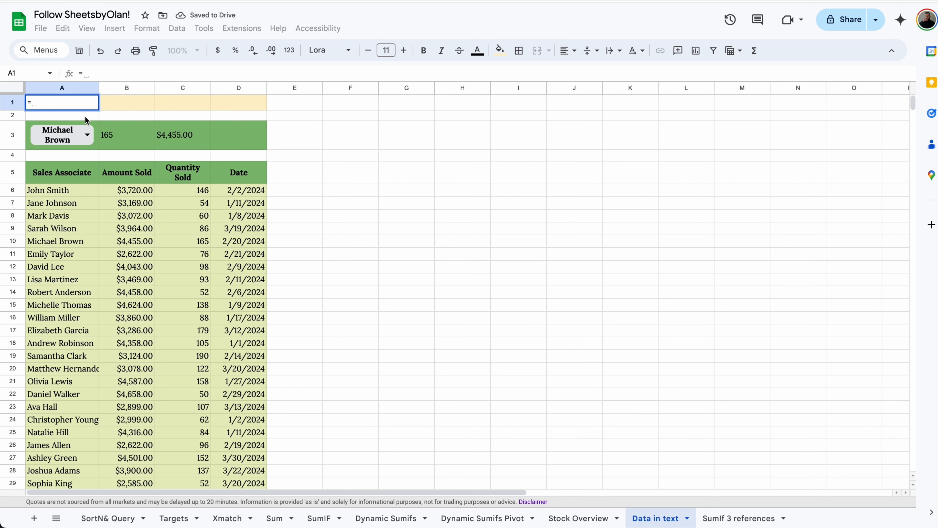
click(91, 122)
text(&)
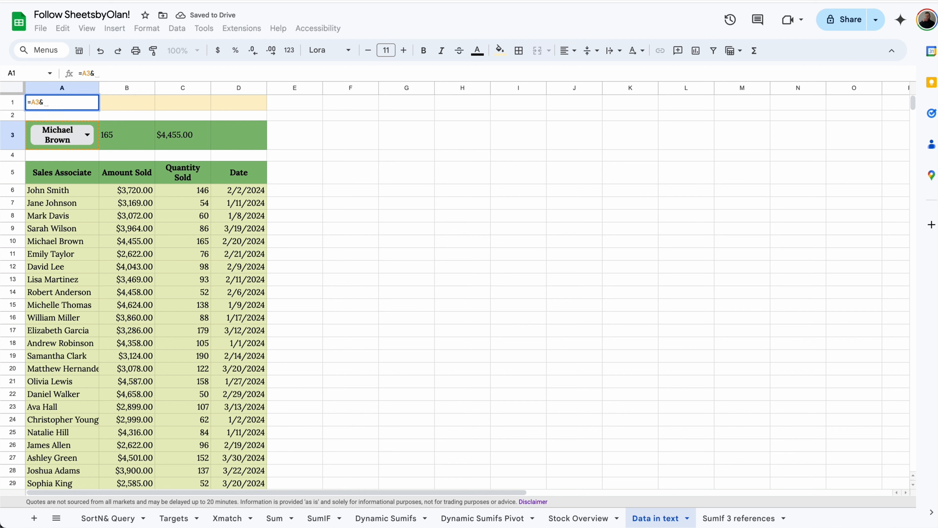
text(" sold )
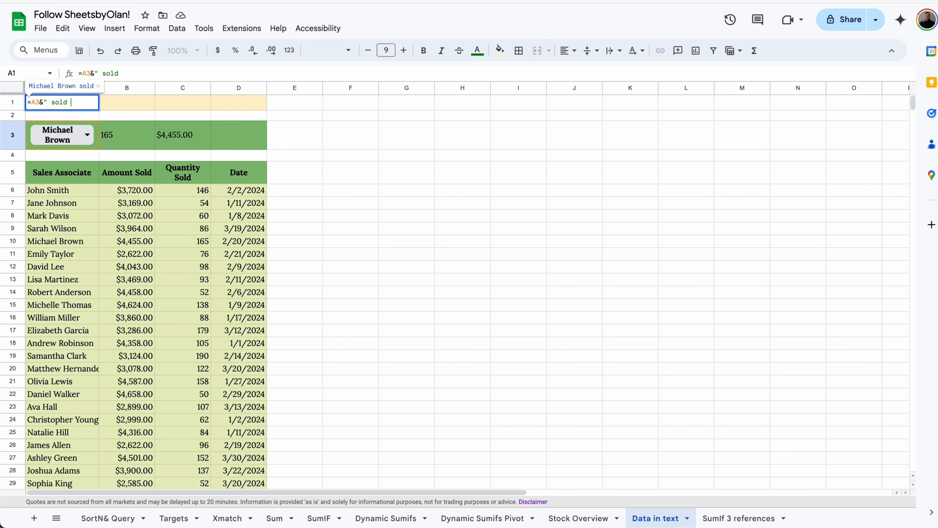
text("&)
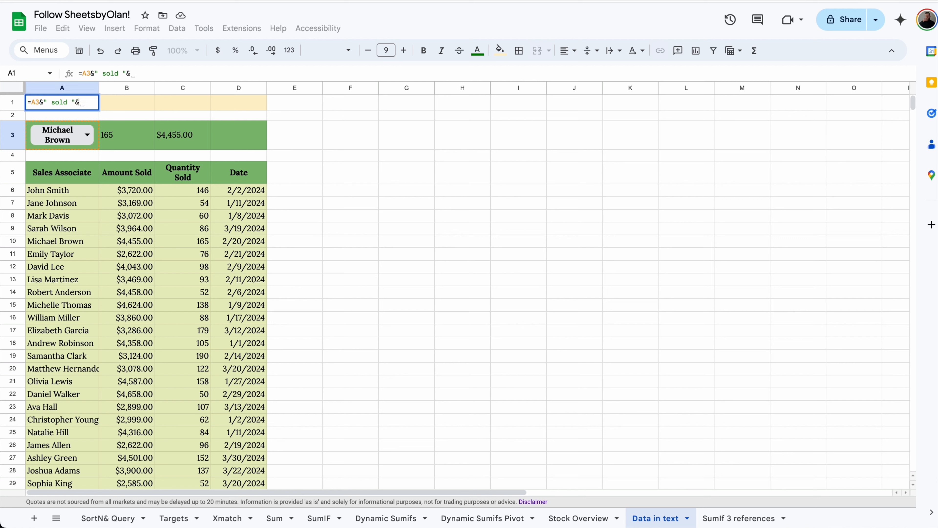
click(129, 134)
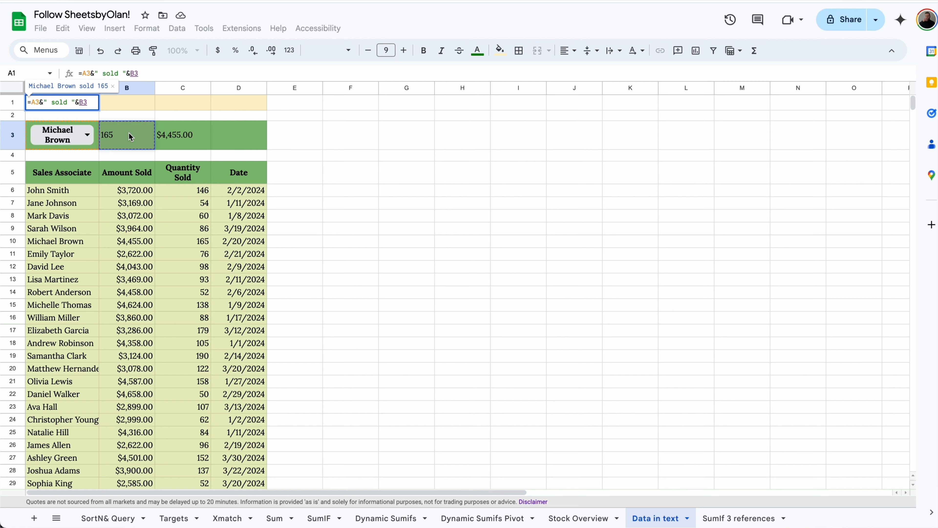
text(&" u)
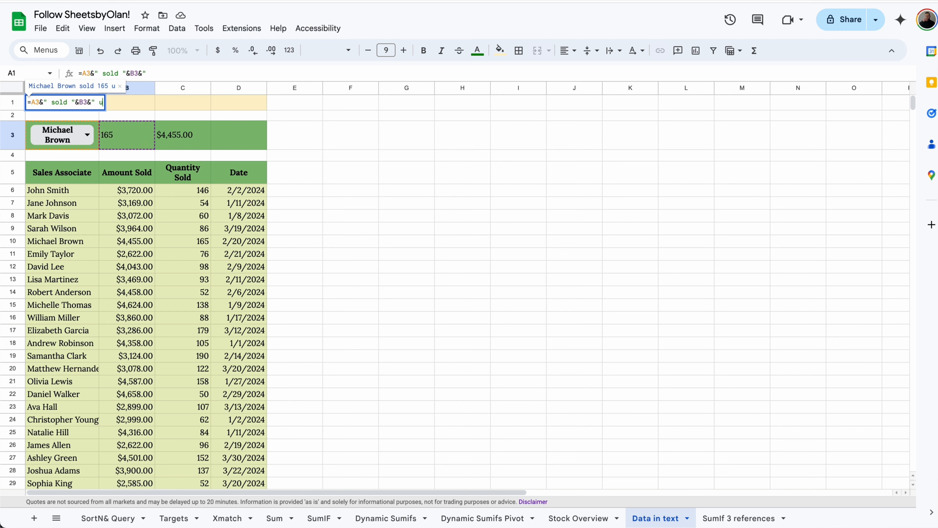
text(nit total)
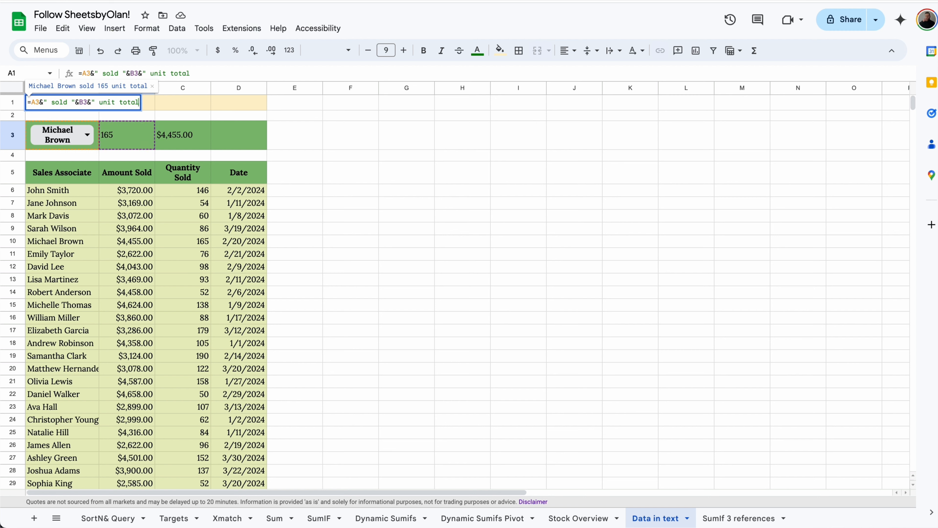
text(ling )
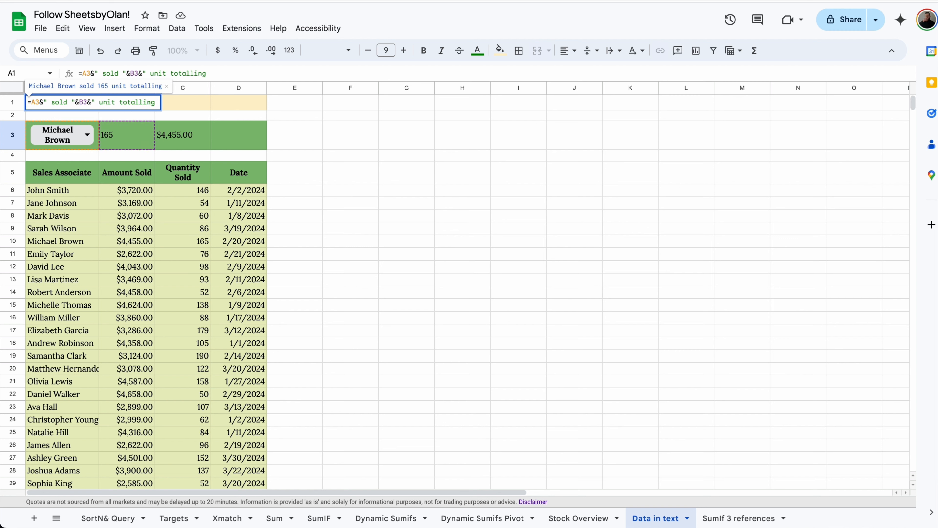
text($"&)
click(202, 126)
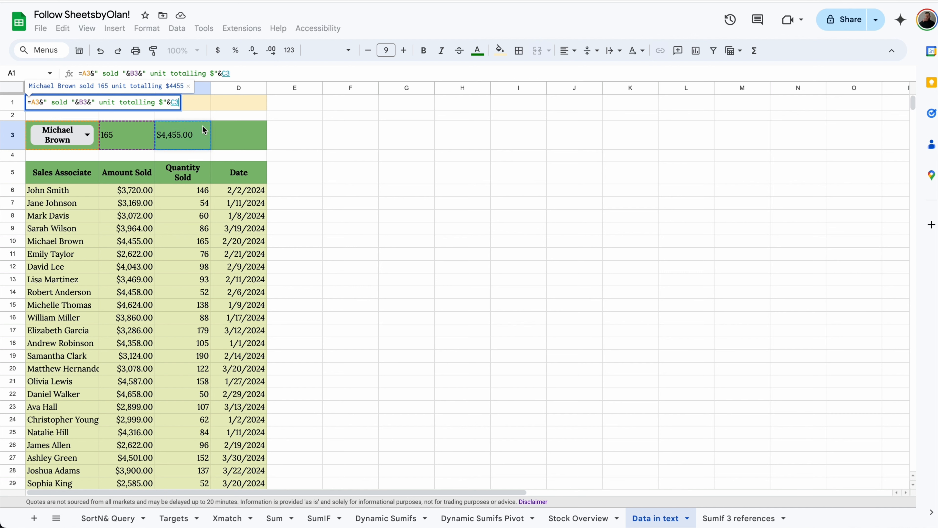
key(Return)
click(81, 135)
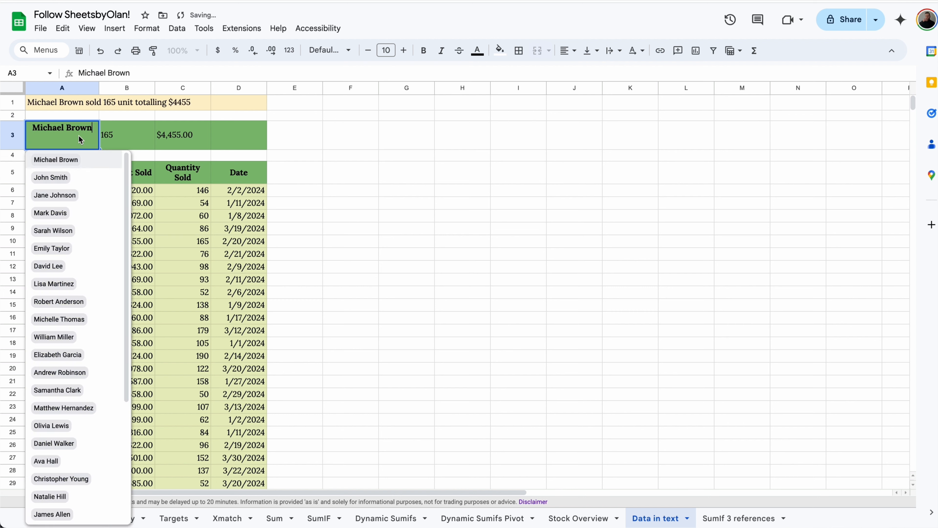
click(66, 194)
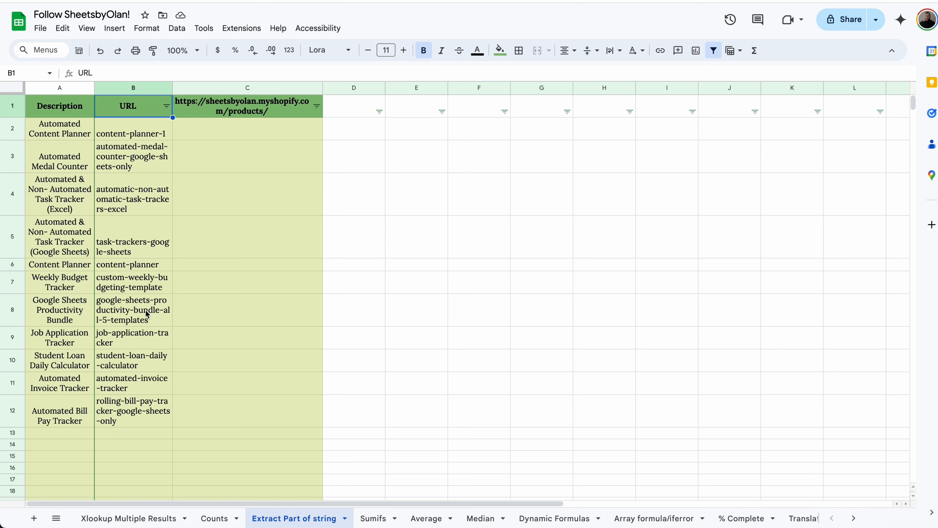
click(243, 105)
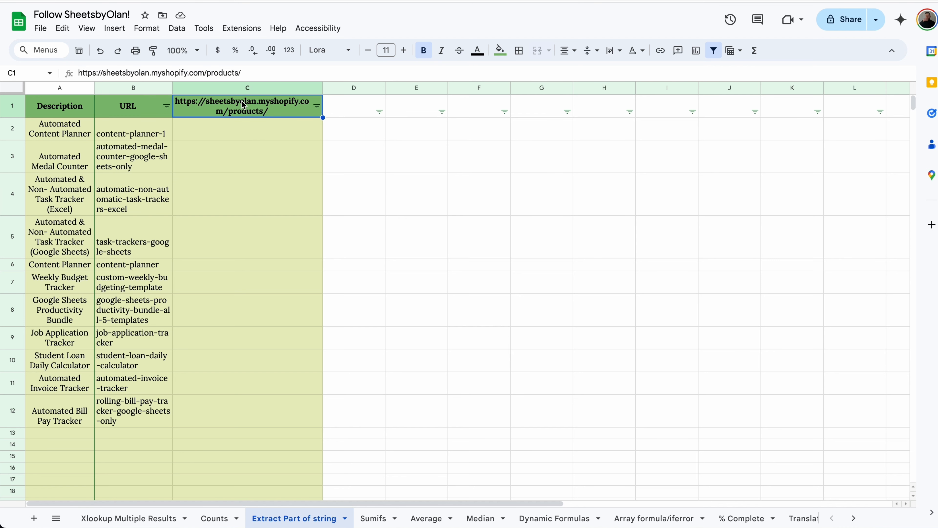
key(ctrl+c)
click(224, 131)
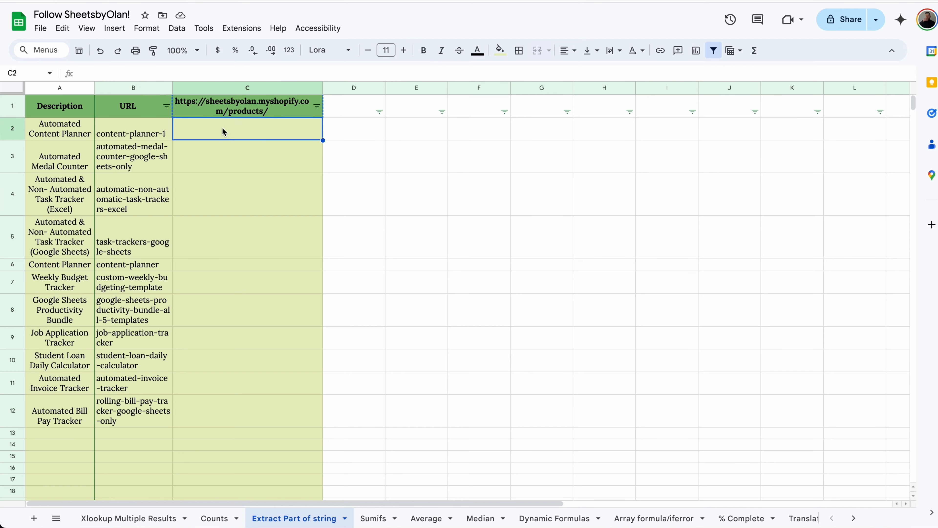
text(=)
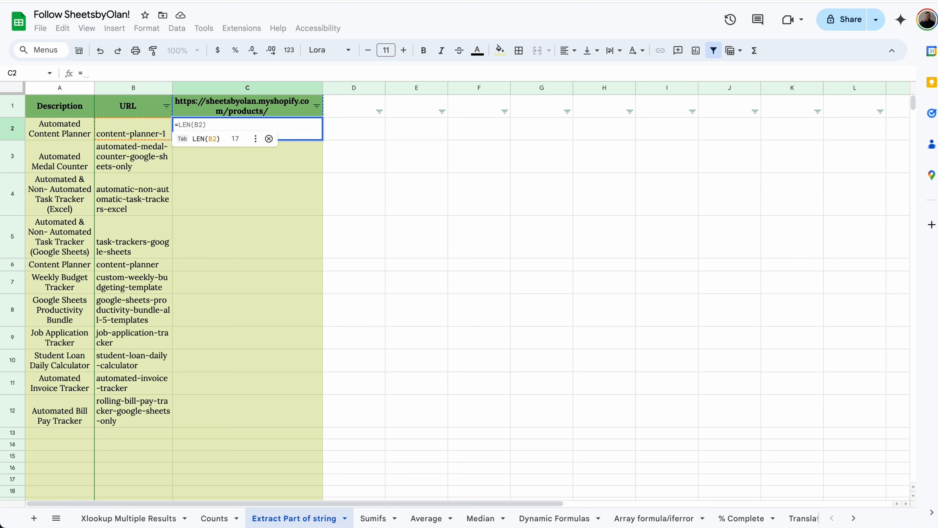
key(ctrl+v)
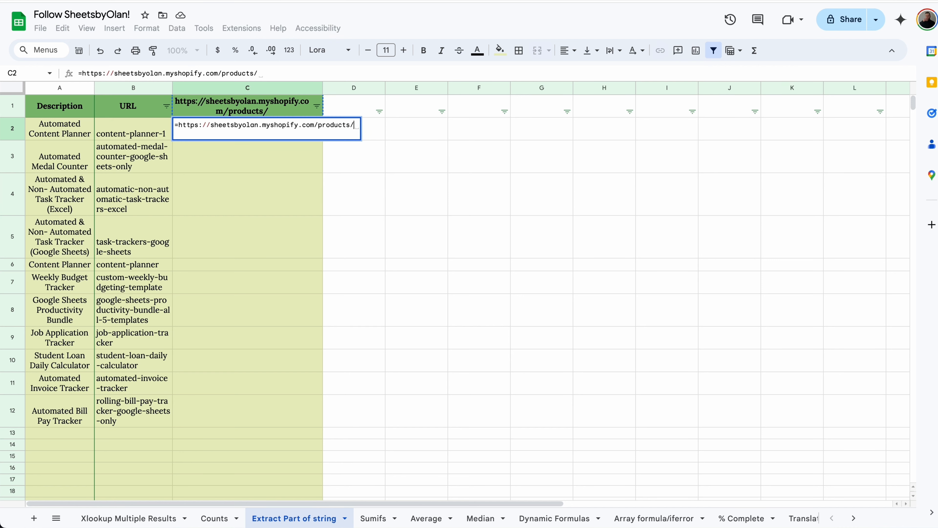
text(")
click(181, 124)
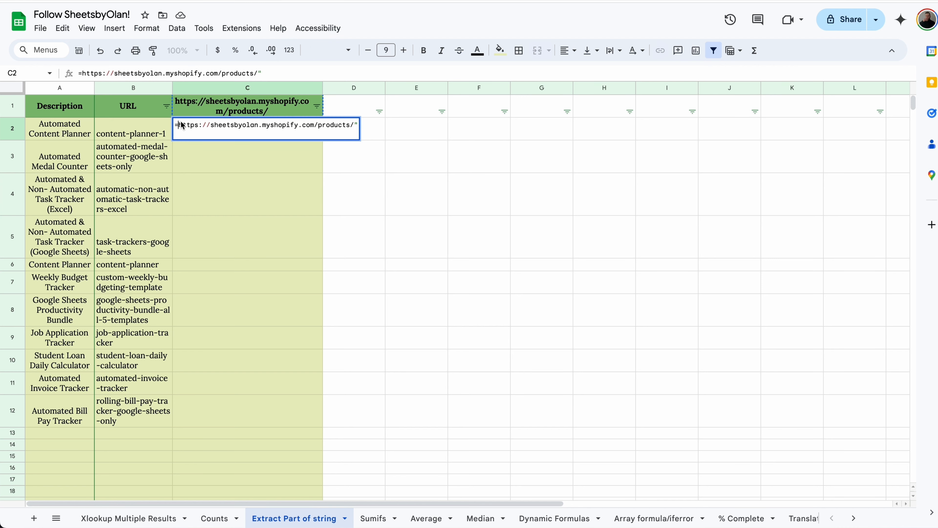
text(")
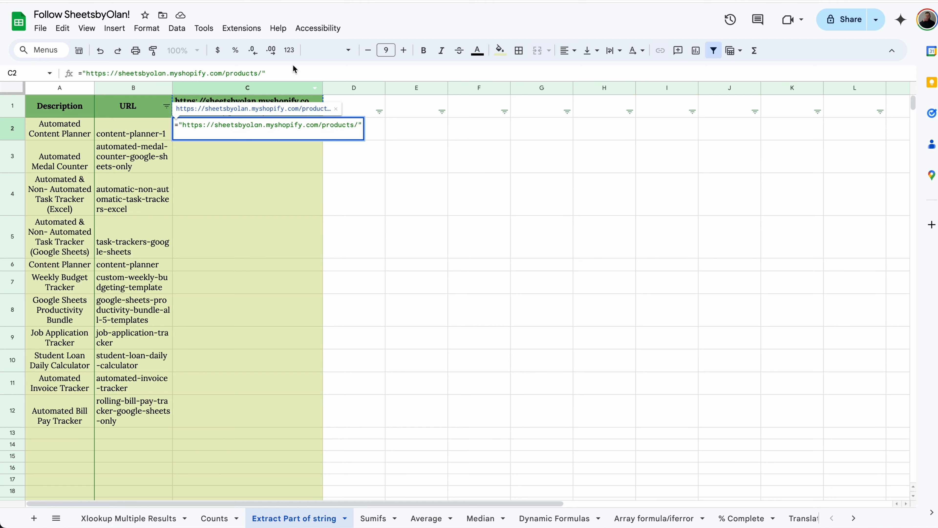
click(291, 76)
text(&)
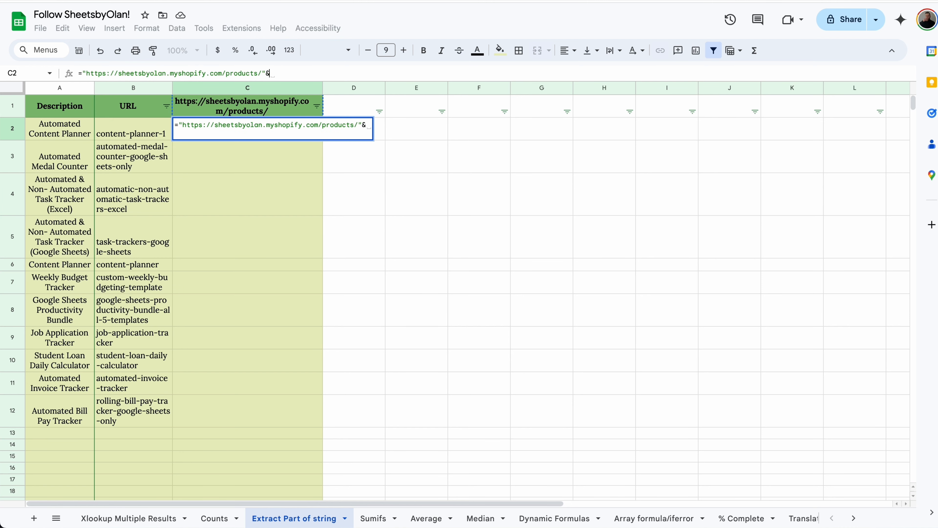
click(144, 136)
key(Return)
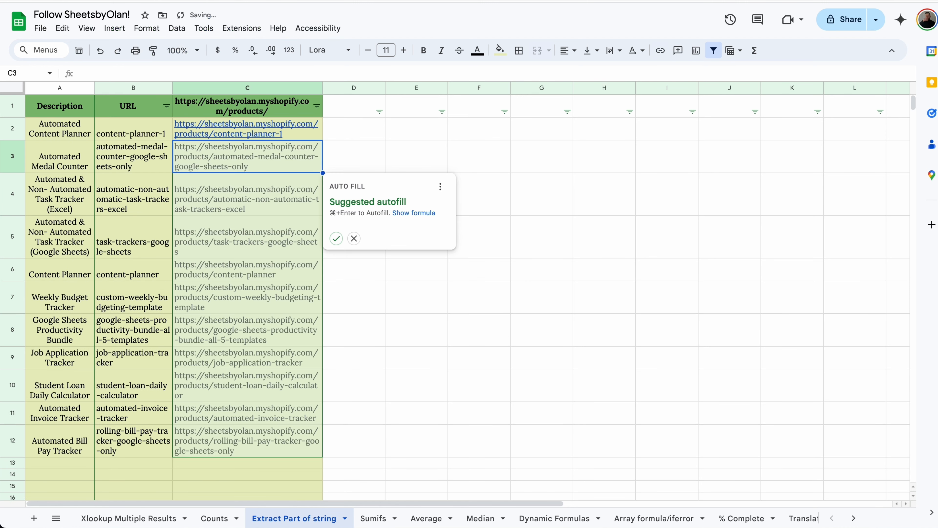
click(336, 239)
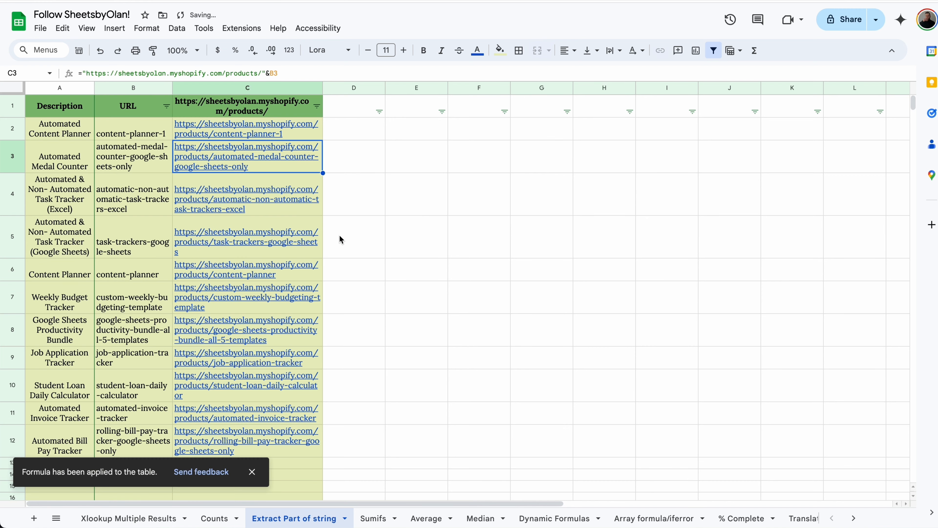
click(239, 333)
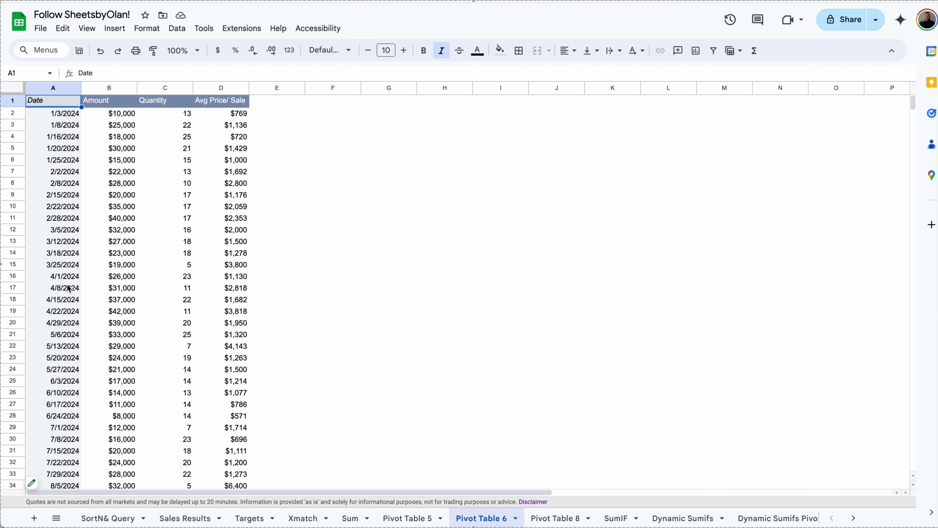
Step: Group Pivot Table 6 dates by Year-Quarter, then regroup them by day of the week
right_click(59, 126)
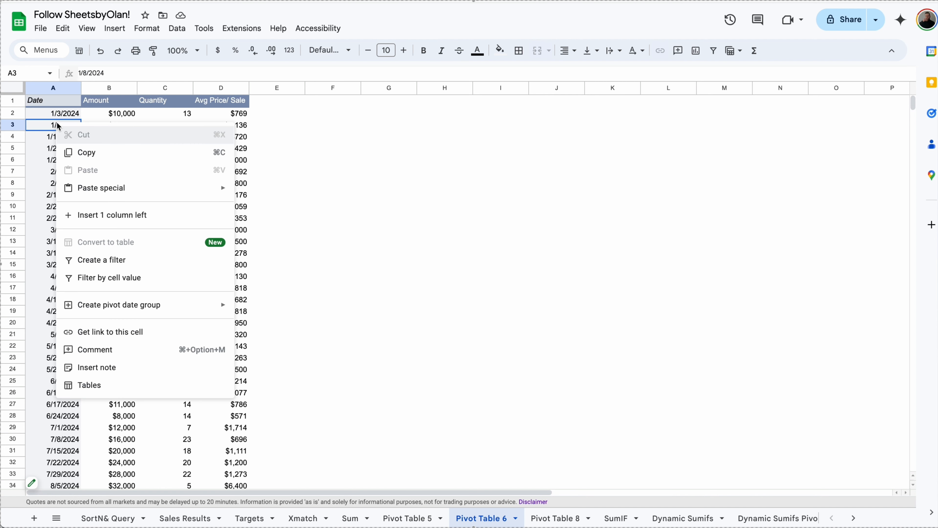
mouse_move(123, 304)
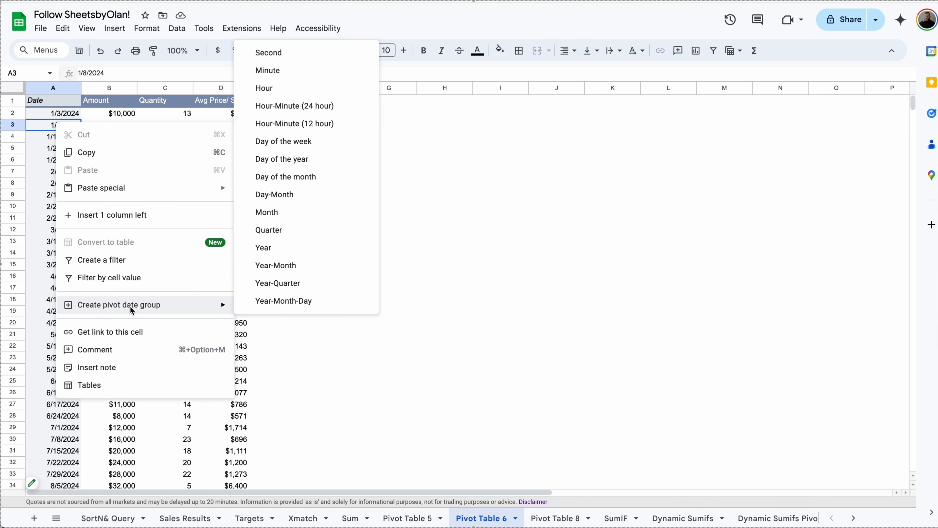
click(281, 283)
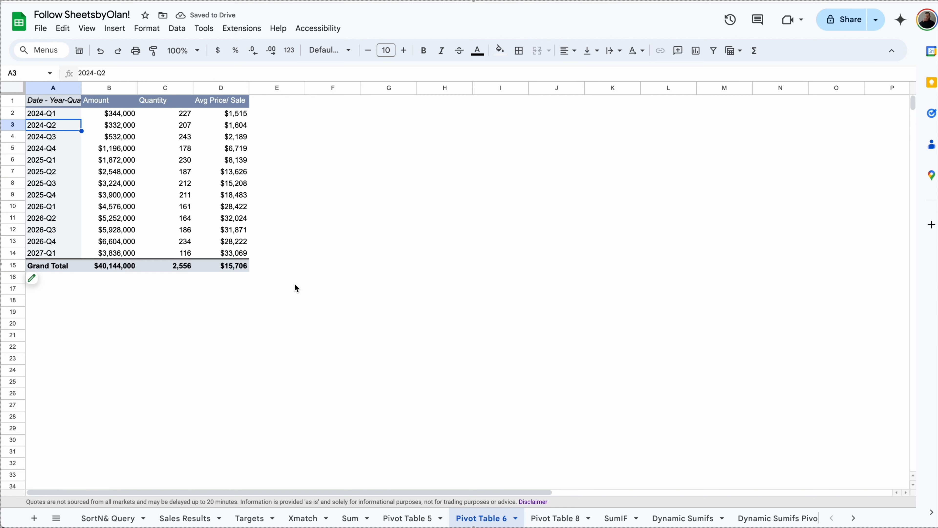
right_click(63, 204)
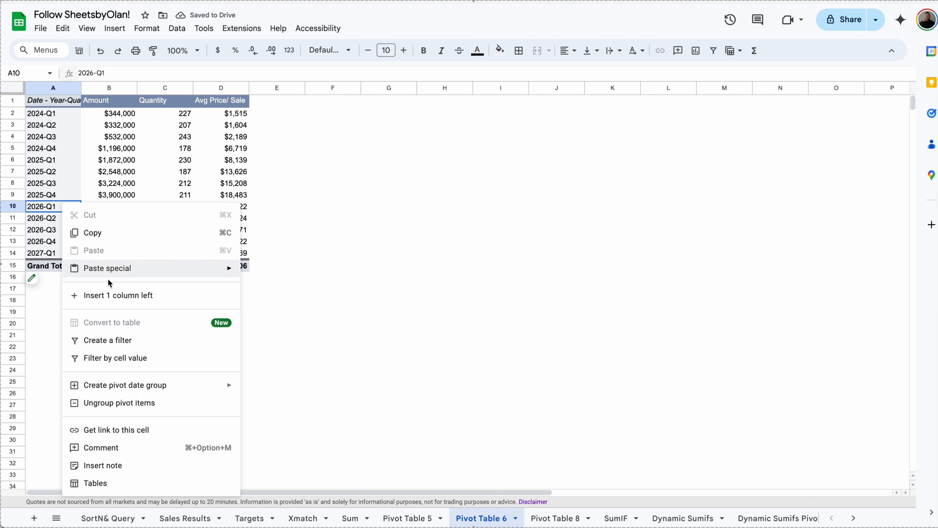
mouse_move(168, 386)
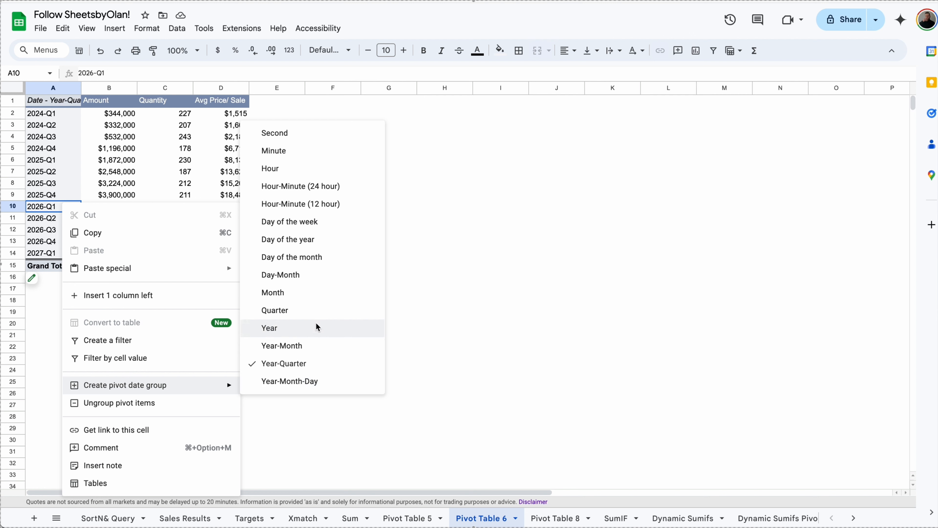
click(354, 231)
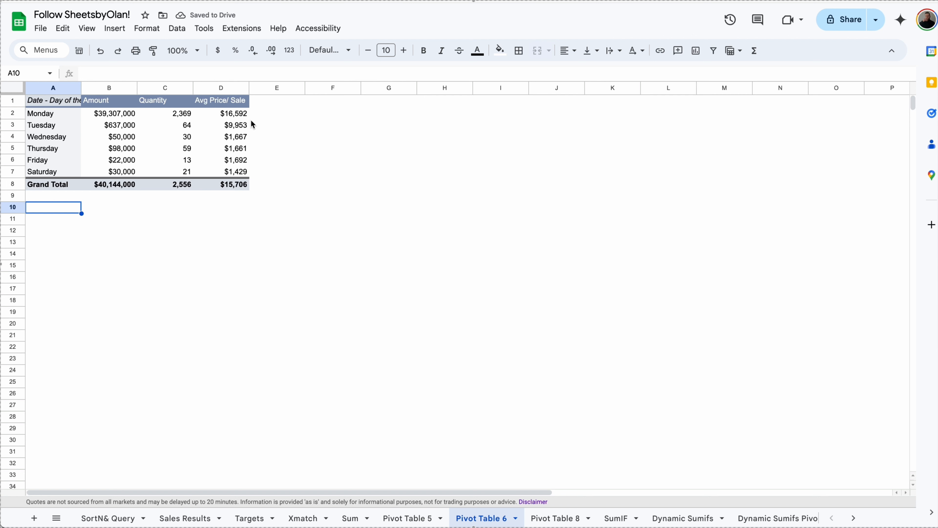
click(557, 517)
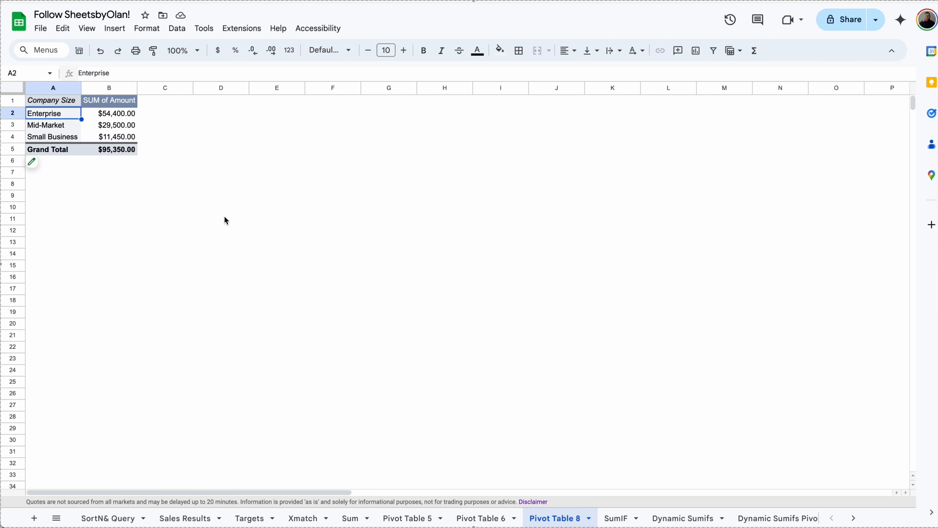
Step: Group Enterprise and Mid-Market in Pivot Table 8 into a pivot group named Non-SMB
right_click(59, 120)
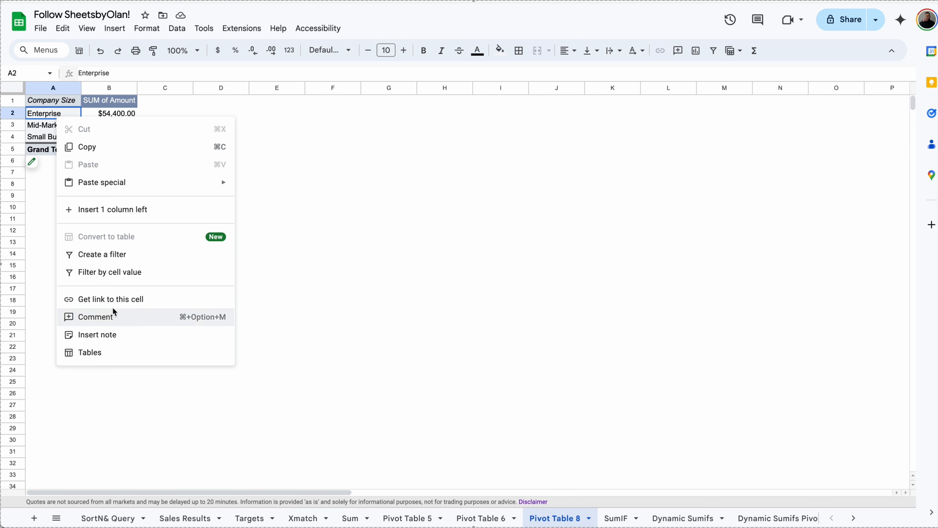
click(44, 196)
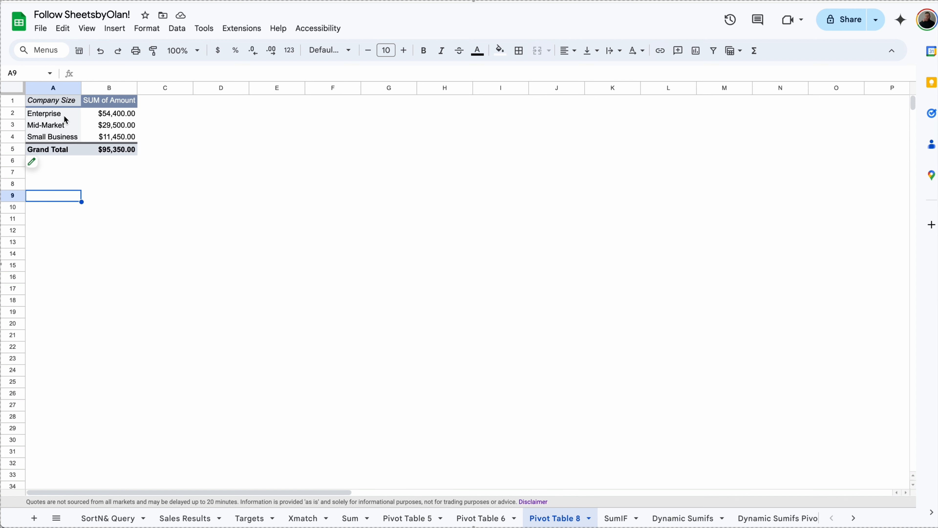
drag(65, 118, 65, 126)
right_click(64, 126)
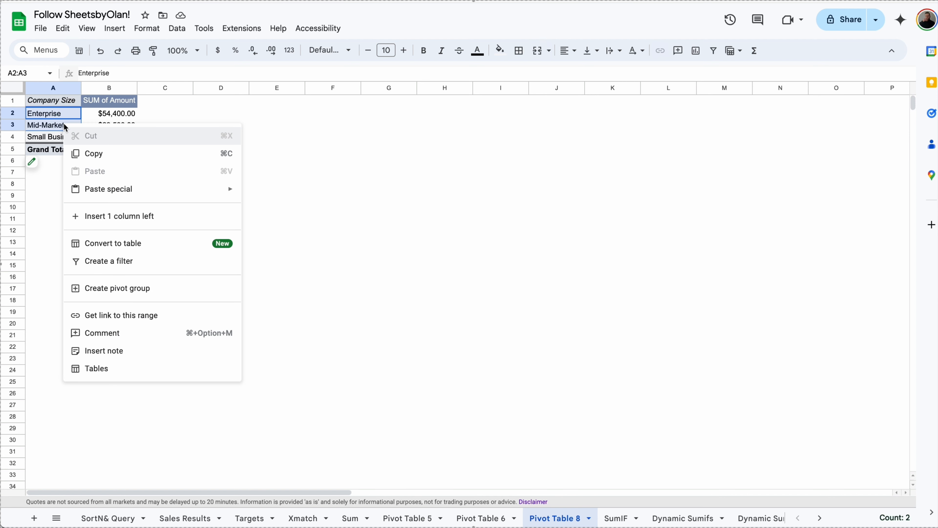
click(141, 291)
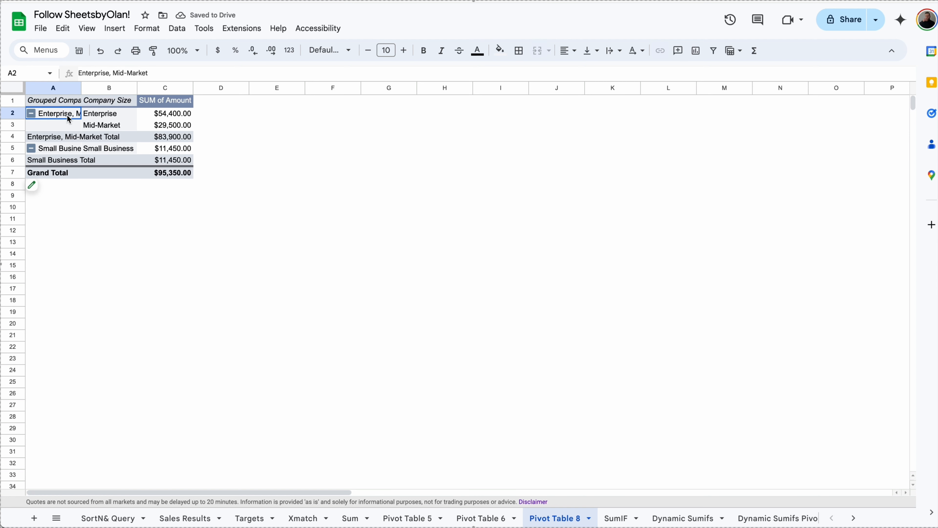
key(BackSpace)
text(Non-SMB)
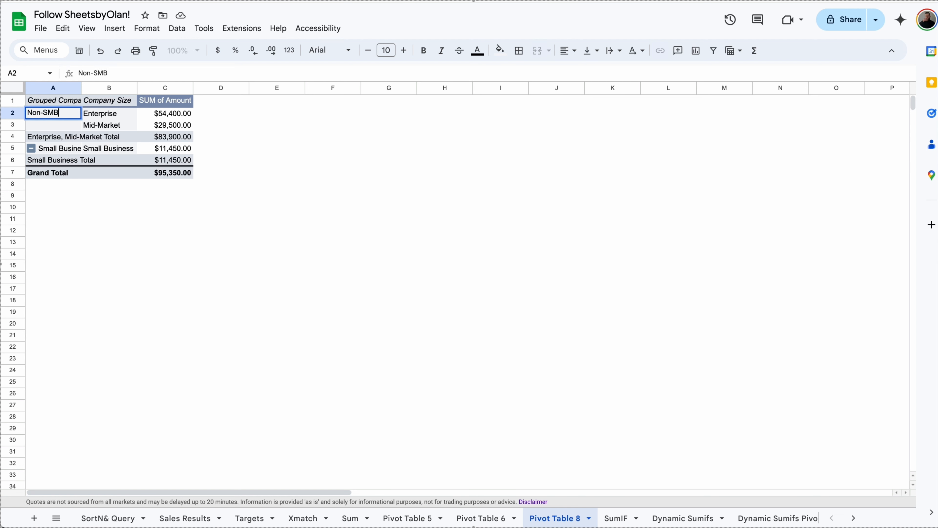
key(Return)
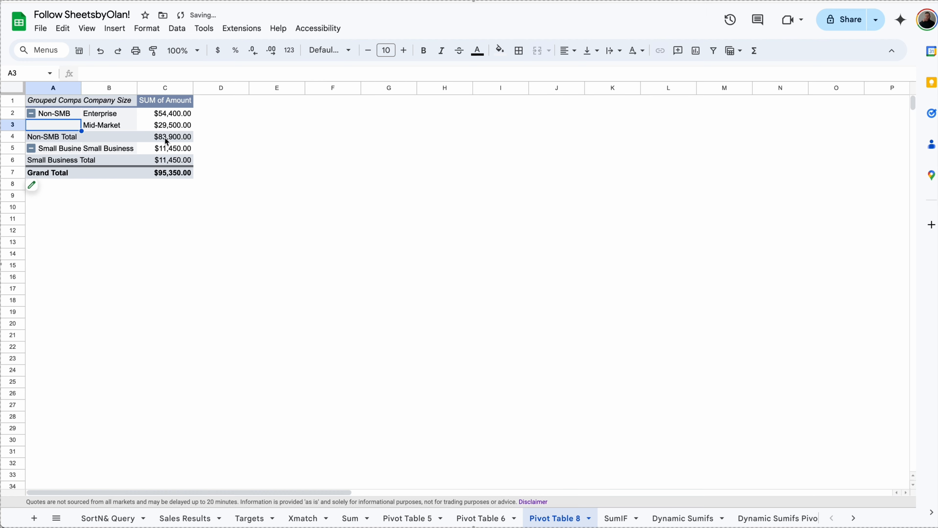
click(208, 140)
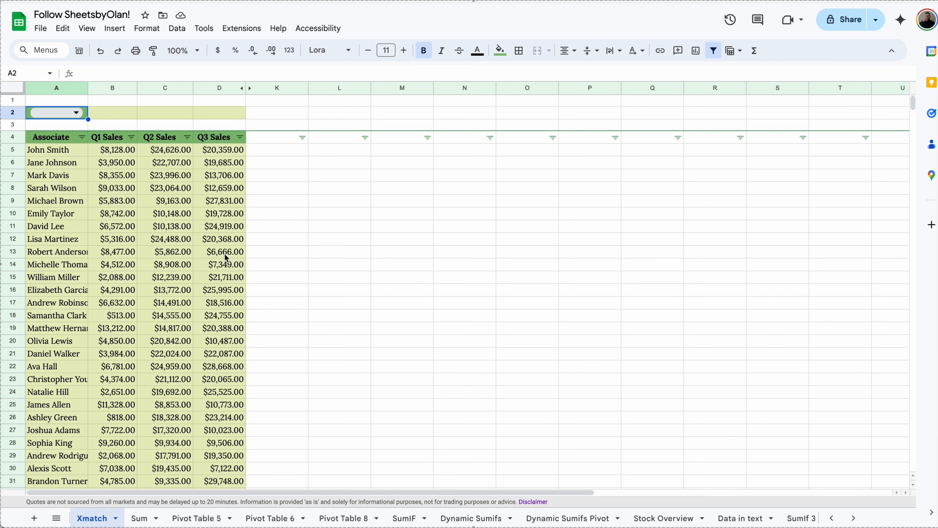
Step: Enter an XLOOKUP in B2 finding A2's associate and returning the Q1 Sales column
click(113, 117)
text(=XLOOKUP()
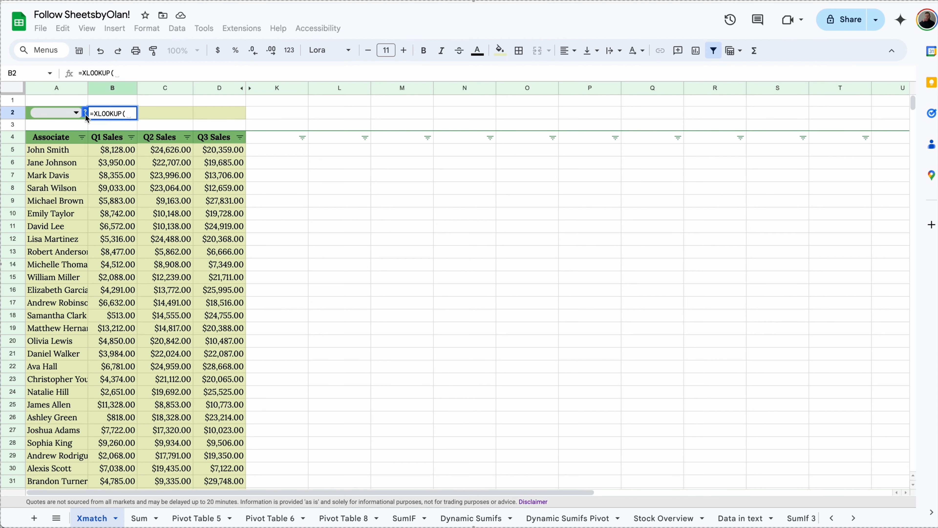
click(29, 114)
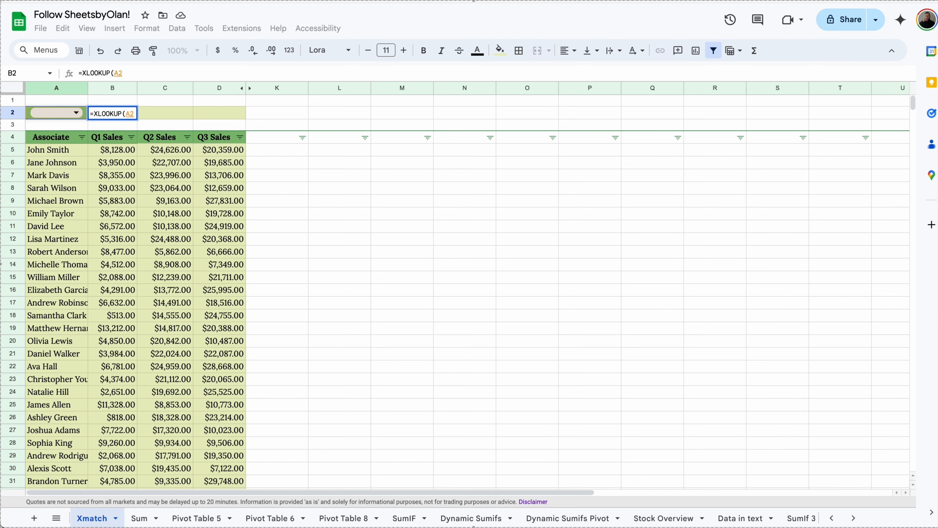
text(,)
drag(52, 150, 65, 409)
text(,)
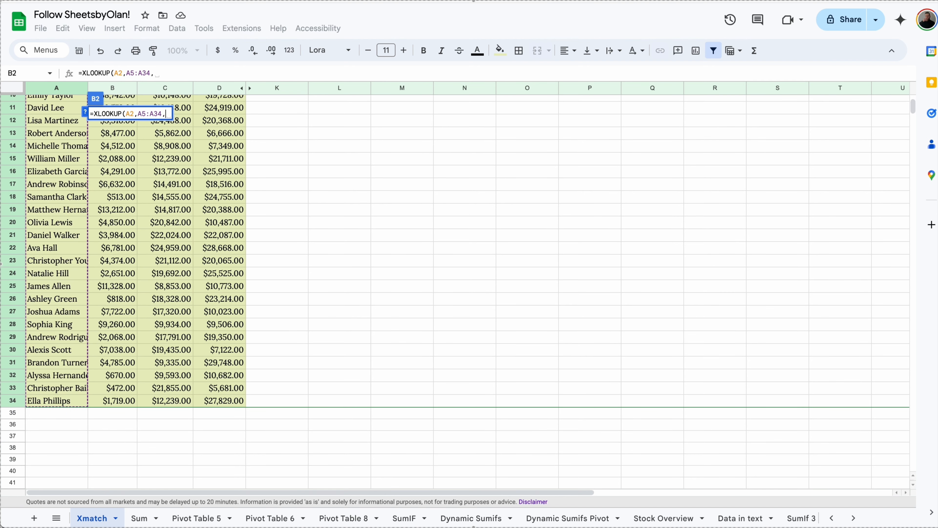
drag(126, 402, 117, 155)
key(Return)
Step: Pick John Smith in A2 and extend B2's return range to column E for Q1–Q3 sales
click(128, 111)
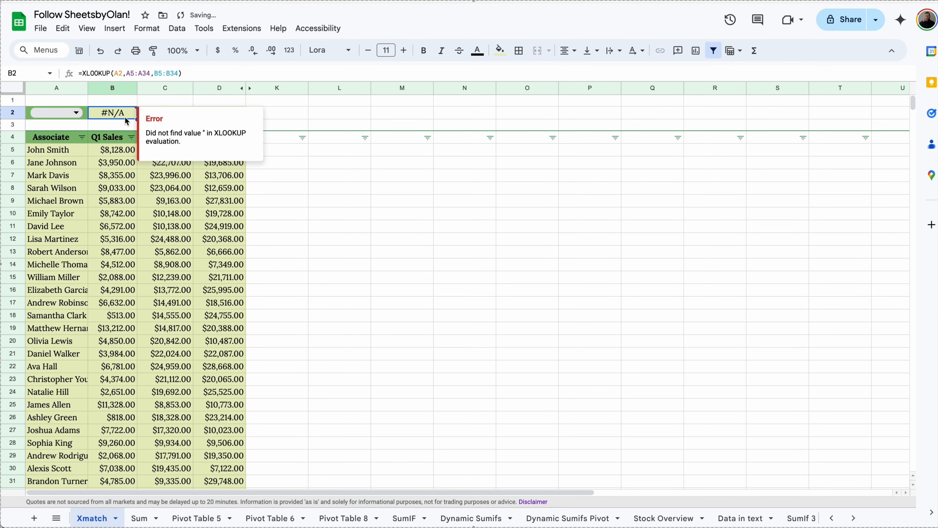
click(76, 113)
click(67, 128)
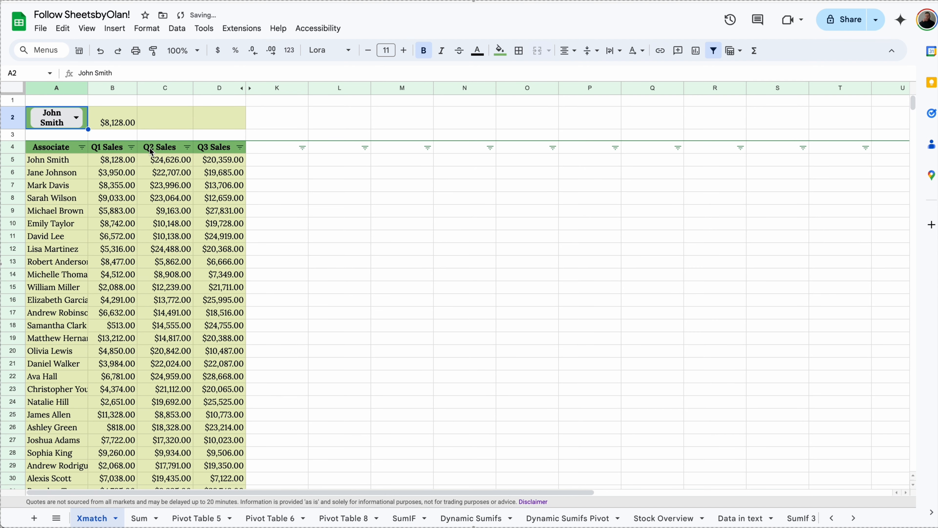
click(124, 123)
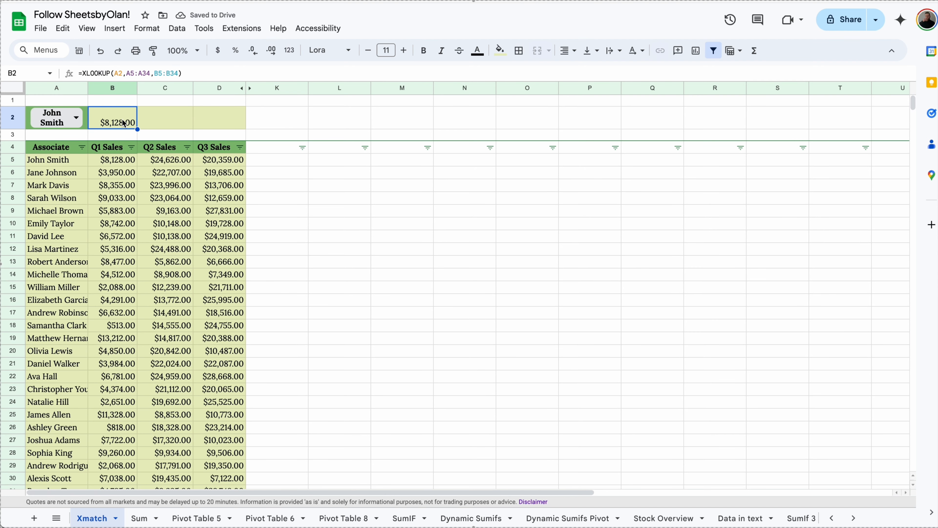
click(157, 73)
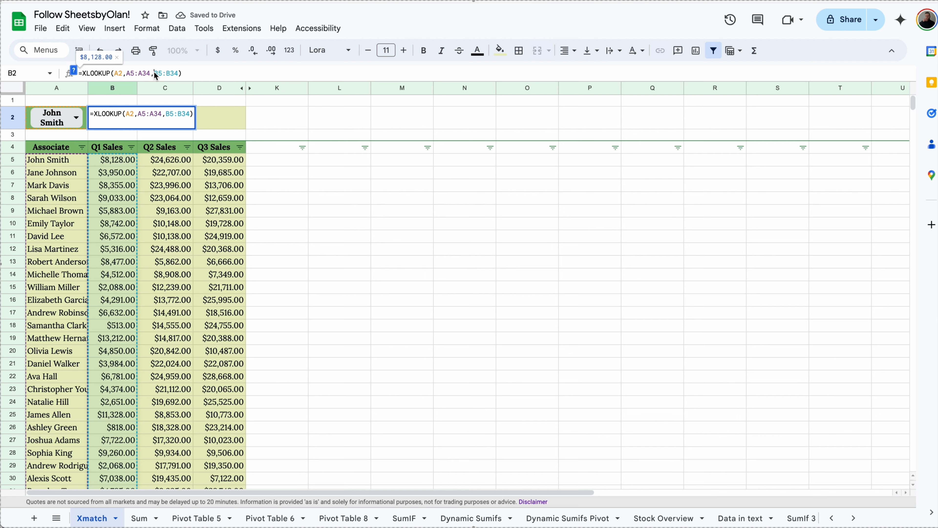
text({)
click(174, 76)
key(BackSpace)
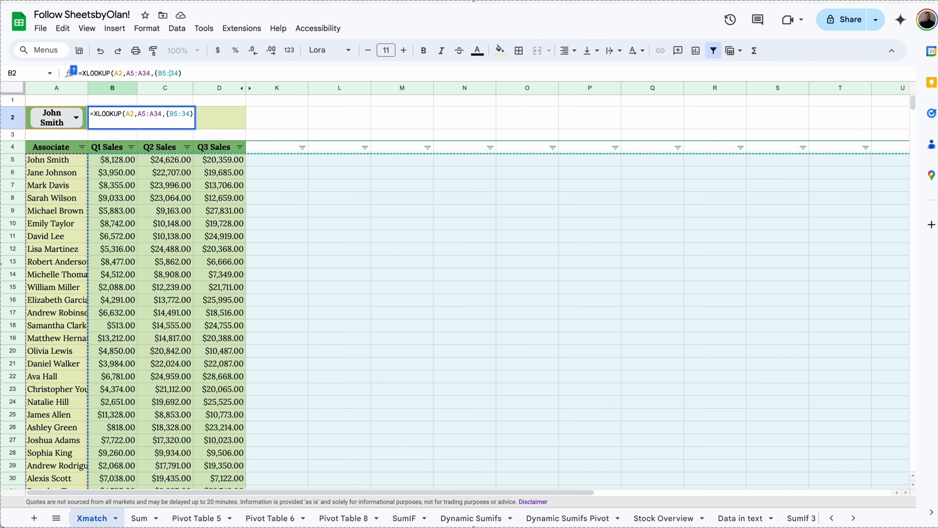
text(E)
key(Return)
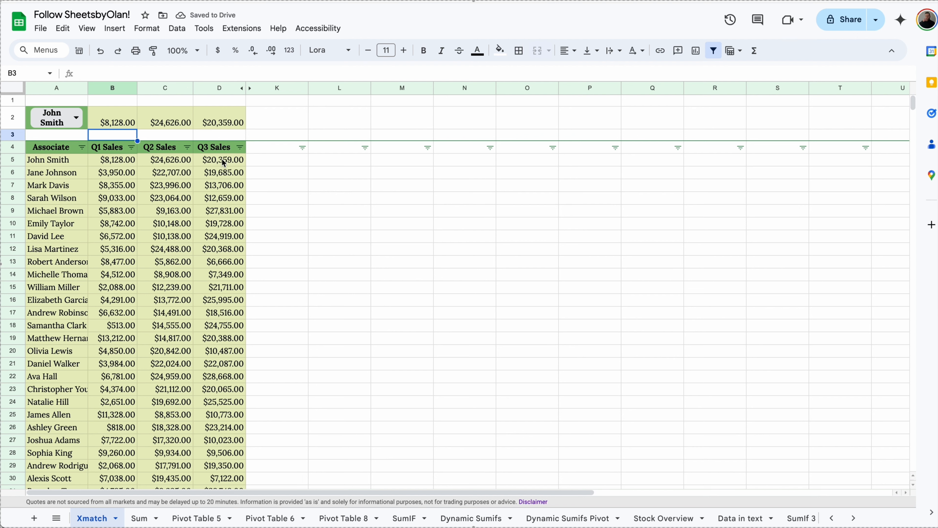
drag(233, 152, 55, 147)
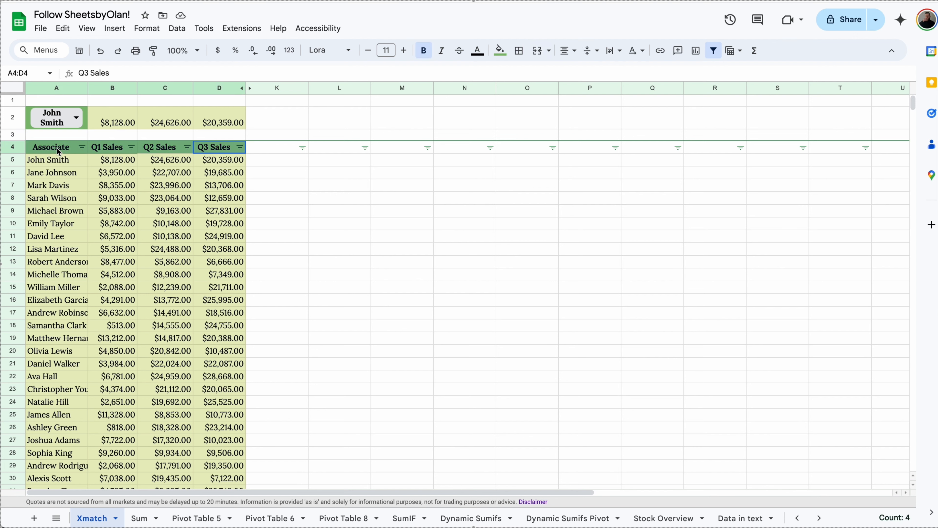
key(ctrl+c)
click(65, 104)
key(ctrl+v)
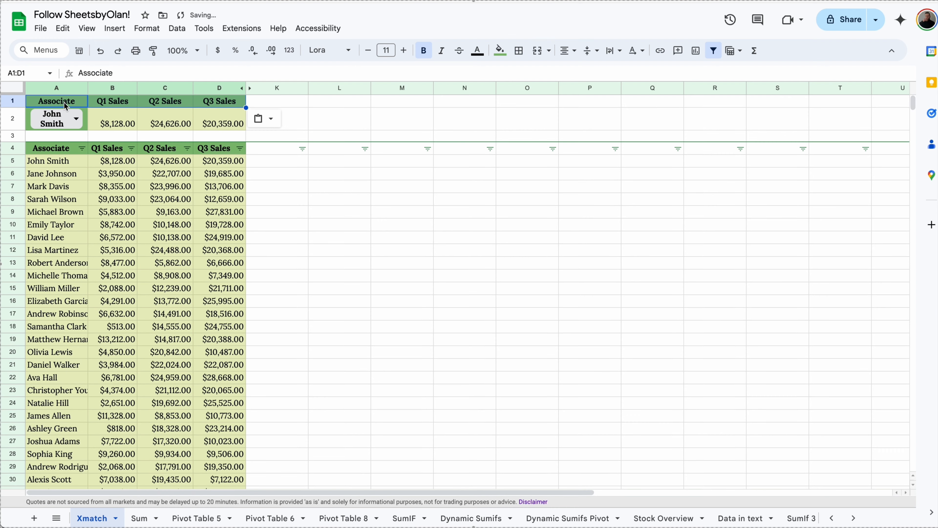
double_click(69, 115)
click(55, 158)
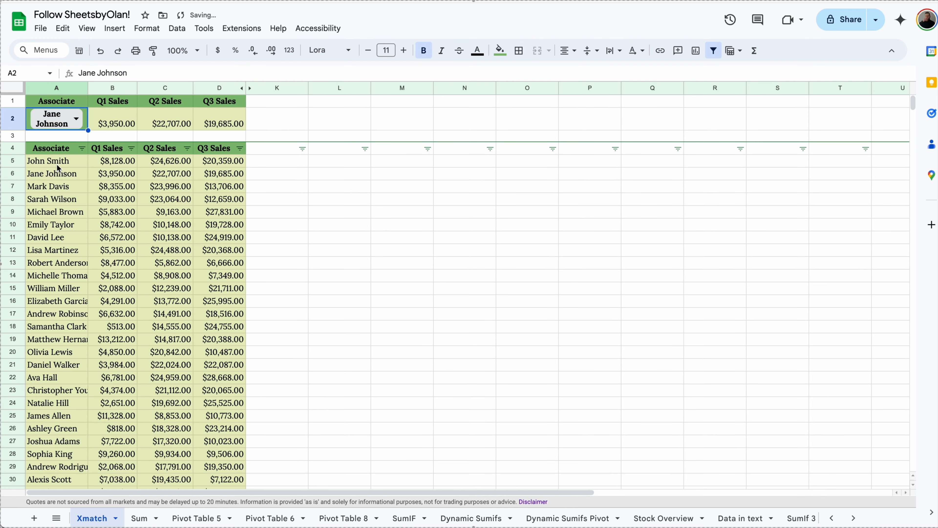
double_click(59, 115)
click(66, 192)
click(112, 127)
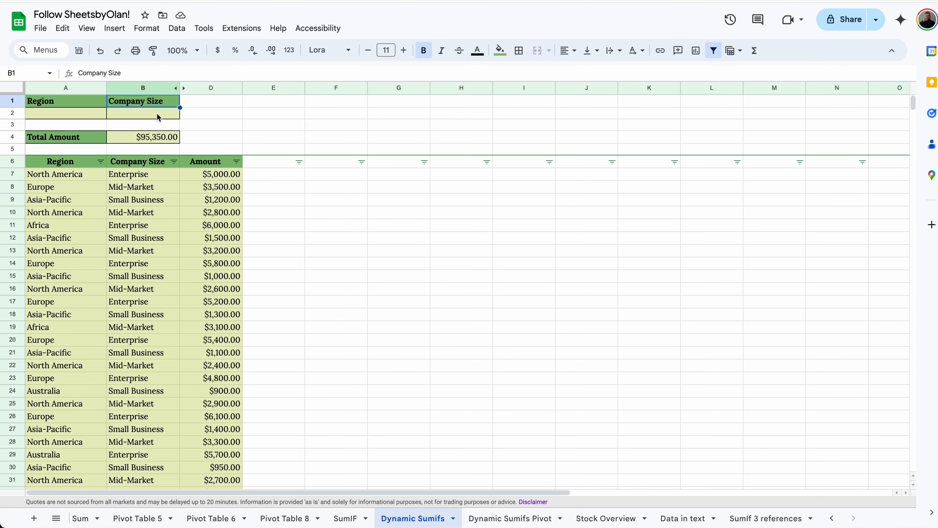
click(157, 113)
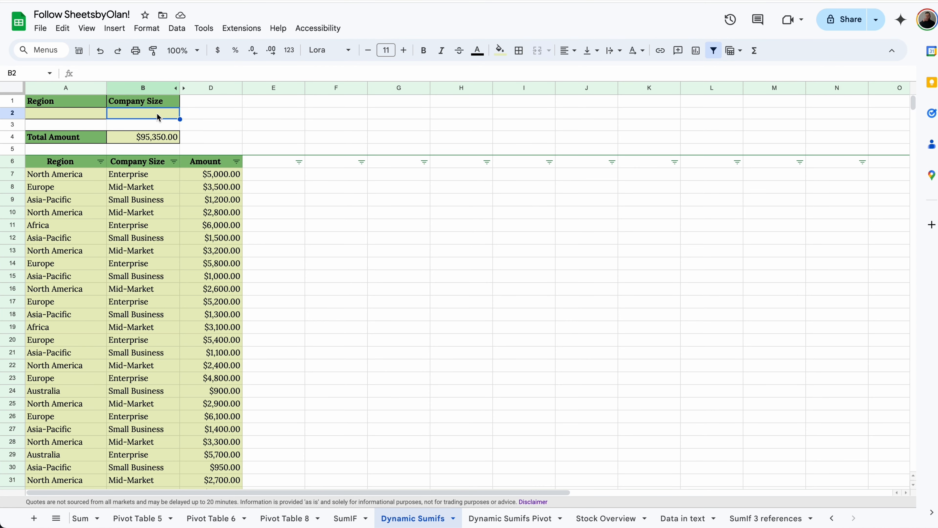
Step: Add a B2 dropdown with Enterprise in brown and Mid-Market in pale yellow
click(115, 29)
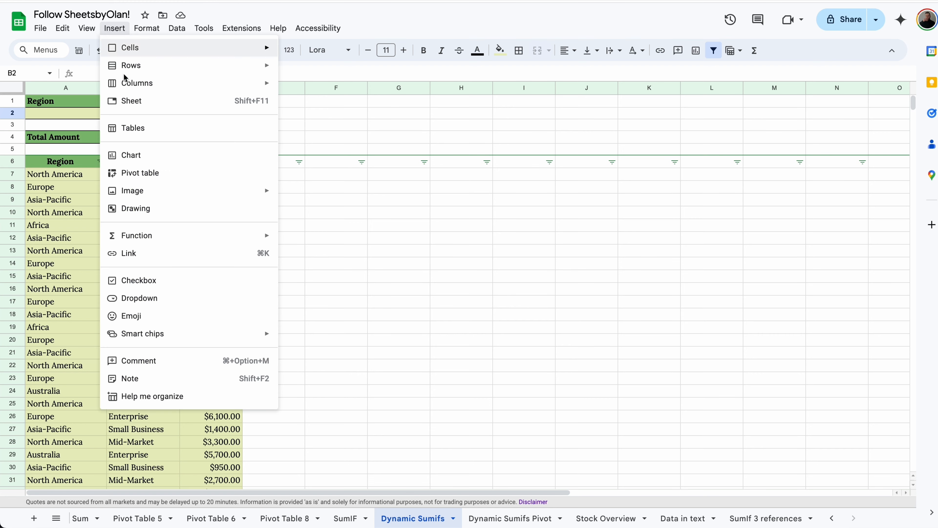
click(174, 298)
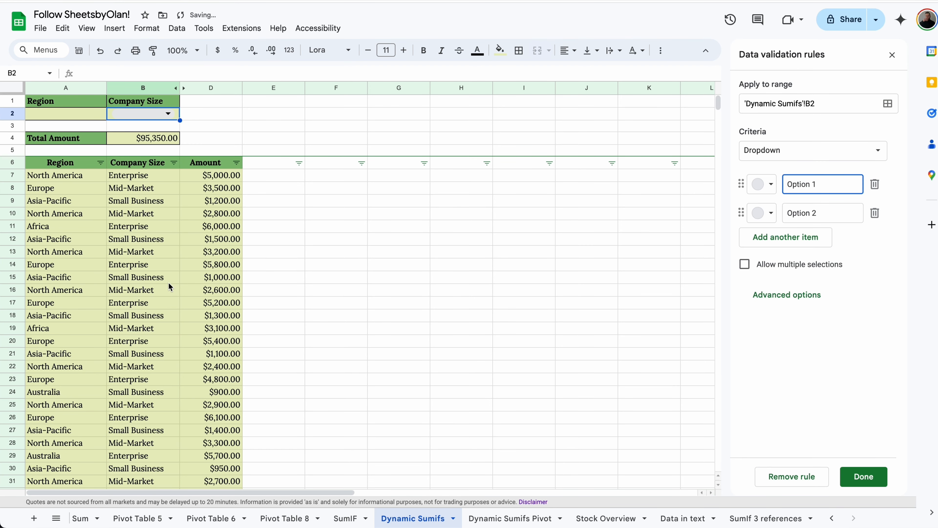
text(Enterprise)
click(772, 186)
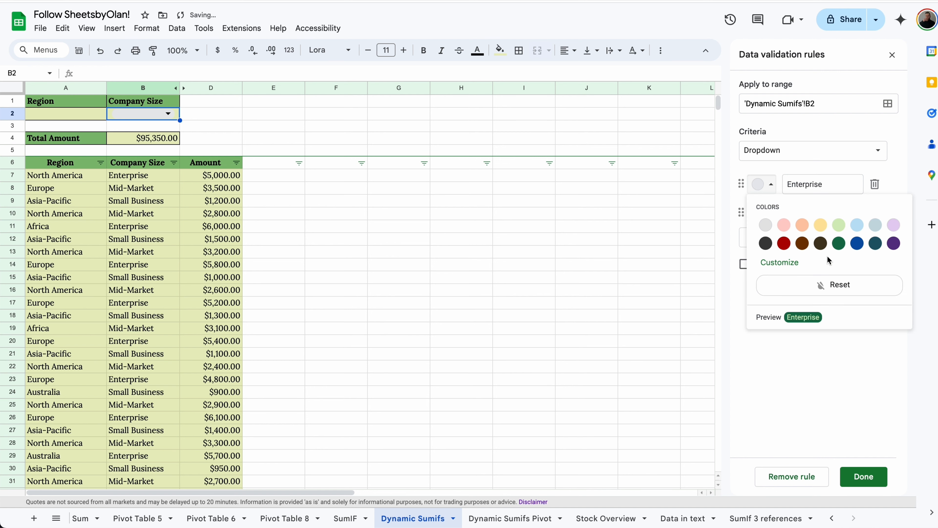
click(802, 243)
click(822, 213)
text(Mid-Market)
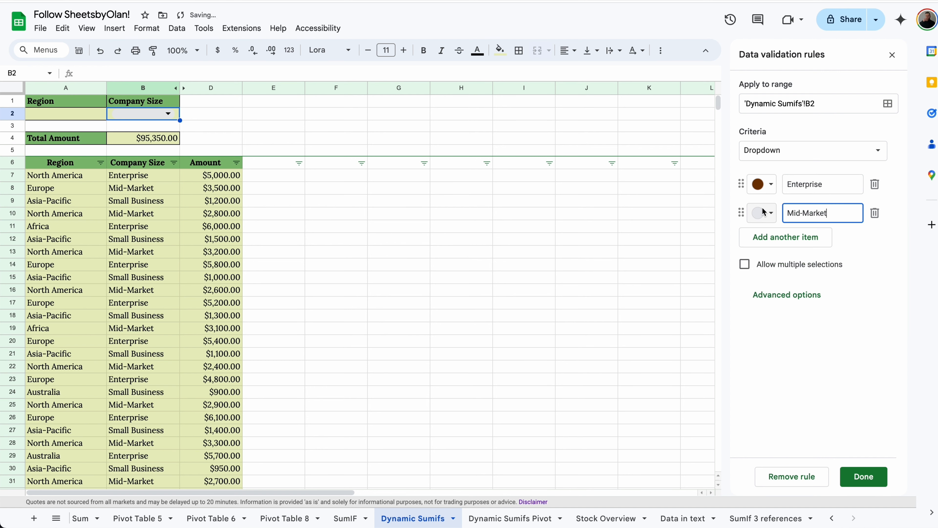
click(764, 213)
click(790, 254)
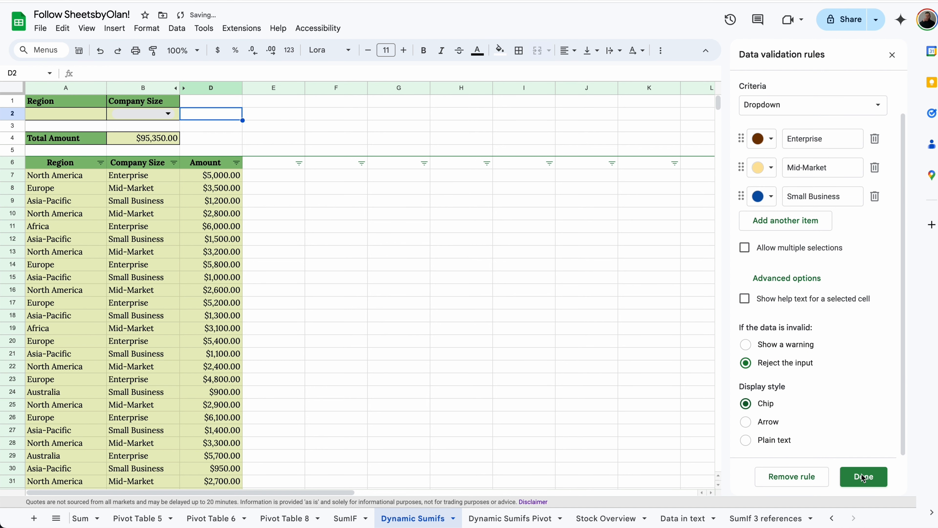
click(863, 477)
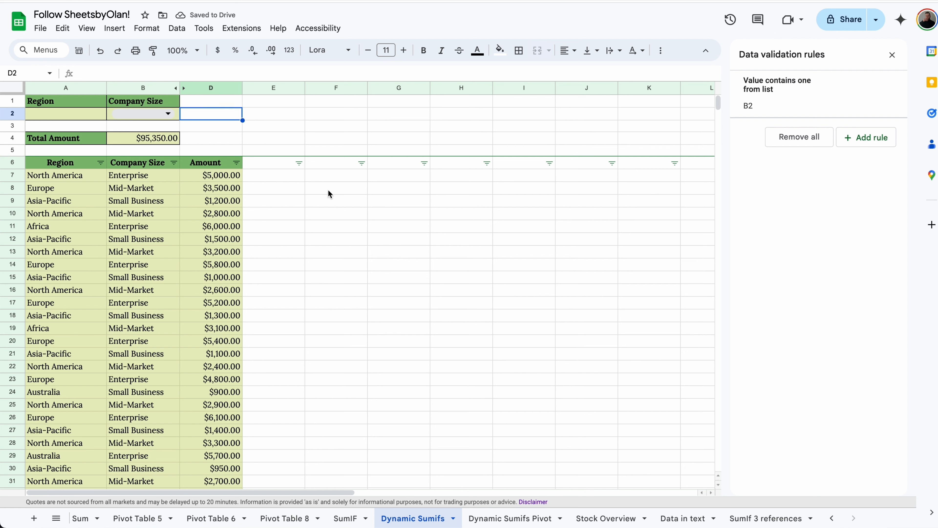
click(157, 114)
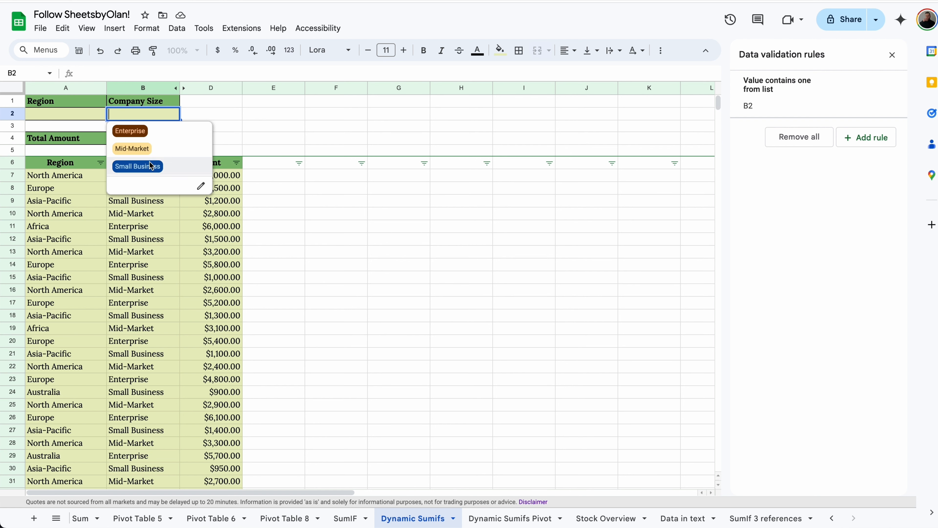
Step: Add a dropdown to A2 sourced from the region range A7:A96
click(92, 118)
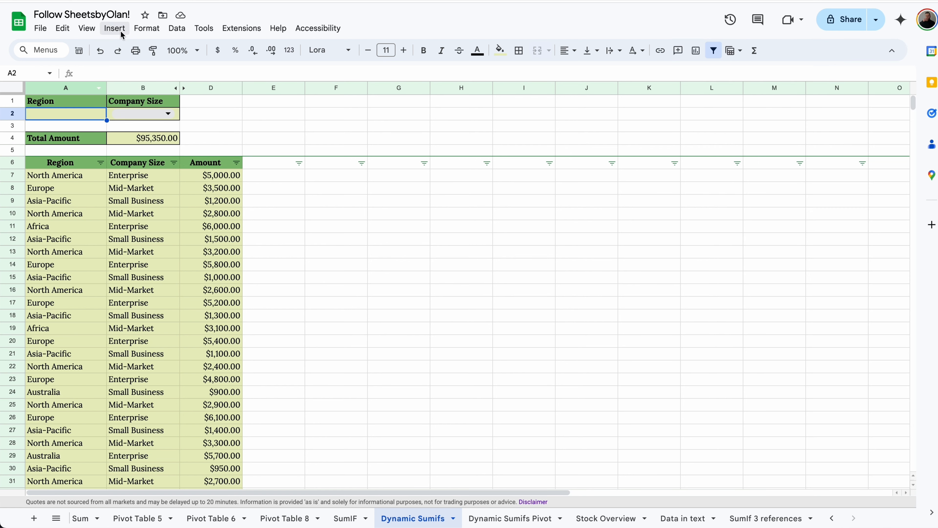
click(117, 29)
click(205, 301)
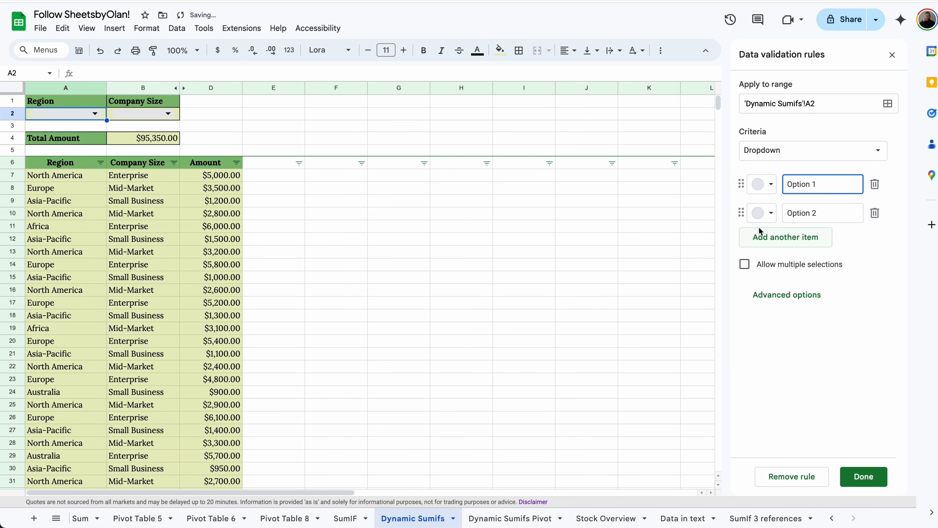
click(794, 155)
click(798, 170)
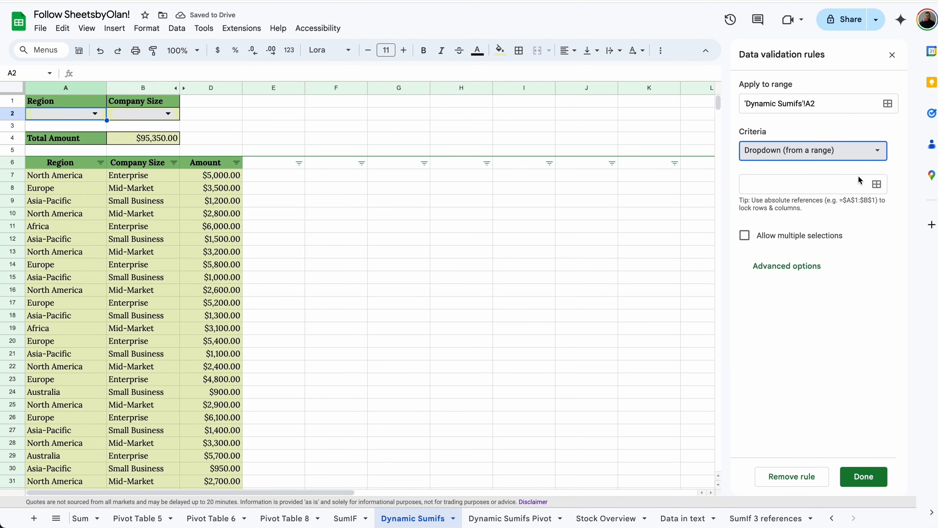
click(877, 184)
click(496, 263)
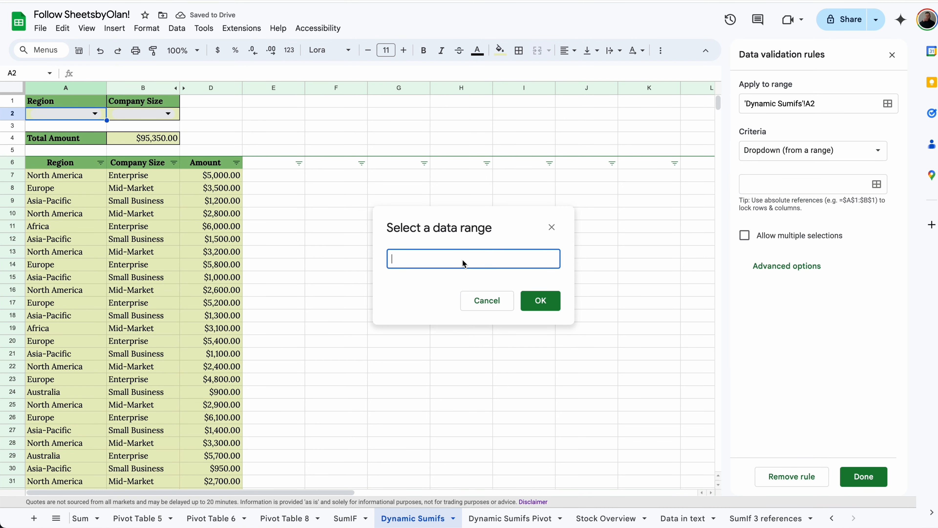
drag(66, 175, 74, 238)
click(540, 300)
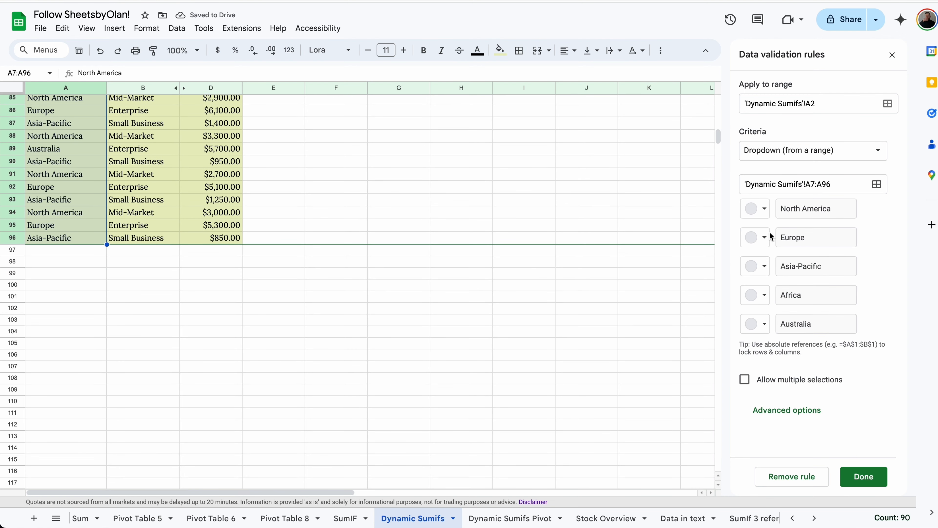
Step: Colour the regions North America dark green, Europe yellow, Asia-Pacific red, and save the rule
click(761, 208)
click(832, 267)
click(755, 237)
click(813, 277)
click(755, 266)
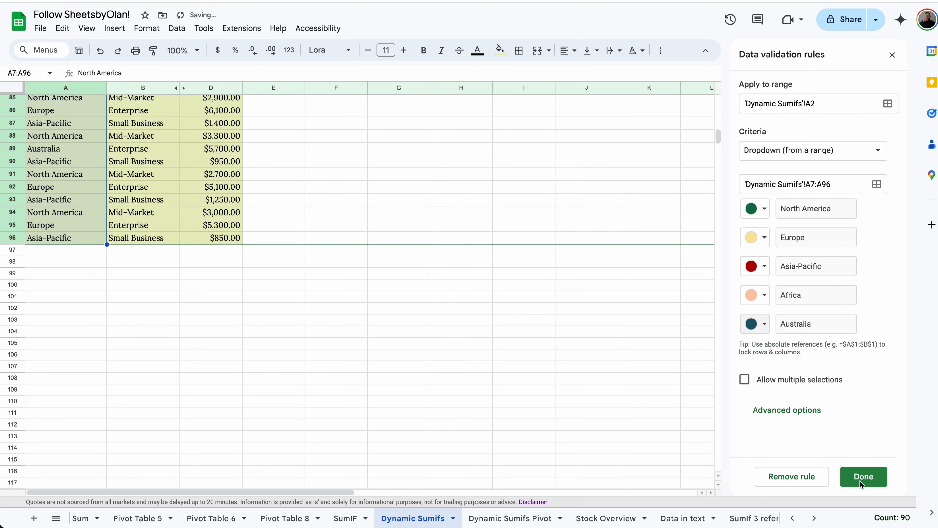
click(863, 477)
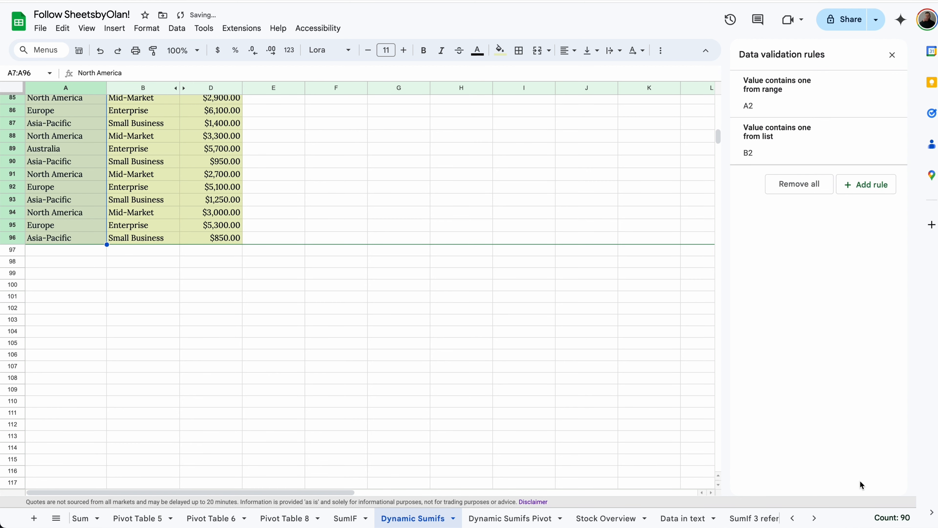
Step: Close the validation rules, then rename A16's North America entry to South America
click(893, 55)
scroll(360, 193, up, 20)
double_click(84, 114)
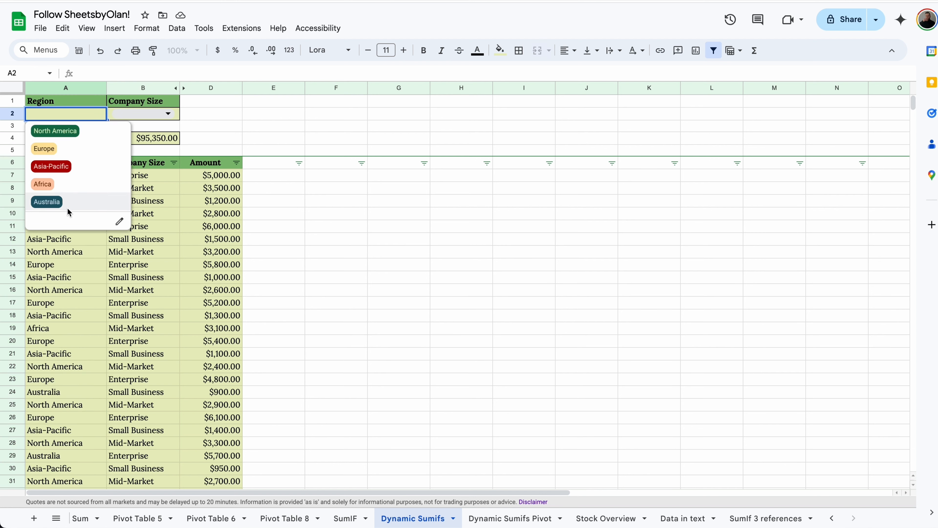
click(58, 294)
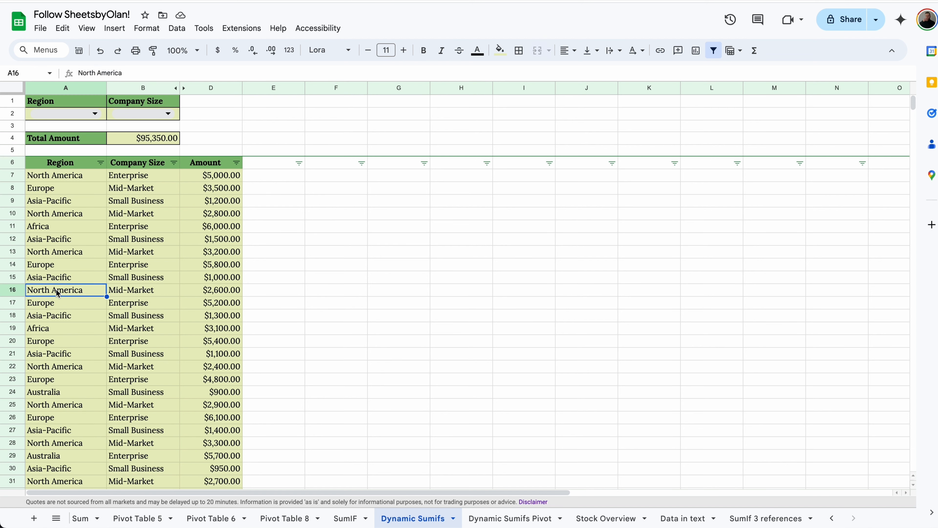
double_click(41, 290)
text(South)
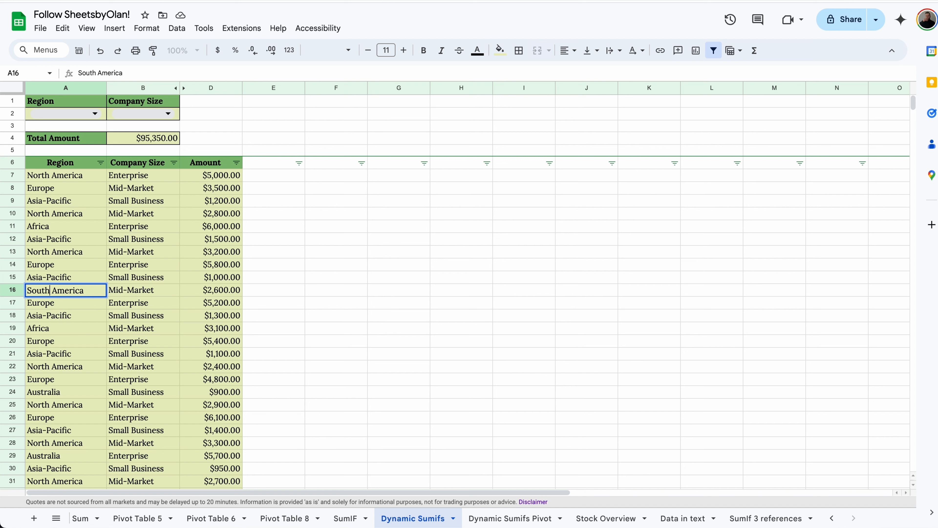
key(Return)
Step: Give South America a lavender colour in A2's Region dropdown rule
click(92, 113)
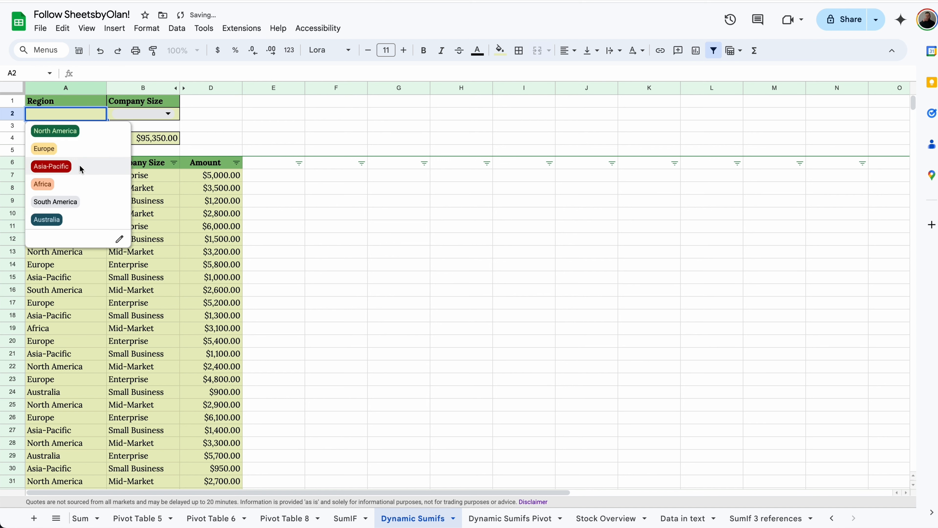
click(119, 239)
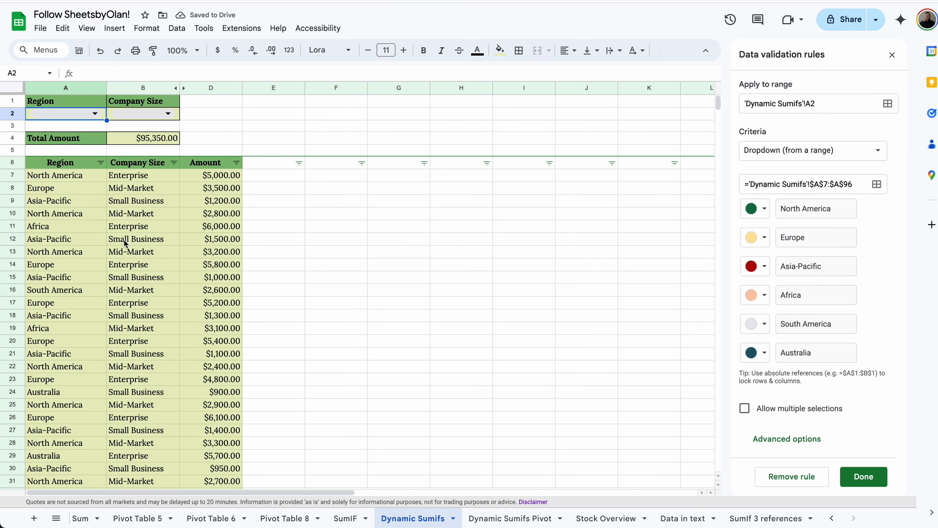
click(753, 325)
click(890, 370)
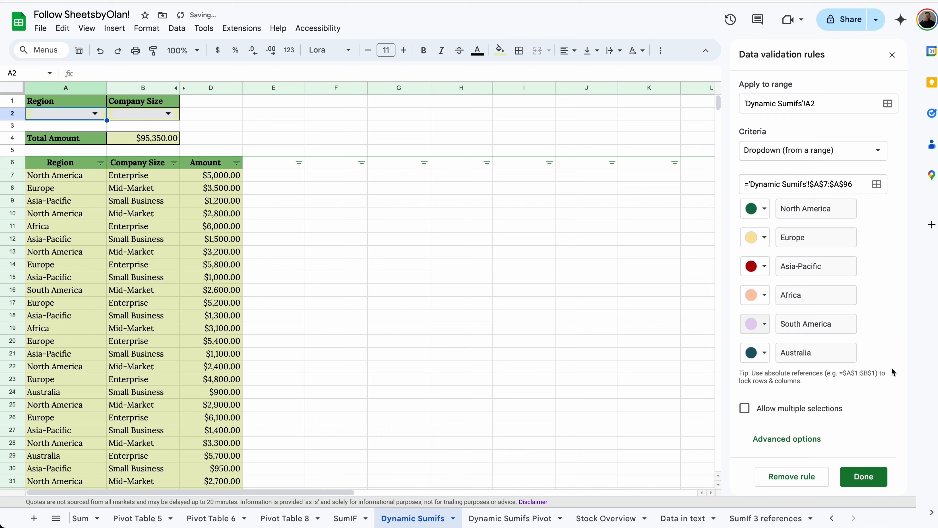
click(871, 481)
click(94, 114)
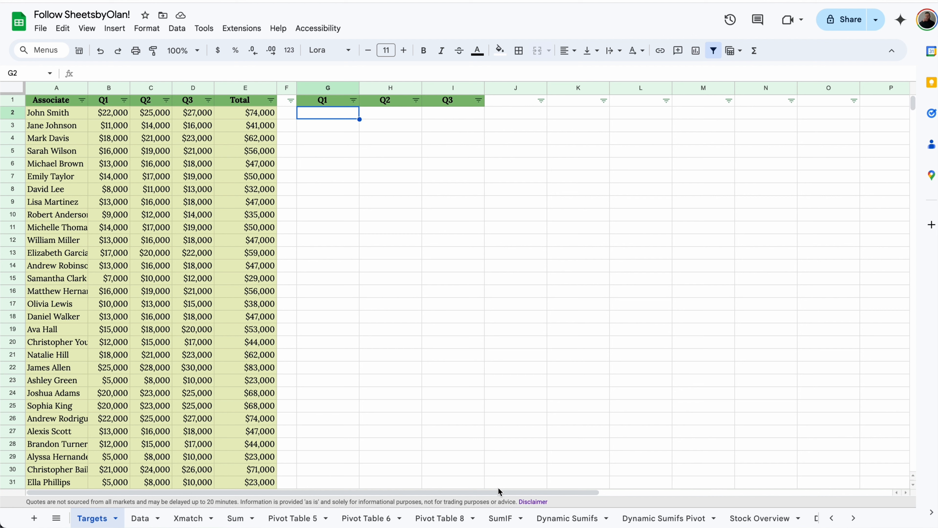
Step: In G2, start =INDEX over B2:E31 with XMATCH(A2, A2:A31) as the row
double_click(338, 115)
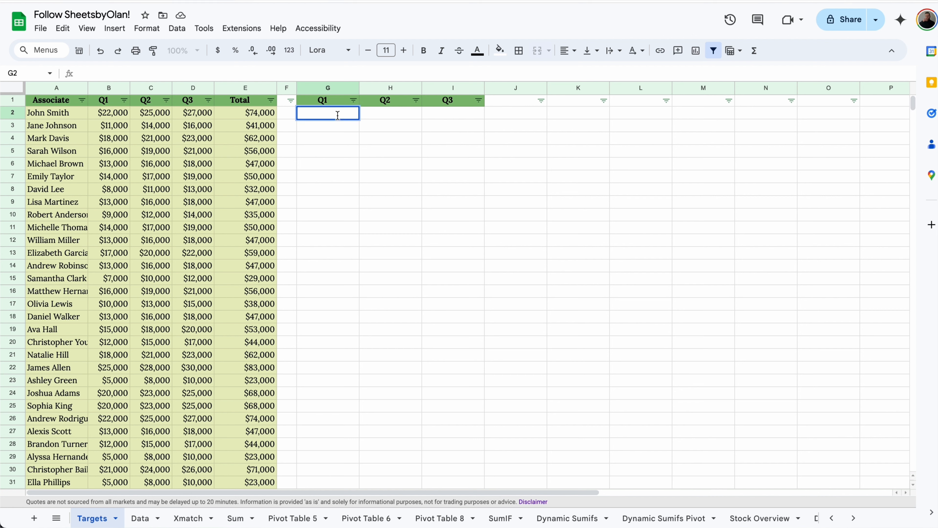
text(=index)
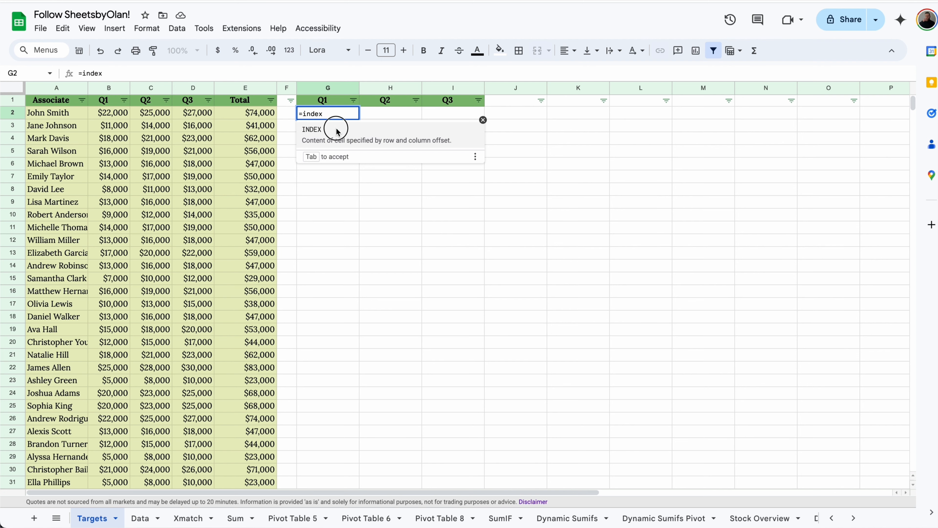
click(338, 131)
click(112, 112)
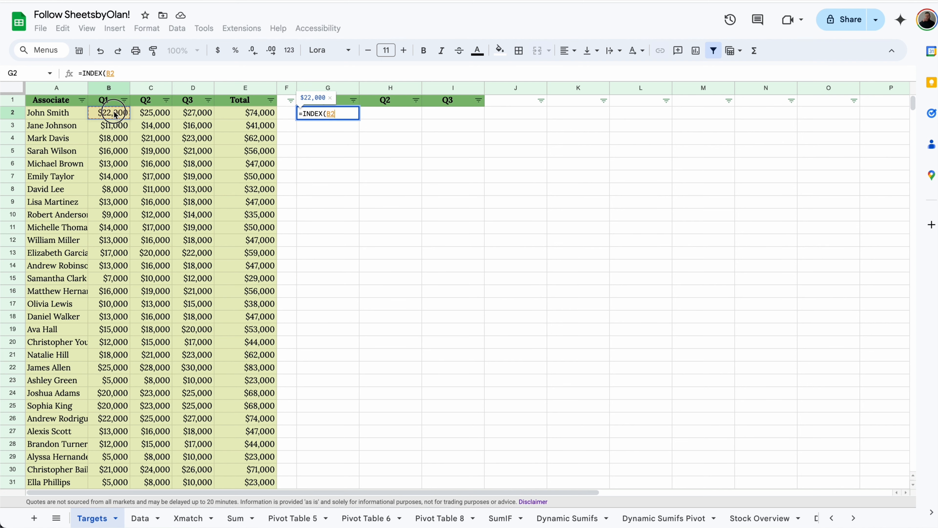
drag(114, 115, 227, 435)
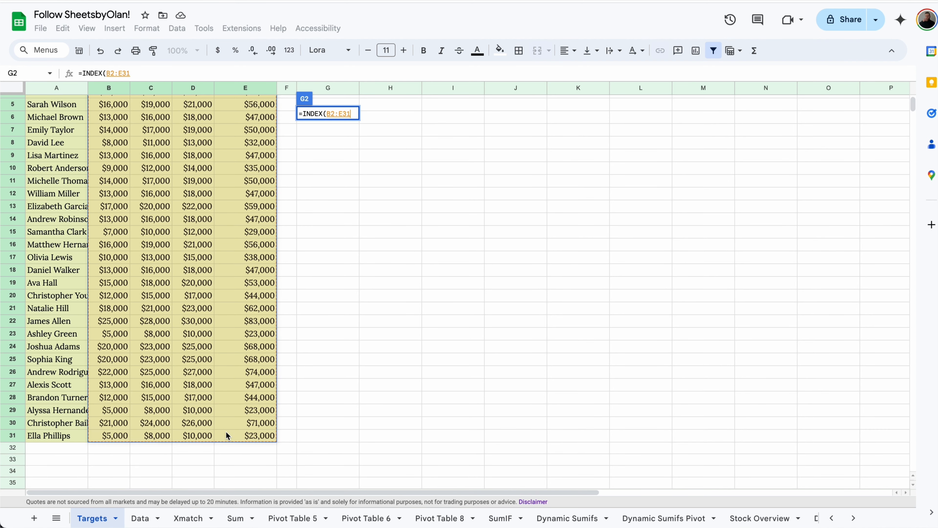
text(,xma)
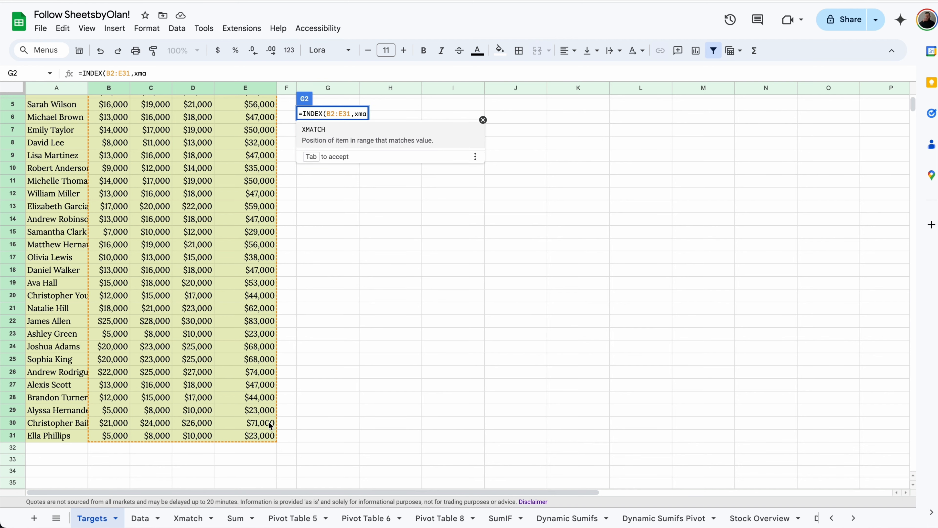
click(414, 139)
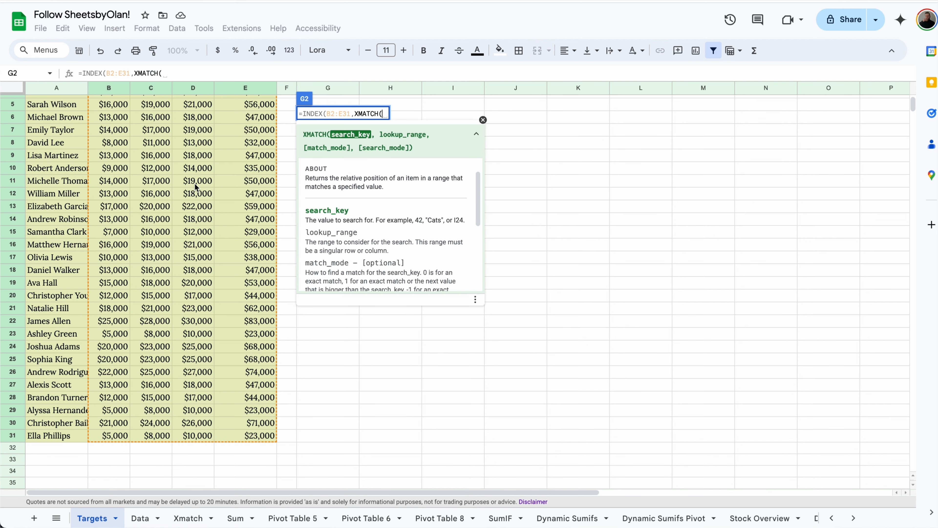
scroll(195, 187, up, 2)
click(78, 119)
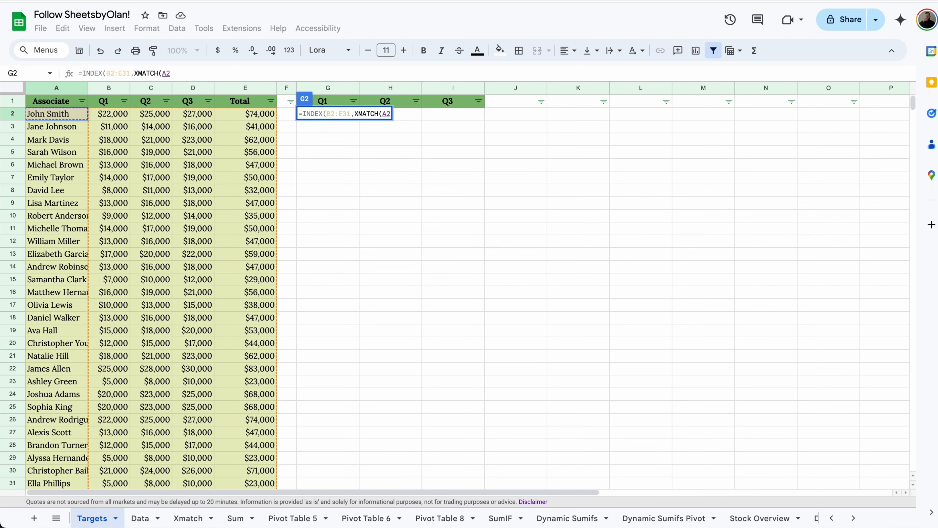
text(,)
drag(73, 122, 72, 488)
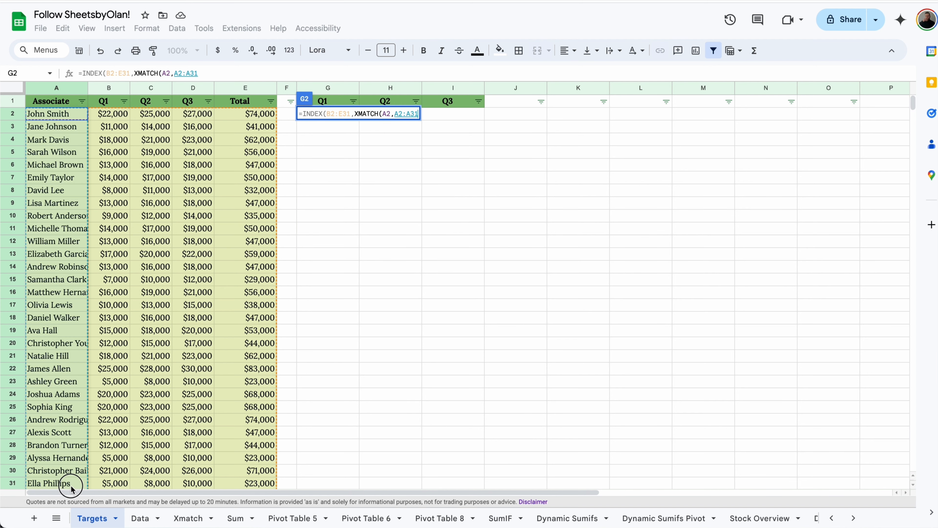
Step: Finish the G2 formula with XMATCH(G1, B1:D1) as the column lookup
text(),)
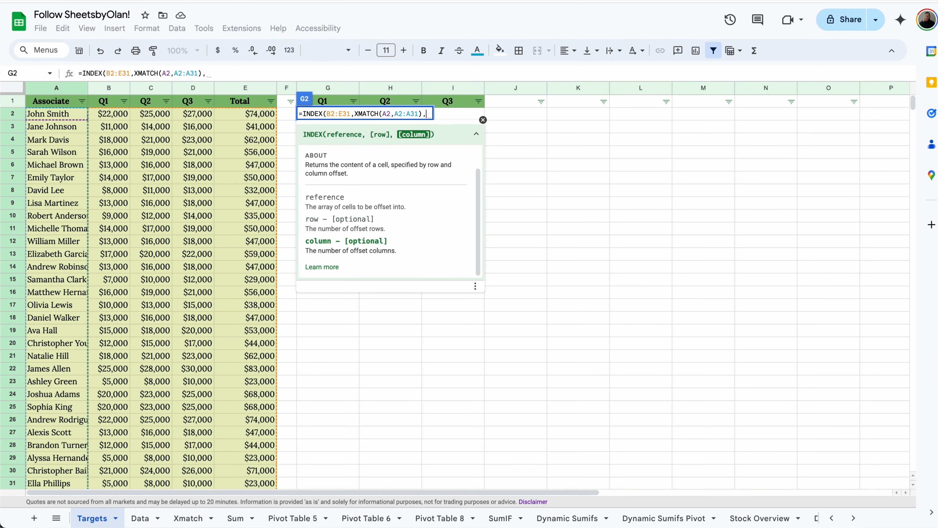
text(xma)
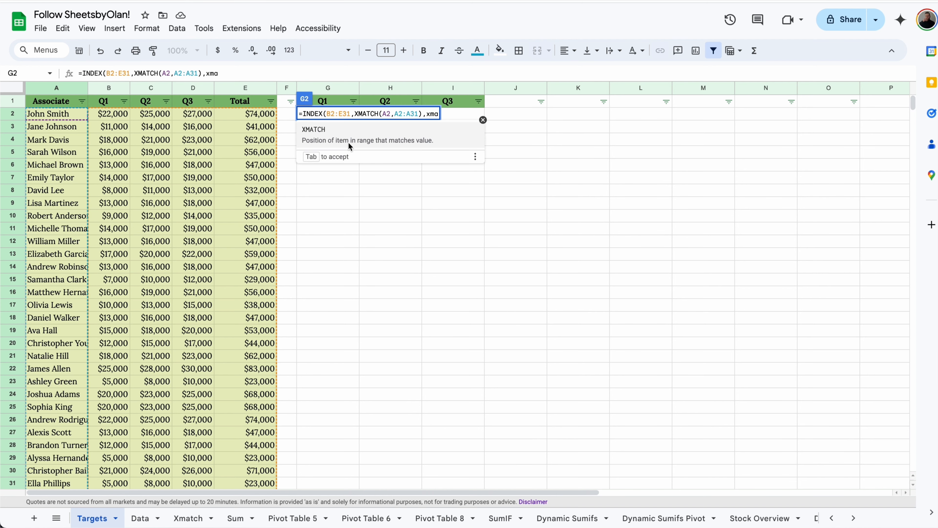
key(Tab)
click(325, 100)
text(,)
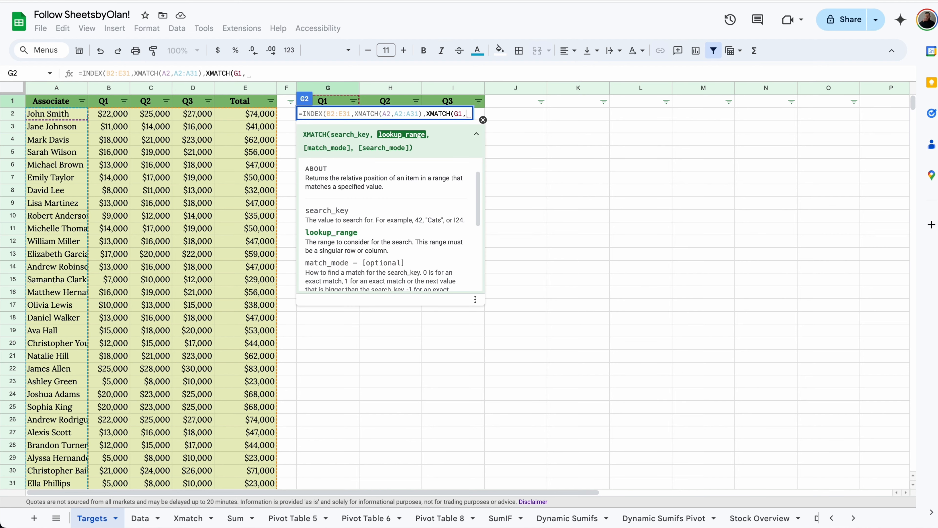
drag(107, 101, 208, 101)
text())
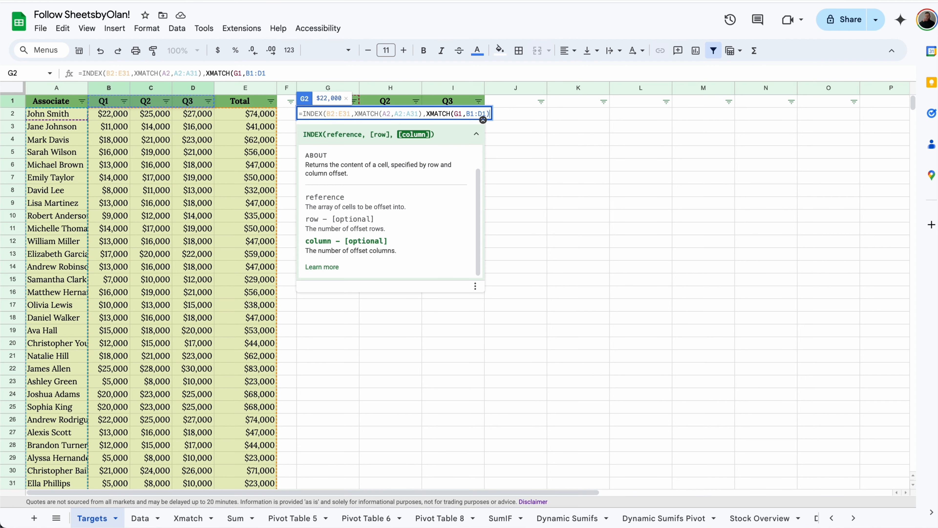
key(Return)
click(351, 116)
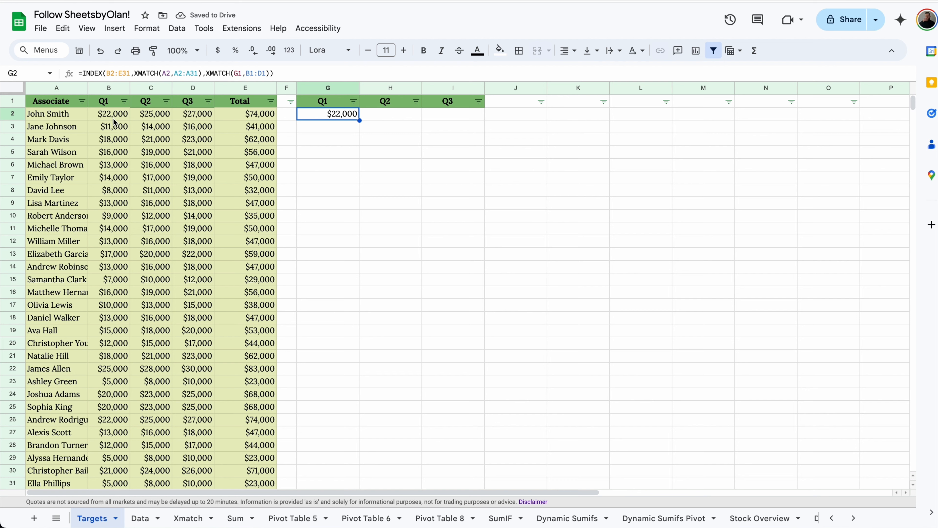
Step: Lock $B$2:$E$31, $A$2:$A$31, $B$1:$D$1, $A2 and G$1, then fill down to G31
click(121, 73)
key(F4)
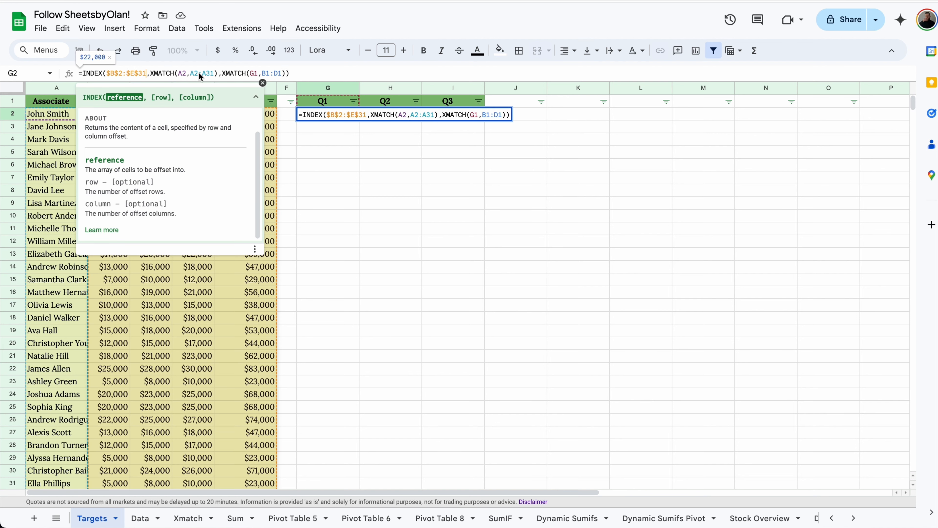
click(211, 71)
key(F4)
click(292, 73)
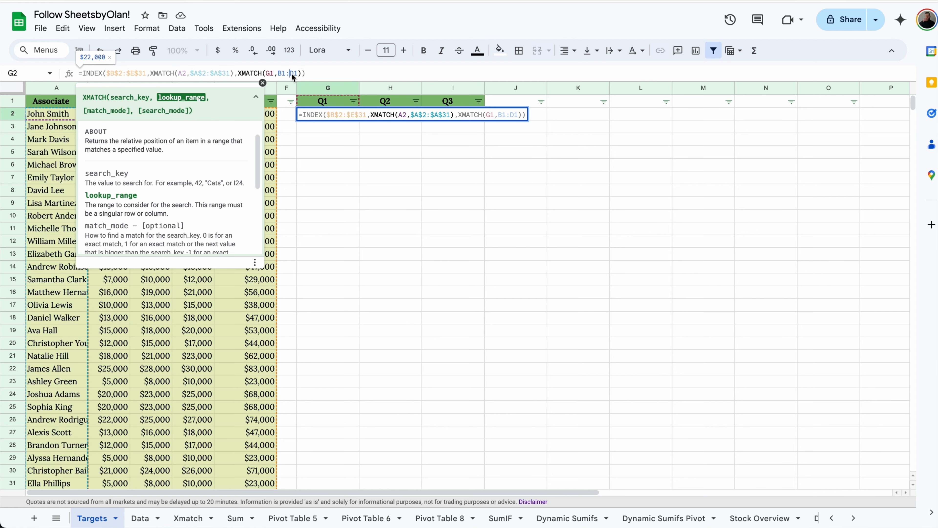
key(F4)
click(267, 73)
text($)
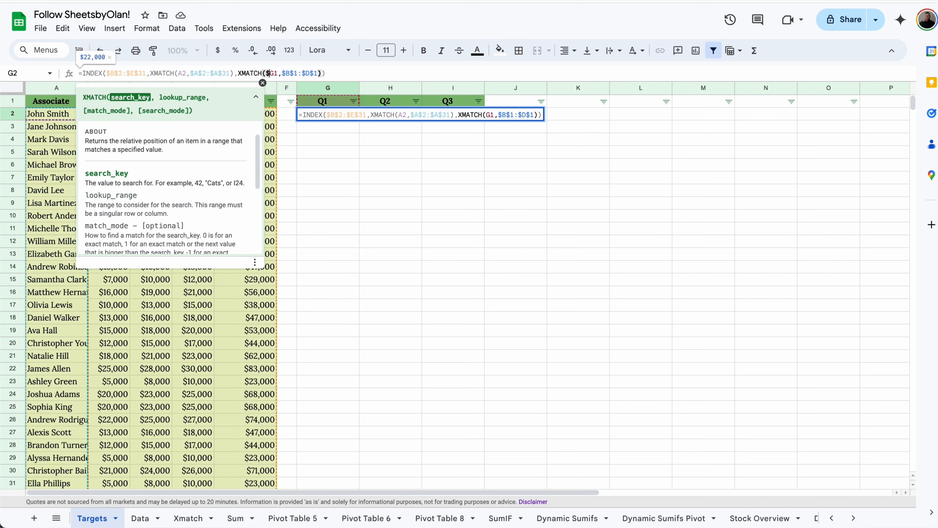
click(181, 73)
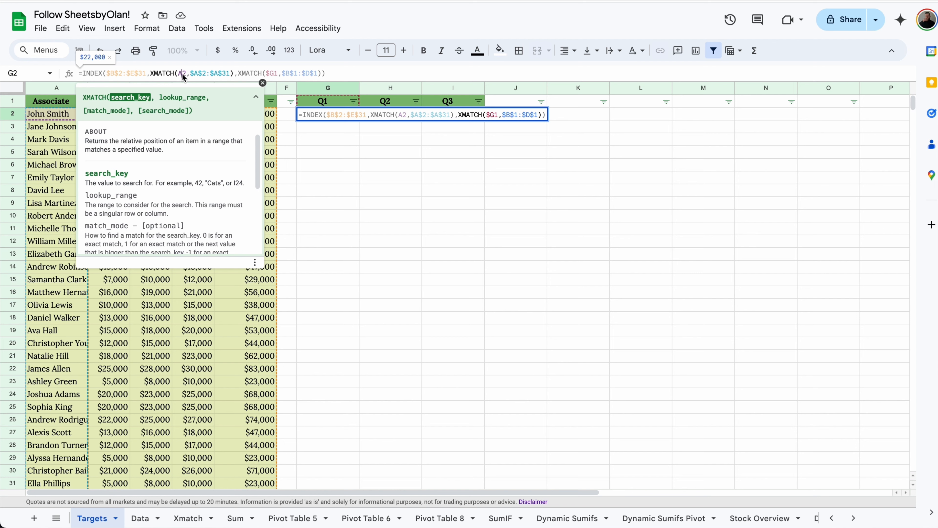
key(Left)
text($)
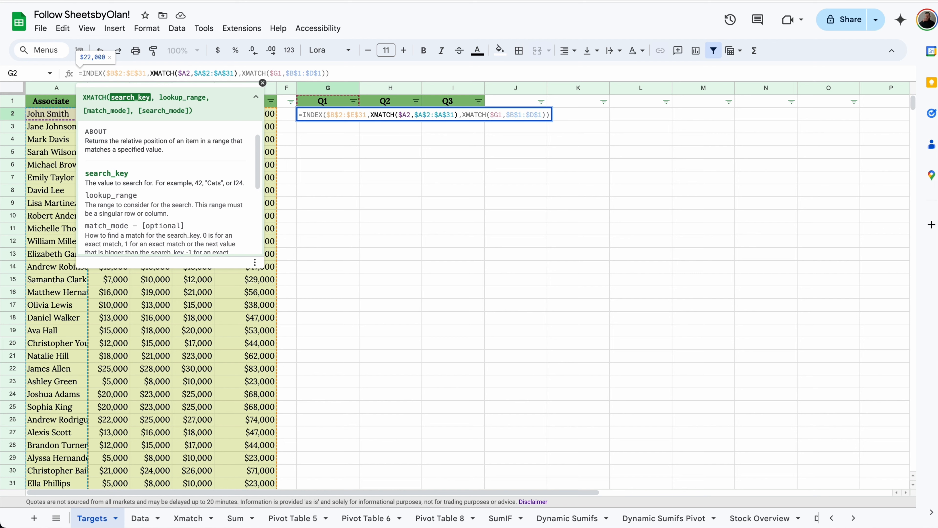
click(273, 73)
key(BackSpace)
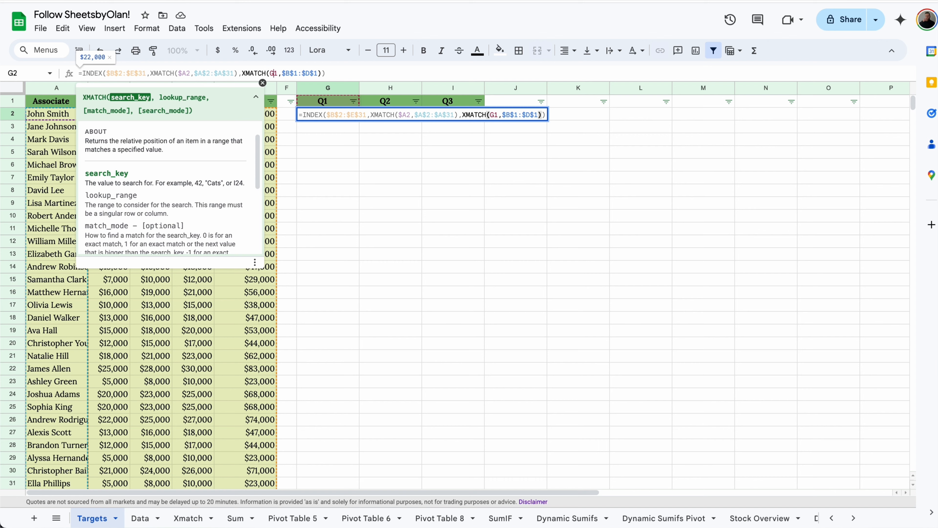
key(Return)
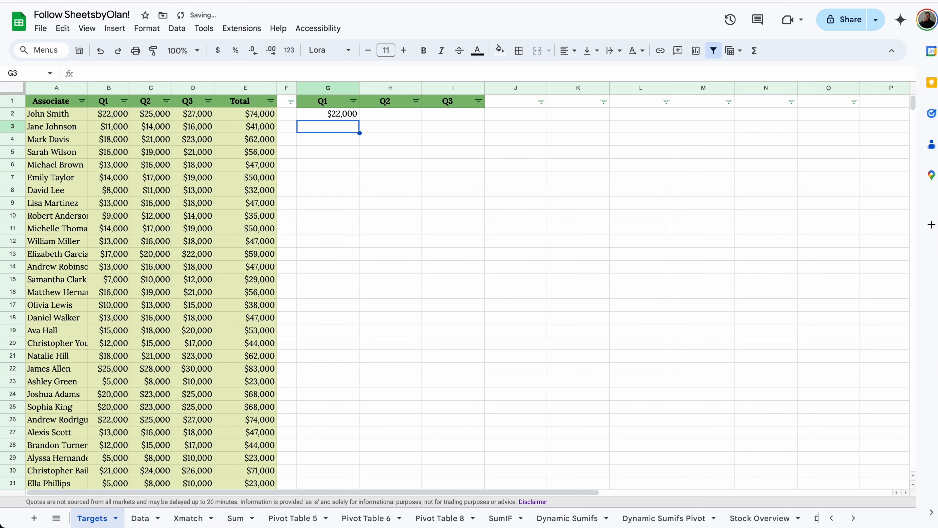
click(352, 119)
drag(360, 120, 346, 419)
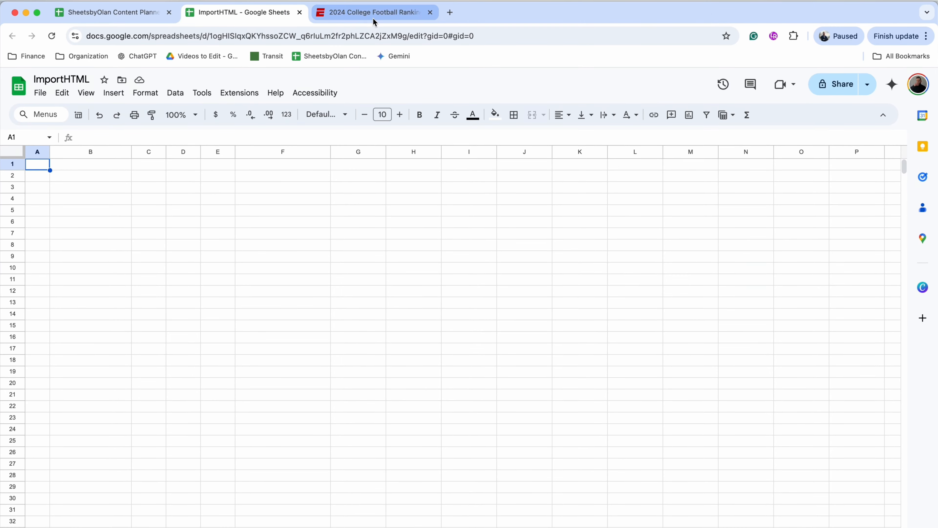
Step: Select the ESPN College Football Rankings page URL in the address bar
click(373, 17)
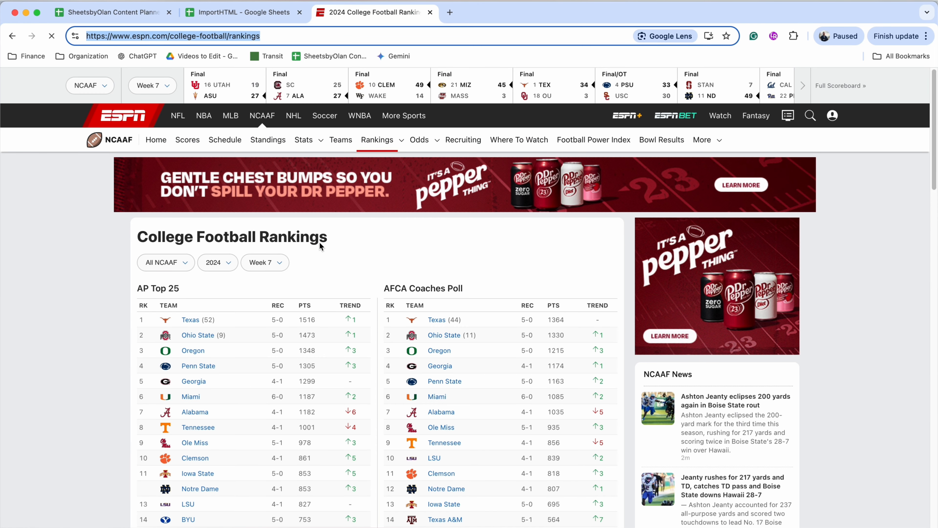
click(277, 39)
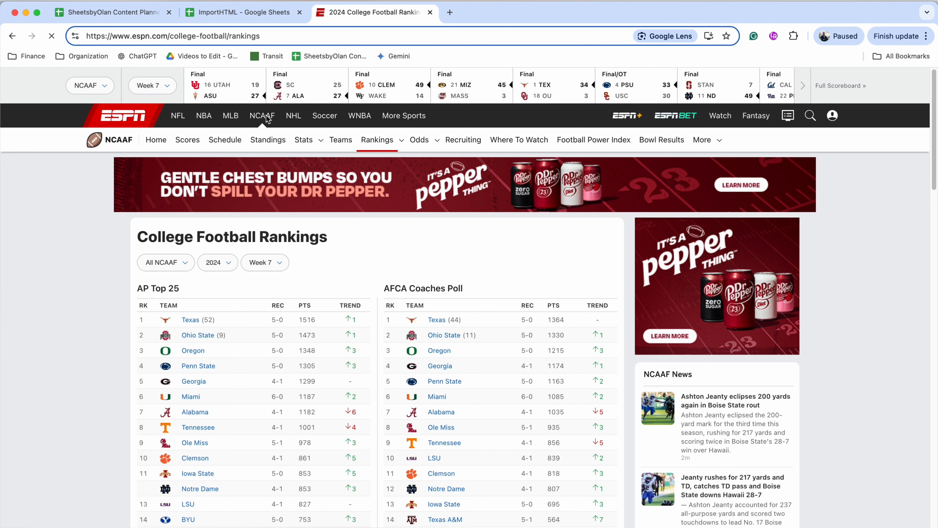
click(98, 30)
key(super+c)
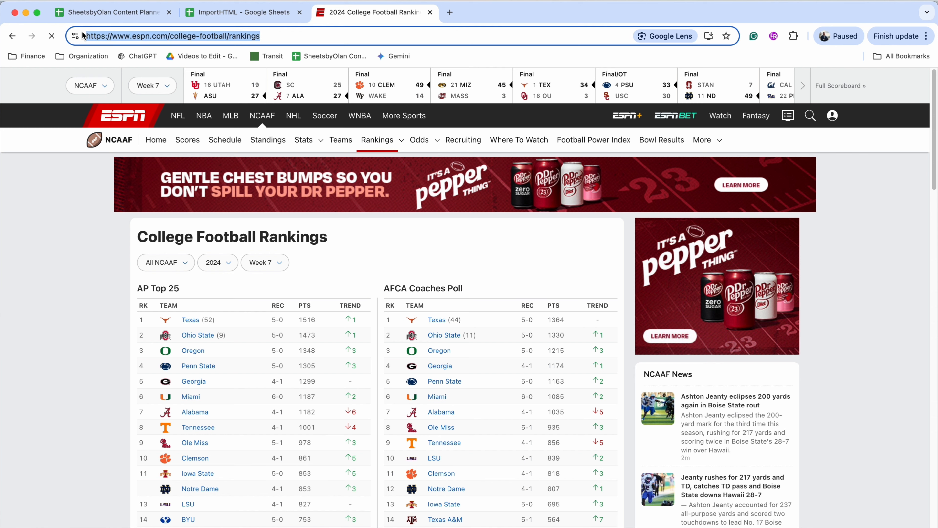
Step: Enter =IMPORTHTML("<ESPN rankings URL>","table",1) in A1, then return to the ESPN page
click(209, 13)
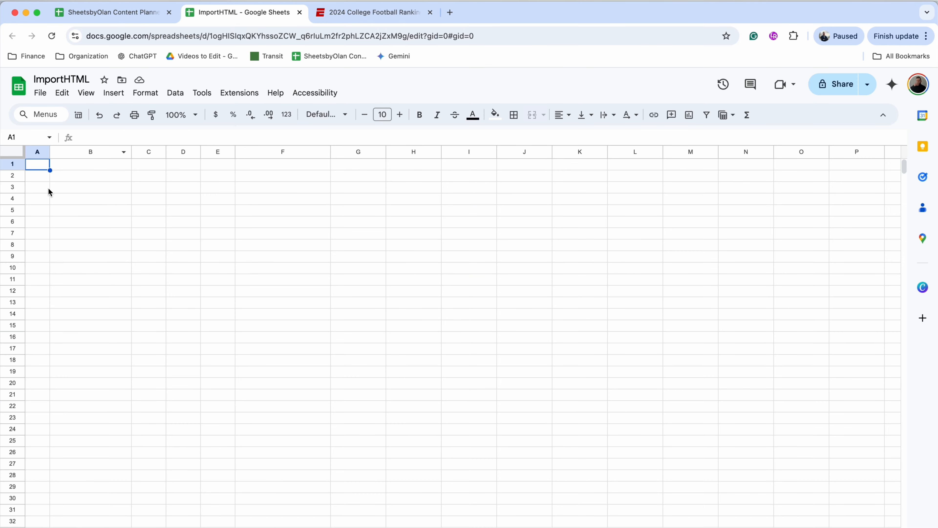
text(=im)
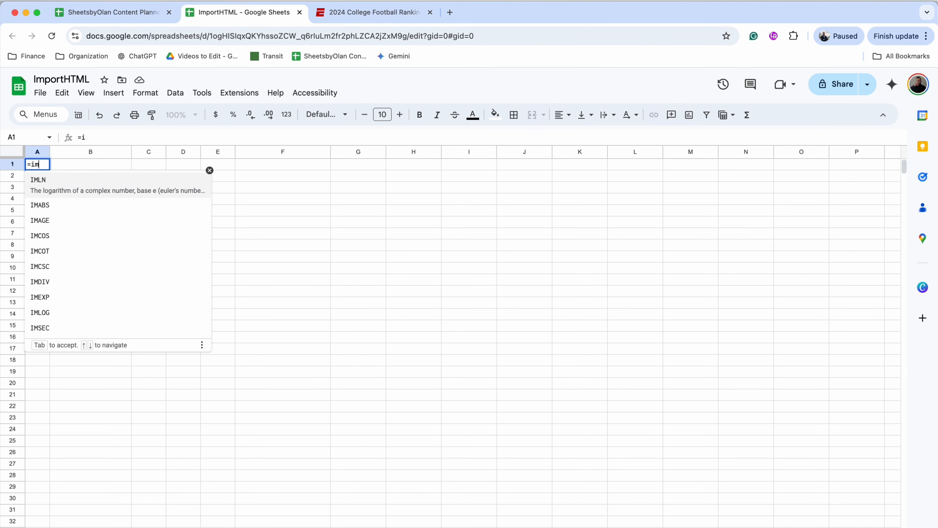
text(portht)
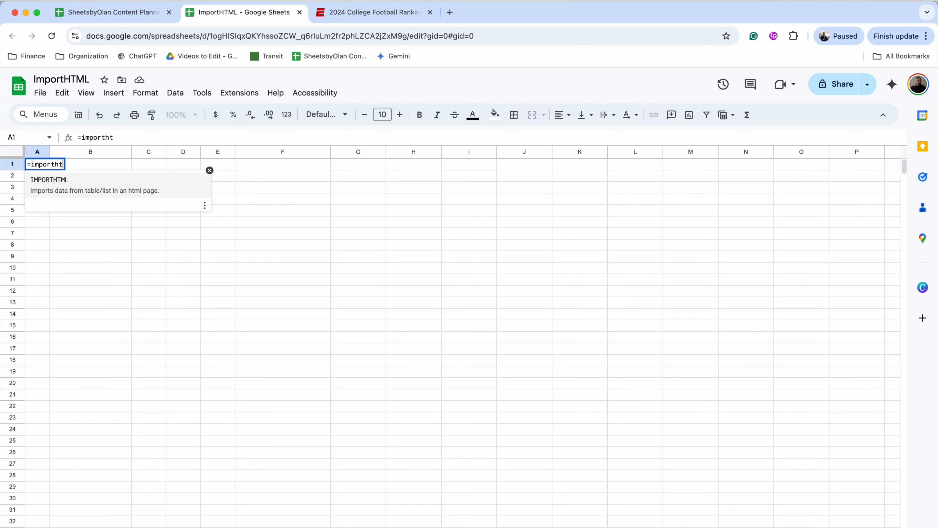
click(58, 181)
text(")
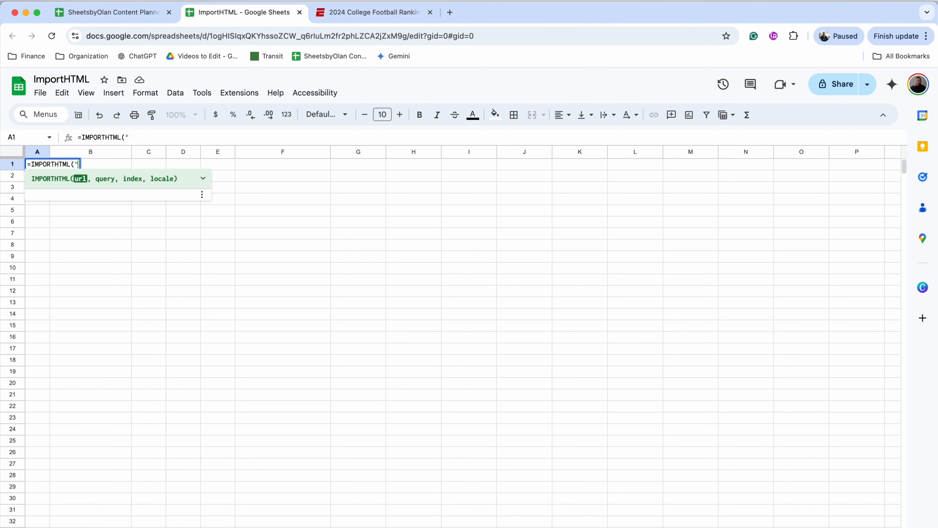
key(super+v)
text(")
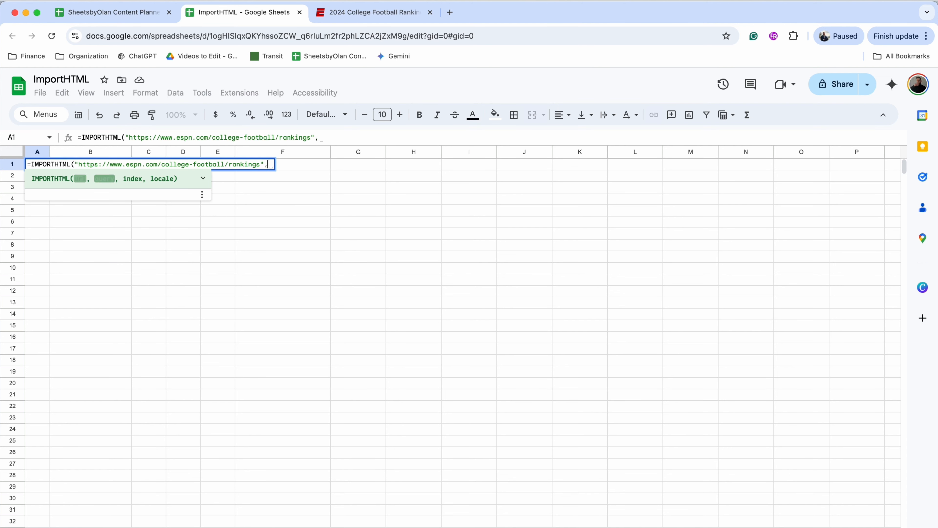
text(,"table",1)
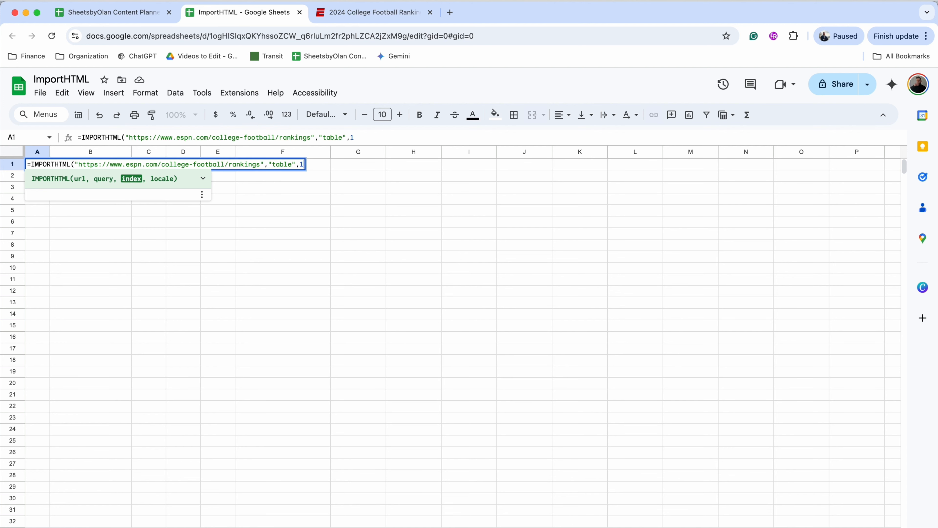
text())
key(Return)
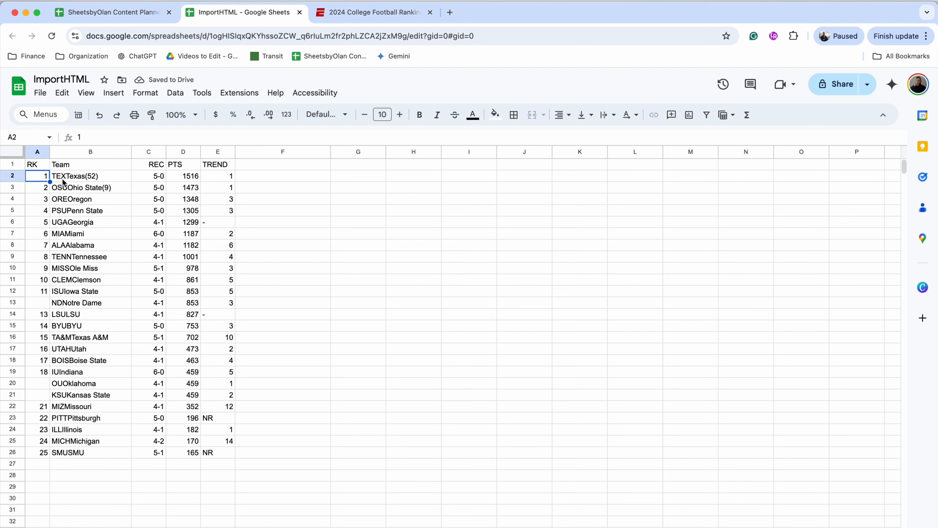
click(366, 18)
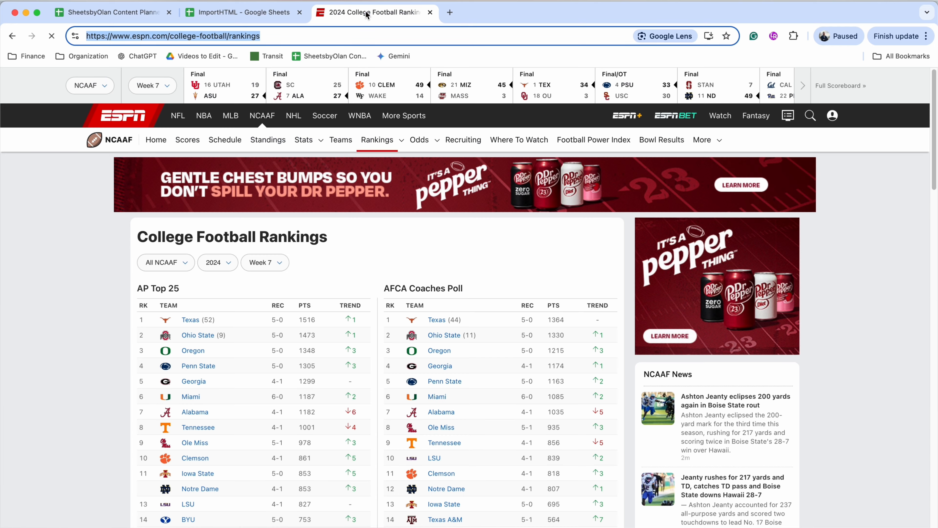
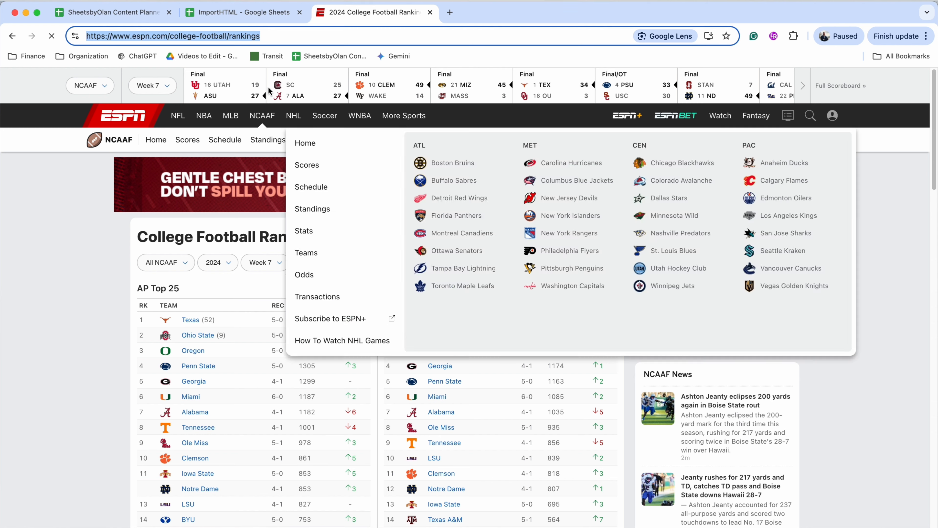
Step: Change the A1 IMPORTHTML table index from 1 to 2 to import the ESPN page's second table
click(243, 10)
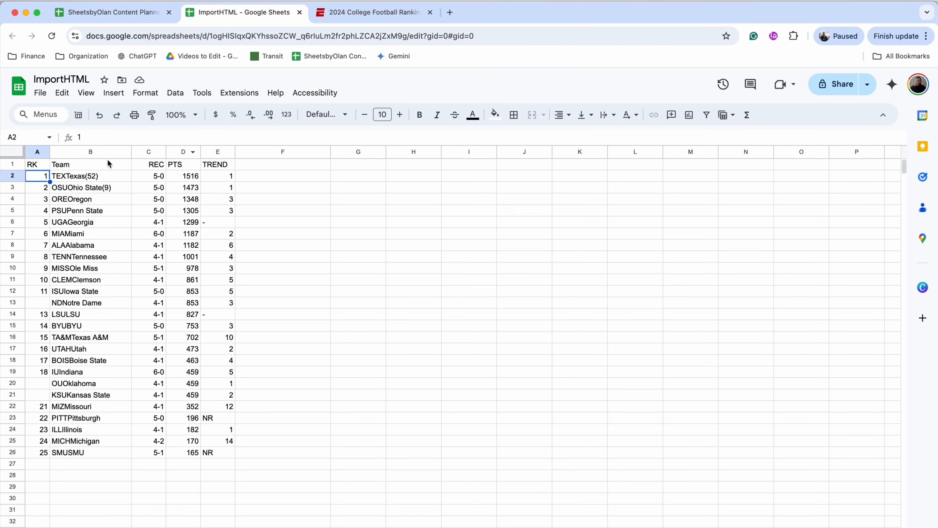
click(47, 166)
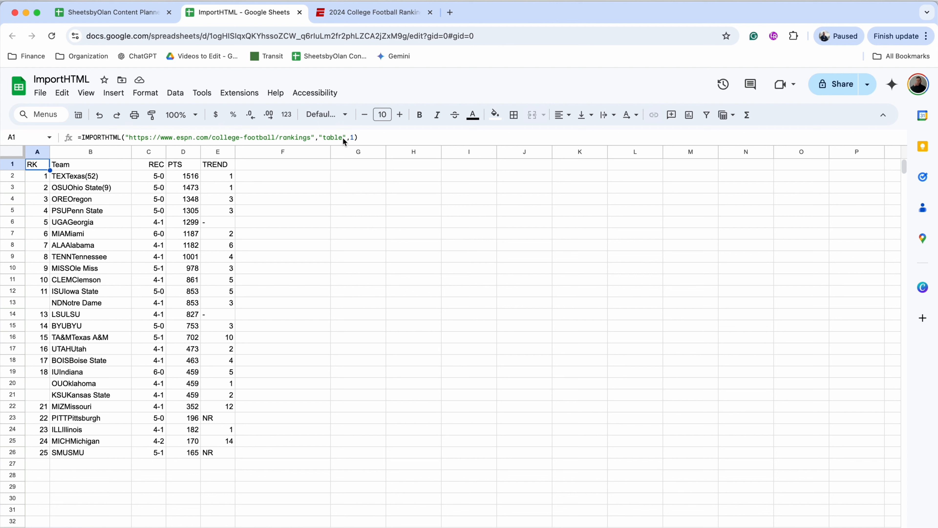
click(355, 138)
key(BackSpace)
text(2)
key(Return)
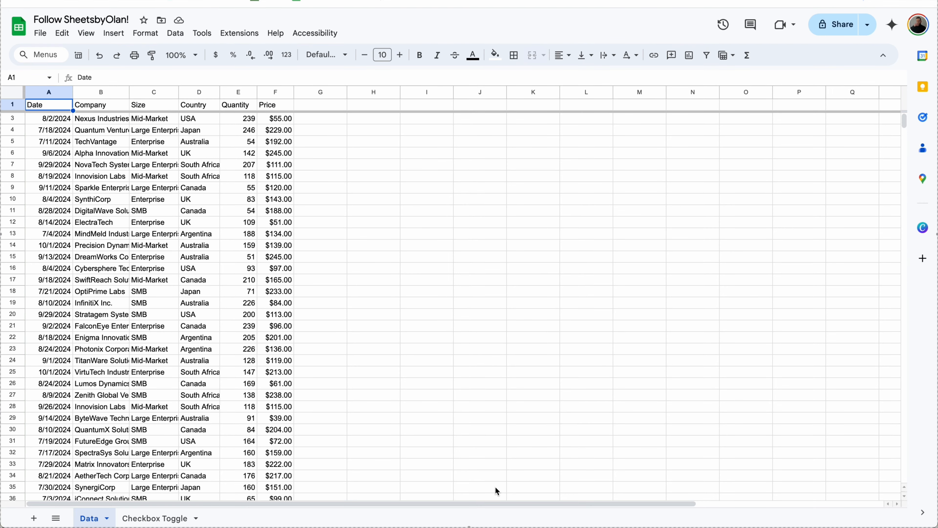
Step: Convert columns A–F of the sales data into a table
drag(278, 90, 48, 91)
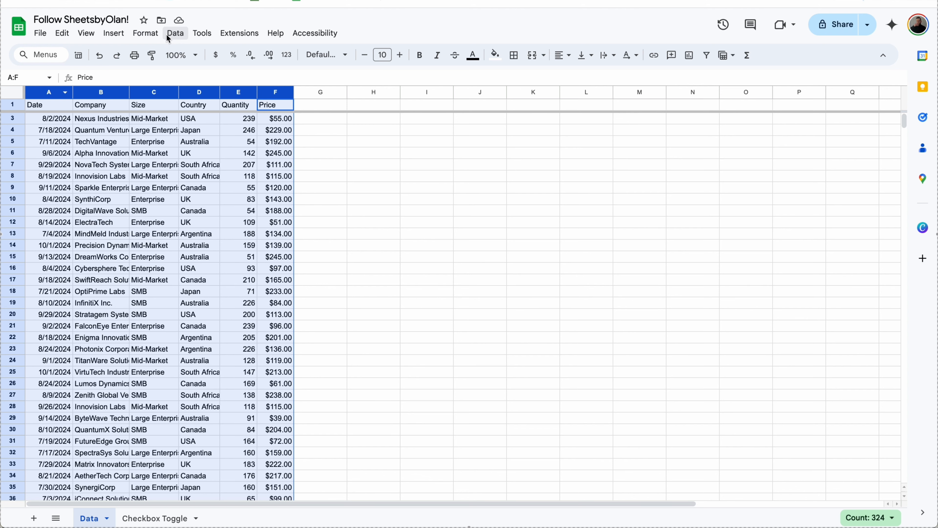
click(150, 33)
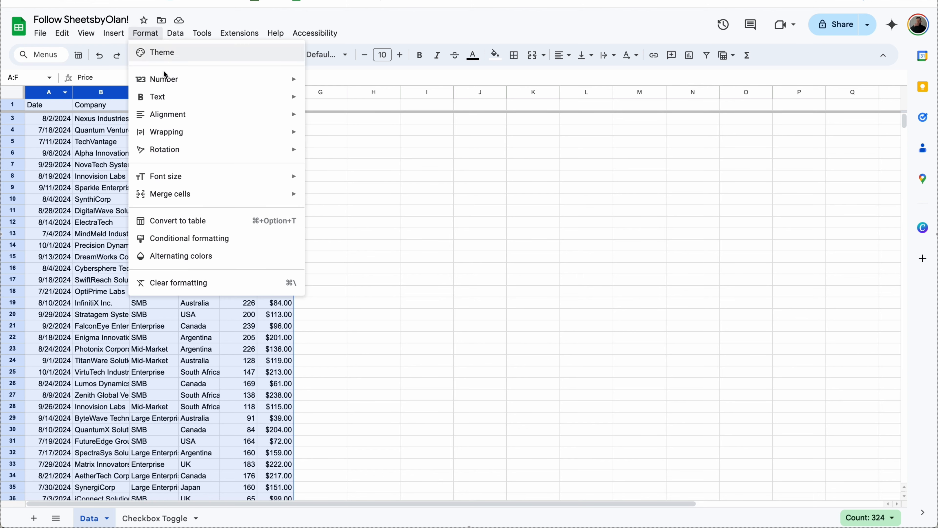
click(211, 221)
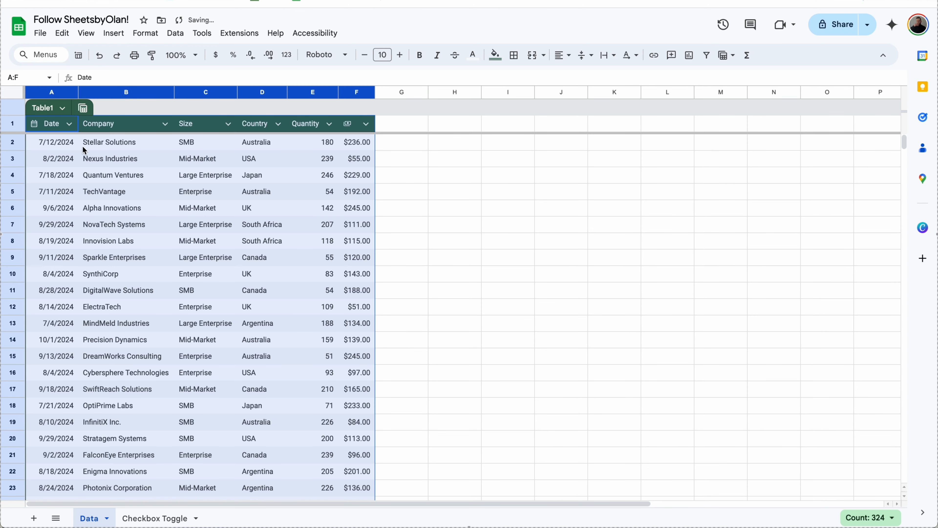
click(66, 145)
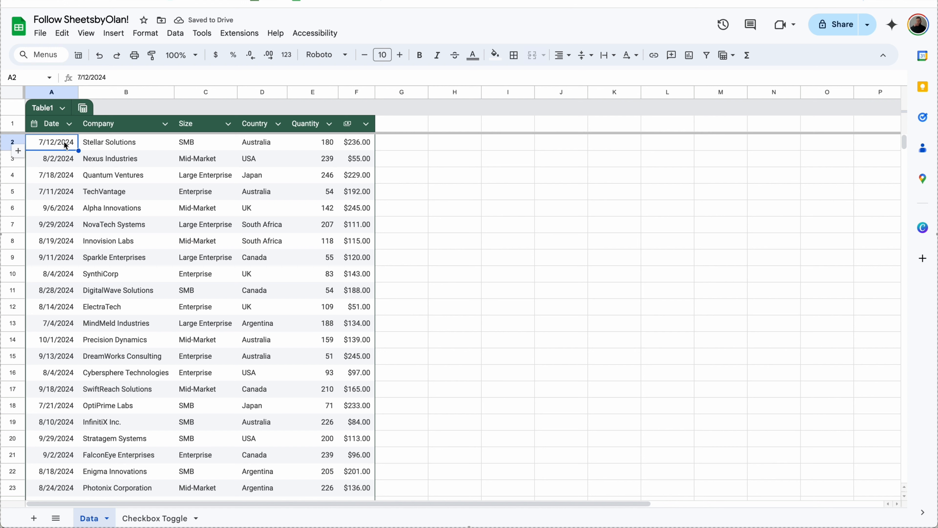
double_click(66, 145)
click(363, 137)
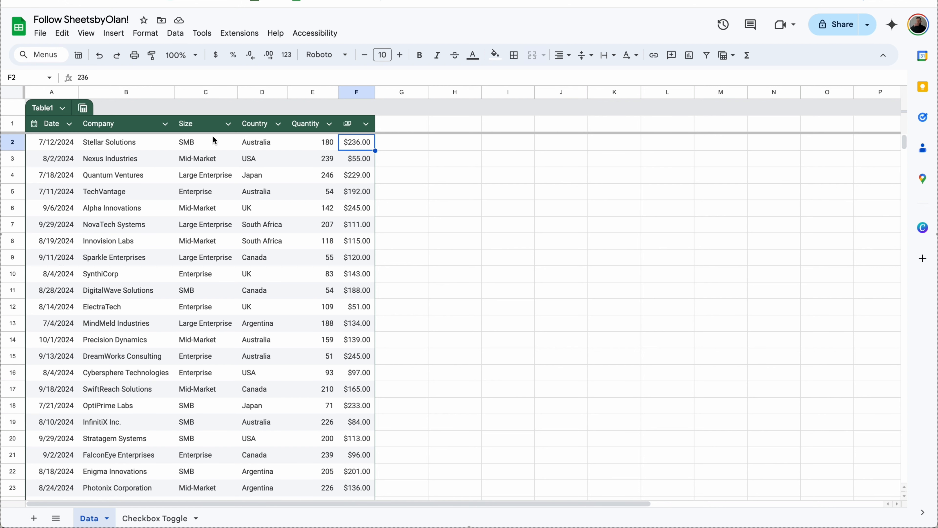
Step: Make Size a dropdown column, colouring SMB dark blue and Mid-Market yellow
click(228, 123)
mouse_move(299, 146)
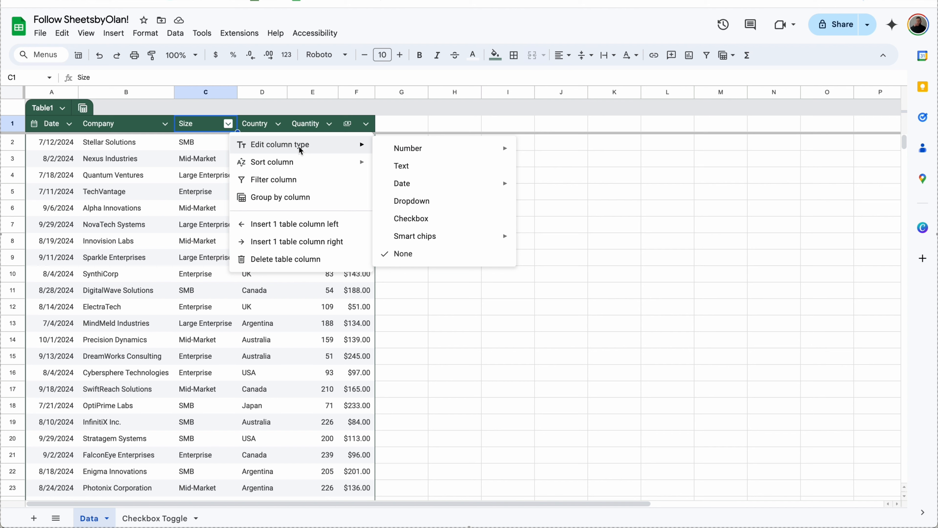
click(417, 207)
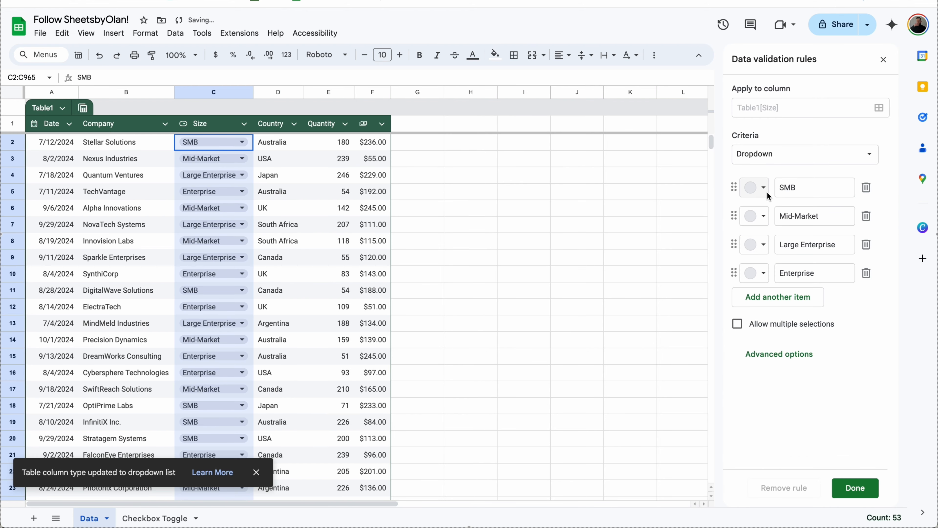
click(763, 188)
click(852, 247)
click(762, 216)
click(812, 256)
Step: Colour the Large Enterprise option red and Enterprise dark brown, then apply the dropdown
click(762, 245)
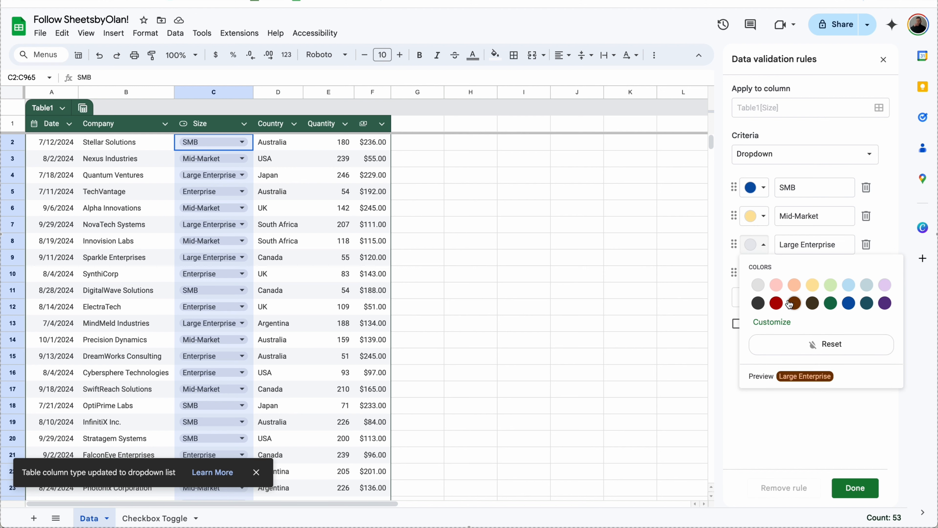
click(776, 303)
click(762, 273)
click(812, 332)
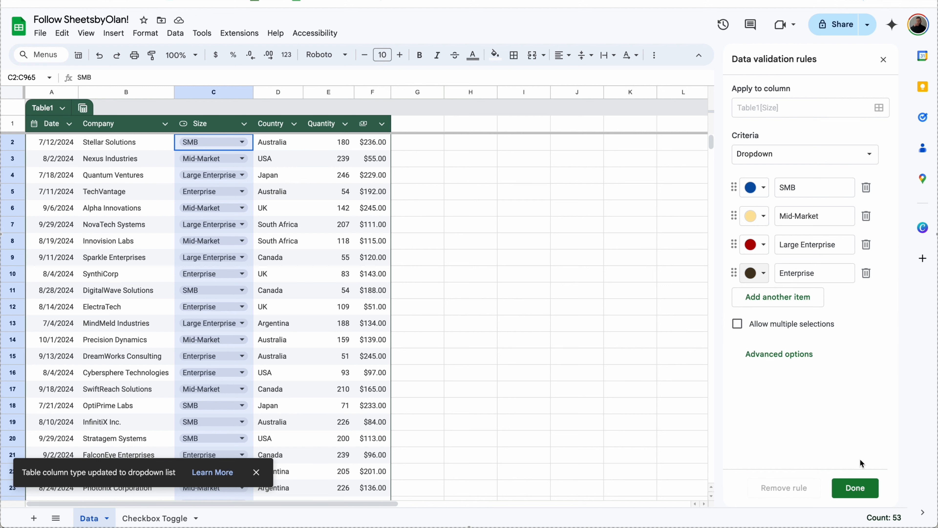
click(855, 488)
click(434, 241)
click(83, 107)
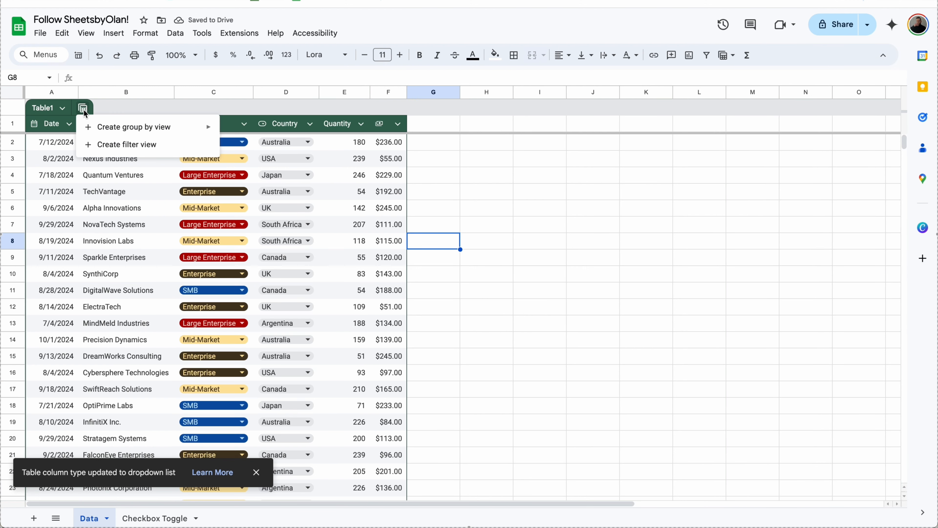
Step: Group the table by Country and filter Size to Enterprise and Large Enterprise
mouse_move(117, 127)
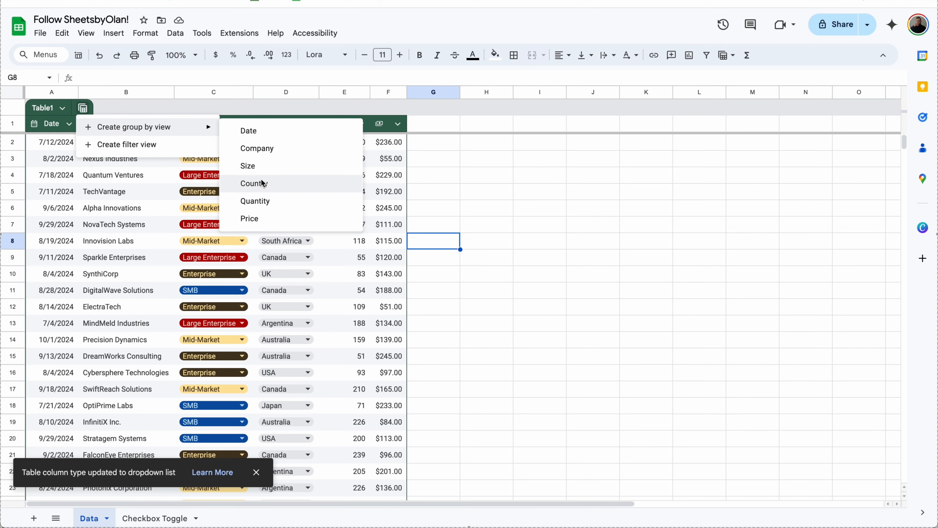
click(264, 185)
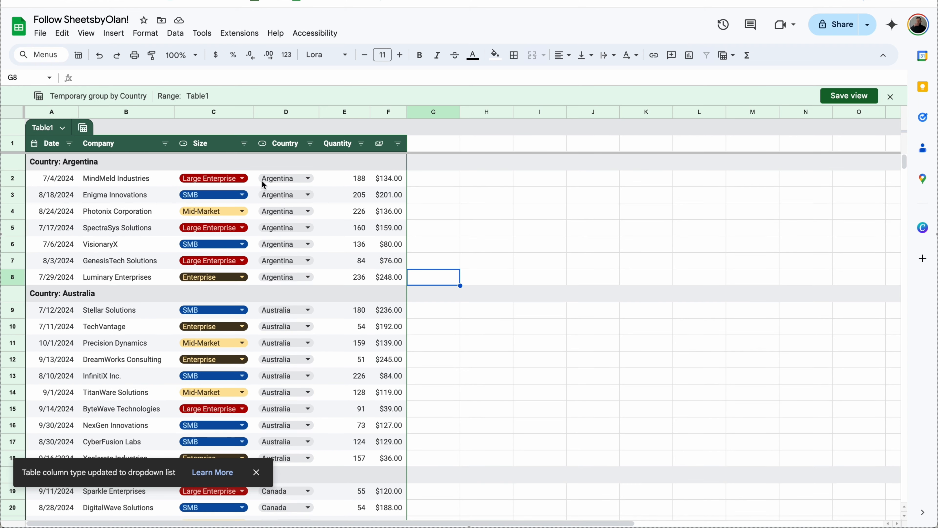
click(244, 145)
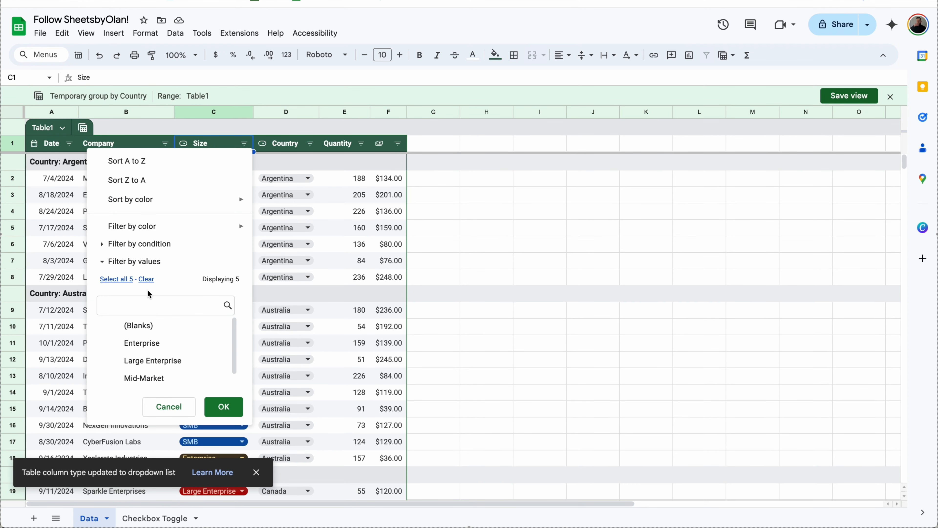
click(146, 343)
click(150, 364)
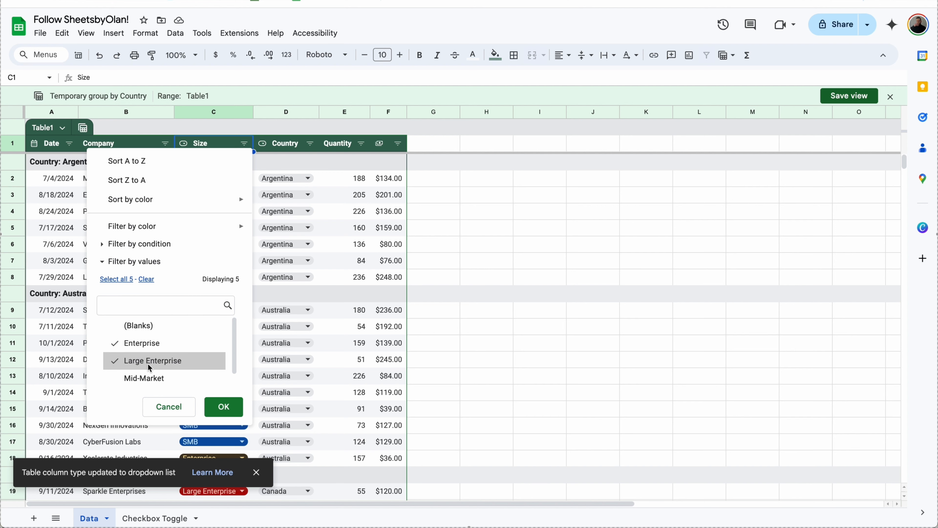
click(229, 410)
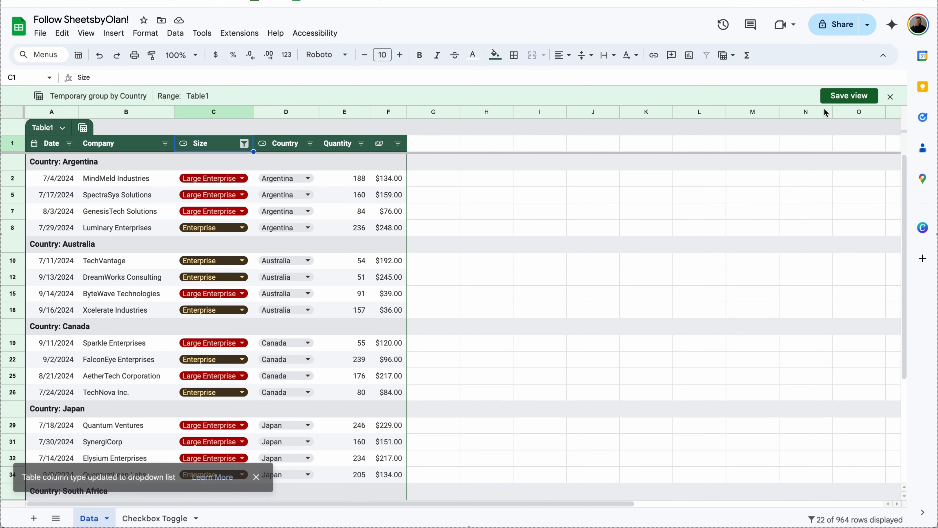
Step: Save the view as 'ENT by Country', close it, and reopen it from the views list
click(845, 96)
double_click(398, 264)
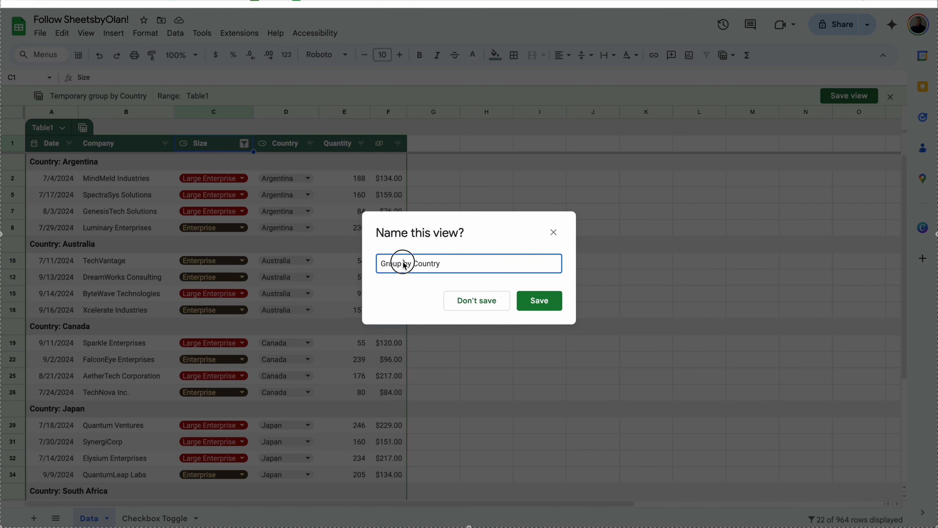
text(ENT)
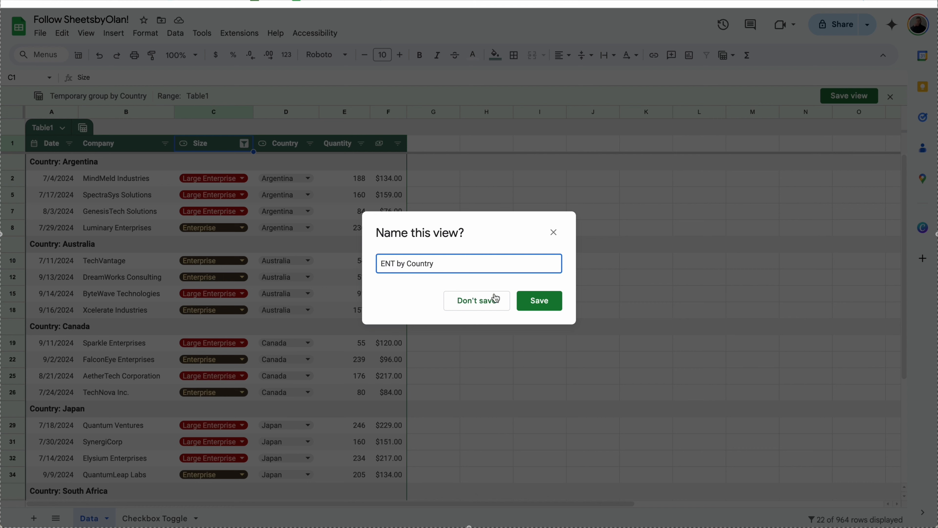
click(544, 303)
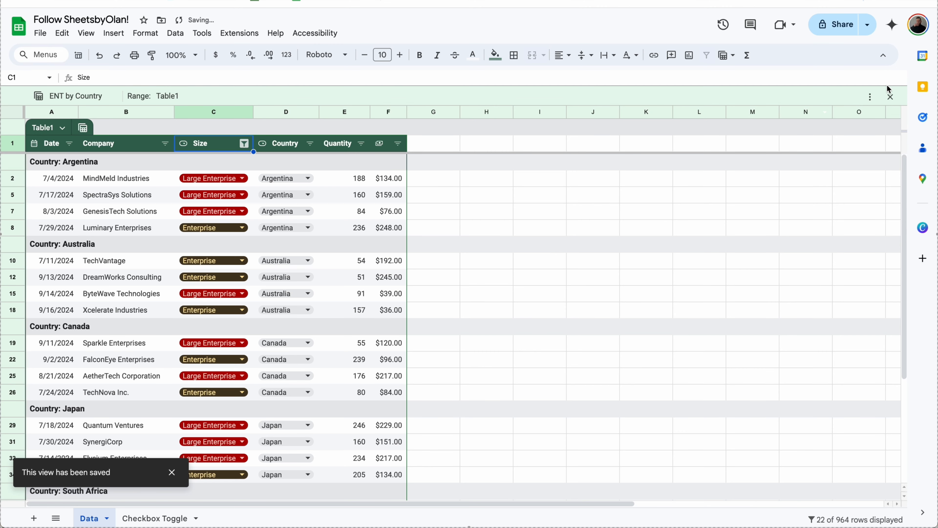
click(890, 97)
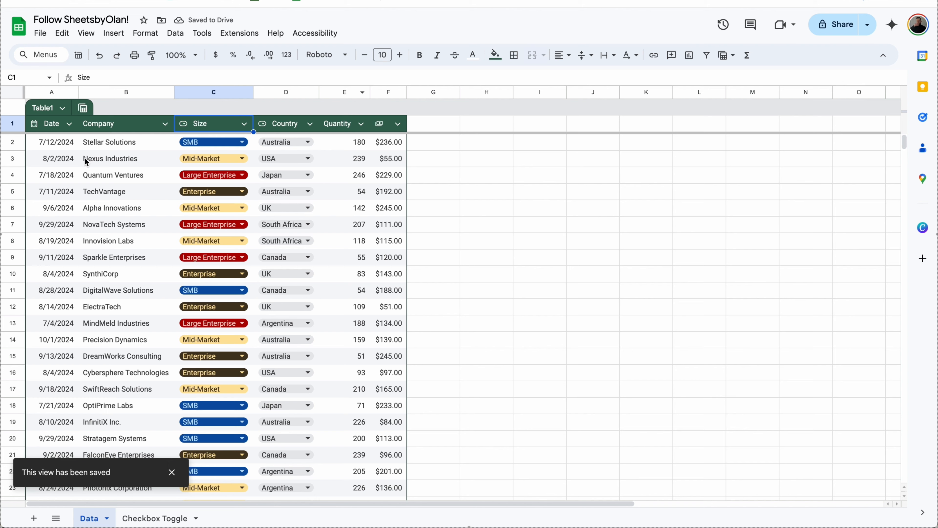
click(83, 107)
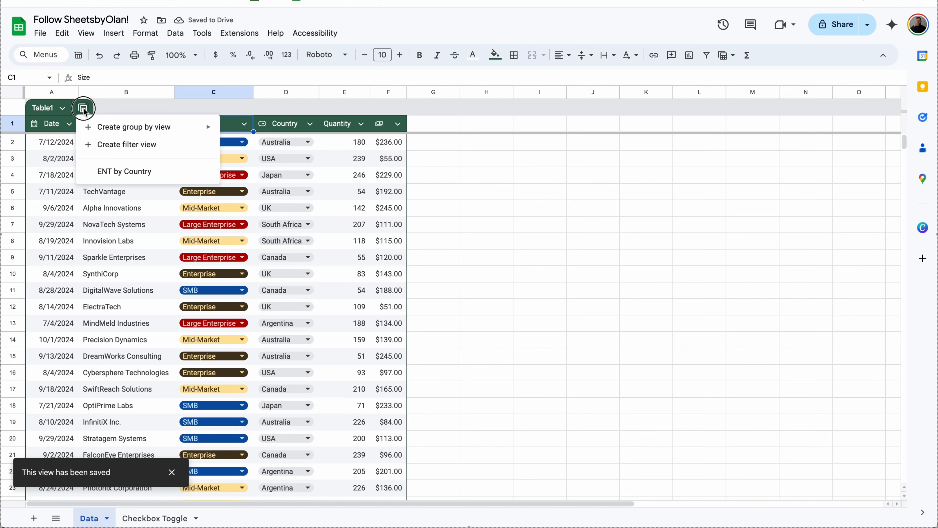
click(113, 178)
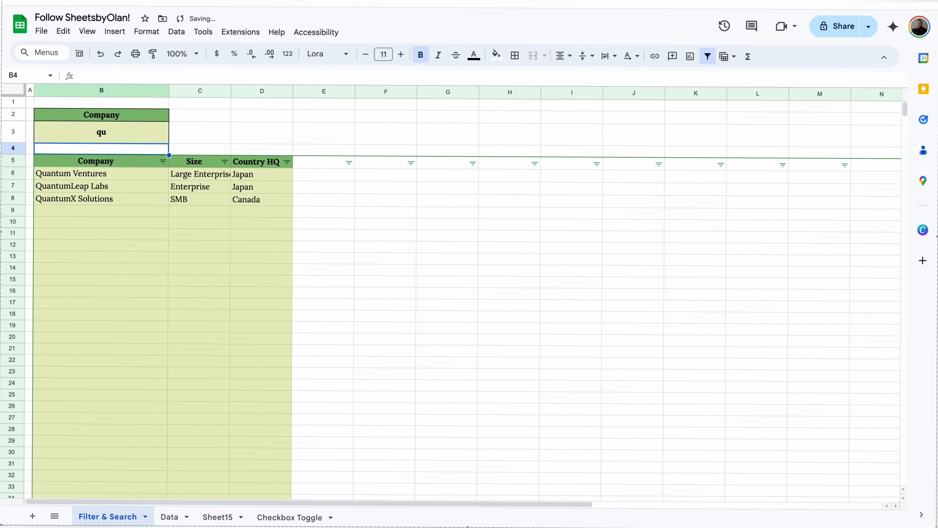
Step: Begin a FILTER formula over Data!B2:D with a SEARCH condition
click(122, 134)
text(=)
text(FILTER()
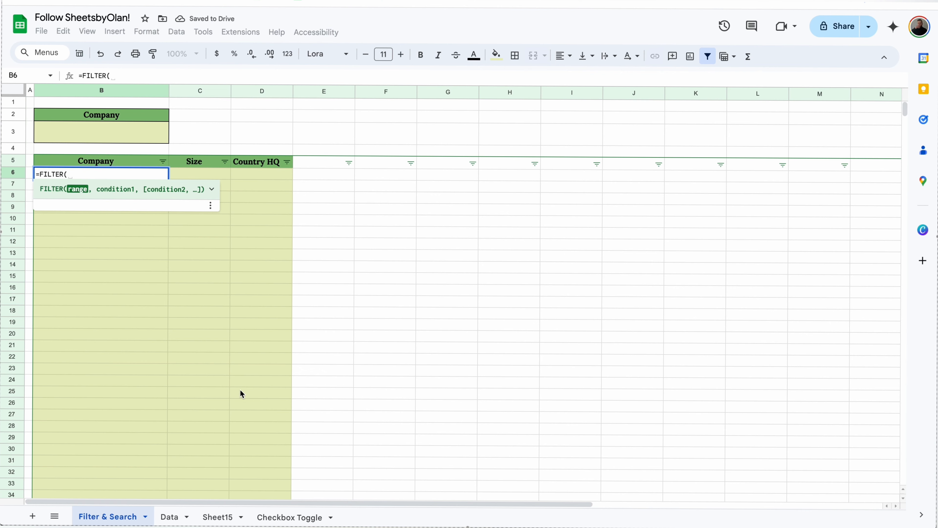
click(171, 517)
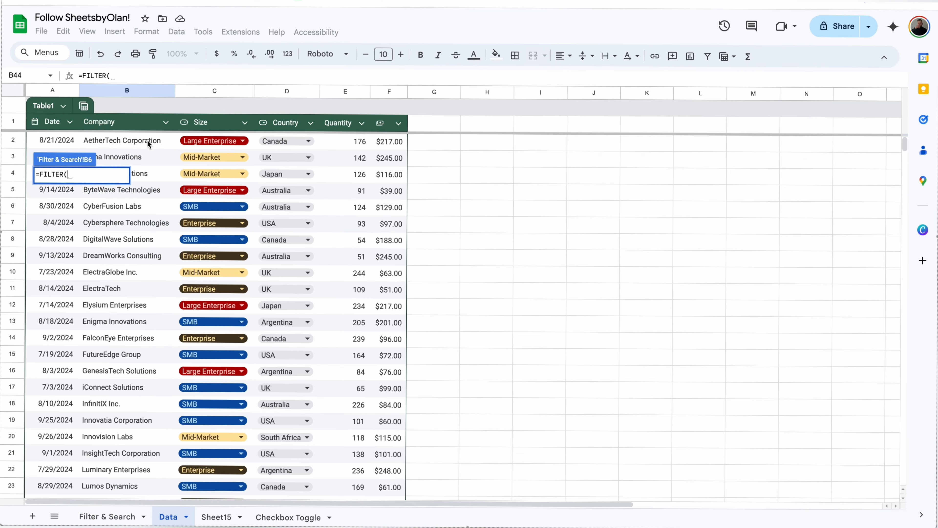
drag(148, 143, 298, 223)
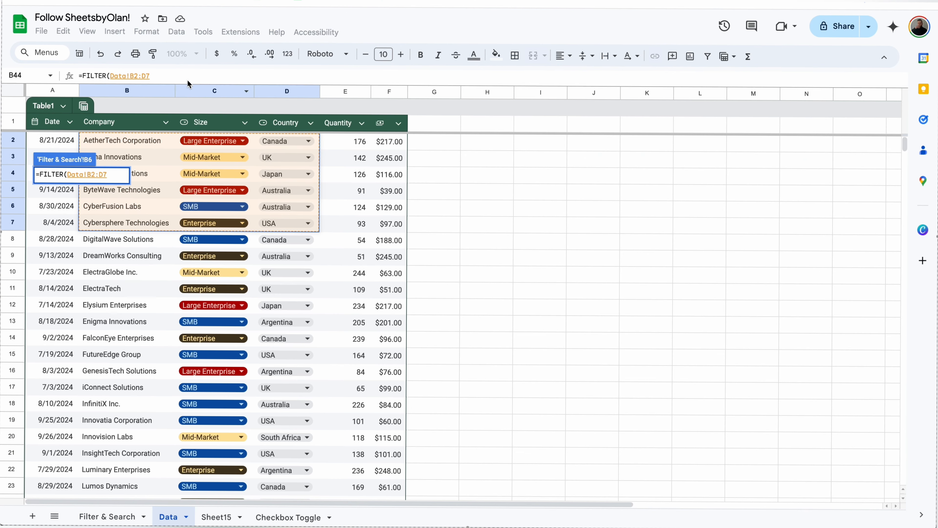
key(BackSpace)
text(, )
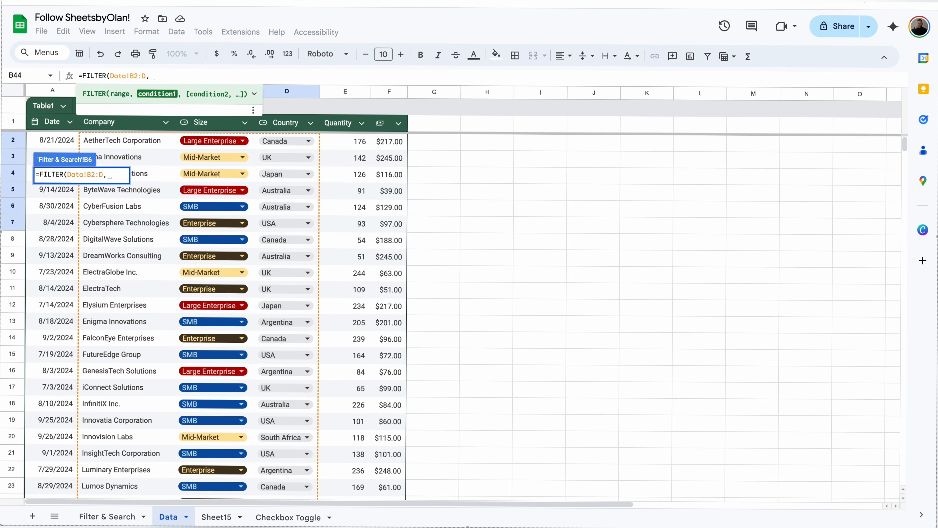
text(sear)
key(Tab)
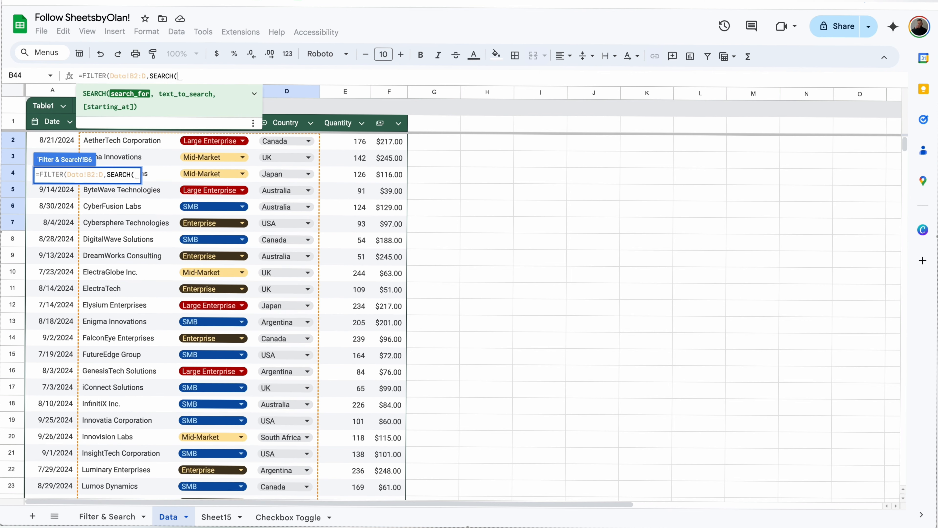
Step: Complete the condition as SEARCH(B3,Data!B2:B) and commit the FILTER formula
click(125, 517)
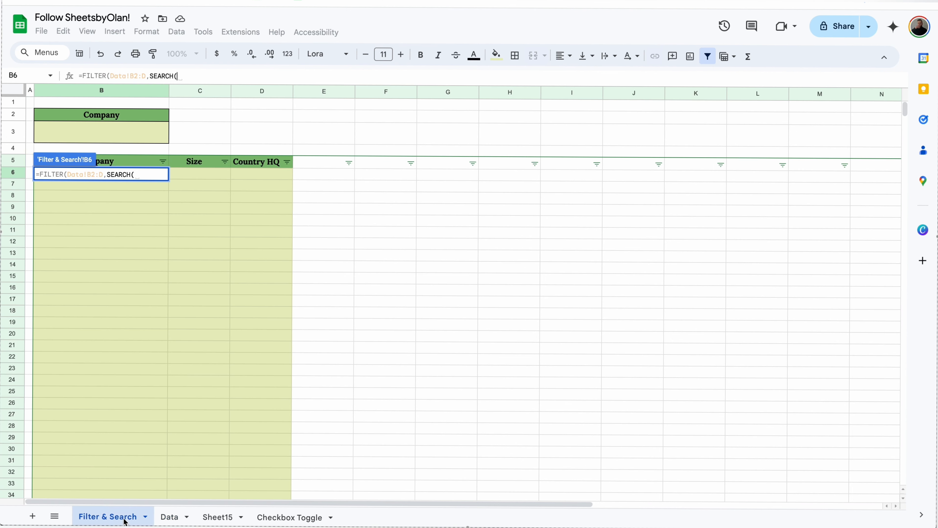
click(139, 143)
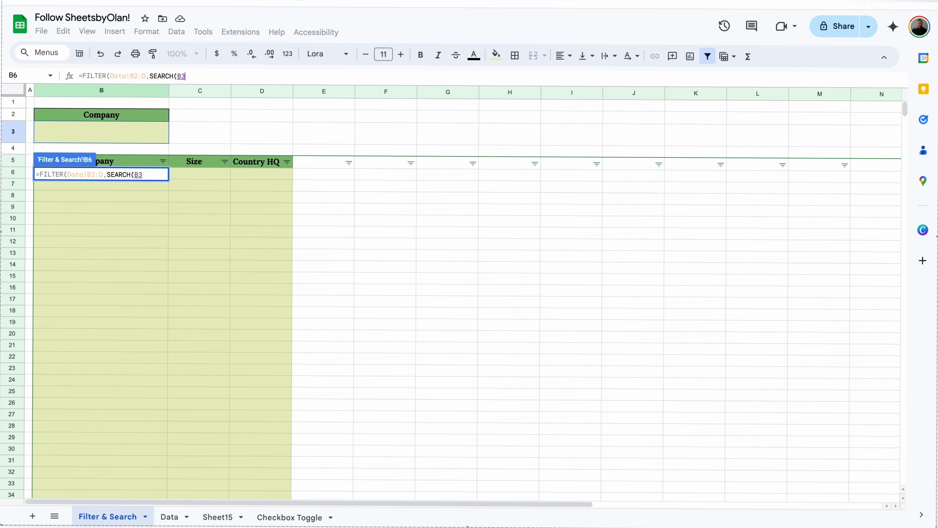
text(,)
click(171, 517)
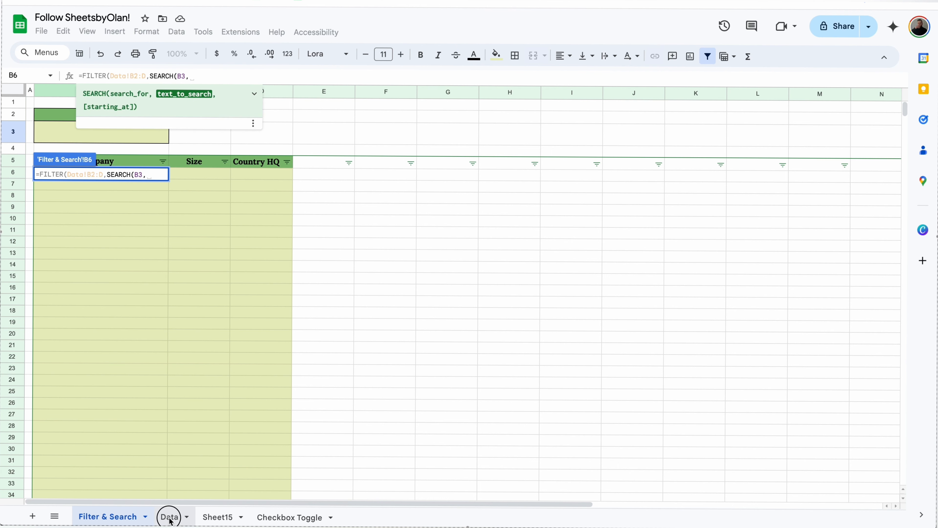
drag(160, 144, 156, 249)
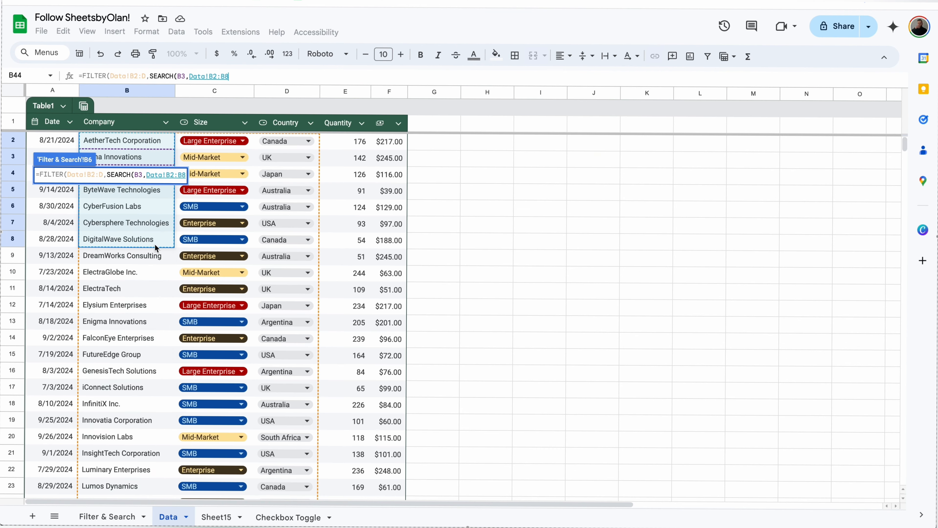
key(BackSpace)
text())
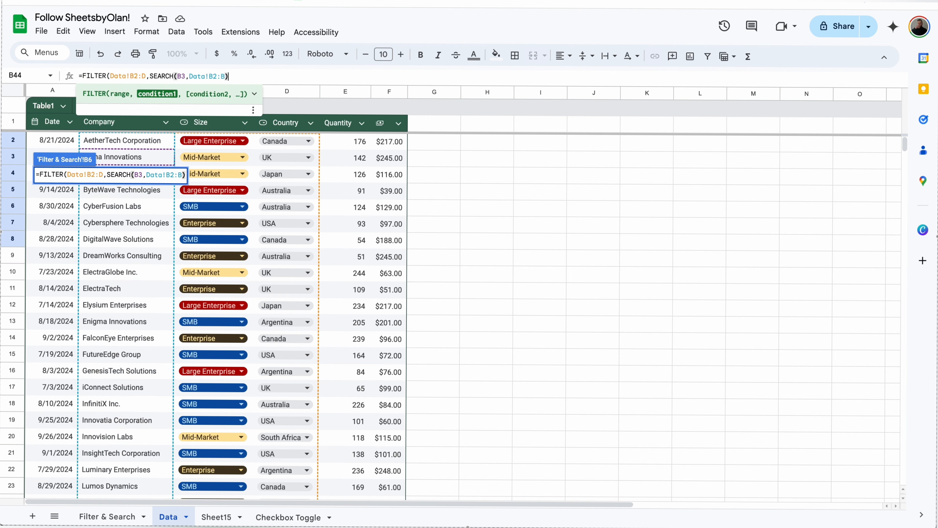
text())
key(Return)
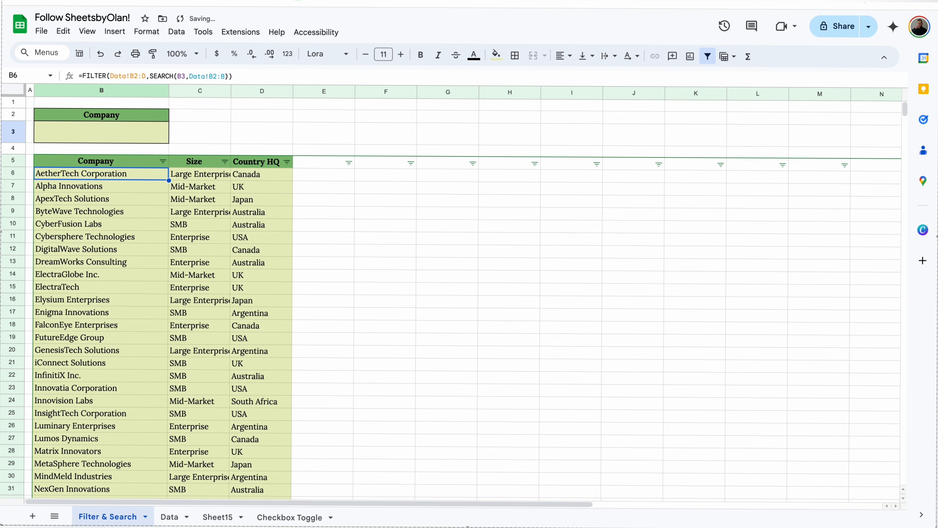
Step: Test the search with 'el' and 'mi' in B3, then clear B3
click(137, 132)
text(el)
key(Return)
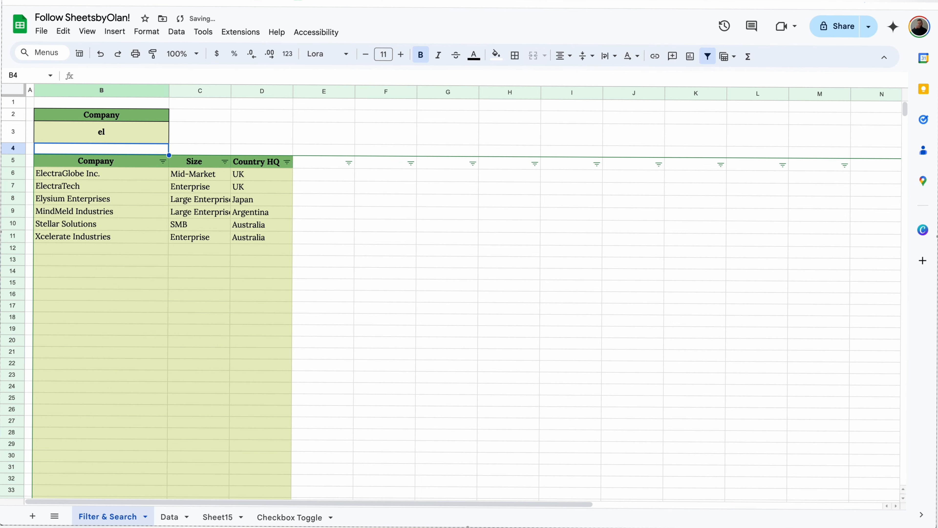
click(137, 132)
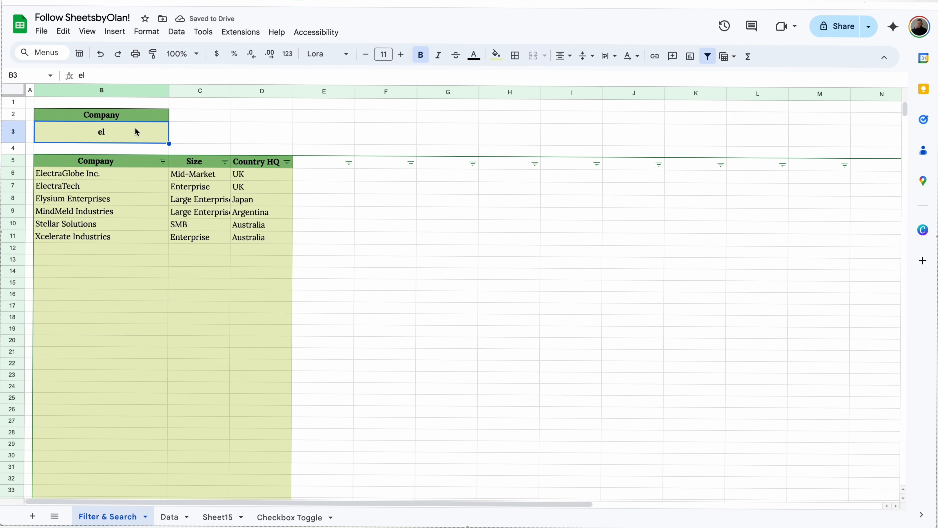
text(mi)
key(Return)
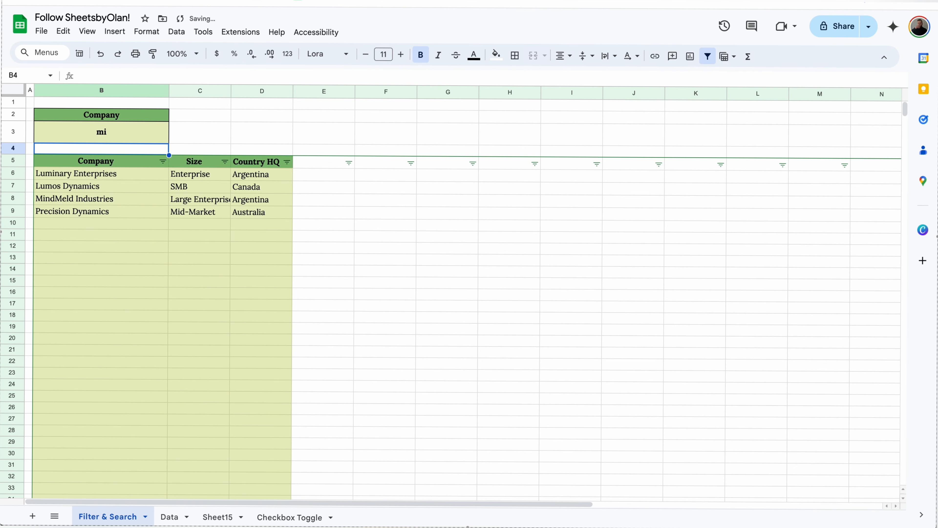
key(Up)
key(Delete)
Step: Wrap the B6 formula in IF(ISBLANK(B3),"No active search",…)
click(125, 176)
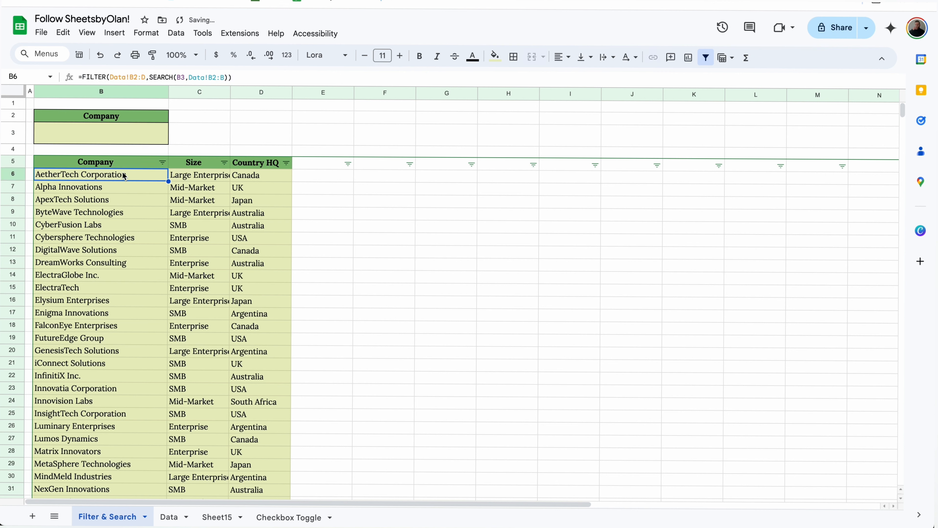
click(82, 78)
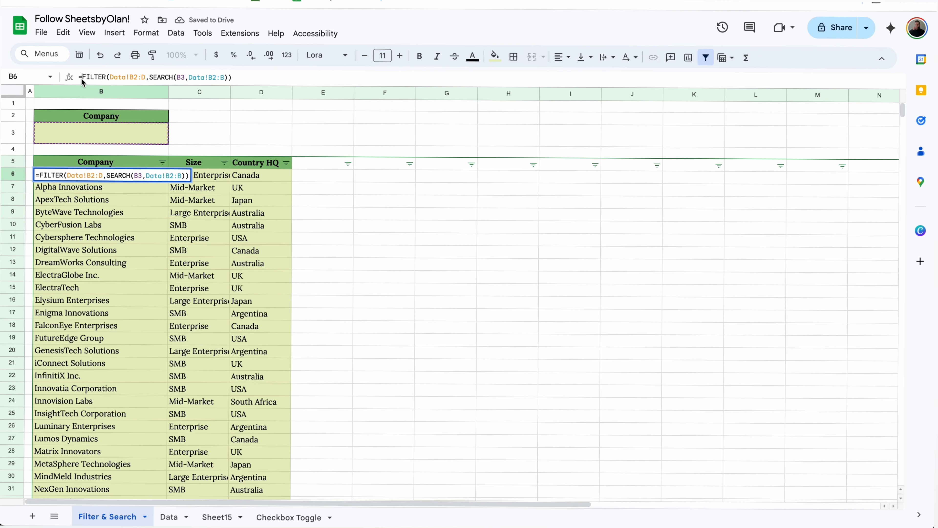
text(IF(ISBLANK)
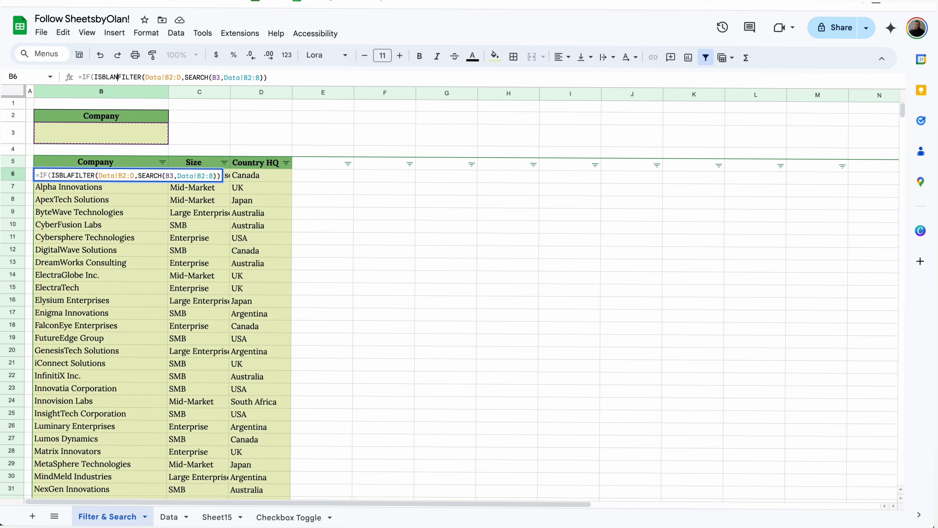
text(()
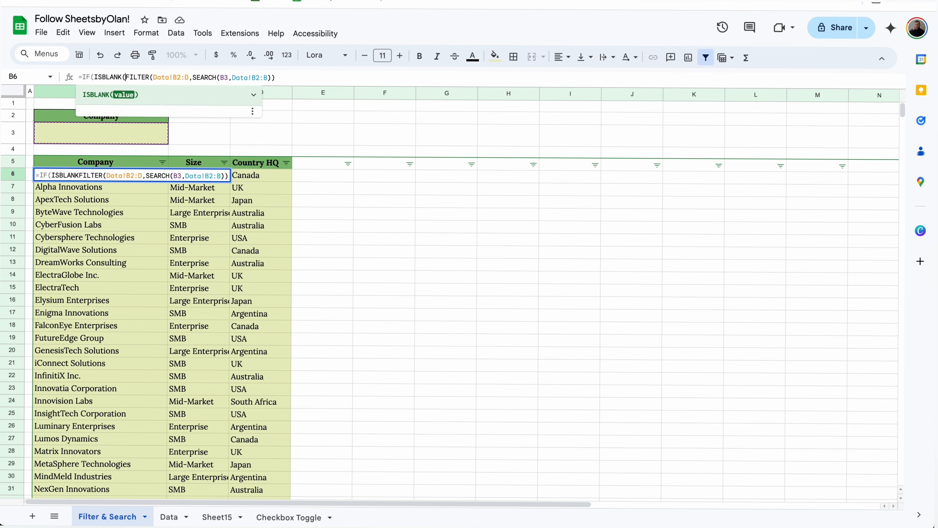
click(98, 137)
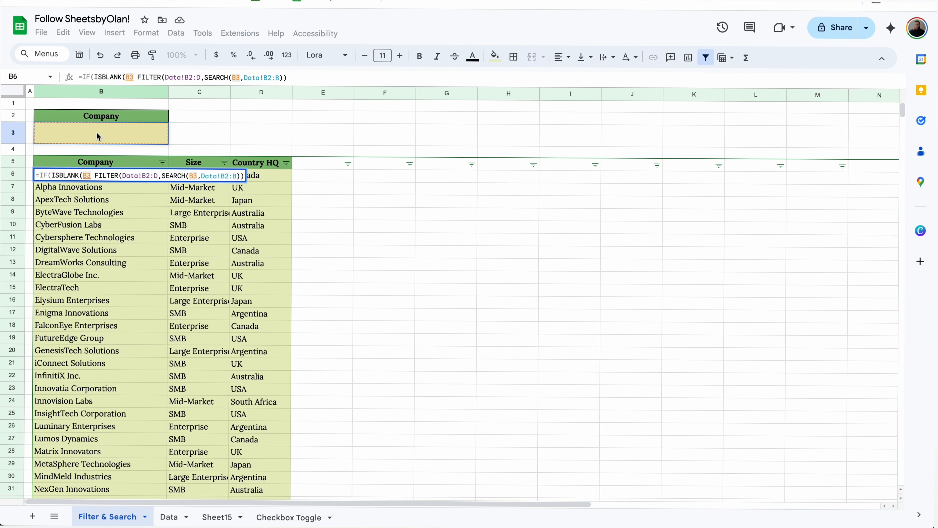
text(),,)
key(BackSpace)
text("N)
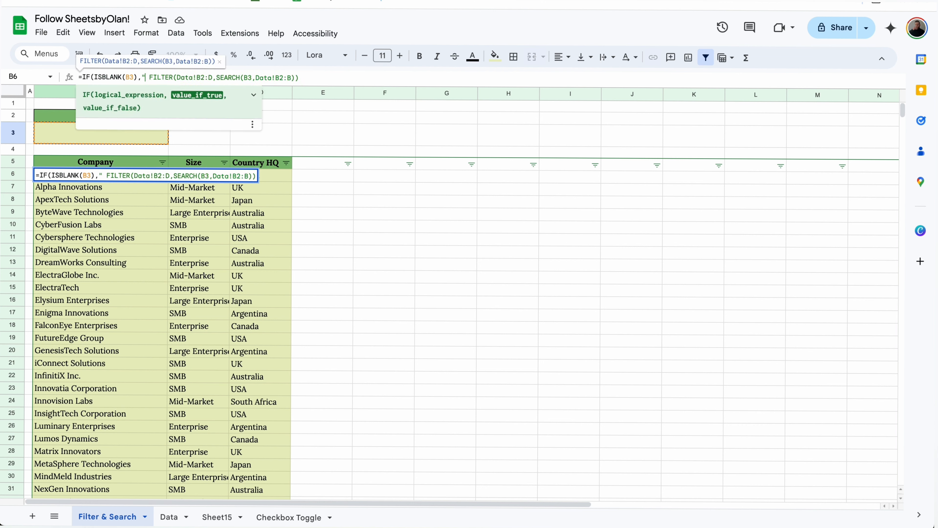
text(o active sea)
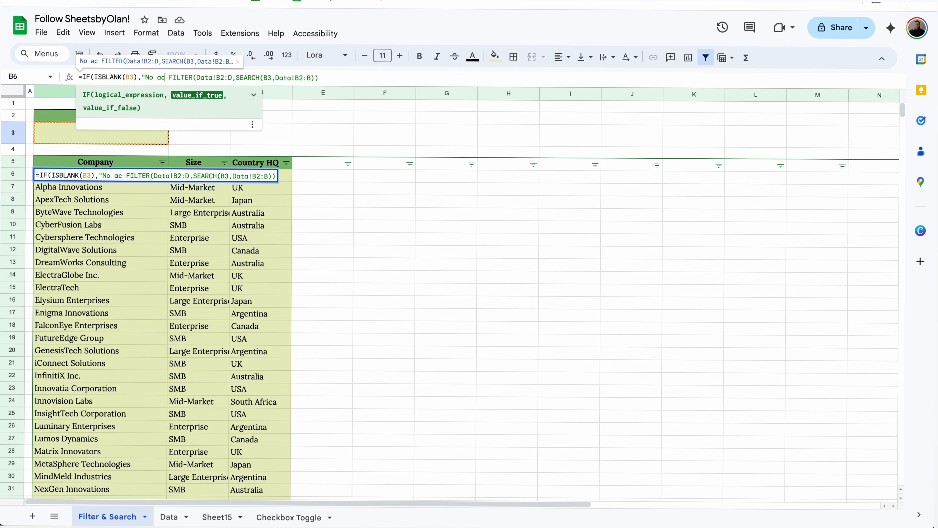
text(rch",)
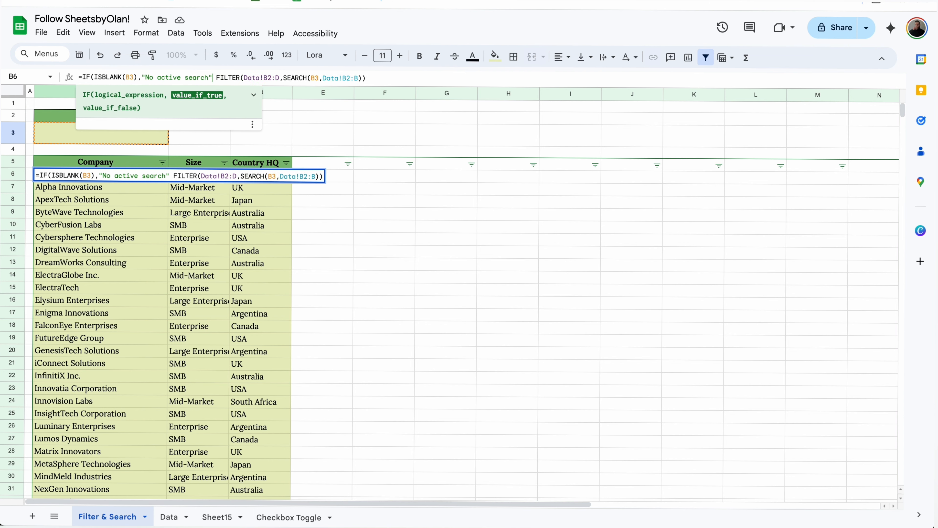
key(Return)
Step: Test the search again with 'st' in B3
click(125, 130)
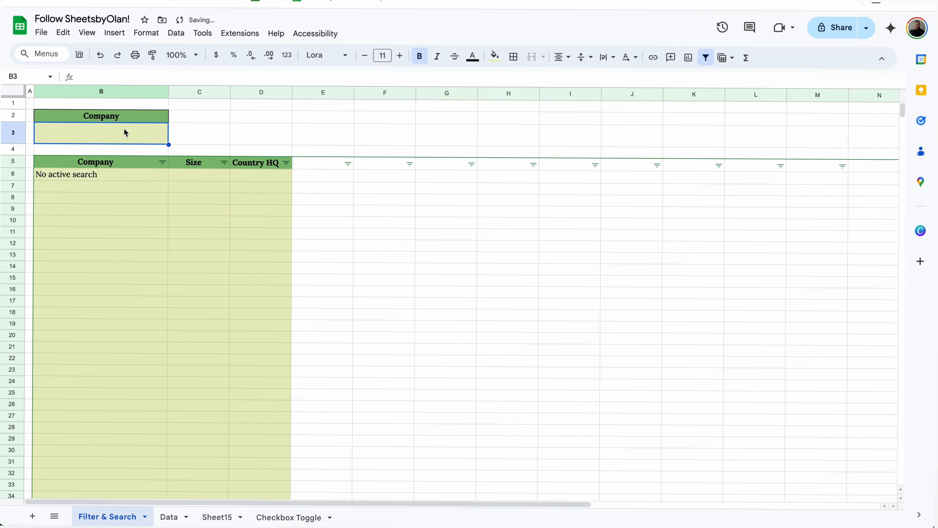
text(st)
key(Return)
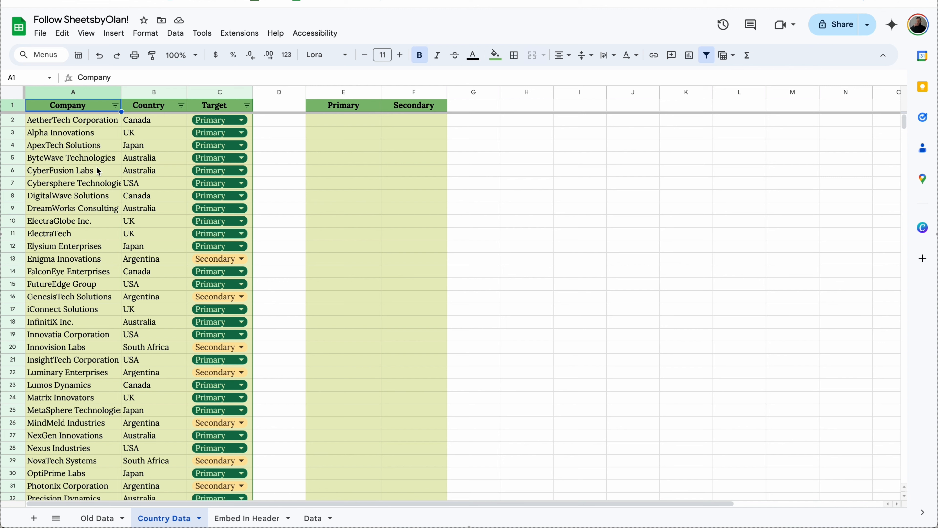
Step: Enter =FILTER(A2:A,C2:C=E1) in E2 to list Primary-target companies
click(349, 120)
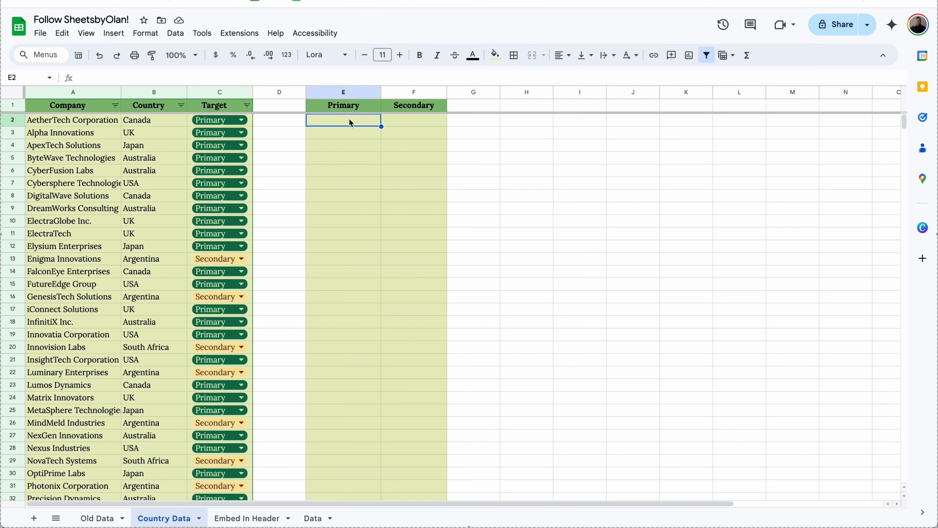
text(=filter)
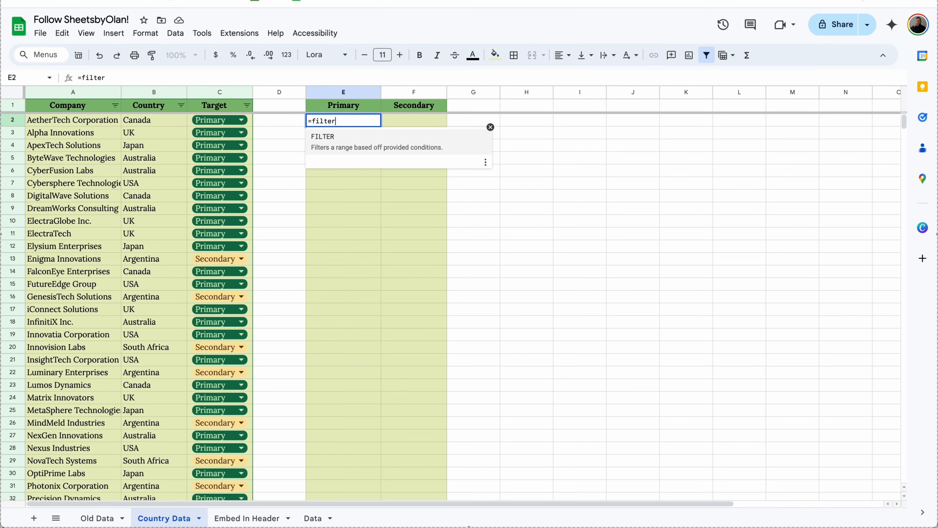
click(357, 137)
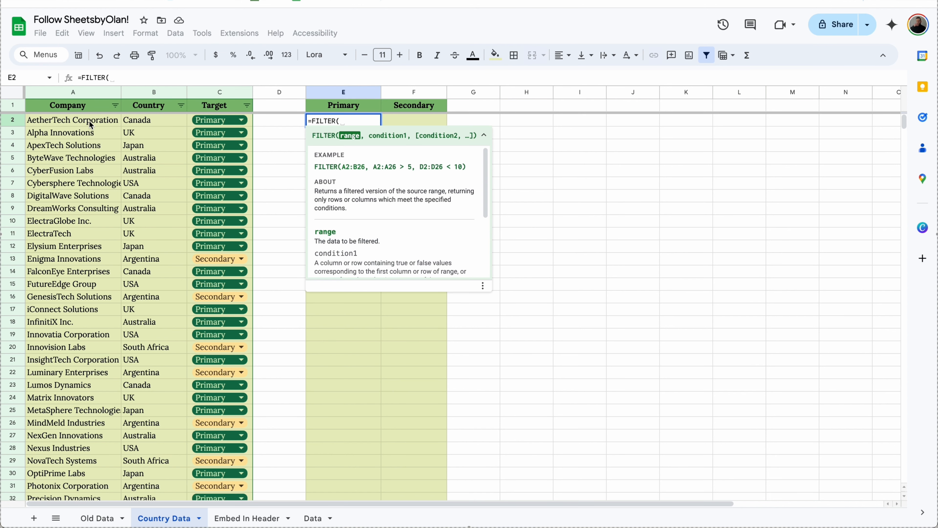
drag(90, 125, 79, 198)
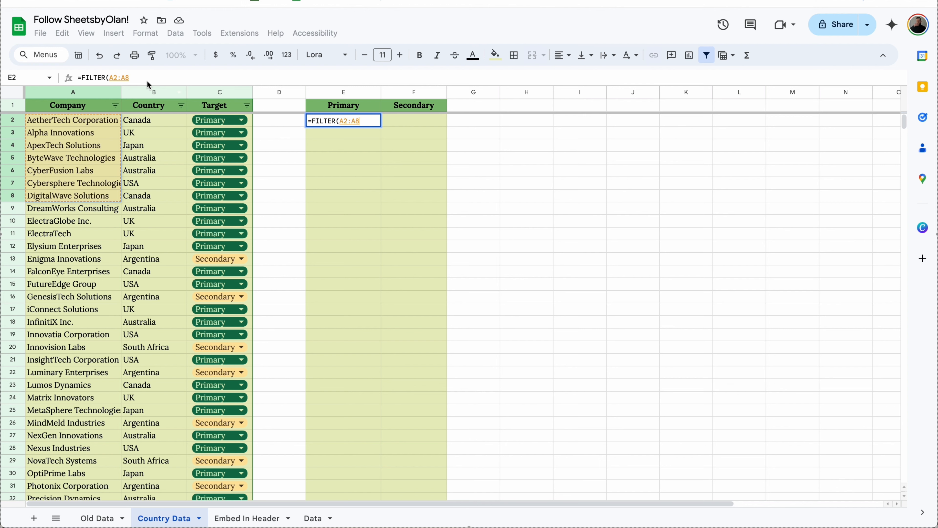
key(BackSpace)
text(,)
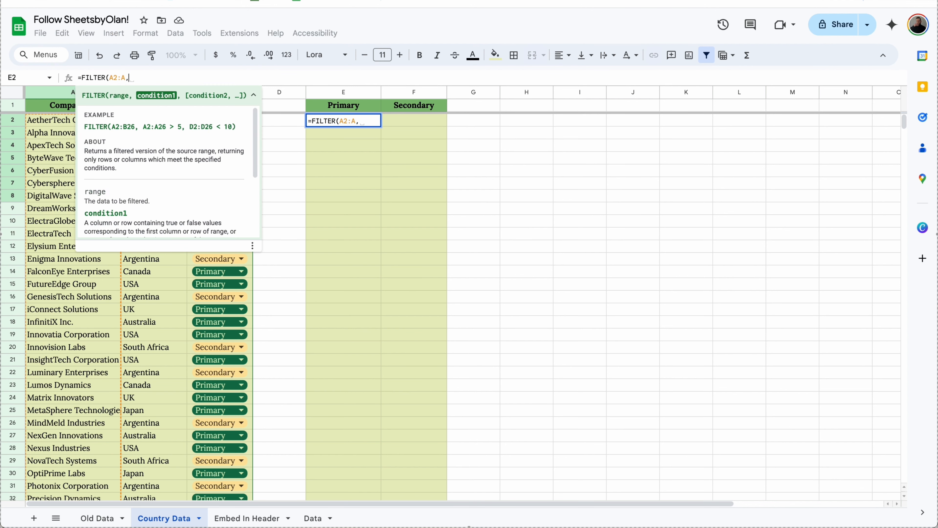
click(254, 96)
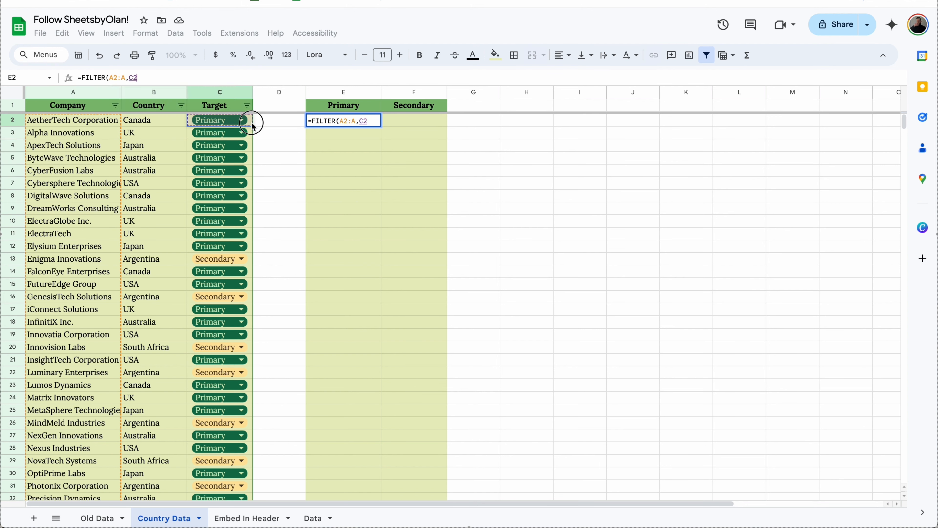
drag(251, 120, 251, 207)
key(BackSpace)
text(=)
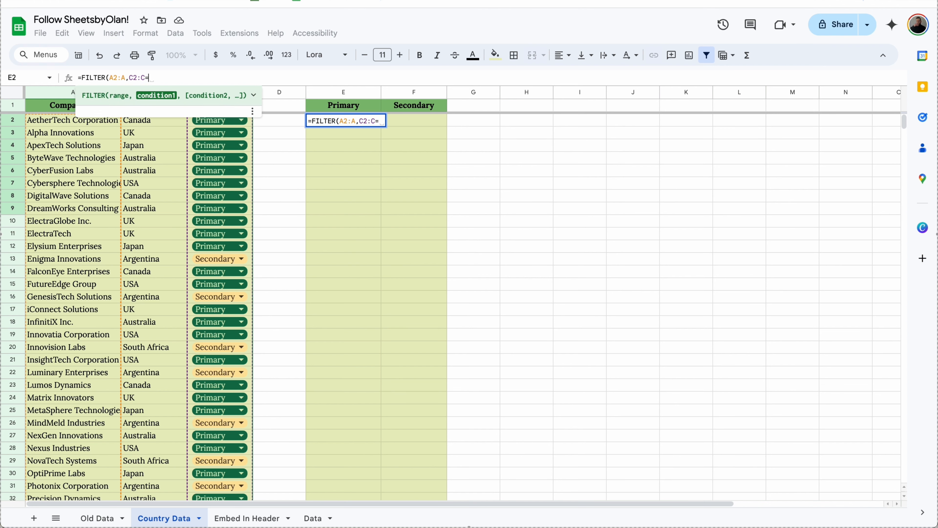
click(369, 107)
key(Return)
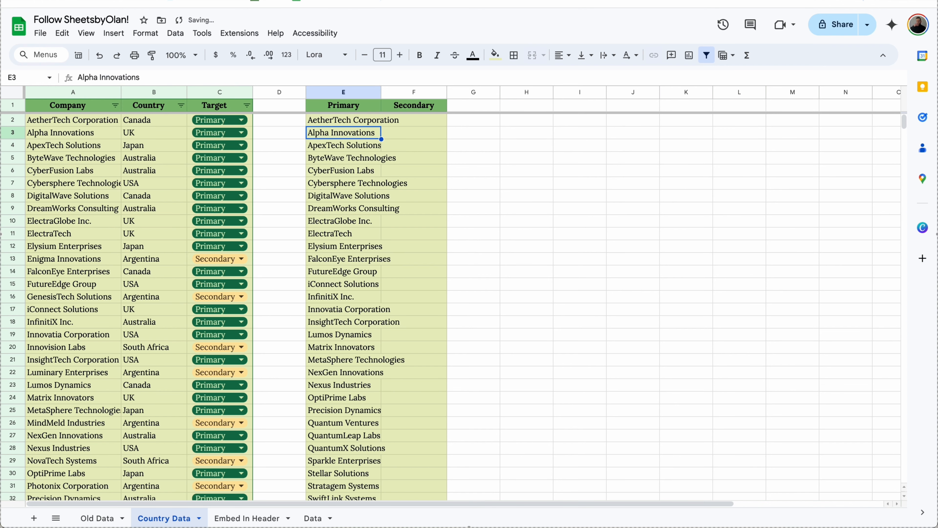
Step: Make the ranges absolute ($A$2:$A, $C$2:$C) and fill E2's formula into F2 for Secondary
scroll(360, 173, down, 5)
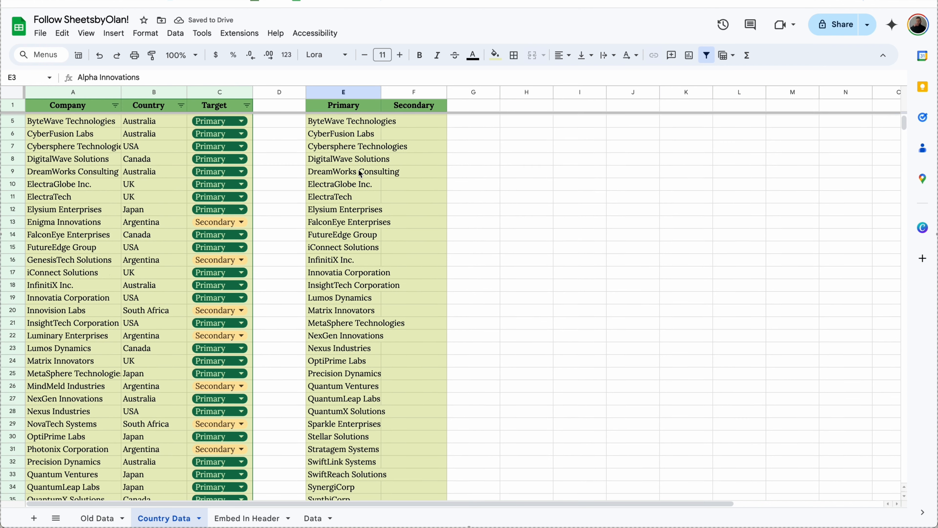
scroll(360, 173, up, 5)
scroll(360, 173, right, 1)
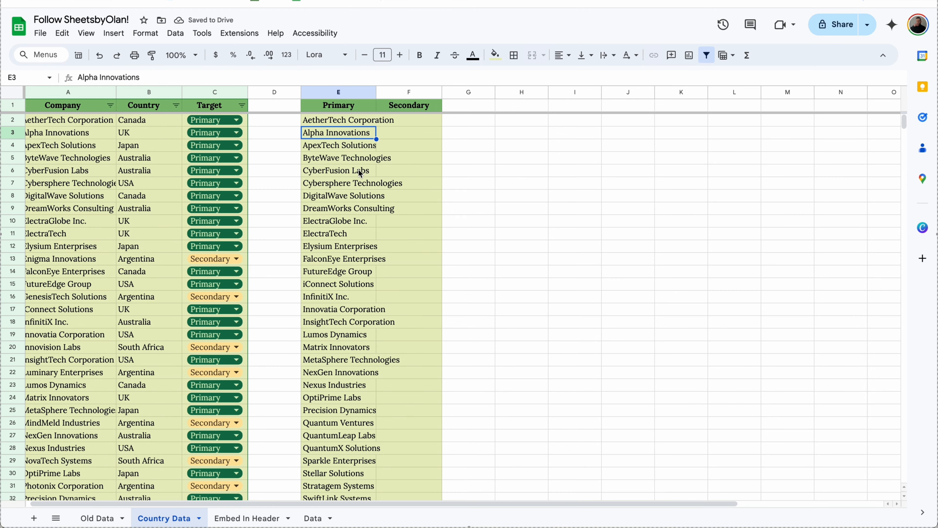
click(338, 121)
click(121, 78)
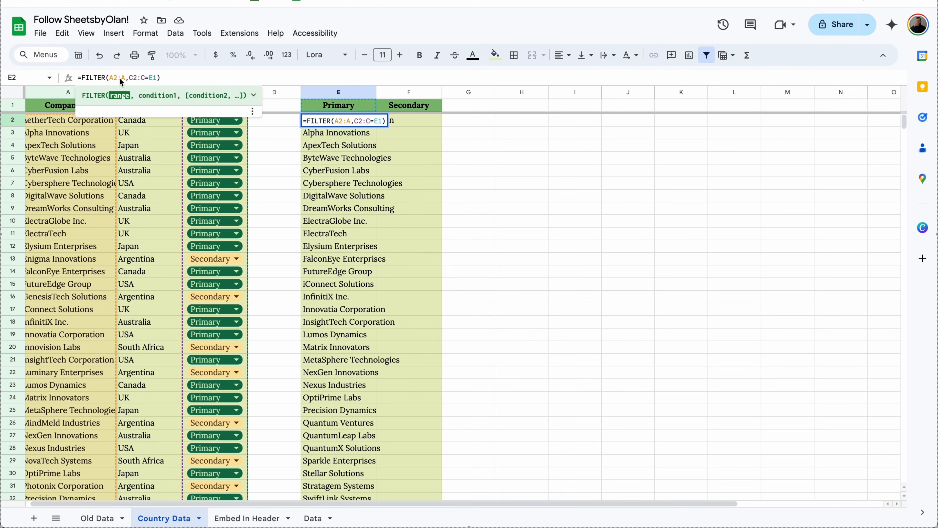
key(F4)
click(154, 79)
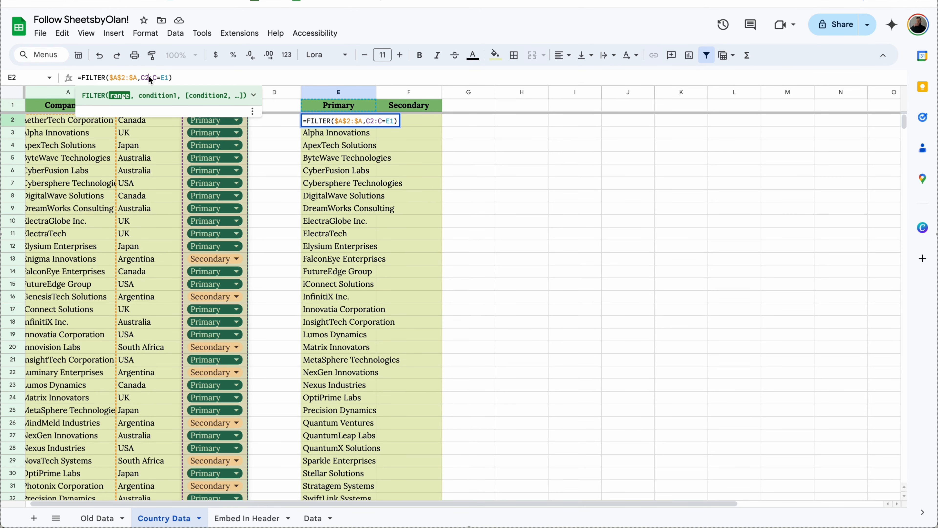
key(F4)
key(Return)
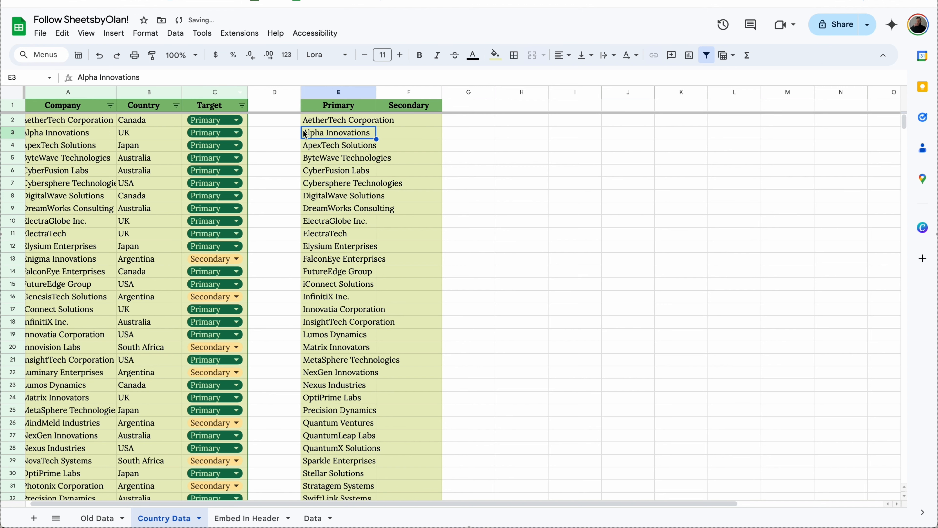
click(358, 121)
drag(377, 126, 404, 127)
click(452, 125)
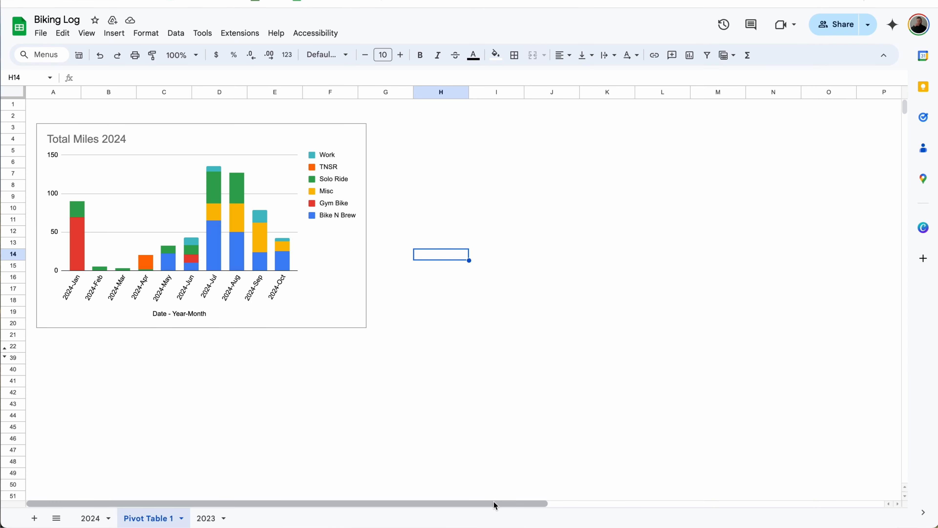
Step: Copy the Total Miles 2024 chart and paste it onto the Biking slide, linked to the spreadsheet
click(392, 0)
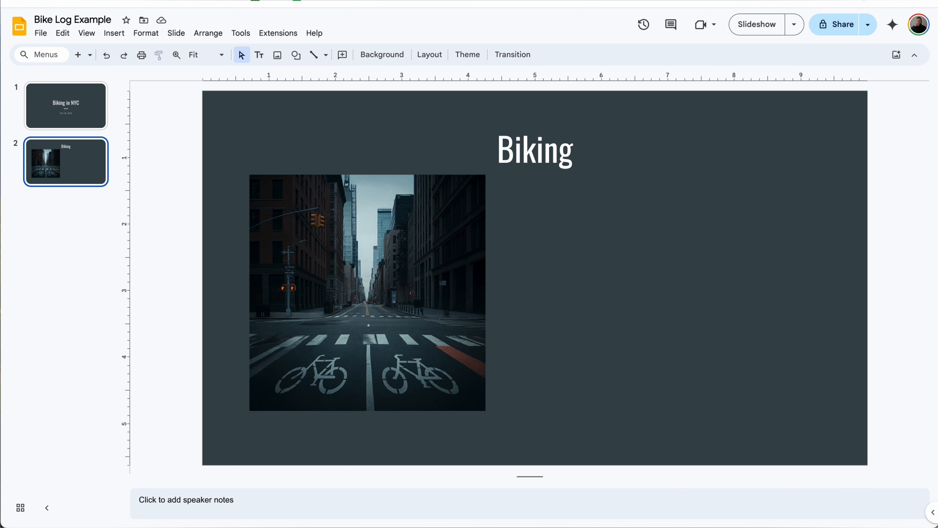
click(318, 1)
click(346, 283)
key(super+c)
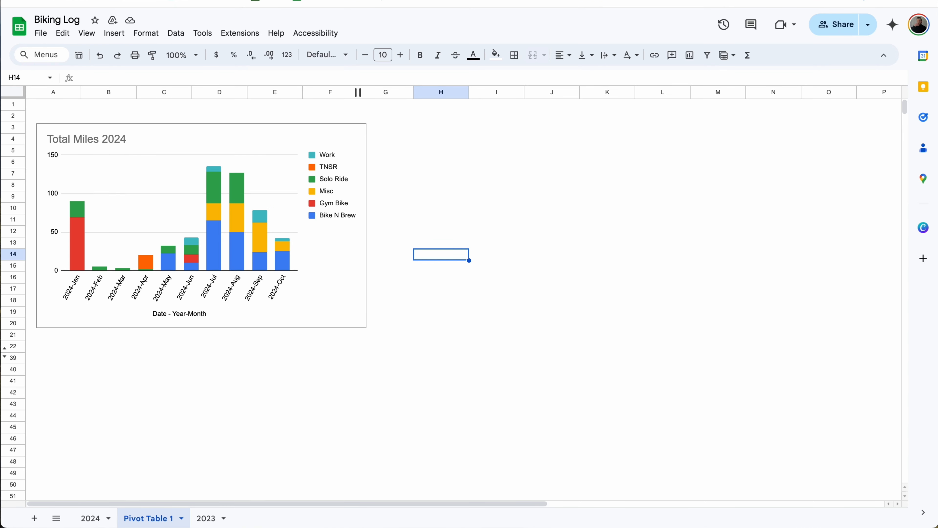
click(222, 1)
key(super+v)
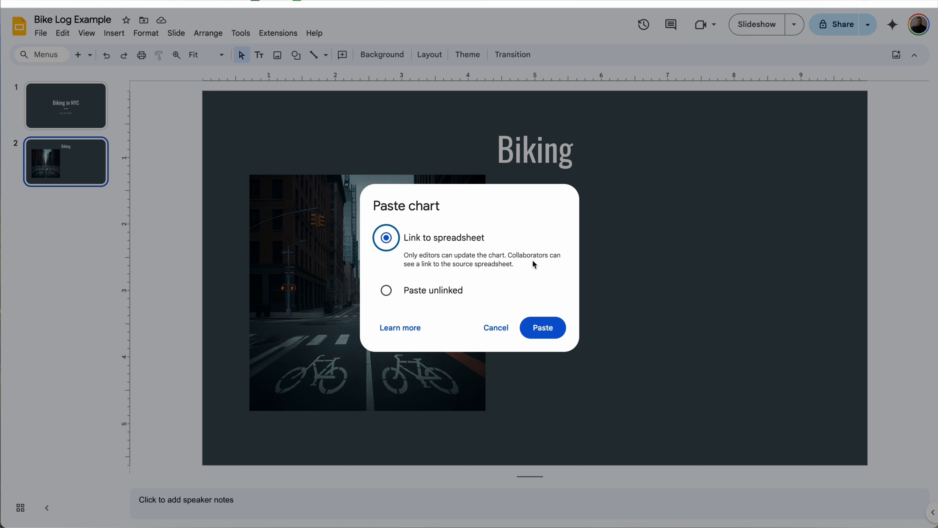
click(555, 329)
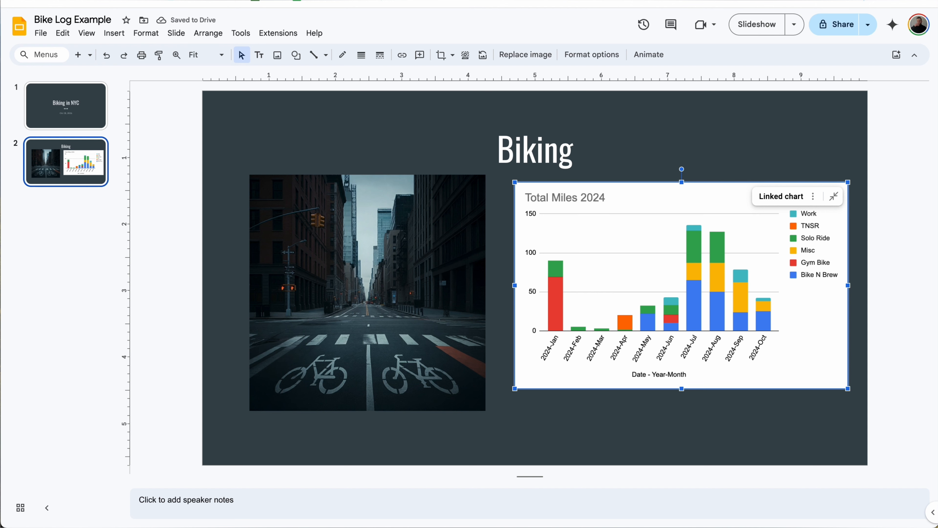
key(ctrl+Tab)
Step: Set the Total Miles 2024 chart's border colour to None
click(215, 140)
click(358, 132)
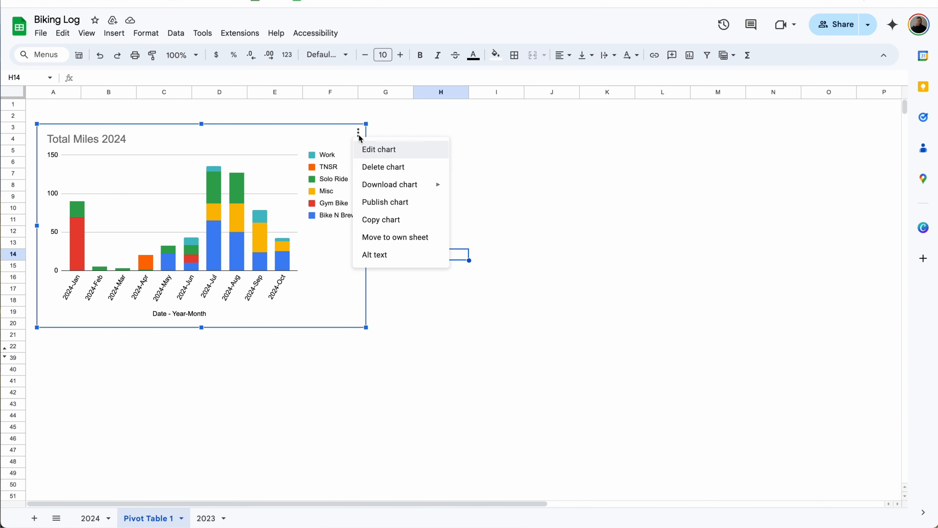
click(378, 149)
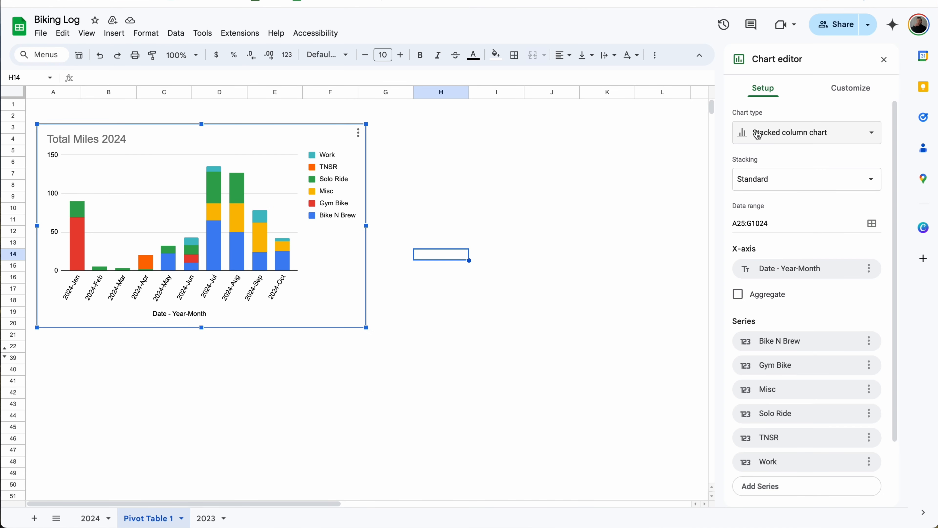
click(851, 85)
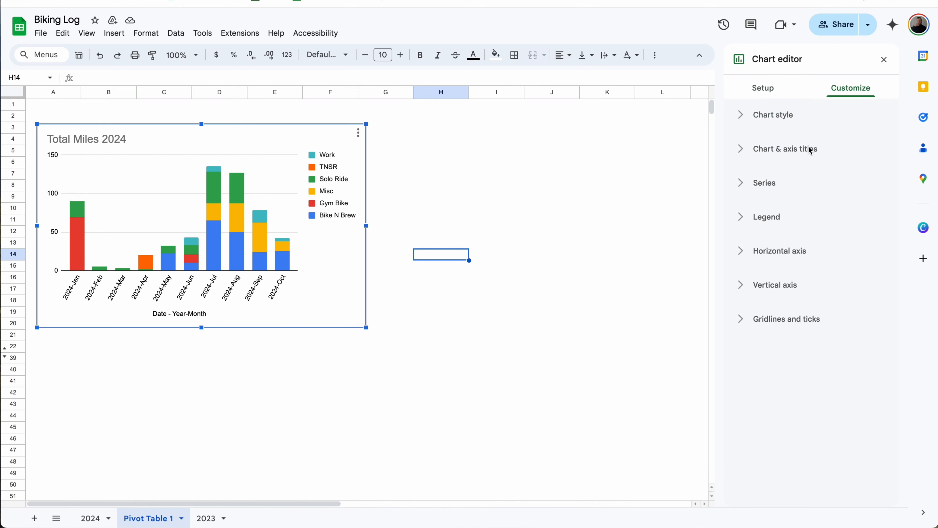
click(781, 122)
click(761, 163)
click(763, 207)
click(762, 232)
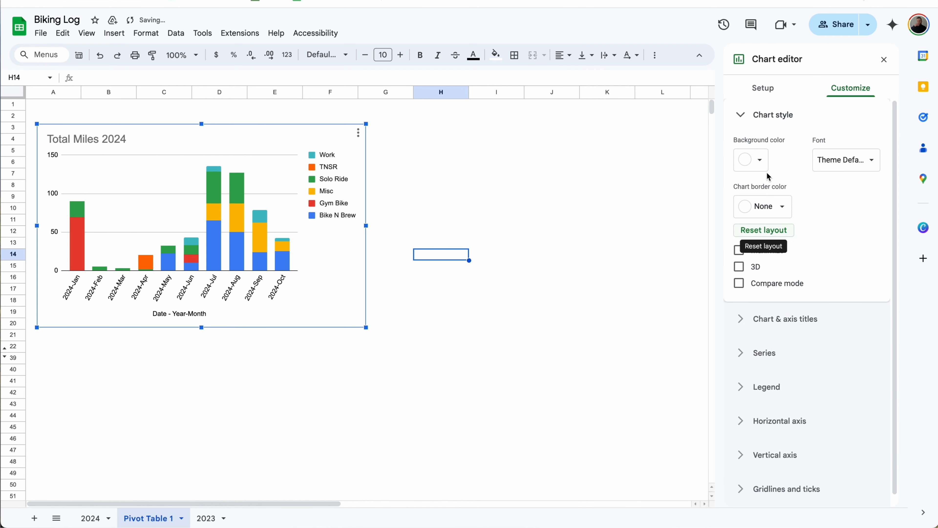
Step: Make the legend text, horizontal axis labels and horizontal axis title white
click(333, 190)
click(864, 360)
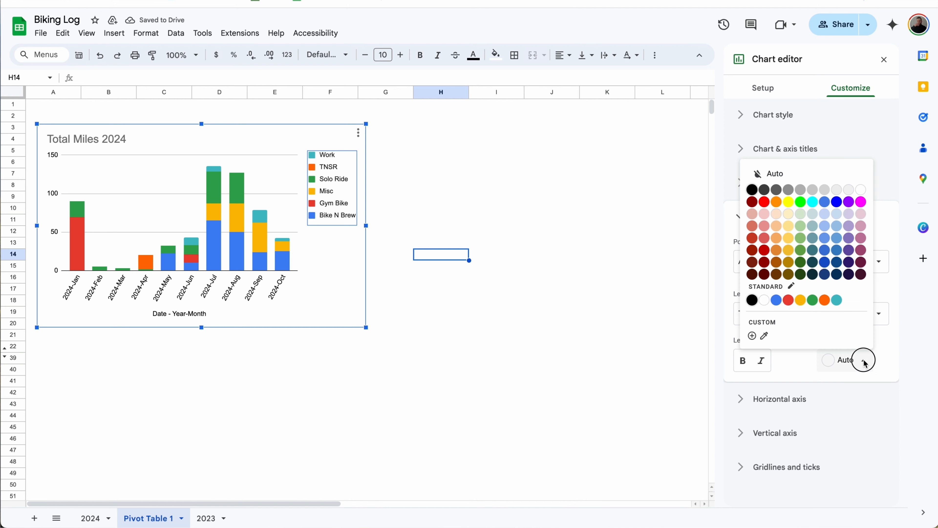
click(763, 300)
click(779, 389)
click(849, 342)
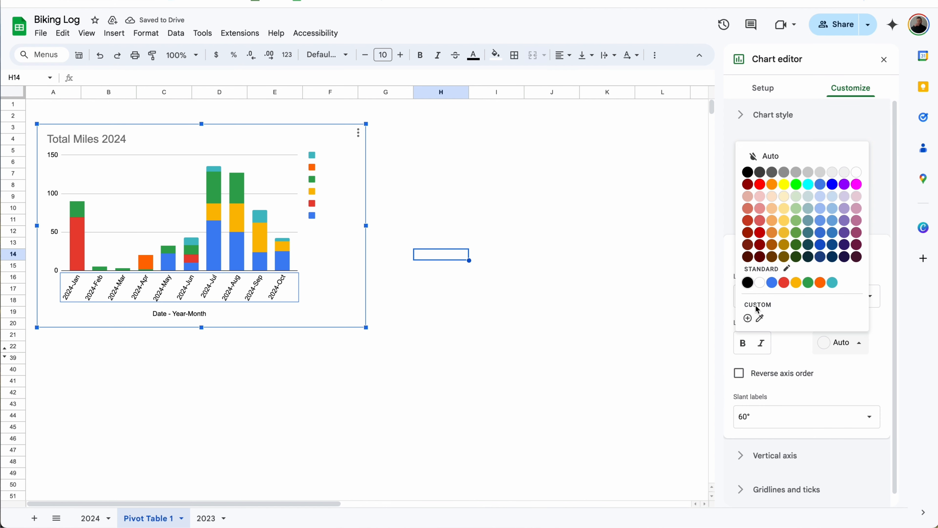
click(759, 282)
click(179, 314)
click(841, 319)
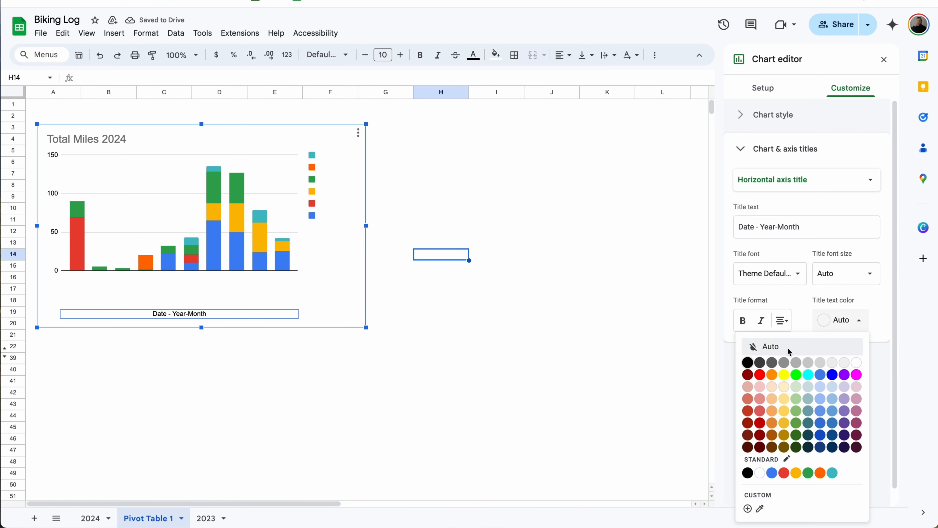
click(760, 473)
Step: Make the vertical axis labels and chart title white, then close the chart editor
click(53, 212)
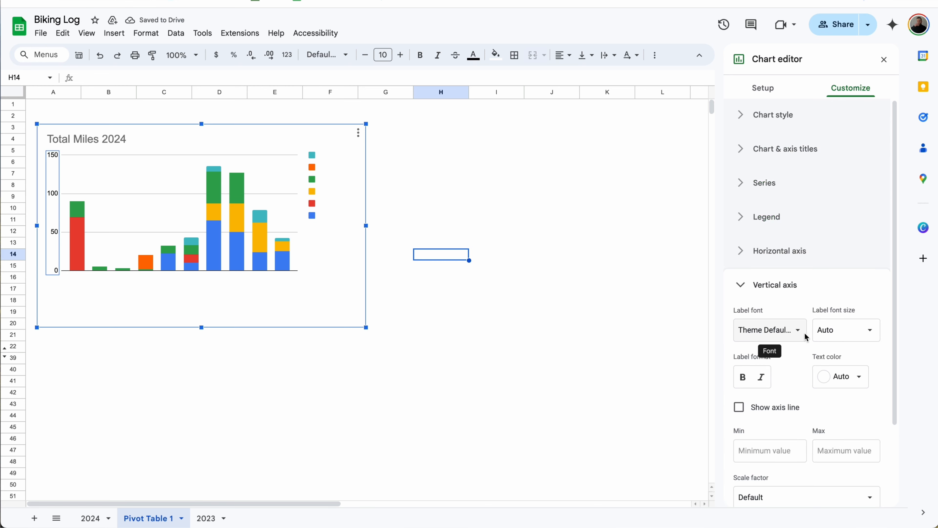
click(840, 376)
click(760, 315)
click(128, 139)
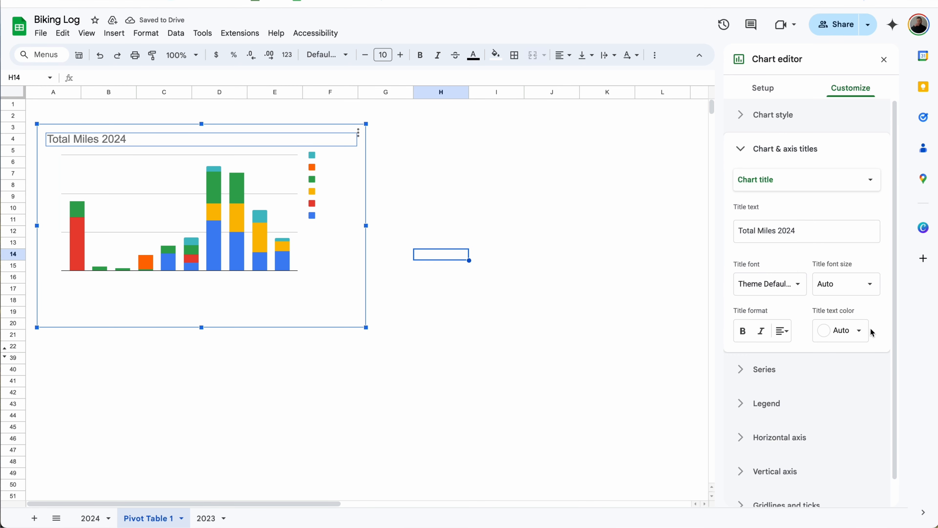
click(841, 330)
click(760, 270)
click(446, 270)
click(369, 1)
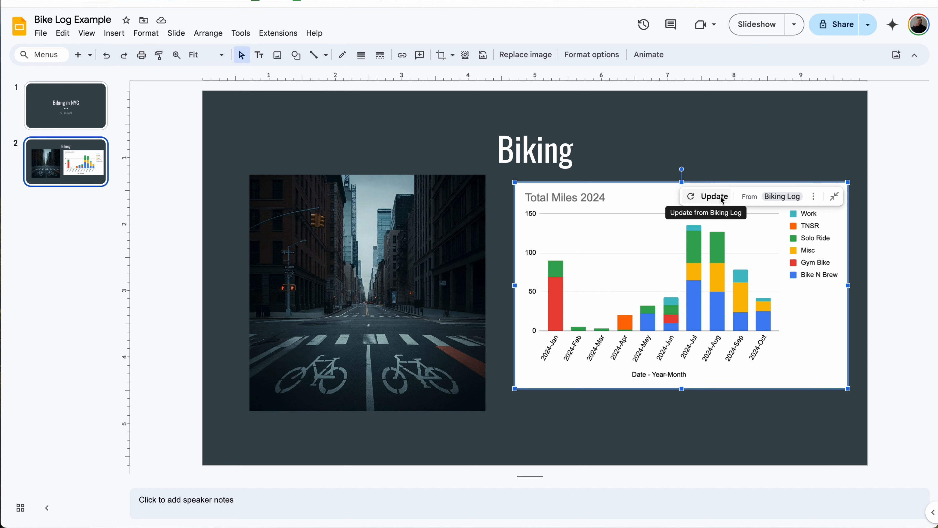
Step: Update the linked chart on the slide and nudge it slightly lower beside the street photo
click(722, 199)
click(797, 158)
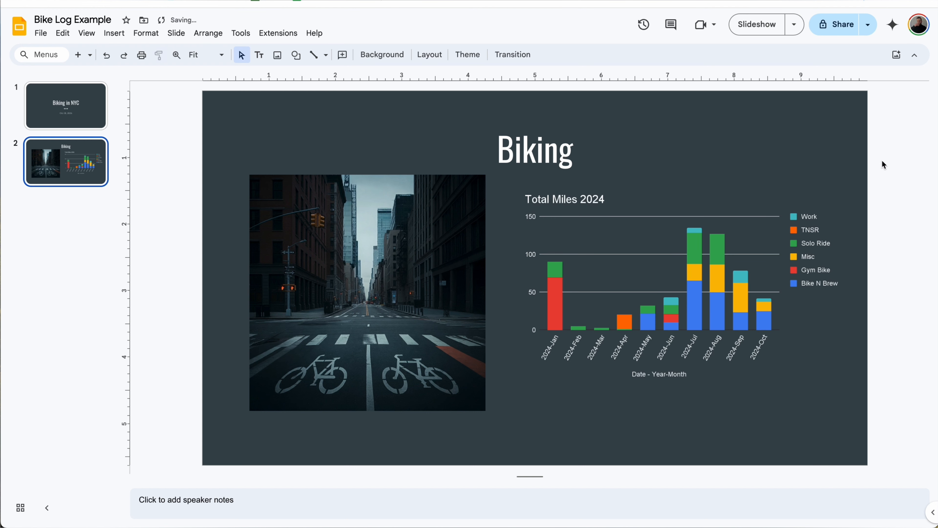
click(734, 234)
drag(734, 234, 738, 242)
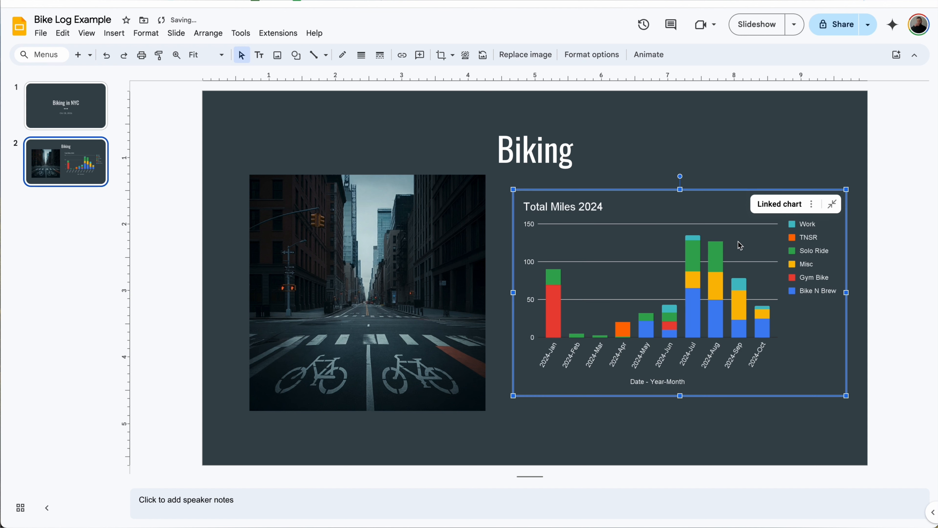
click(867, 261)
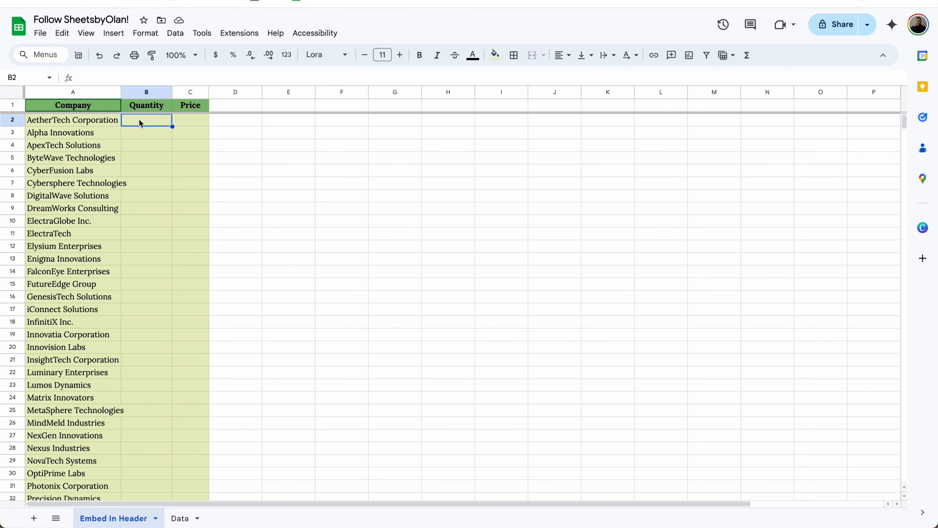
Step: Cut the XLOOKUP formula out of B2, leaving that cell empty
text(=XLOOKUP(A2,Data!A:A,Data!B:B,))
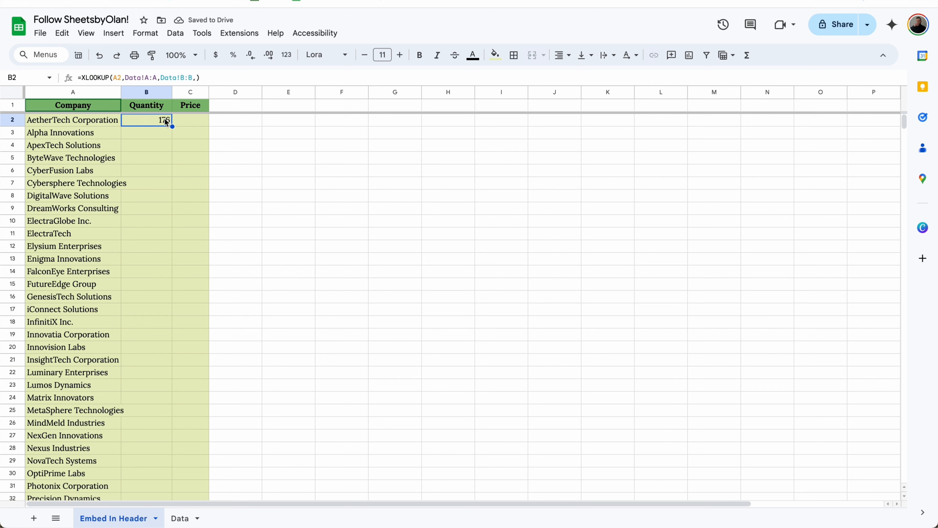
drag(213, 80, 84, 83)
key(ctrl+x)
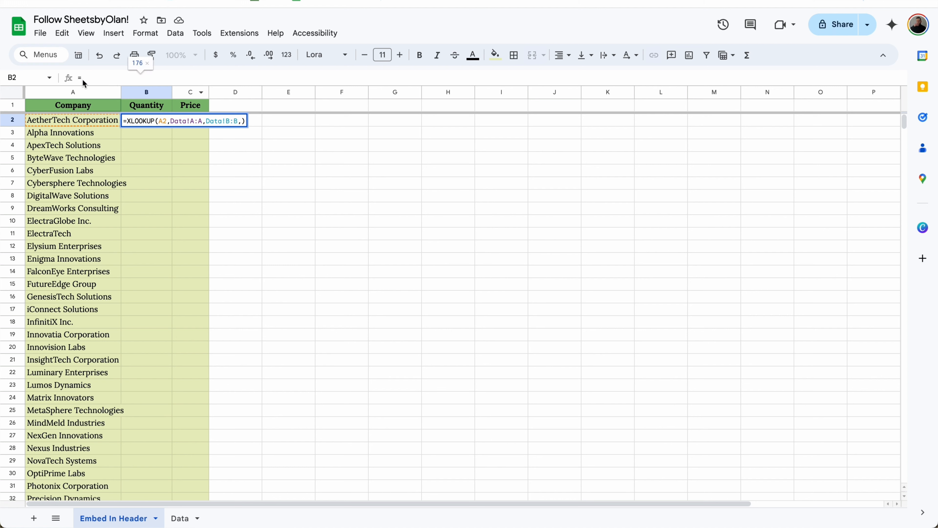
key(BackSpace)
key(Return)
Step: Rewrite B1 as ={"Quantity";ARRAYFORMULA(XLOOKUP(…A2:A…))} so the header fills the quantities
click(134, 108)
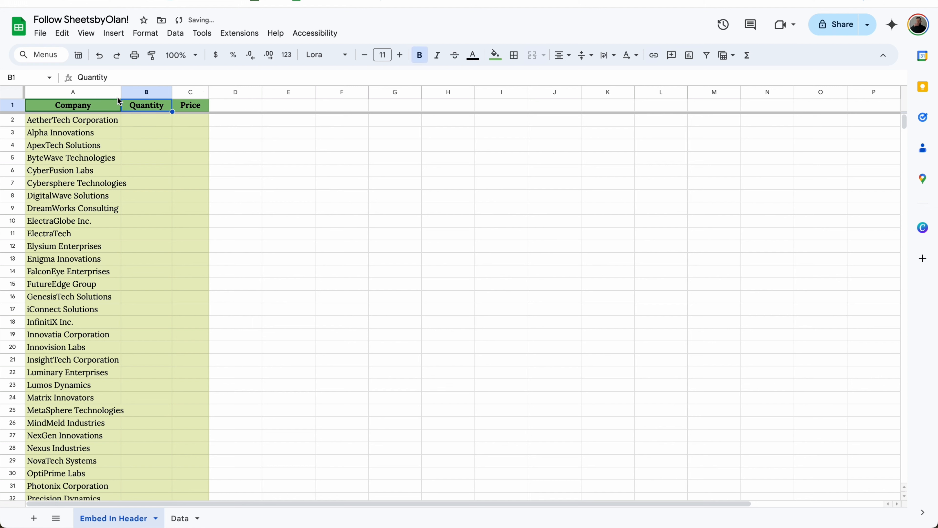
click(80, 78)
text(=)
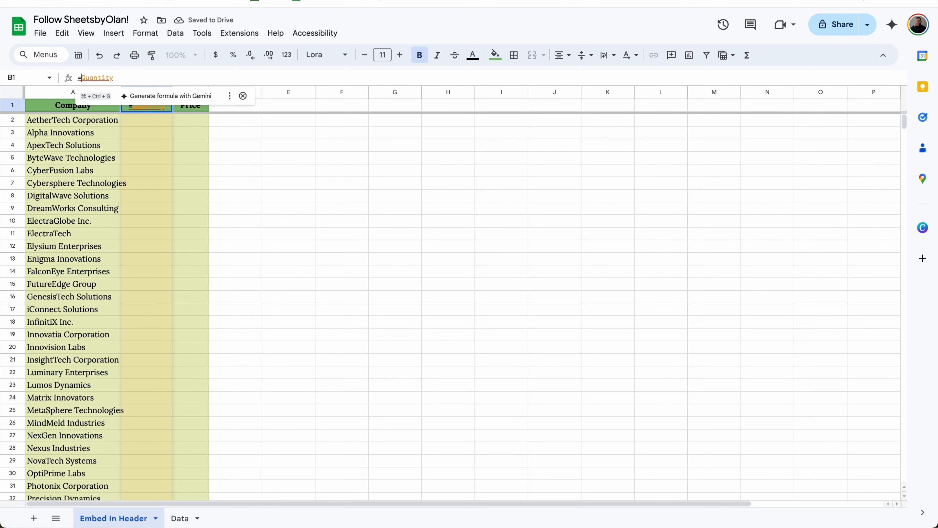
text({")
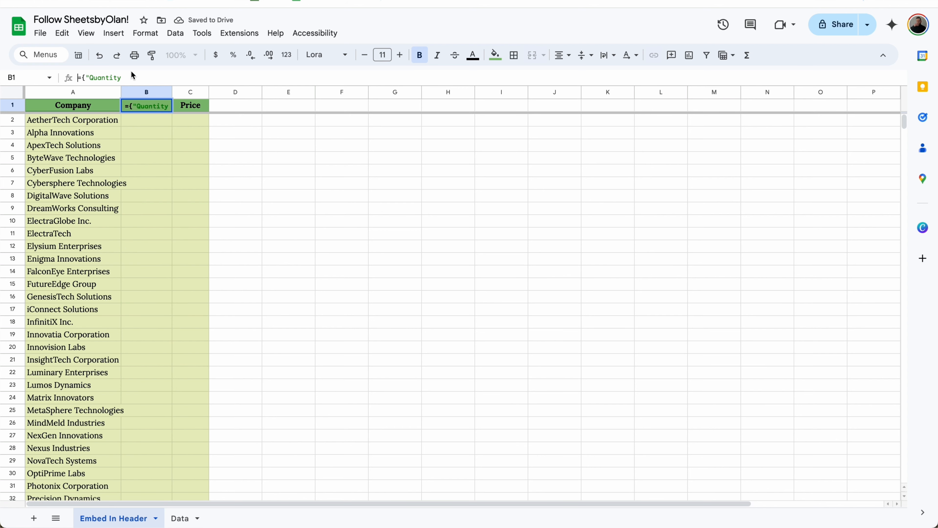
click(134, 77)
text(";)
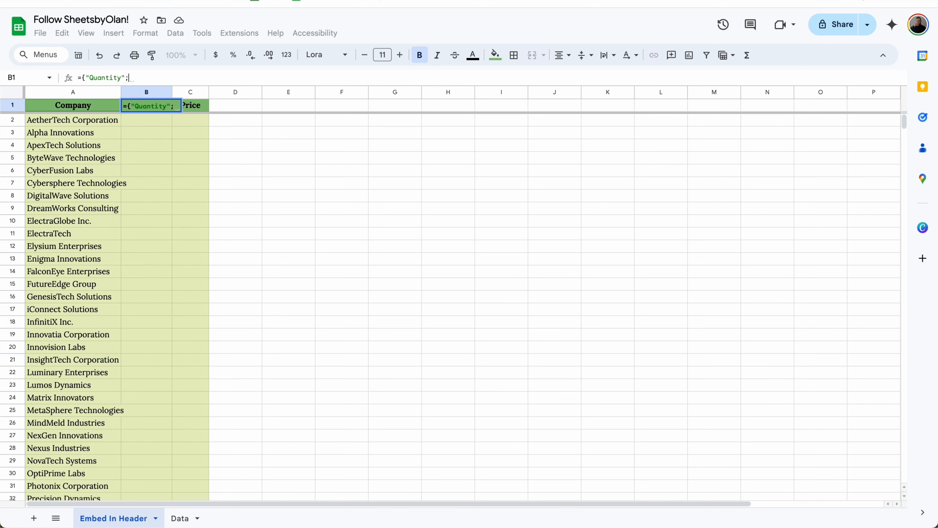
key(ctrl+v)
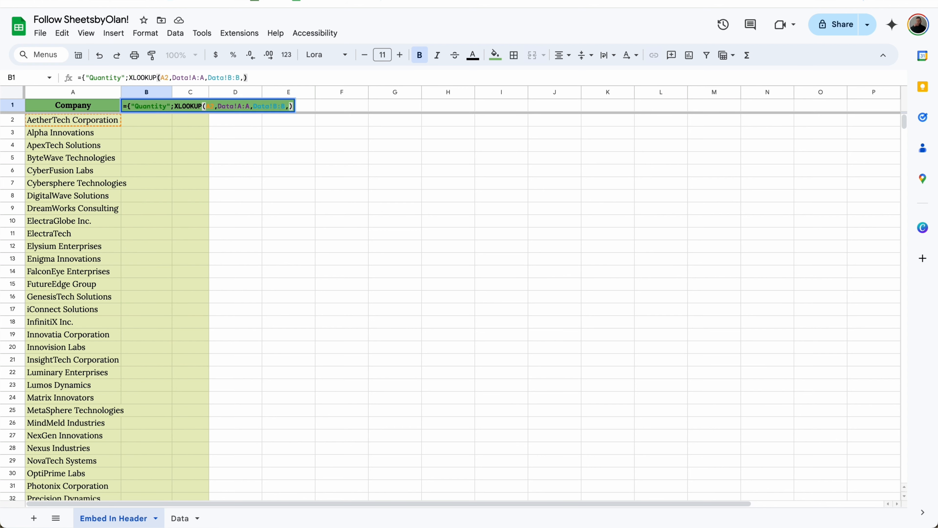
click(130, 77)
text(ARRAYFORM)
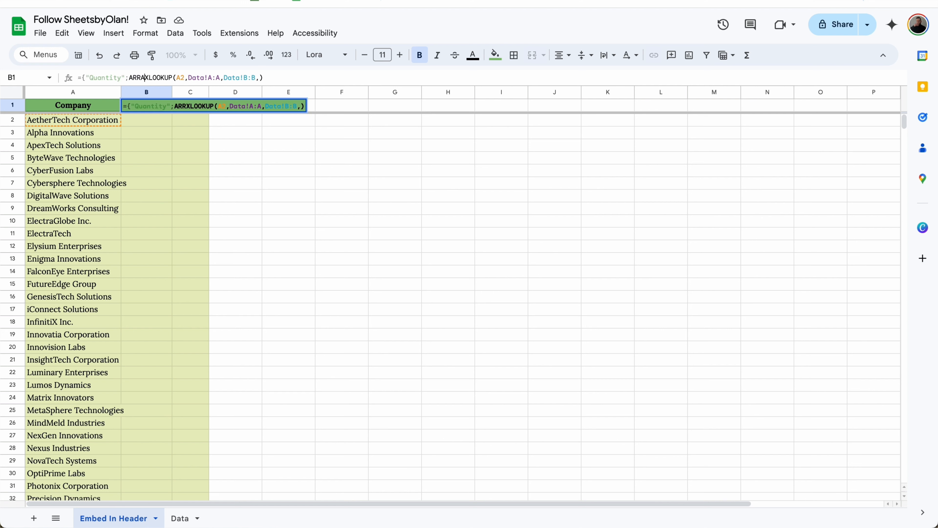
text(ULA()
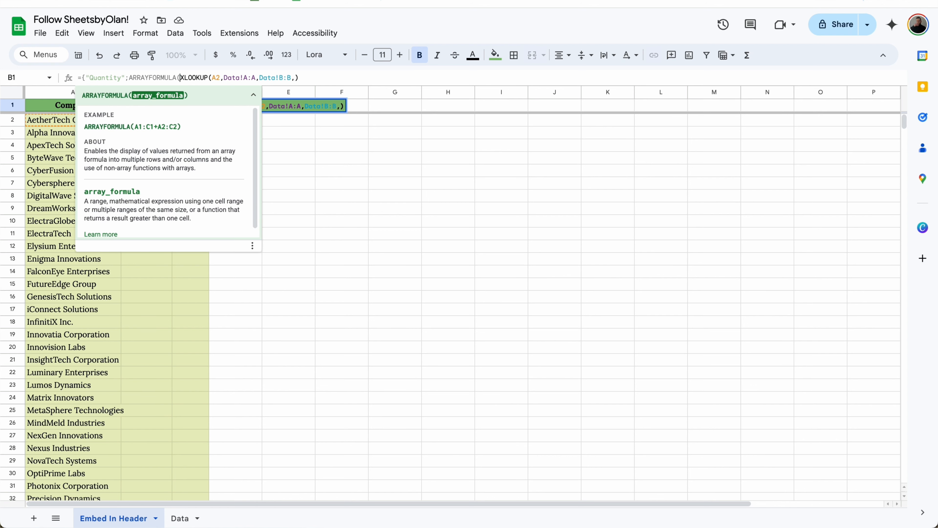
click(220, 79)
text(:A)
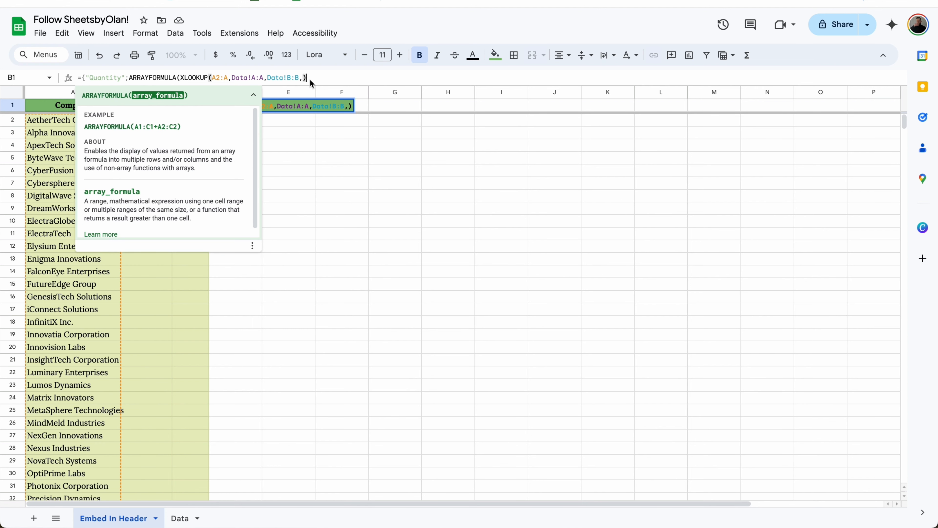
text())
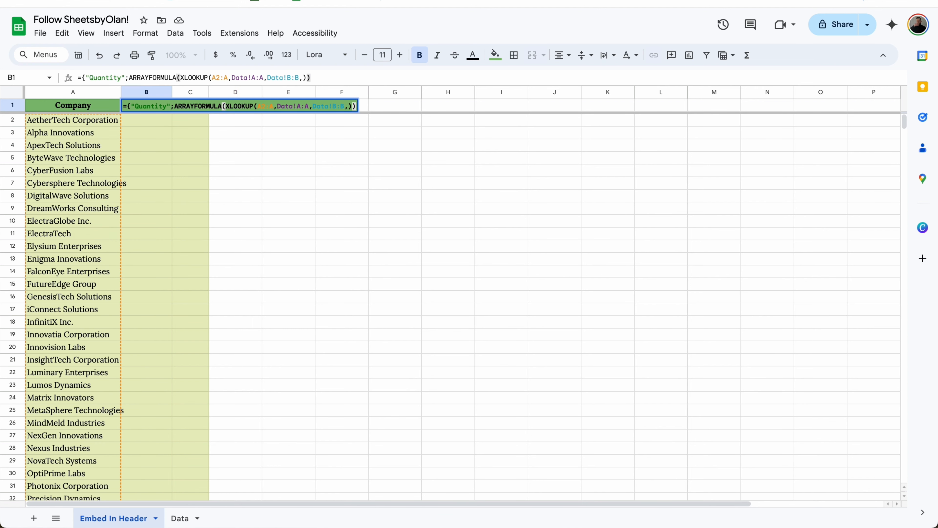
text(})
key(Return)
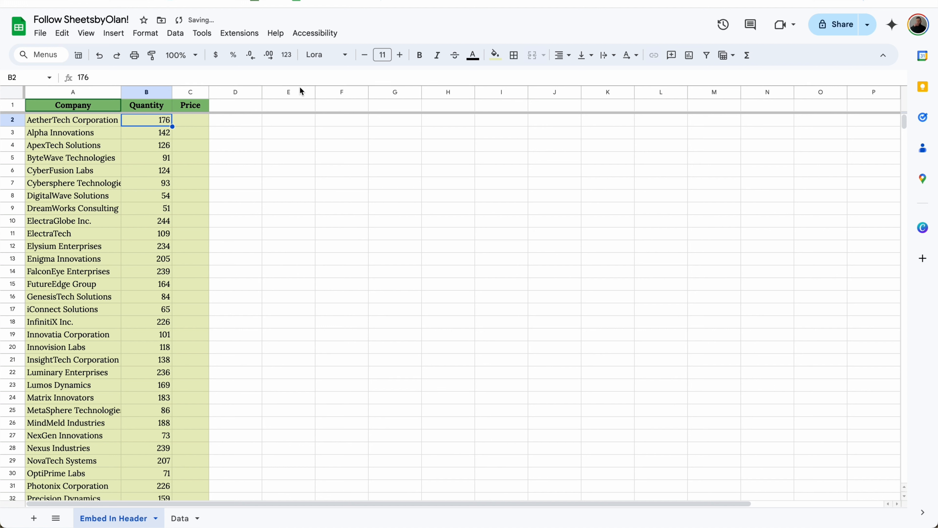
Step: Copy VirtuTech Industries and Xcelerate Industries into A52 and A53 below the list
key(Down)
key(Down)
key(Down)
key(Down)
key(Down)
key(Down)
key(Down)
key(Down)
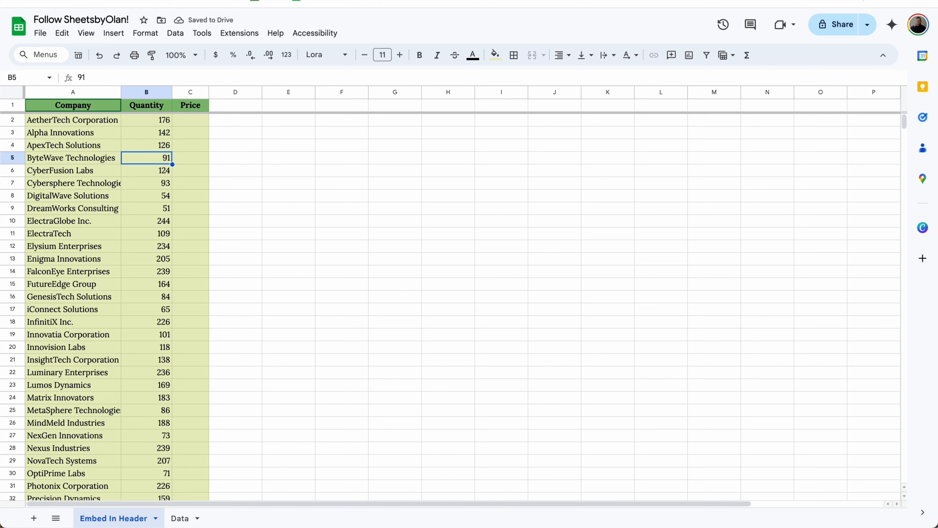
key(Down)
key(Down)
key(Down)
key(Down)
key(Down)
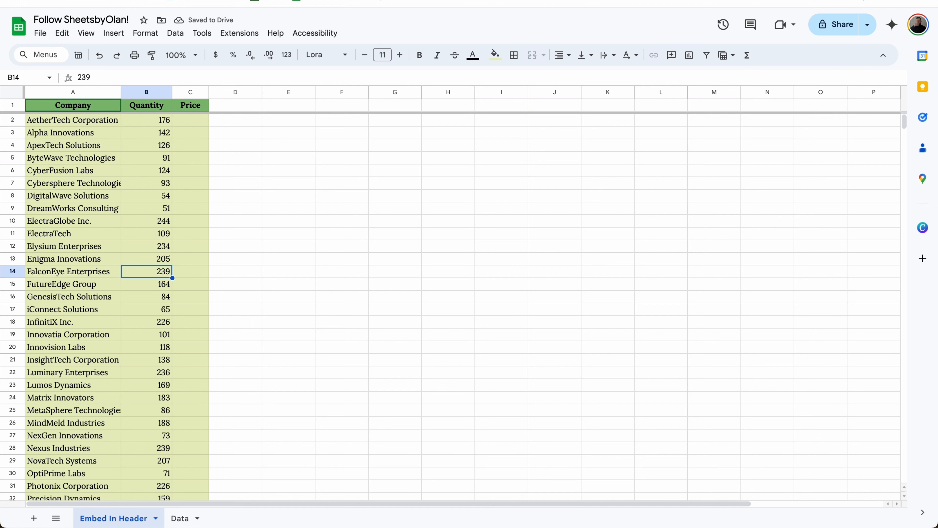
click(147, 106)
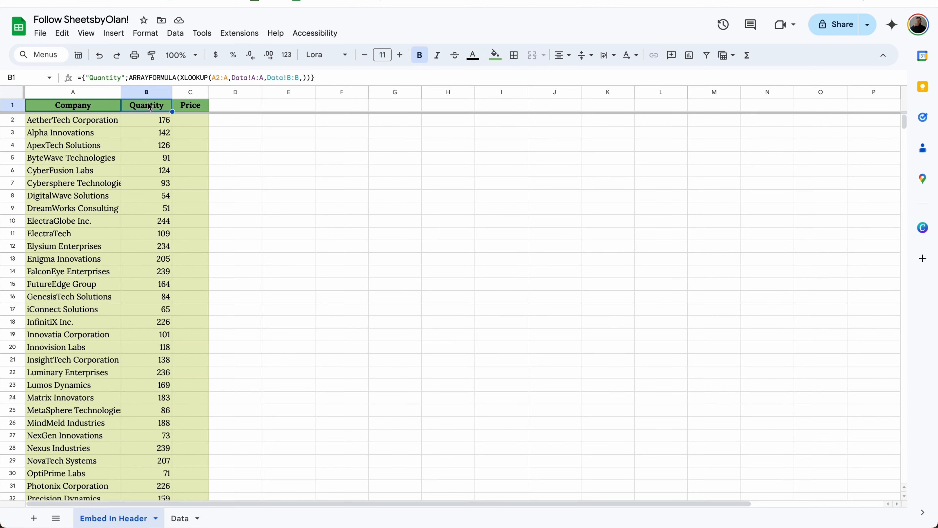
scroll(147, 111, down, 10)
click(73, 346)
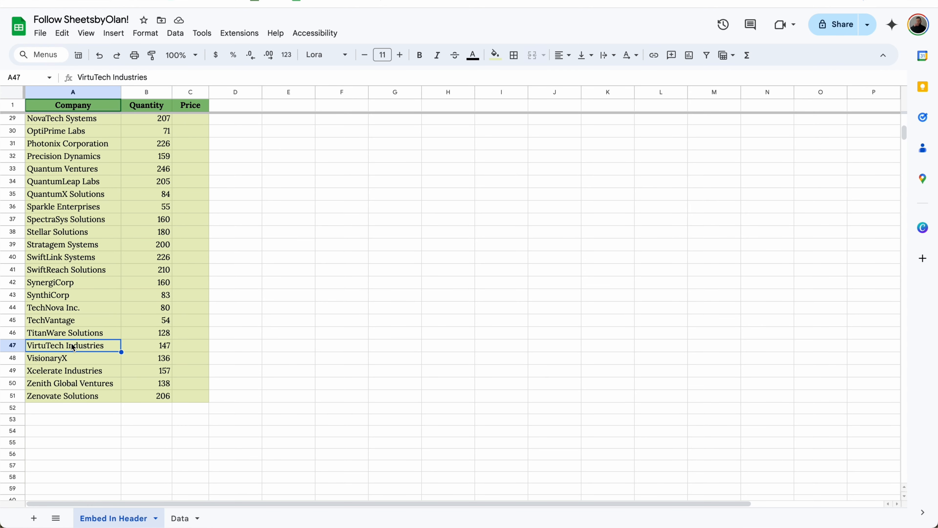
click(75, 406)
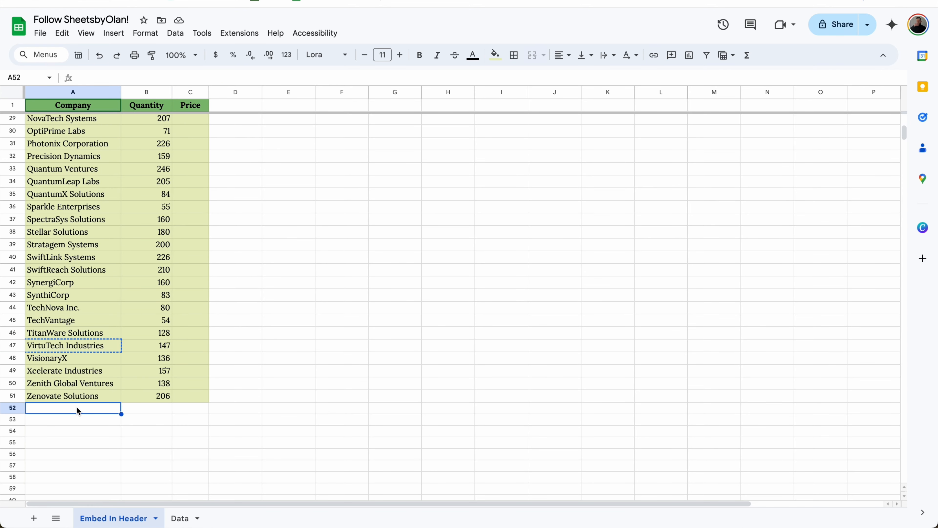
text(VirtuTech Industries)
click(82, 375)
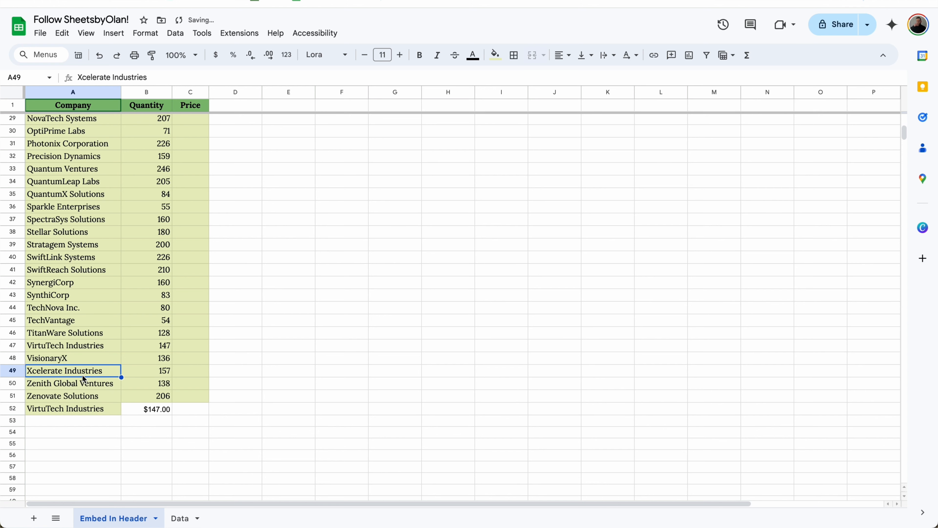
key(ctrl+c)
click(82, 419)
key(ctrl+v)
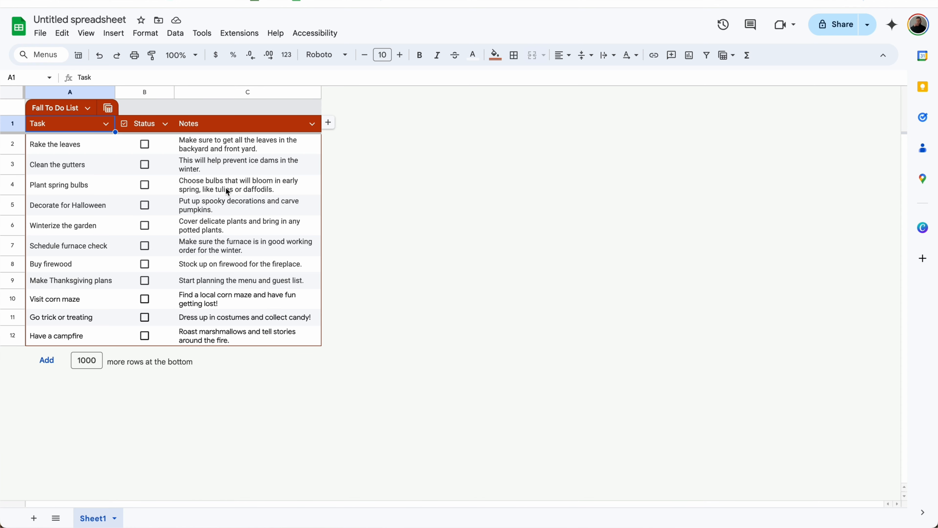
Step: Select the task list A2:C12 and start a conditional formatting rule using a custom formula
click(146, 147)
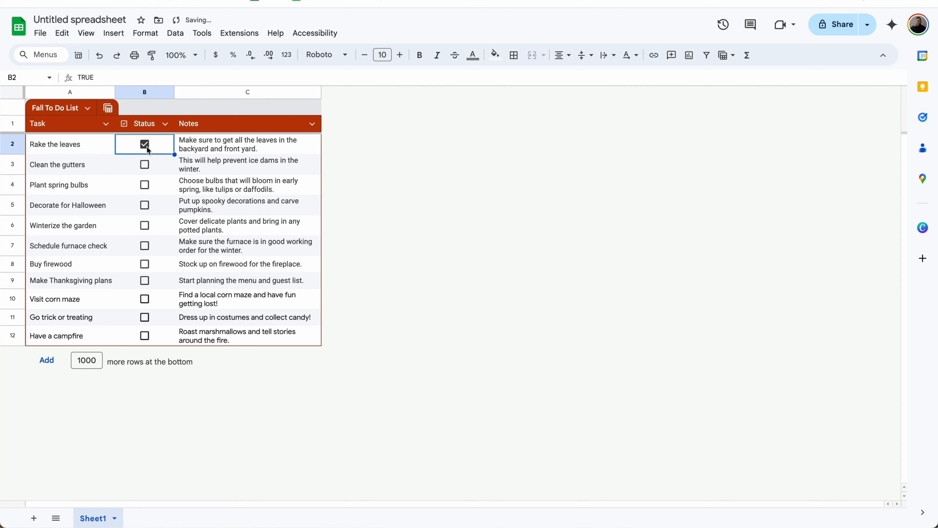
click(147, 146)
drag(62, 143, 262, 346)
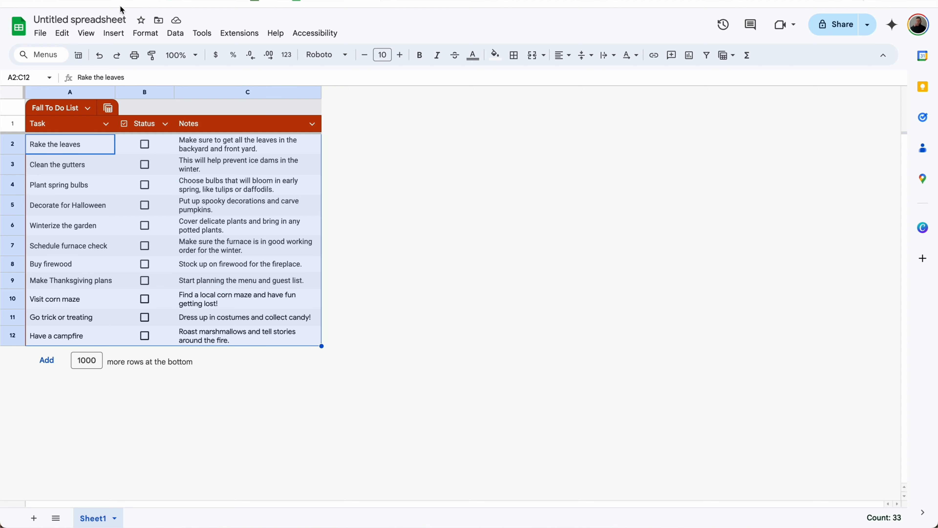
click(144, 37)
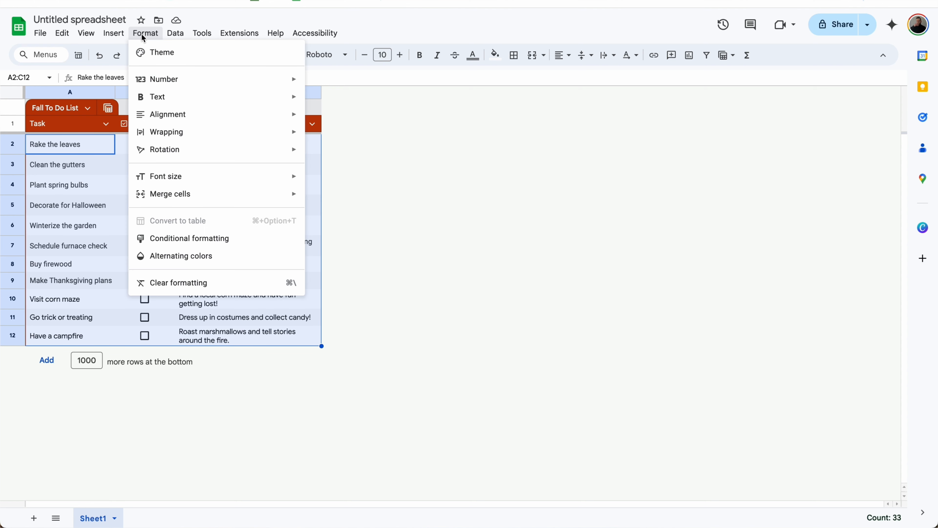
click(204, 239)
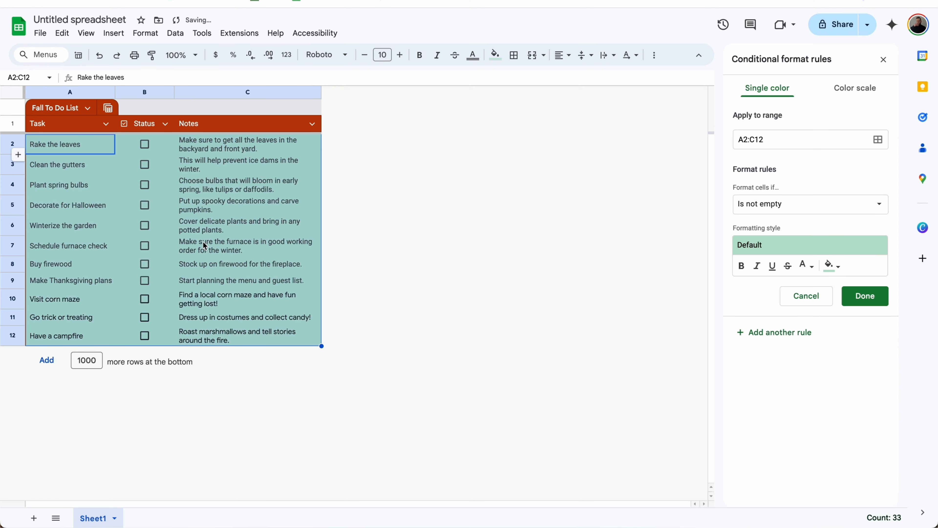
click(787, 203)
scroll(779, 347, down, 1)
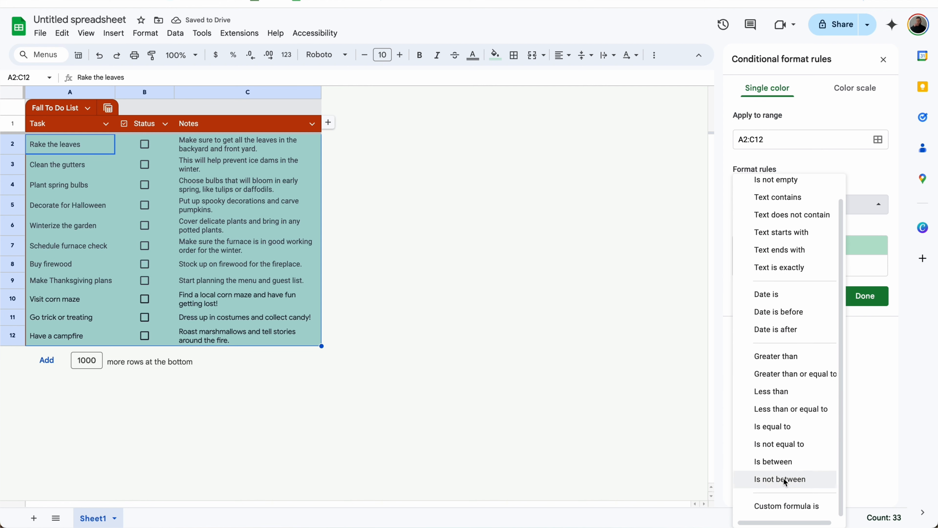
click(788, 508)
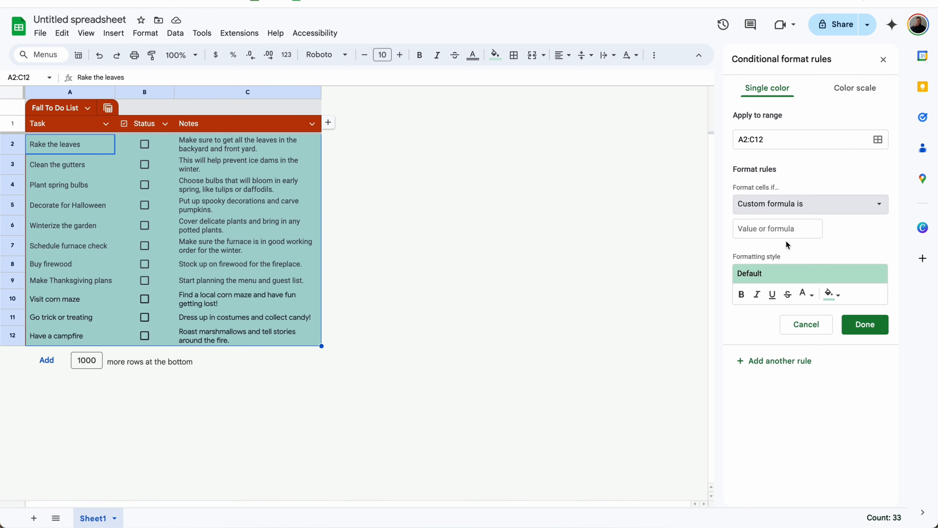
Step: Enter the rule formula =B2=TRUE, pick a fill colour and strikethrough, and save it
click(783, 232)
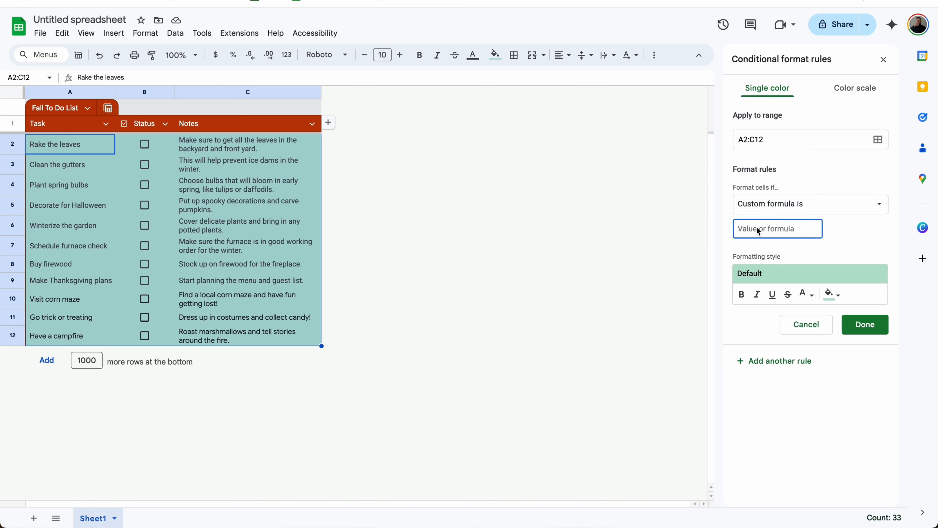
text(=B2=)
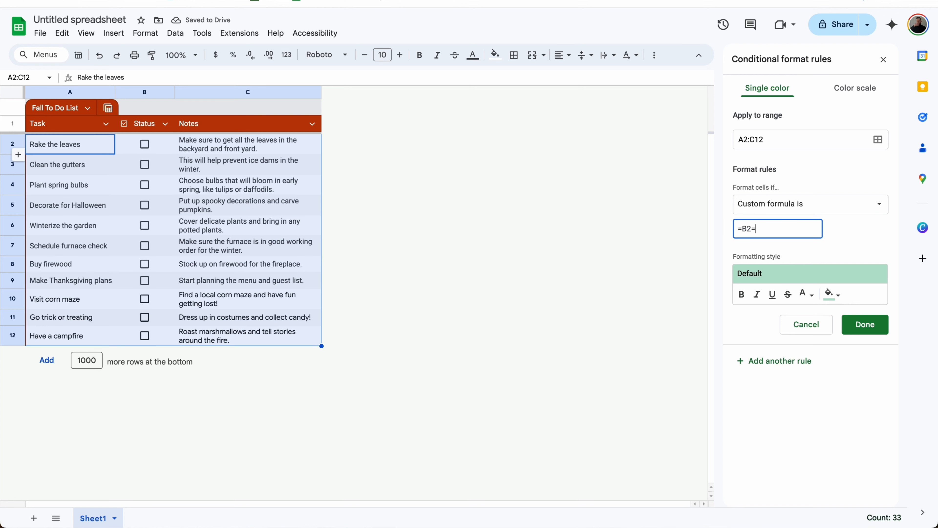
text(TRUE)
click(827, 296)
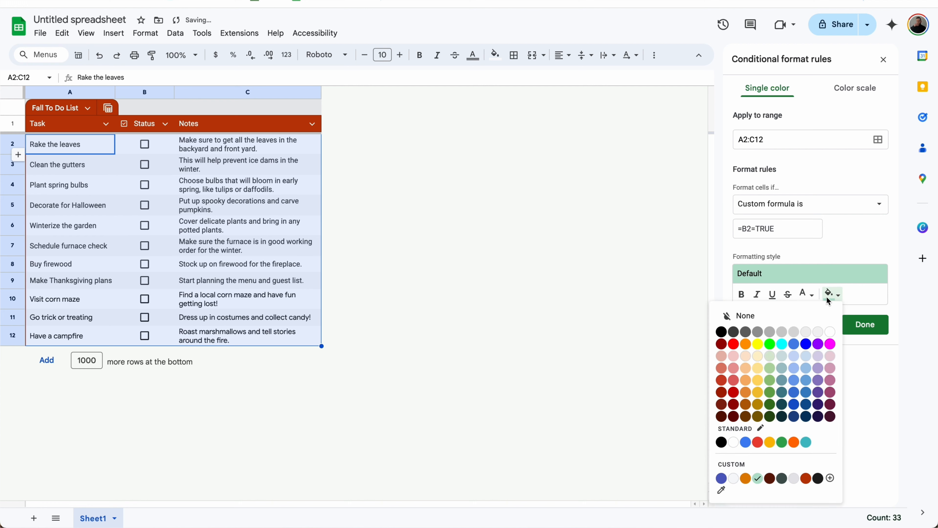
click(796, 476)
click(790, 293)
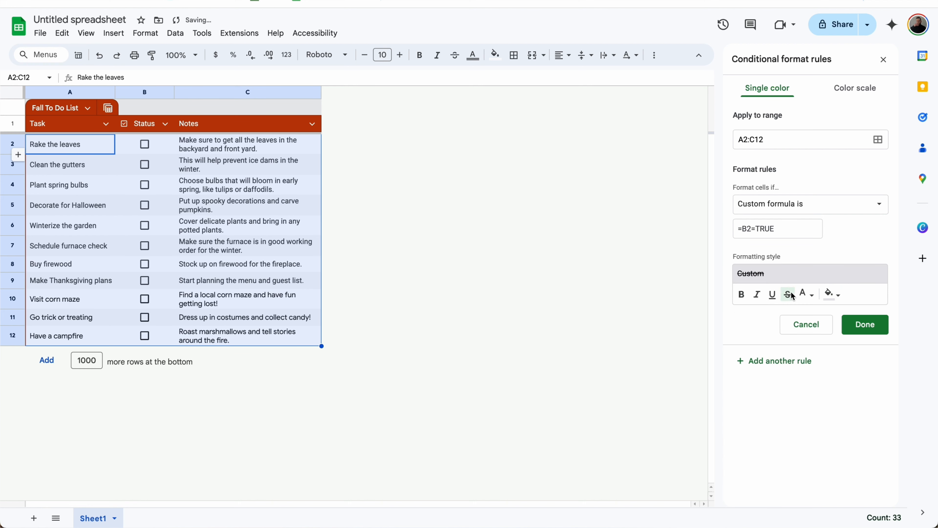
click(865, 325)
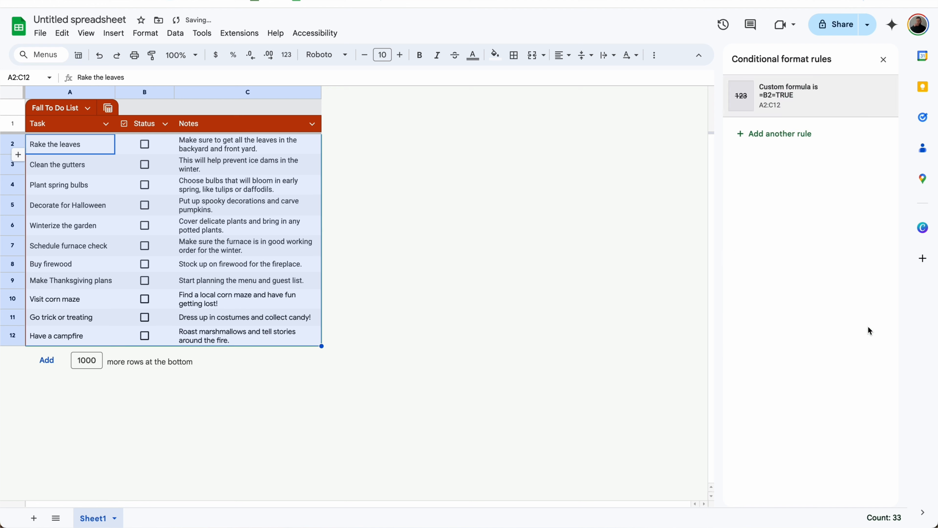
Step: Change the rule's formula to =$B2=TRUE so it keys off the Status column
click(145, 144)
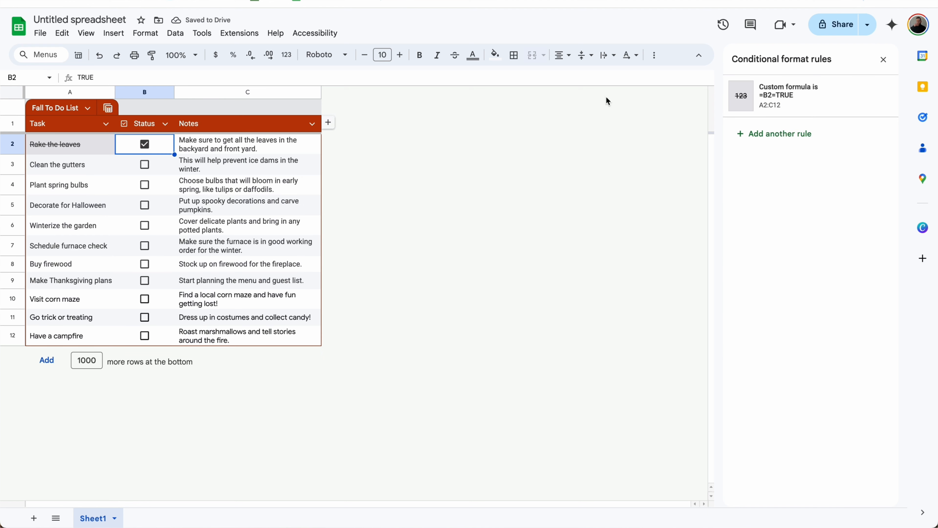
click(789, 111)
click(745, 230)
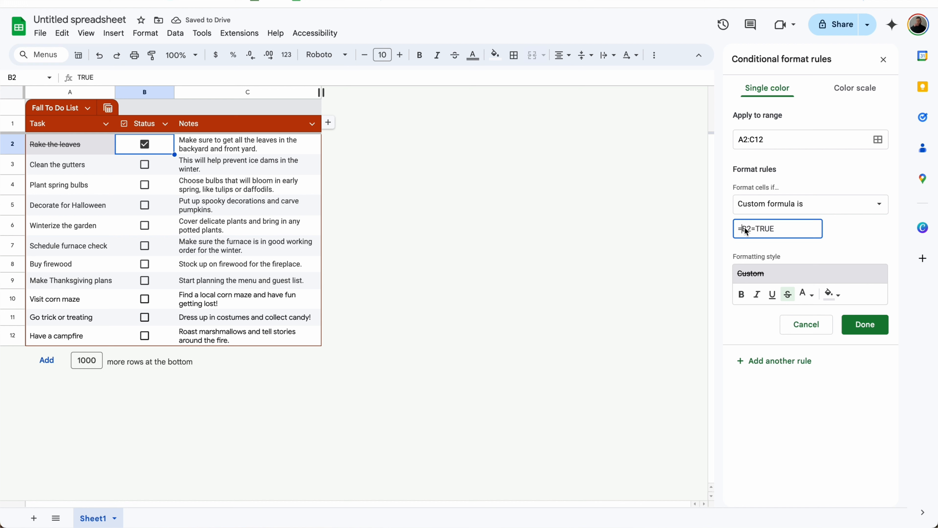
text($)
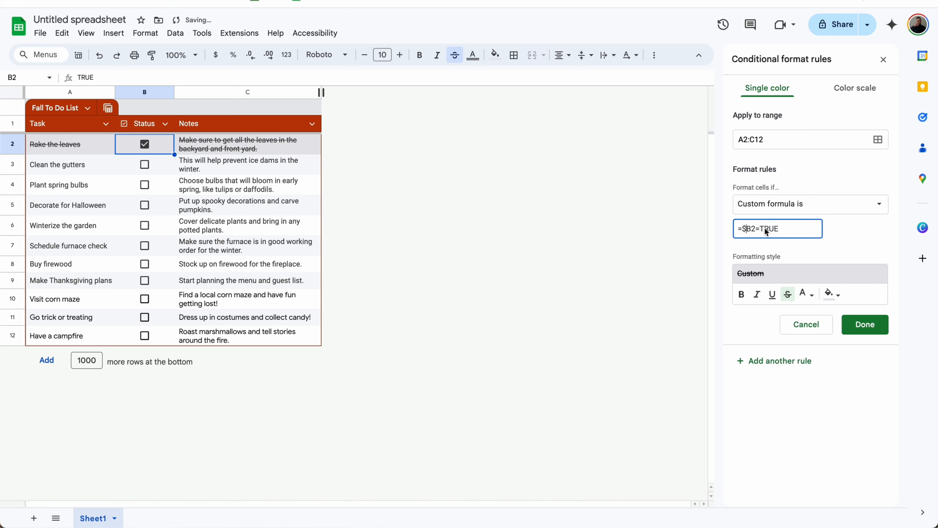
click(865, 325)
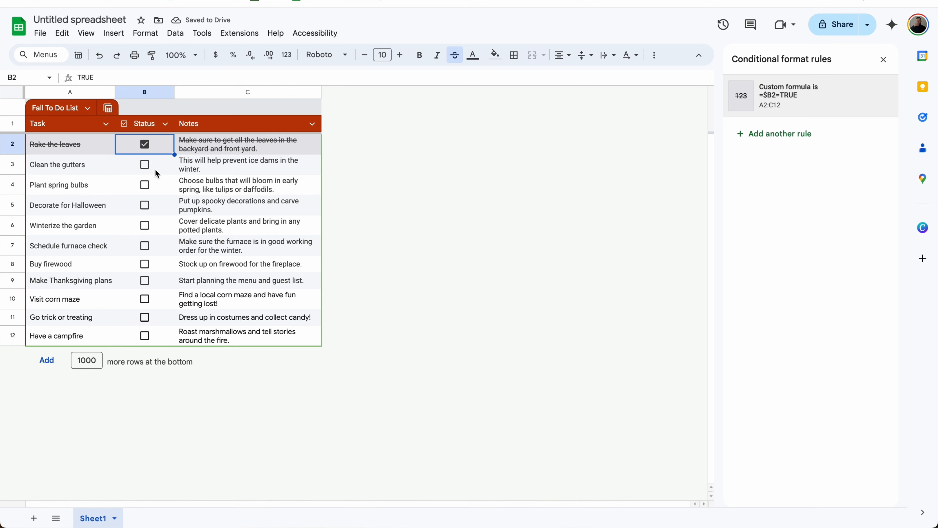
Step: Tick the Status boxes for Clean the gutters and the next five tasks
click(144, 164)
key(Down)
key(space)
key(Down)
key(space)
key(Down)
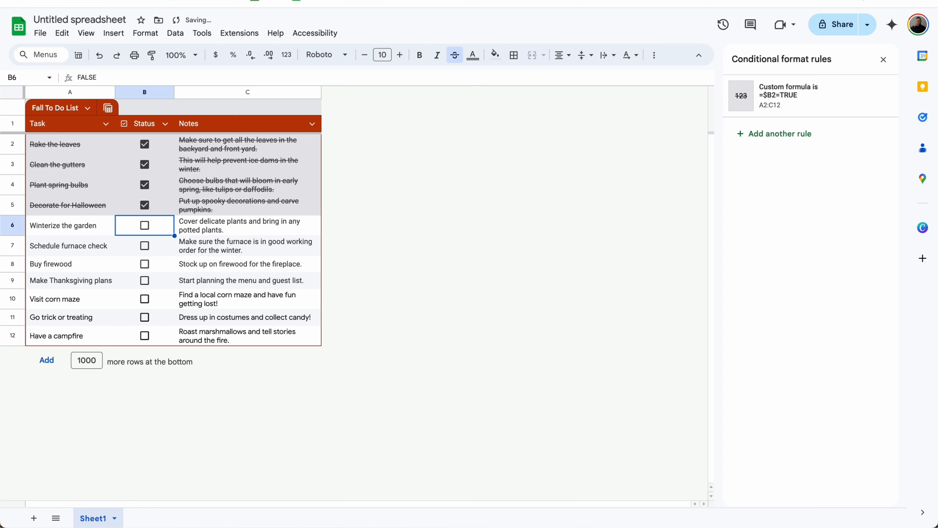
key(space)
key(Down)
key(space)
key(Down)
key(space)
key(Down)
key(space)
key(Down)
key(space)
key(Down)
key(space)
key(Down)
key(space)
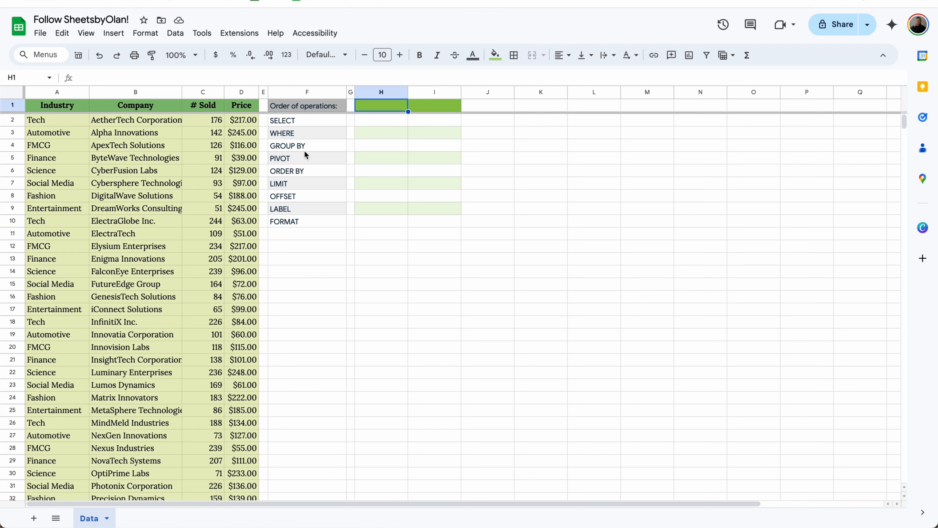
Step: Enter =QUERY(A:D,"SELECT A,SUM(C) WHERE A IS NOT NULL GROUP BY A ORDER BY SUM(C) DESC LIMIT 3") in H1
click(378, 103)
text(=QUERY()
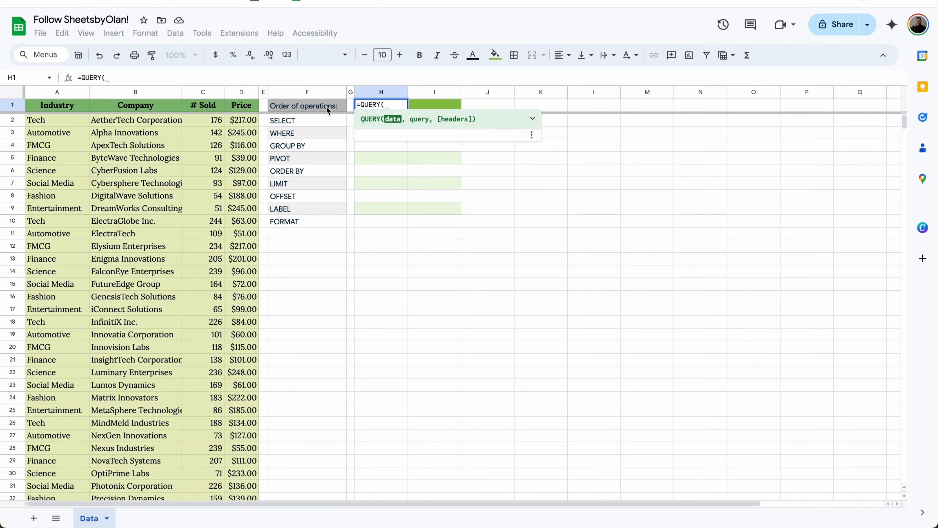
drag(249, 92, 73, 86)
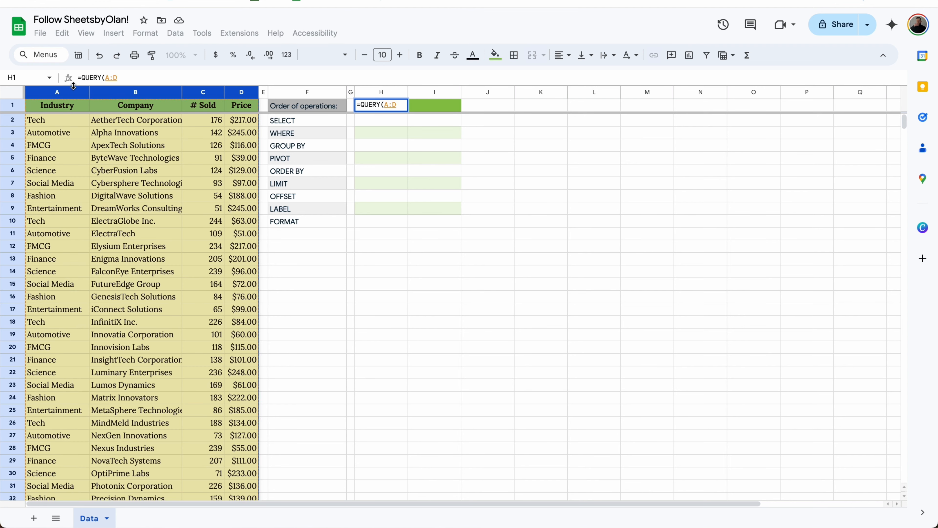
text(,)
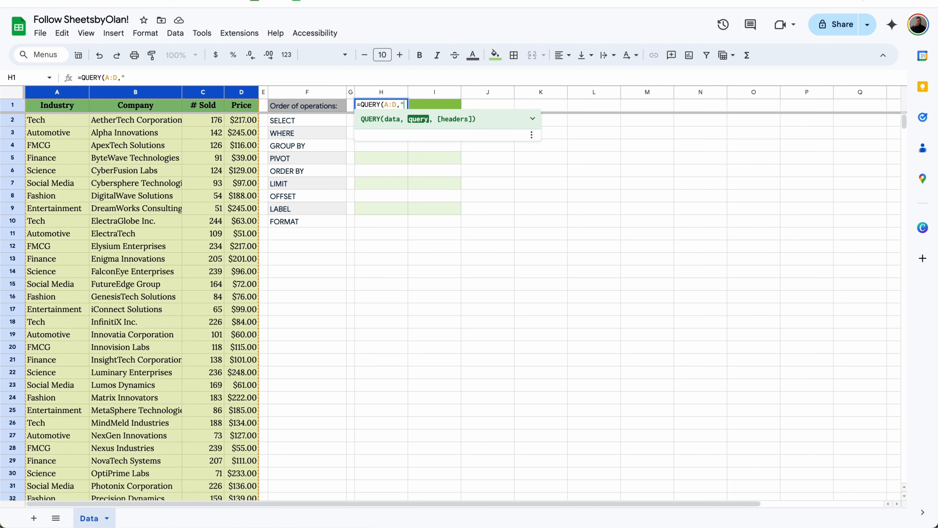
text("SELECT *)
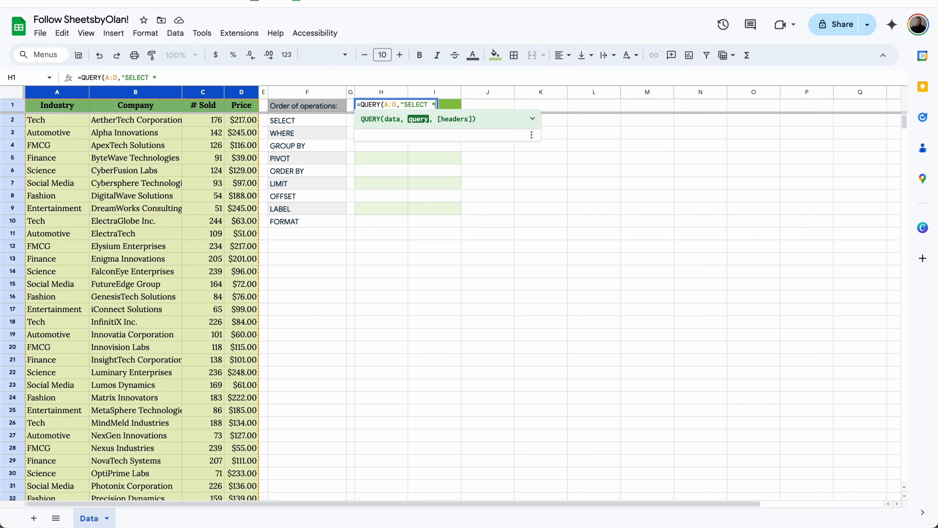
key(BackSpace)
text(A,SUM(C))
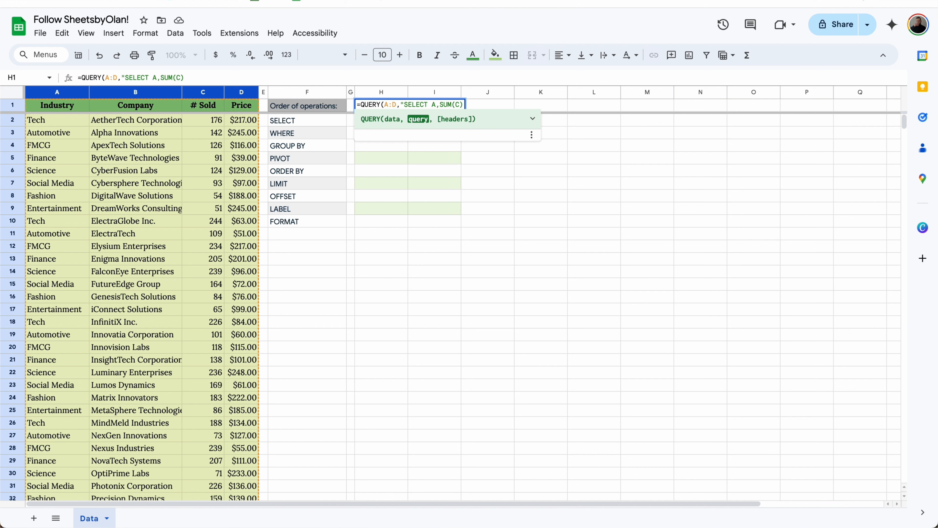
text( WHERE A IS NOT N)
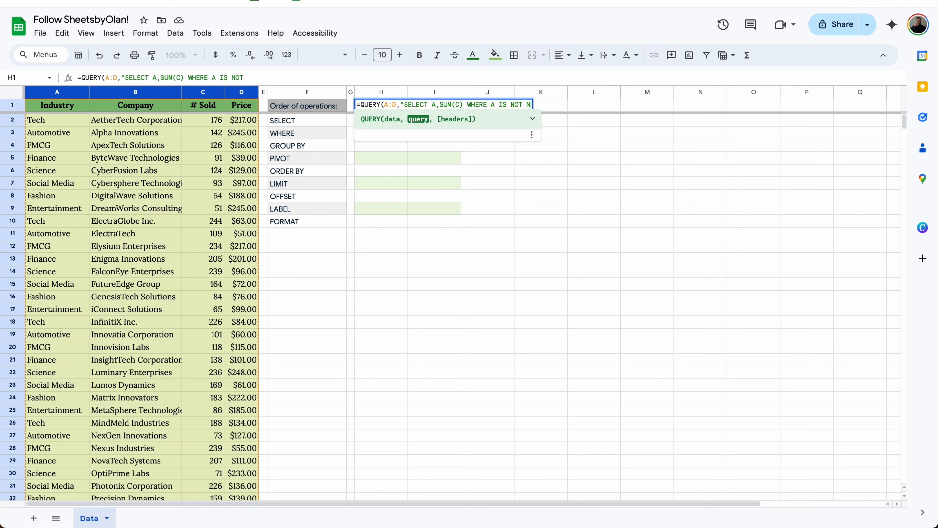
text(ULL GROUP BY A)
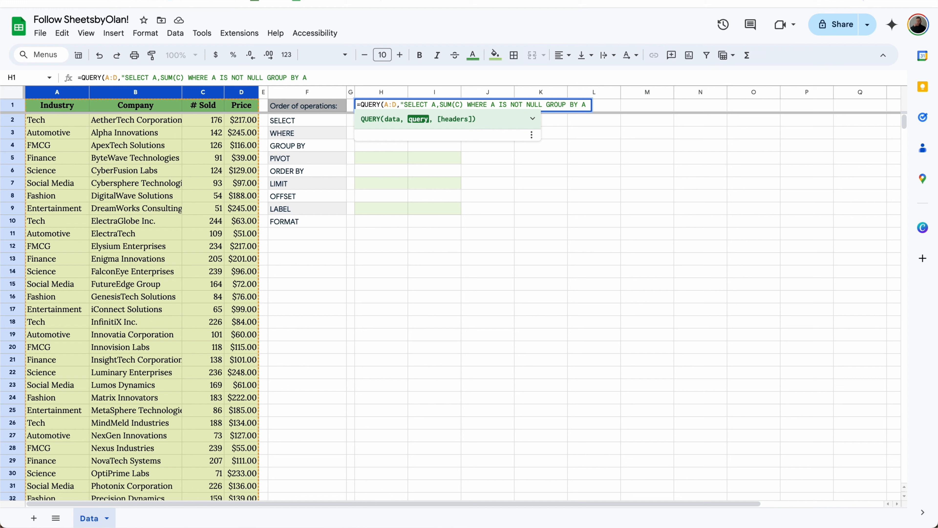
text( ORDER BY )
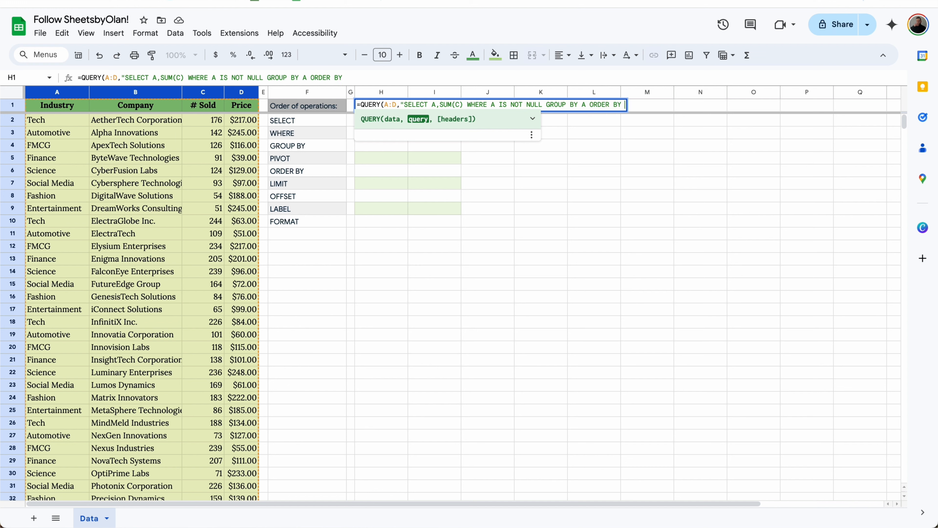
text(SUM(C)
text() DES)
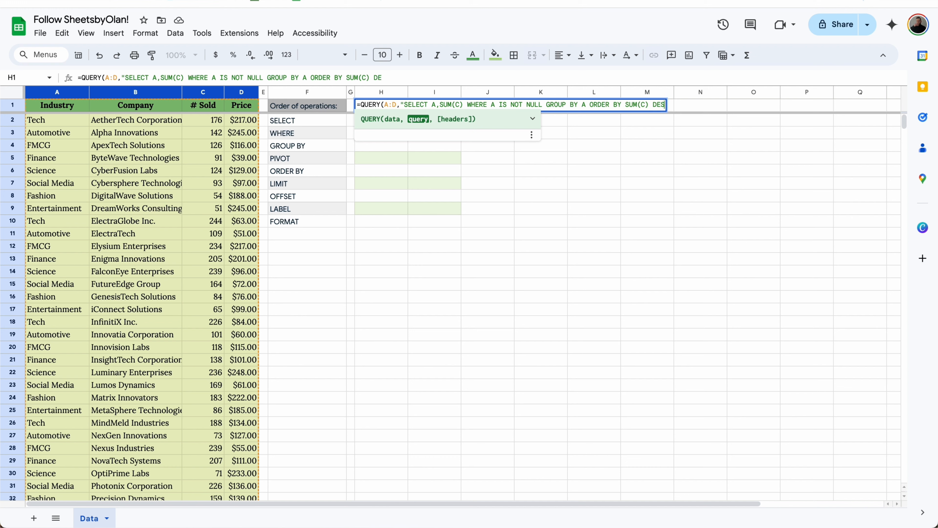
text(C LIMIT 3)
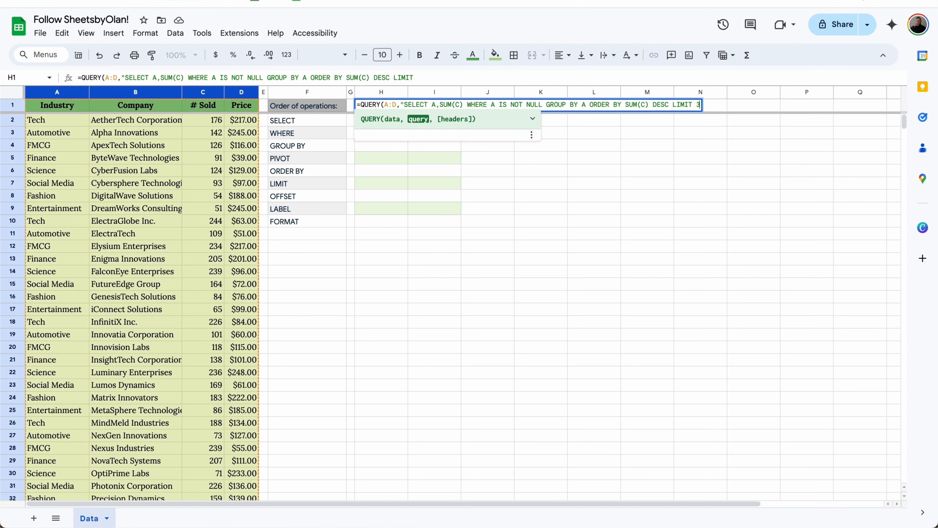
key(Return)
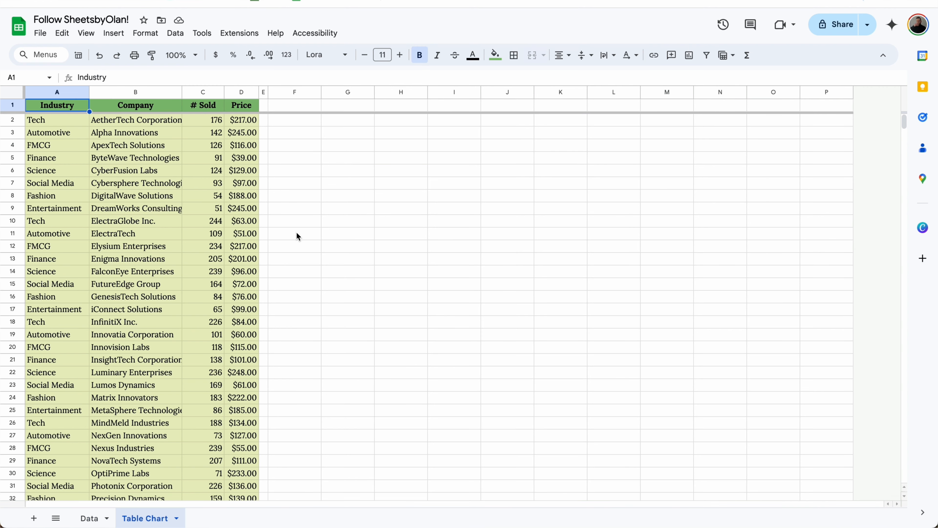
Step: Insert an aggregated table chart of columns A:D with the Company series removed
drag(241, 91, 43, 89)
click(113, 33)
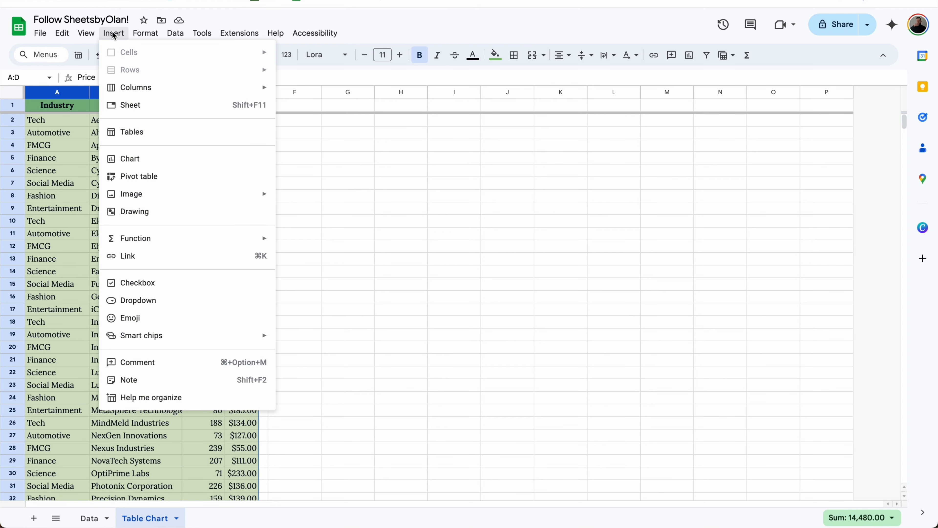
click(191, 161)
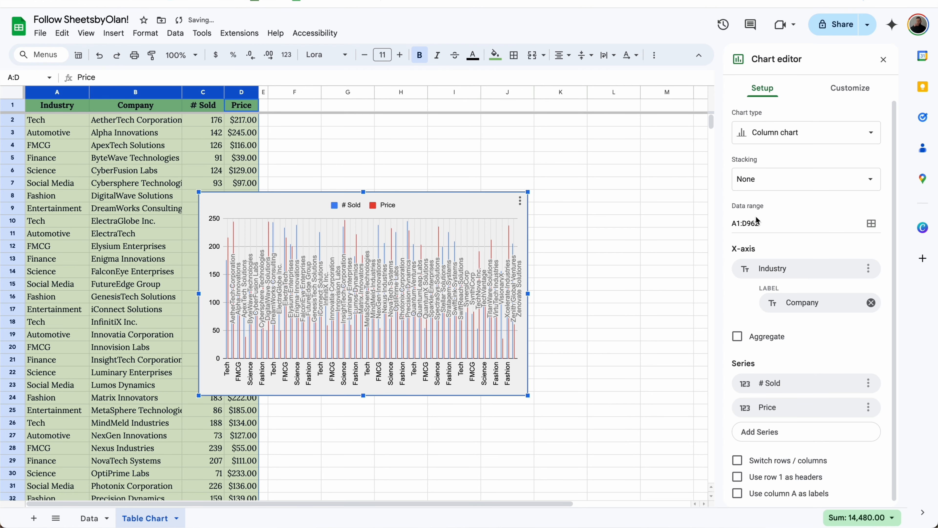
click(832, 142)
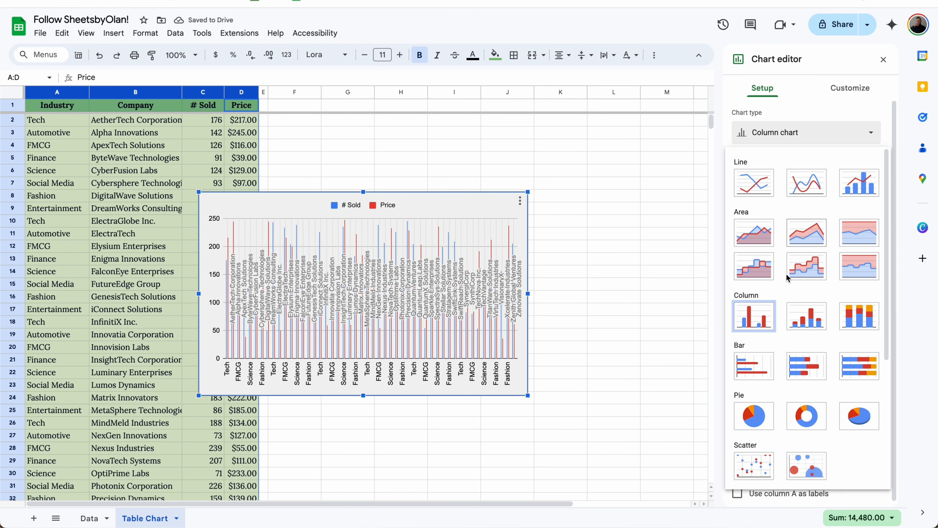
scroll(788, 281, down, 5)
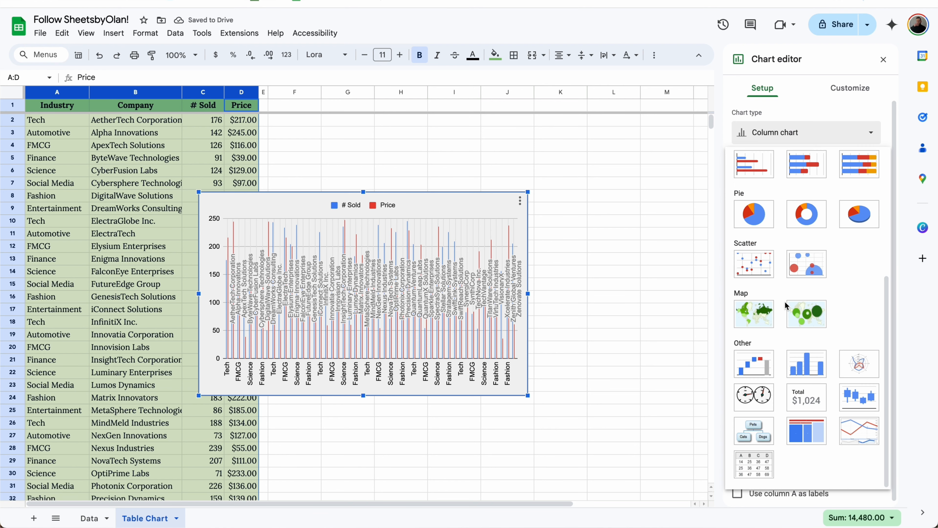
click(758, 468)
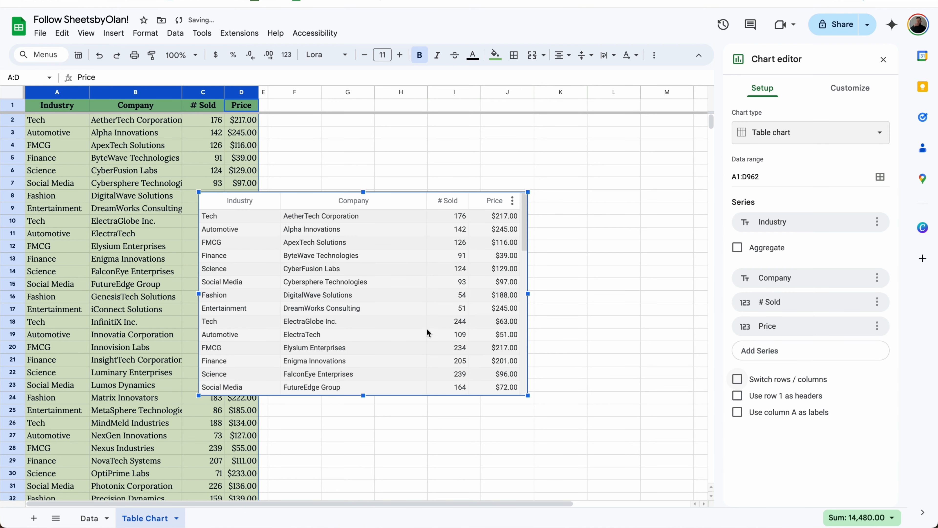
scroll(451, 299, down, 10)
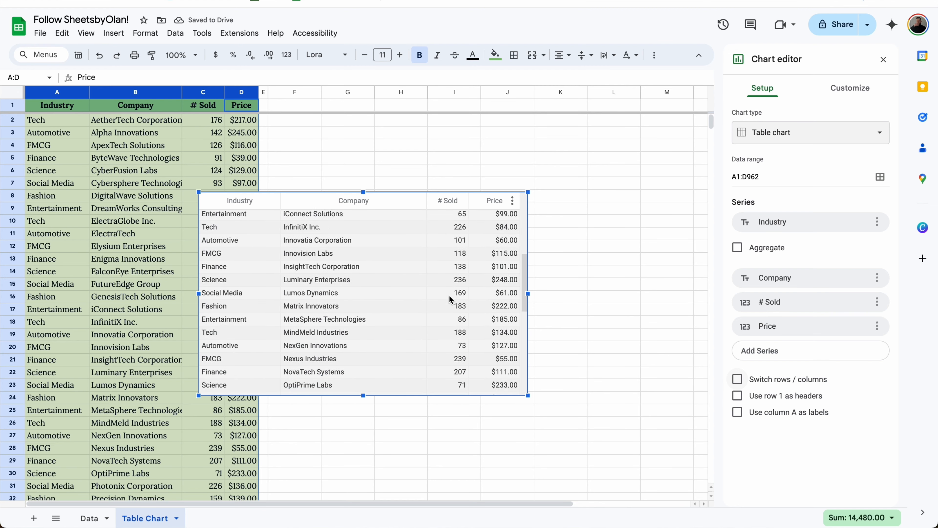
scroll(449, 299, down, 3)
scroll(449, 299, up, 15)
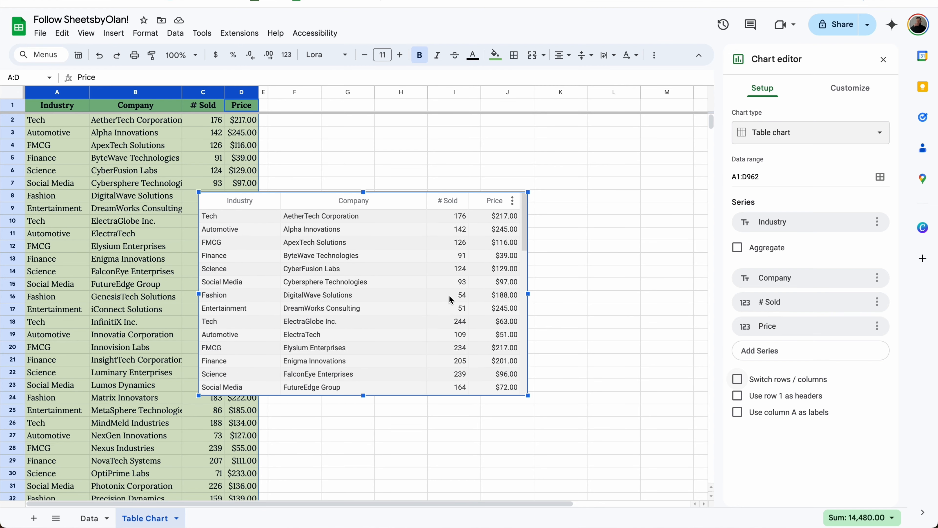
click(738, 248)
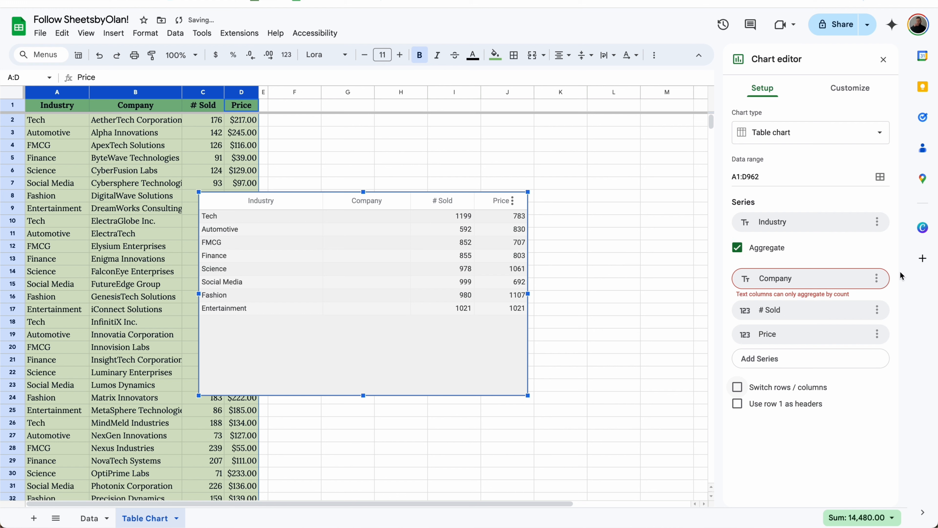
click(876, 278)
click(887, 302)
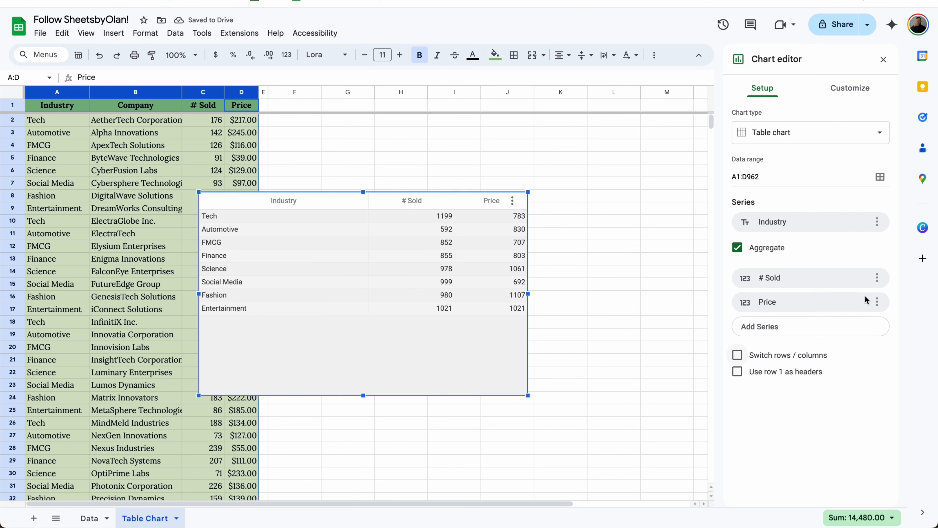
Step: Sort the table chart by Price descending and show row numbers
click(849, 90)
click(758, 112)
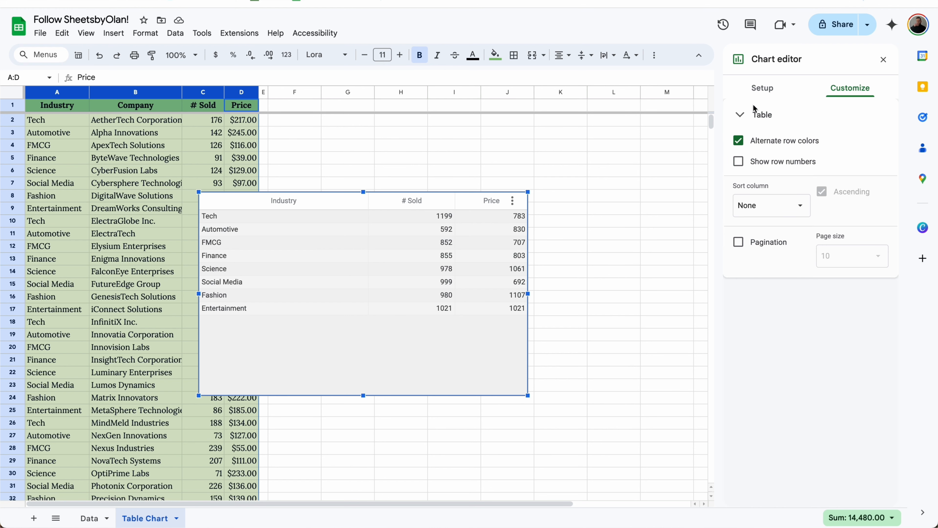
click(764, 200)
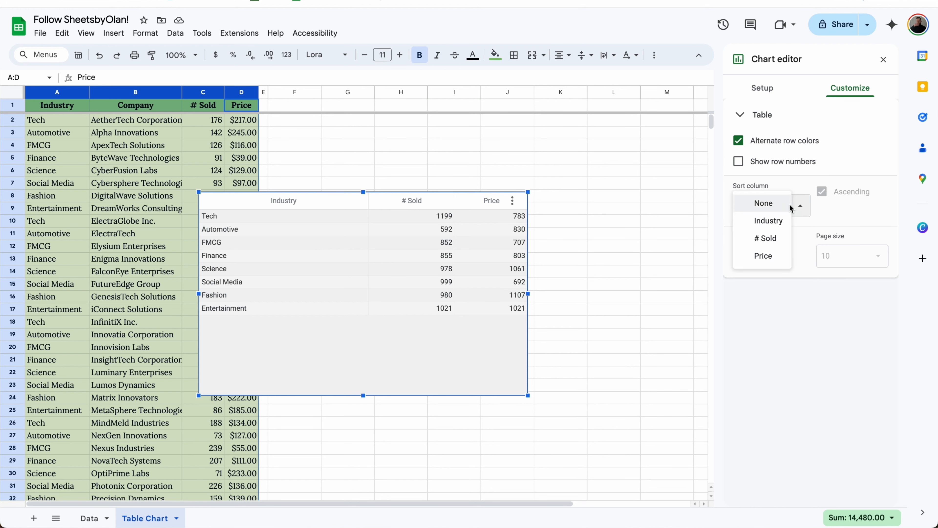
click(773, 257)
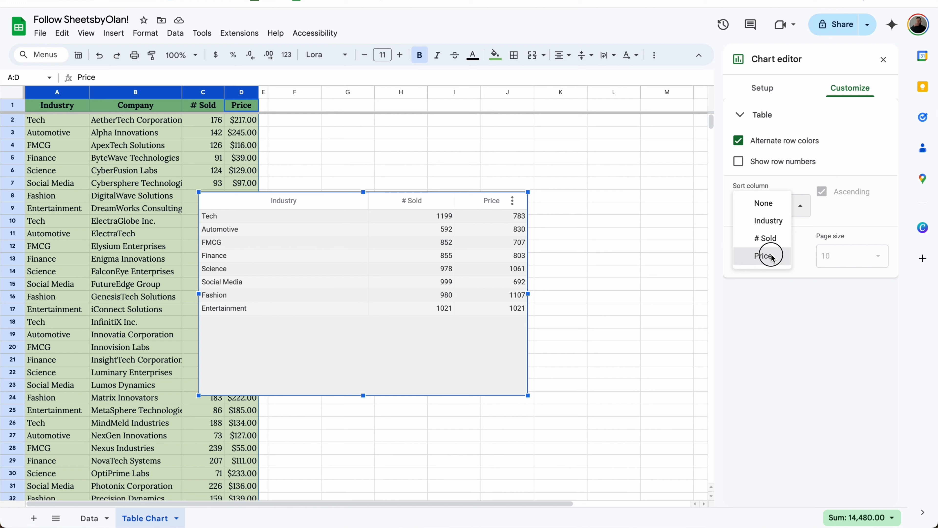
click(822, 192)
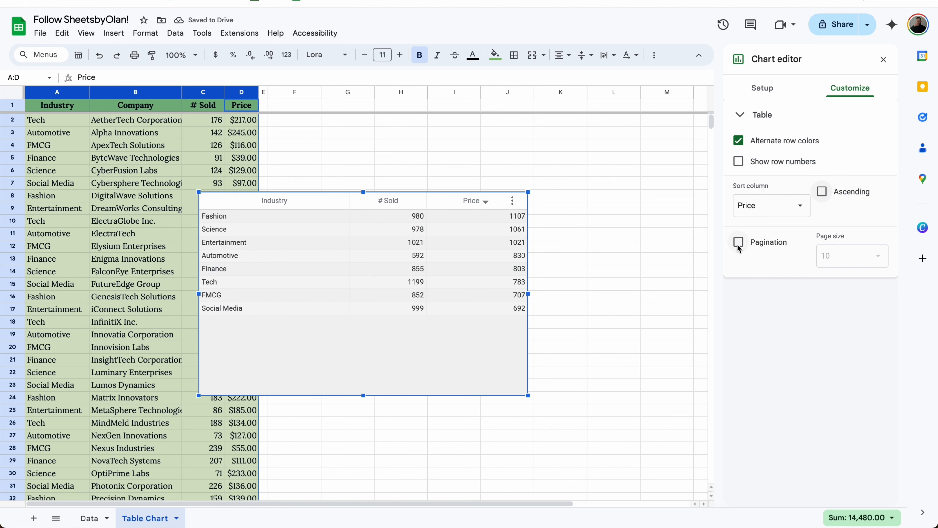
click(741, 164)
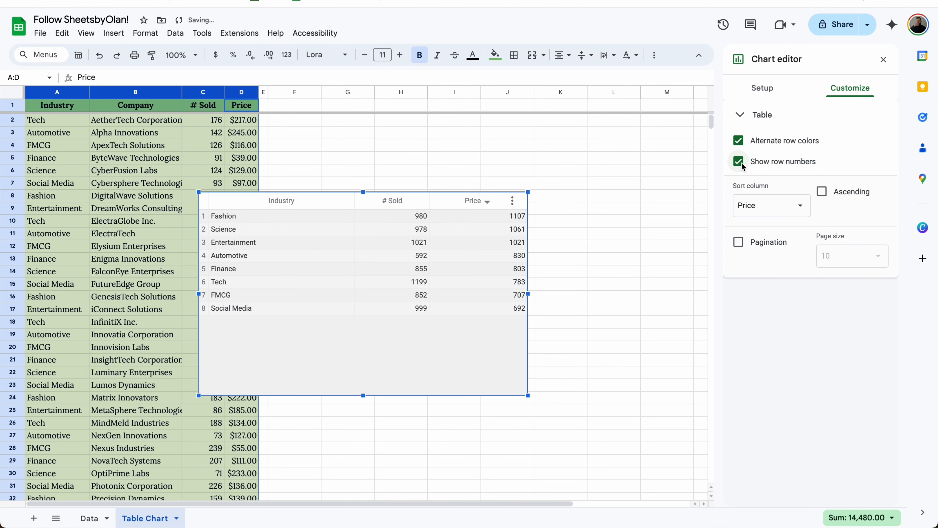
click(883, 59)
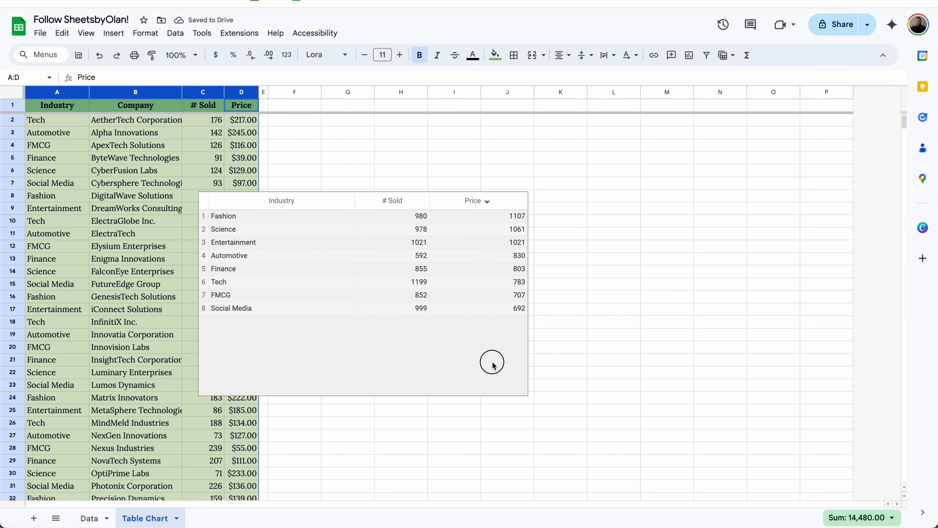
Step: Move the table chart beside the data, then search companies for tr
click(493, 363)
click(591, 208)
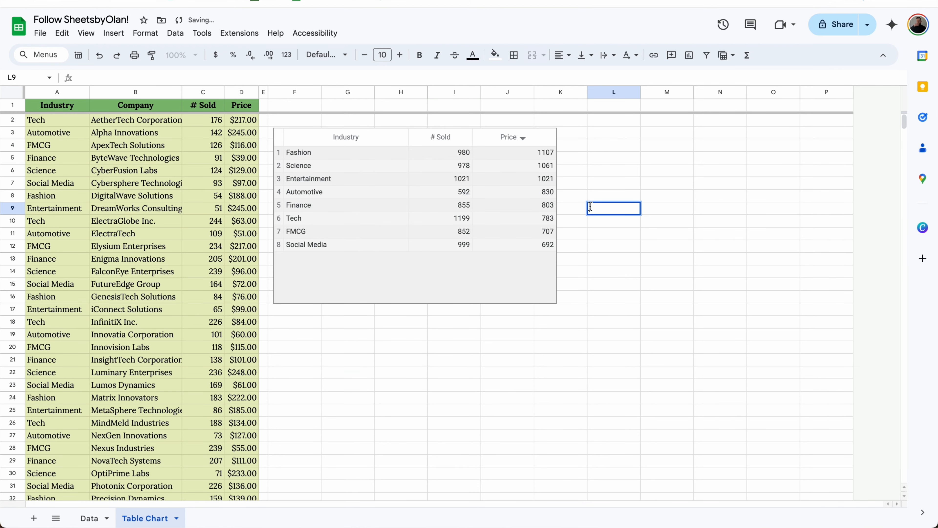
click(493, 276)
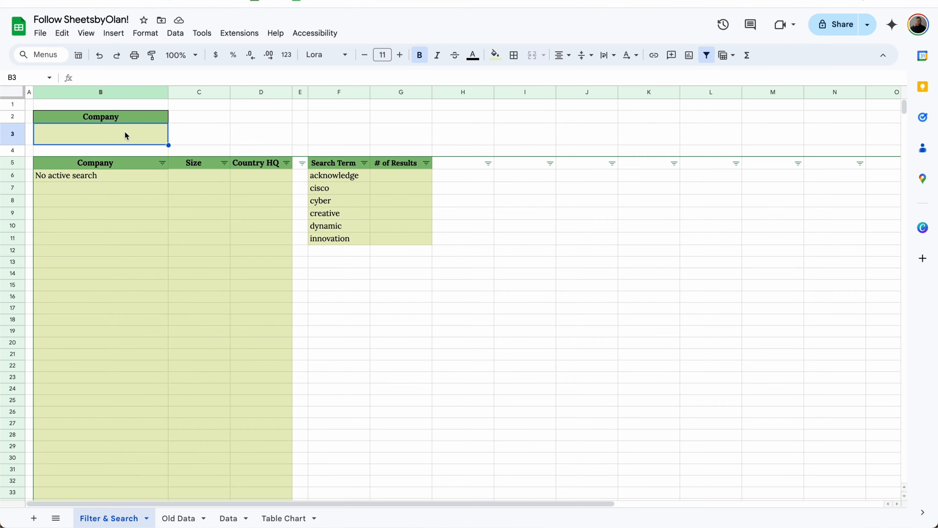
text(tr)
key(Return)
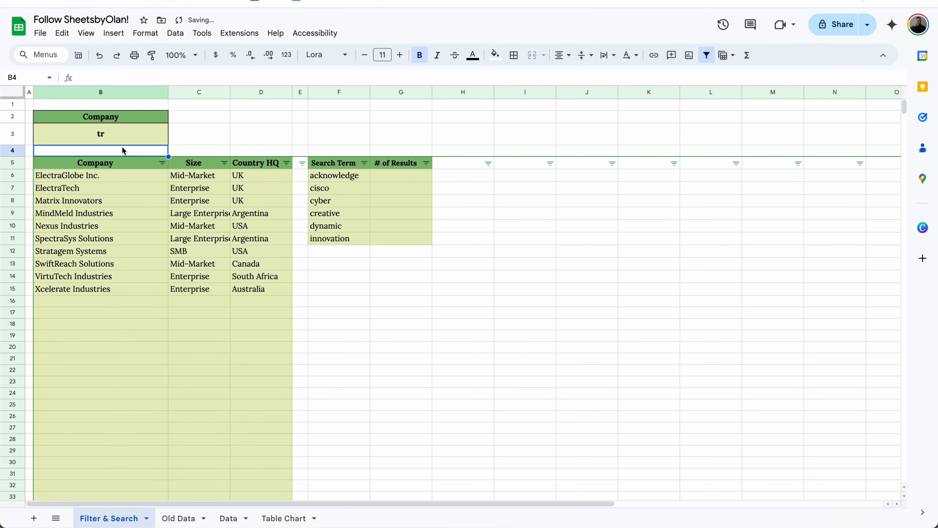
Step: Clear the B3 search term and start a COUNTIF in G6 over 'Old Data'!B:B
click(133, 138)
key(Delete)
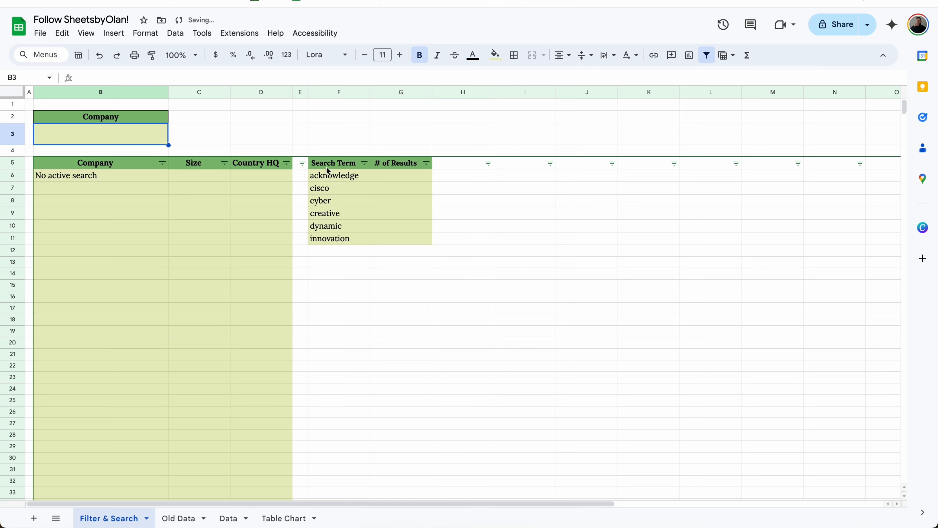
click(386, 179)
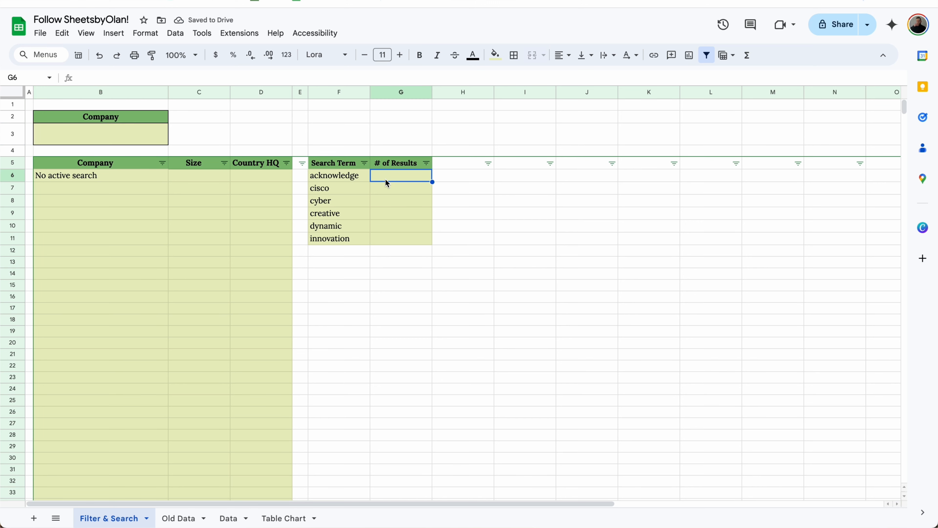
text(=countif()
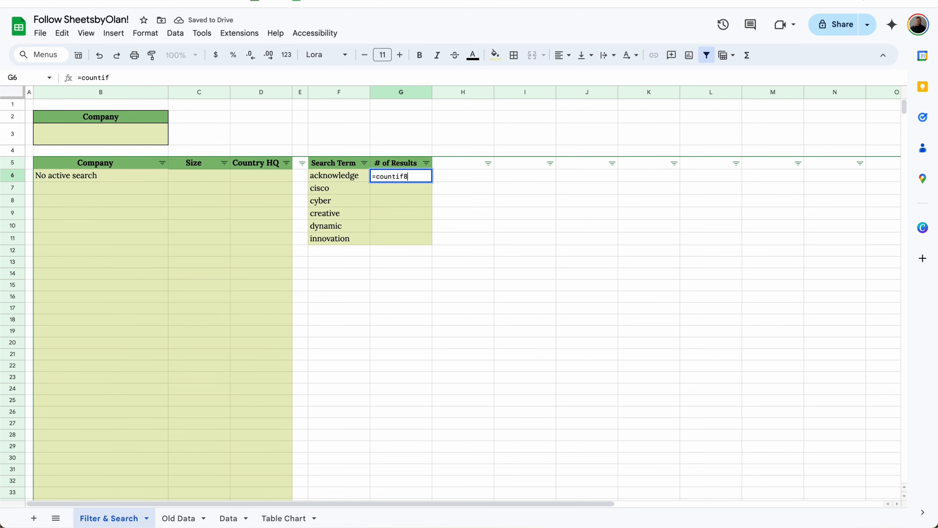
key(Tab)
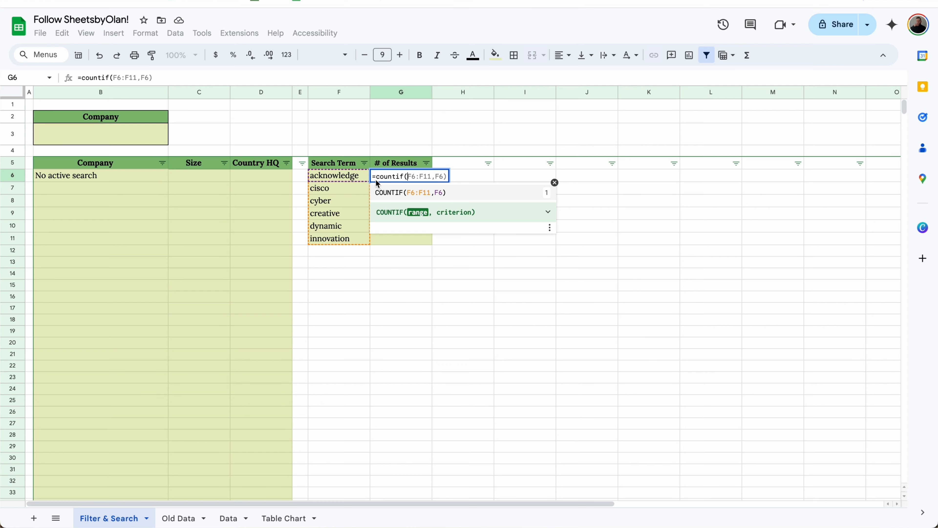
click(181, 518)
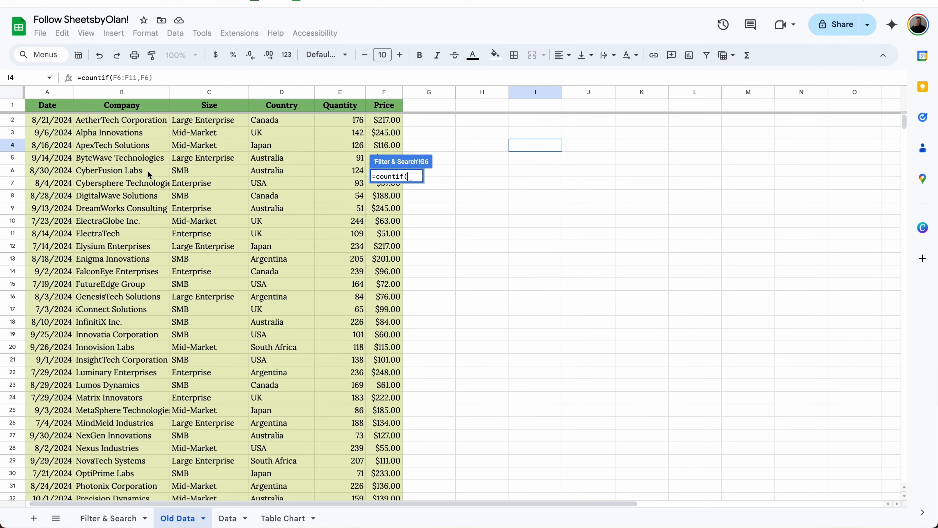
click(126, 93)
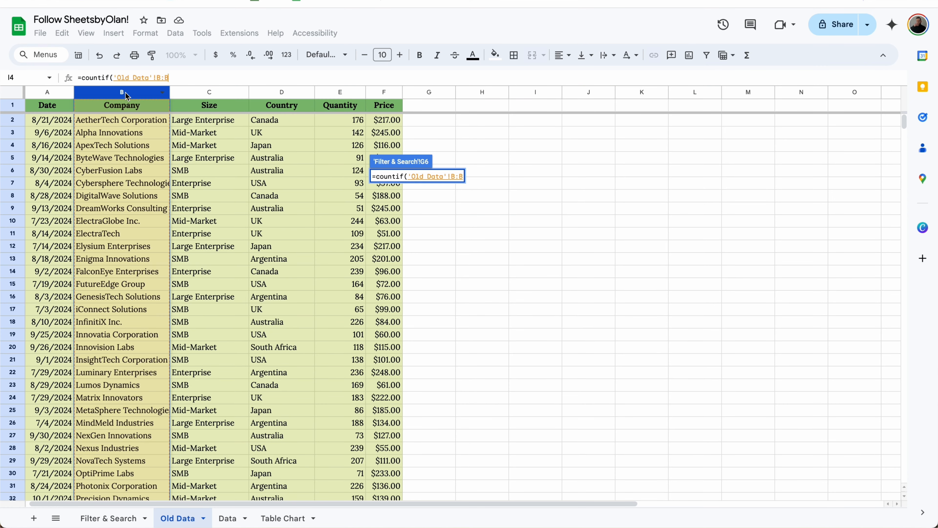
text(,)
Step: Finish the criterion "*"&LEFT(F6,3)&"*" and autofill the count for all six search terms
click(111, 518)
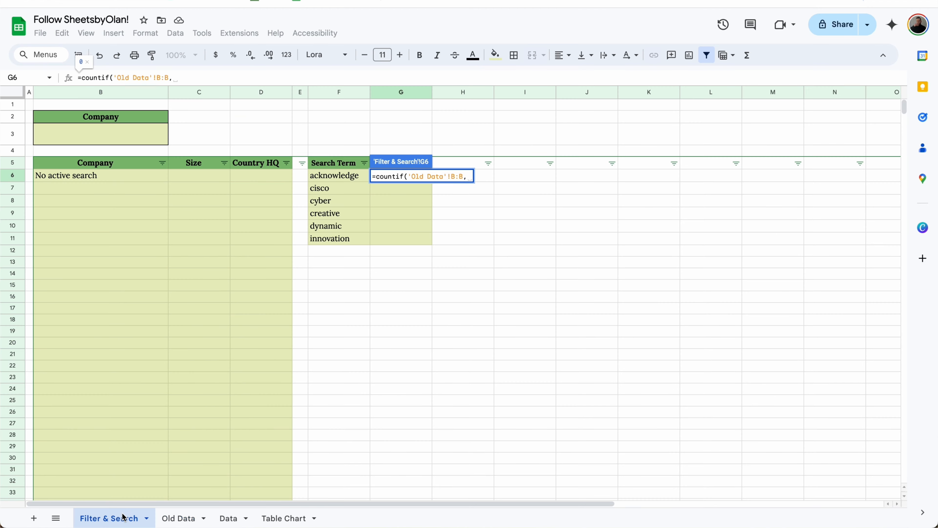
click(277, 79)
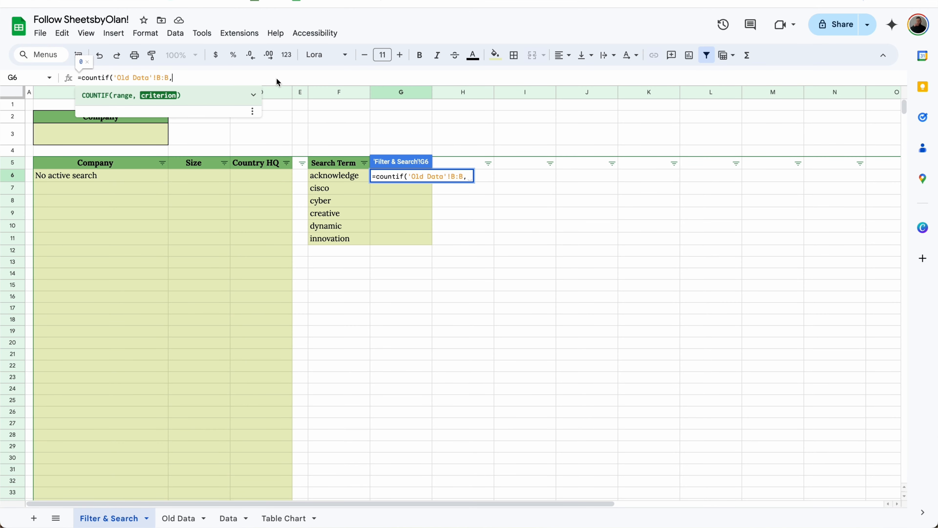
text("*"&)
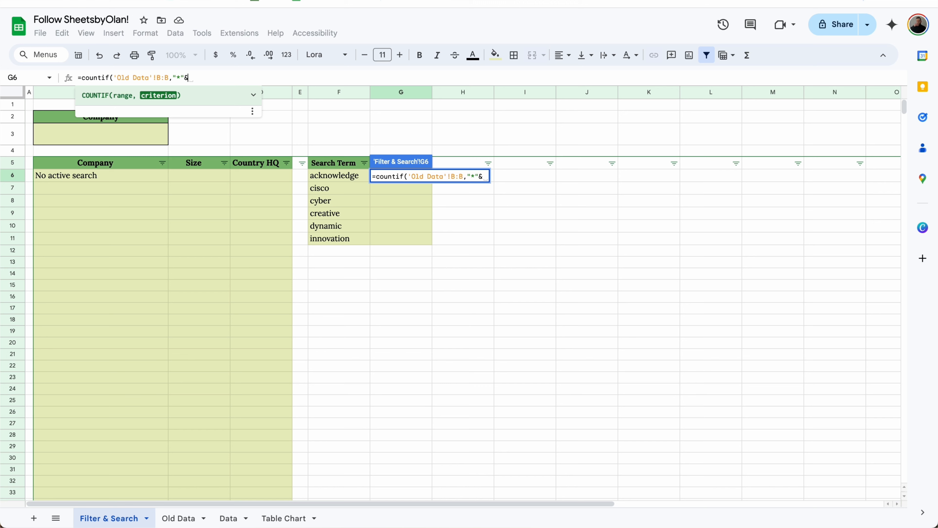
text(LEFT()
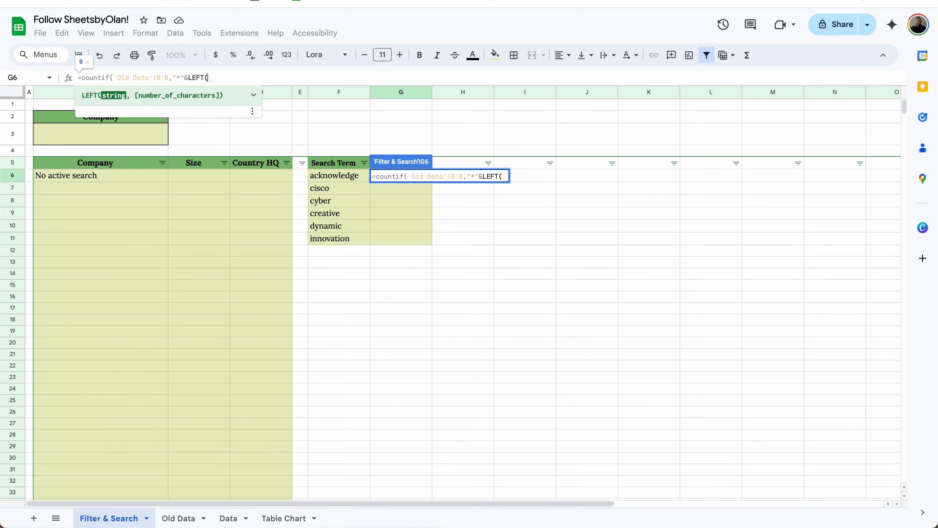
click(361, 178)
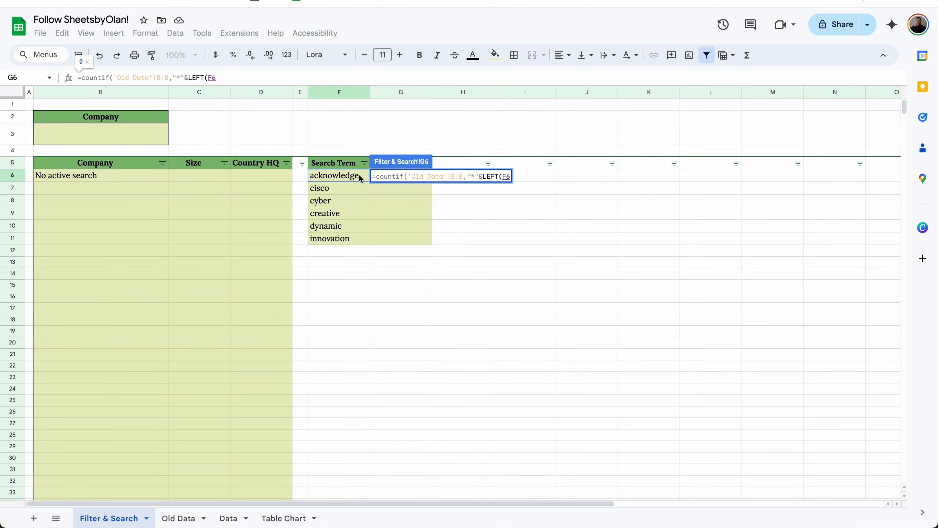
text(,3))
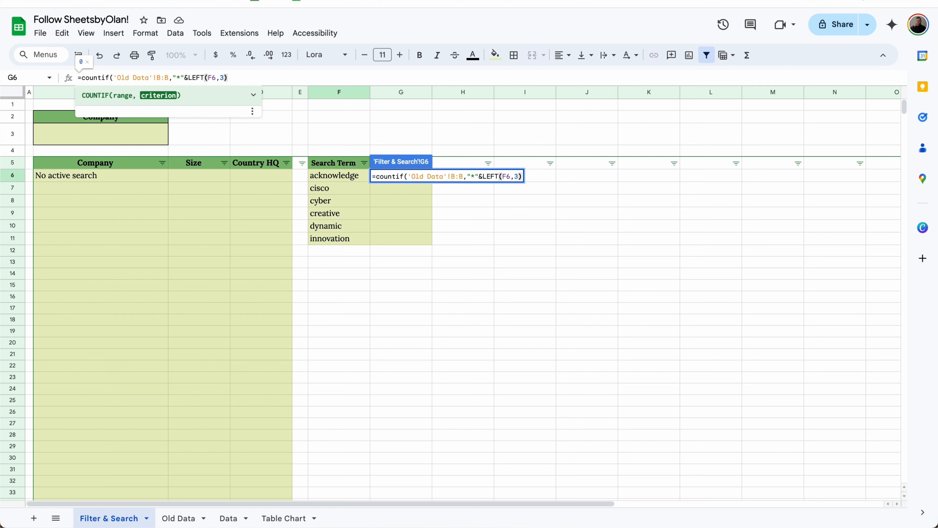
text(&"*")
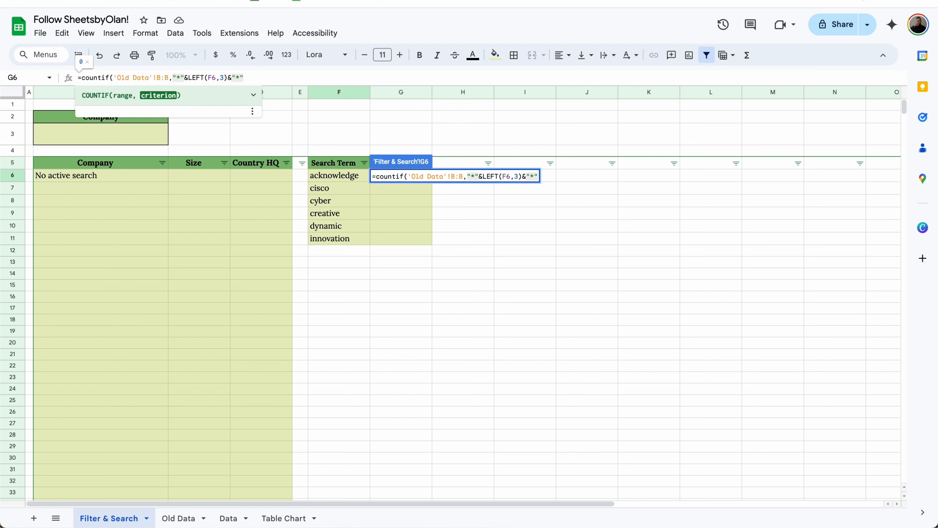
key(Return)
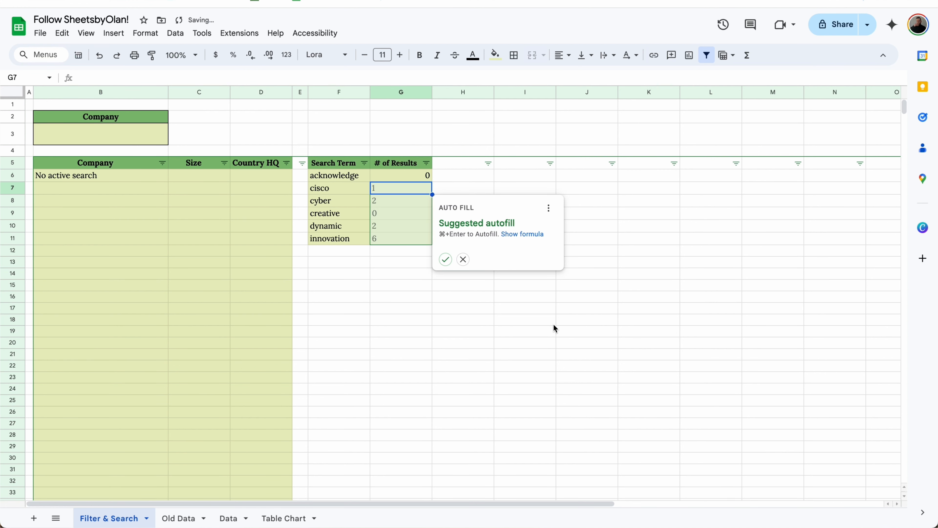
click(446, 260)
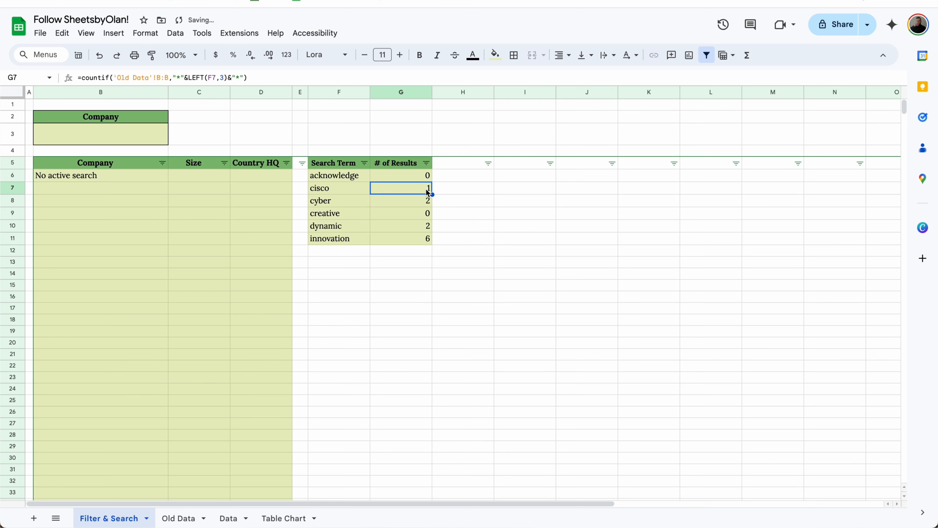
click(398, 179)
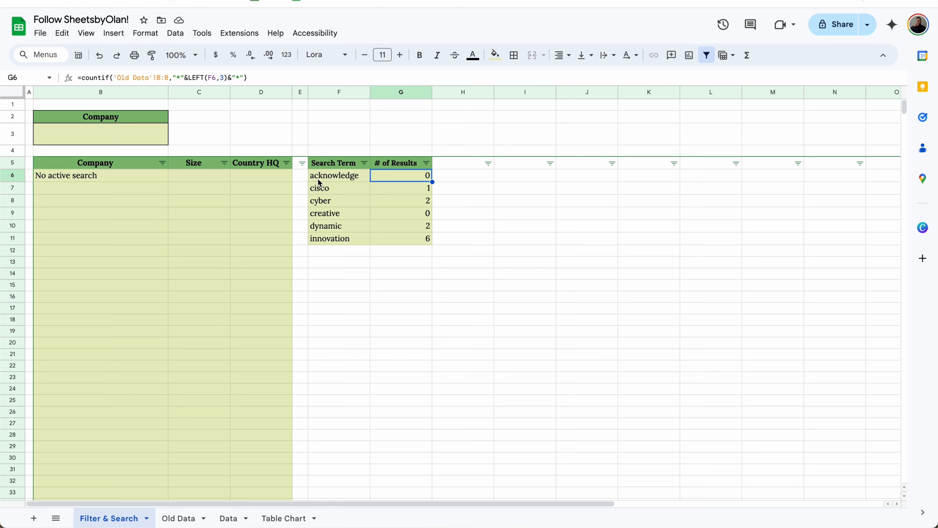
Step: Search the company list in B3 for ack, then cis, then cyber
click(82, 133)
text(ack)
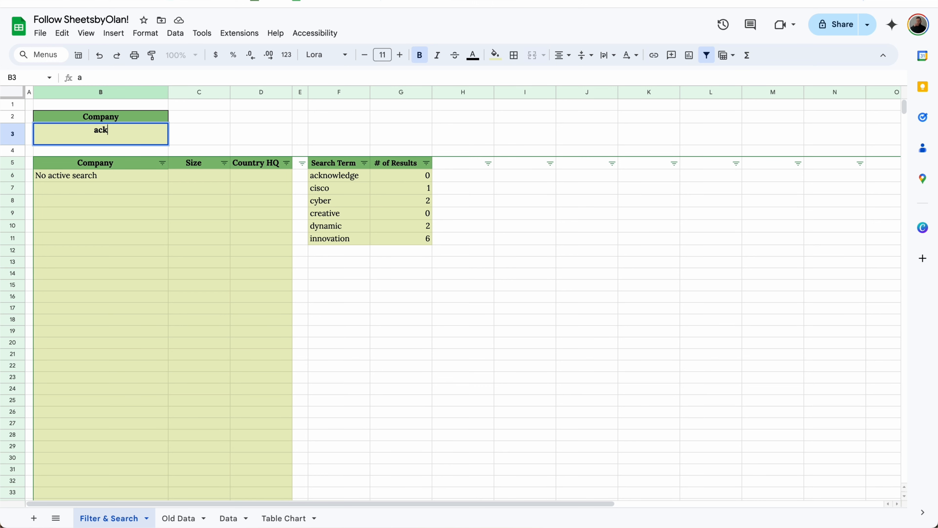
key(Return)
click(69, 132)
text(cis)
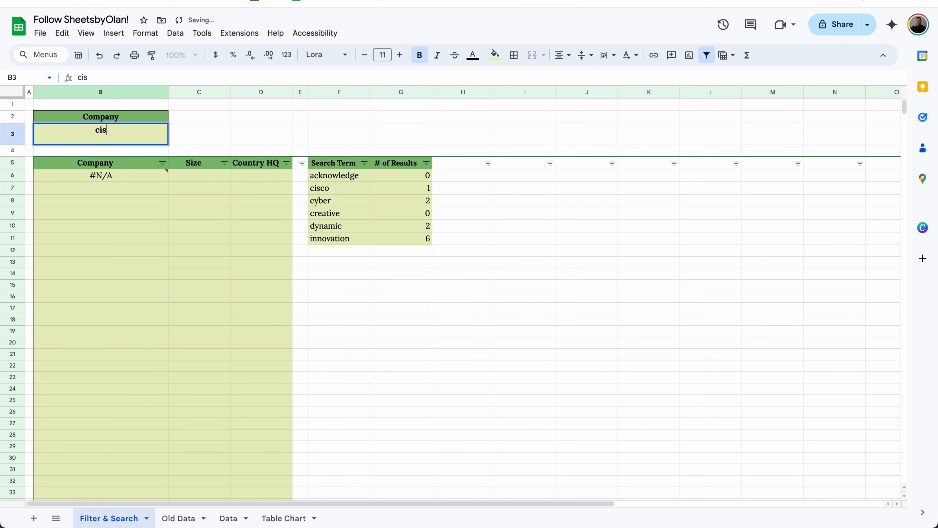
key(Return)
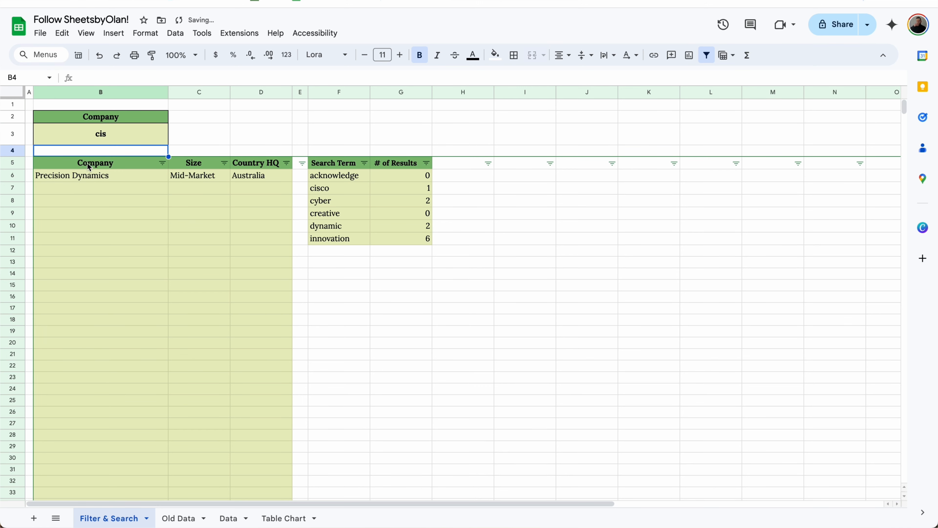
click(121, 138)
text(cyber)
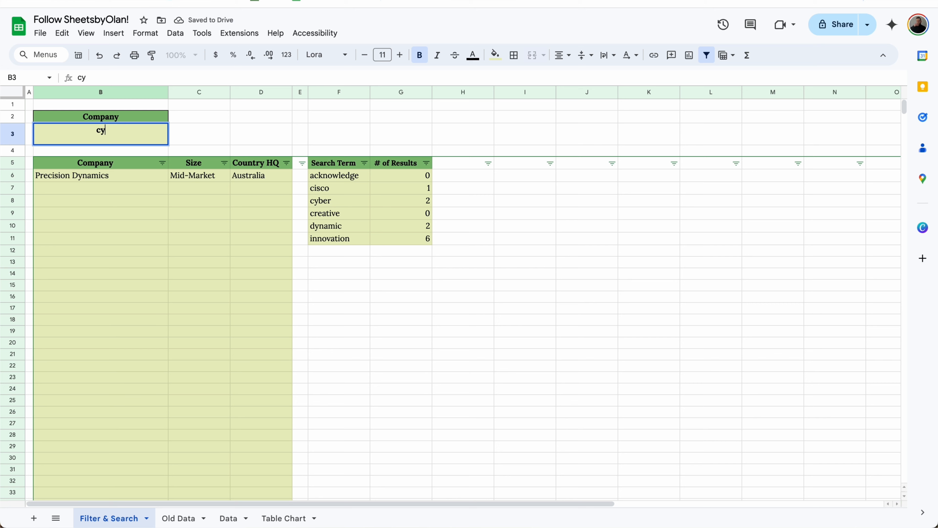
key(Return)
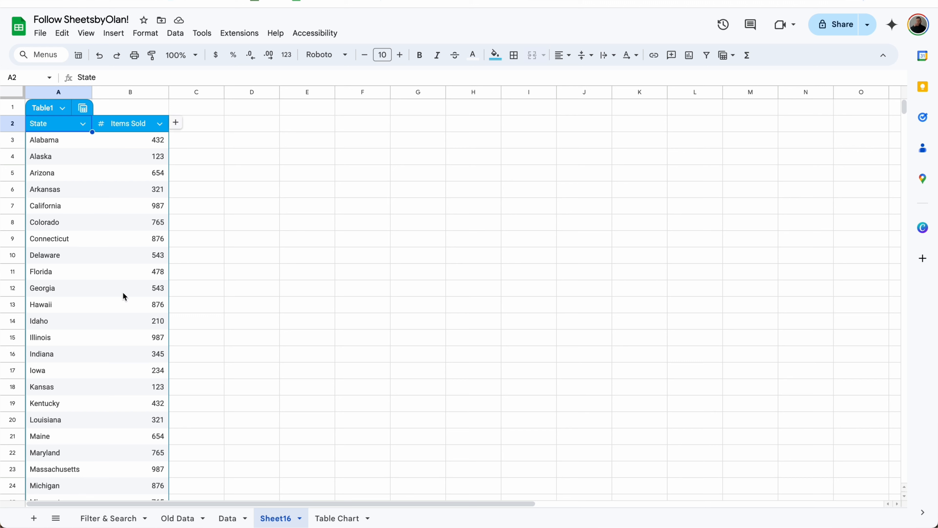
Step: Insert a geo chart from the State and Items Sold columns
drag(56, 92, 127, 91)
click(121, 33)
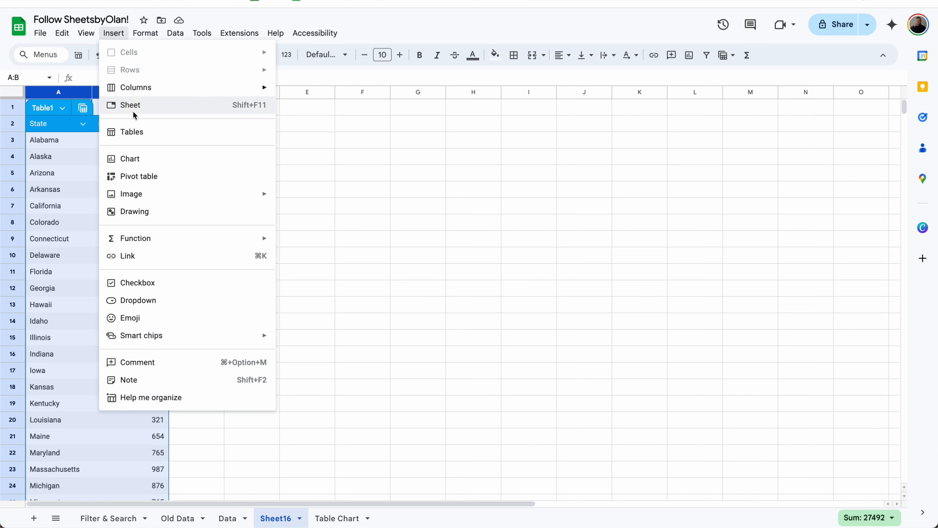
click(140, 157)
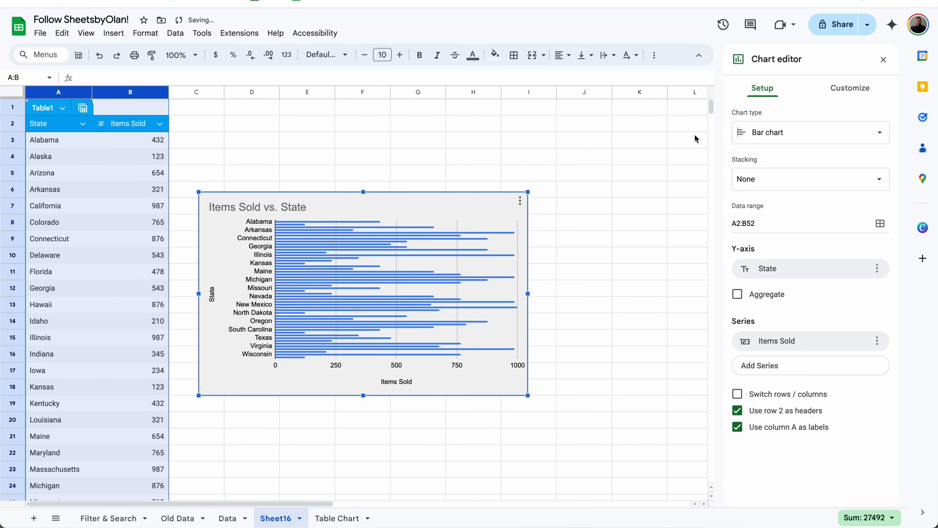
click(787, 137)
scroll(791, 255, down, 10)
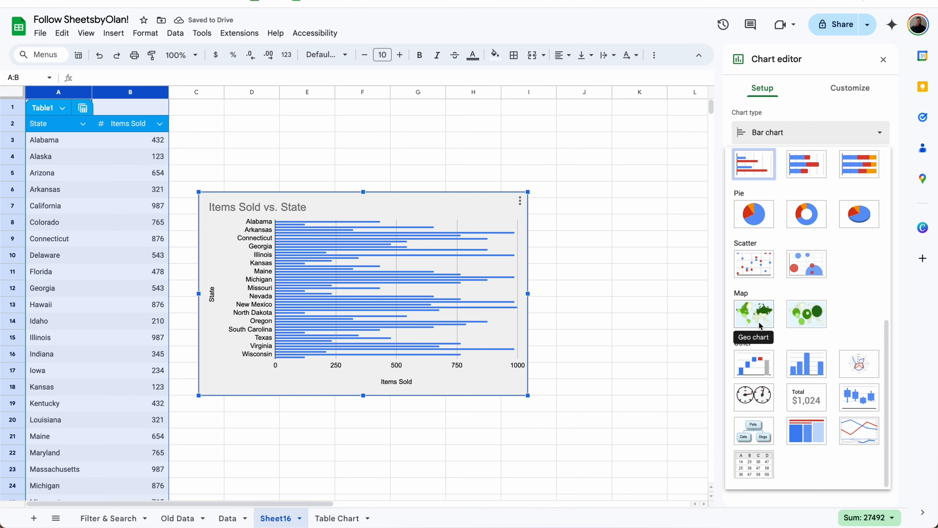
click(760, 325)
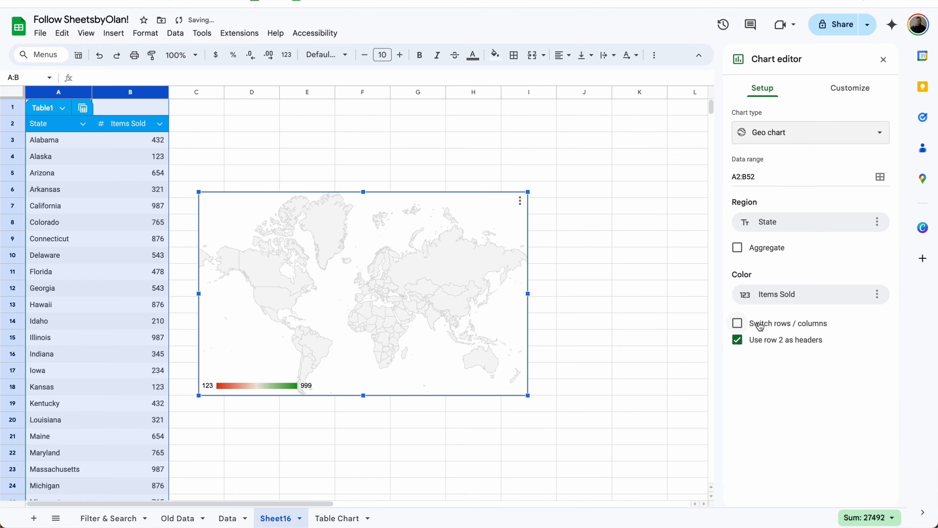
Step: Set the map region to United States and the maximum value colour to blue
click(861, 85)
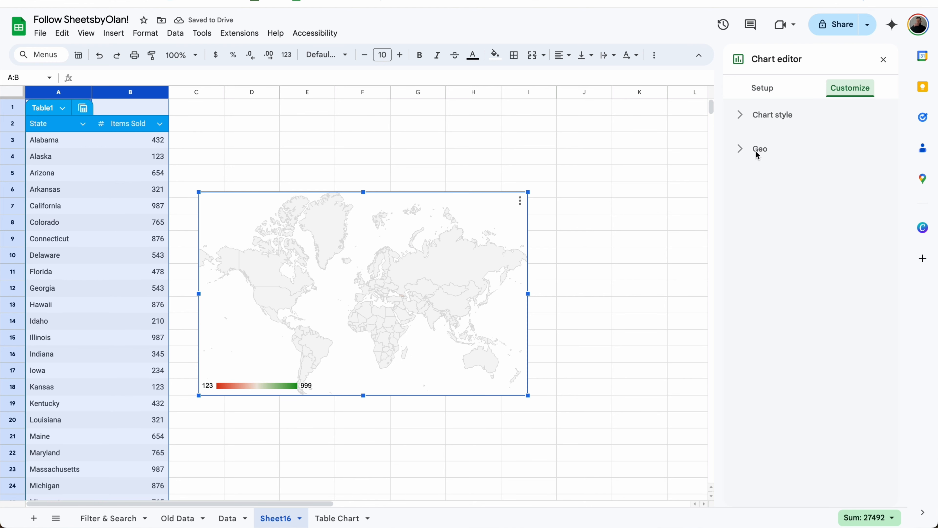
click(758, 152)
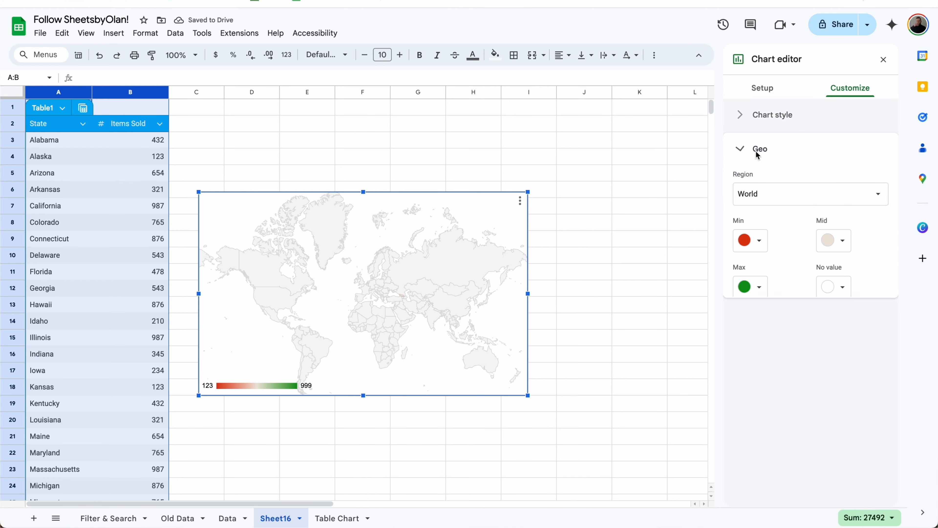
click(800, 194)
click(781, 315)
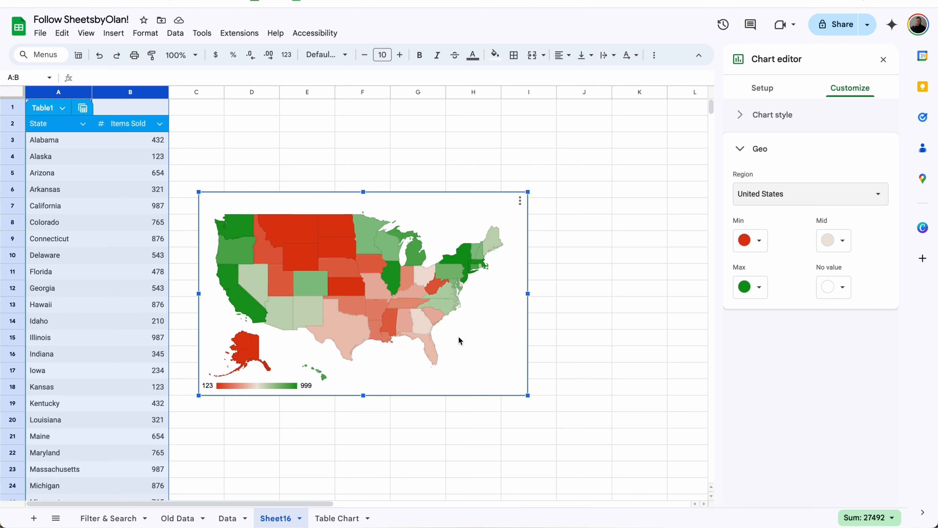
click(767, 286)
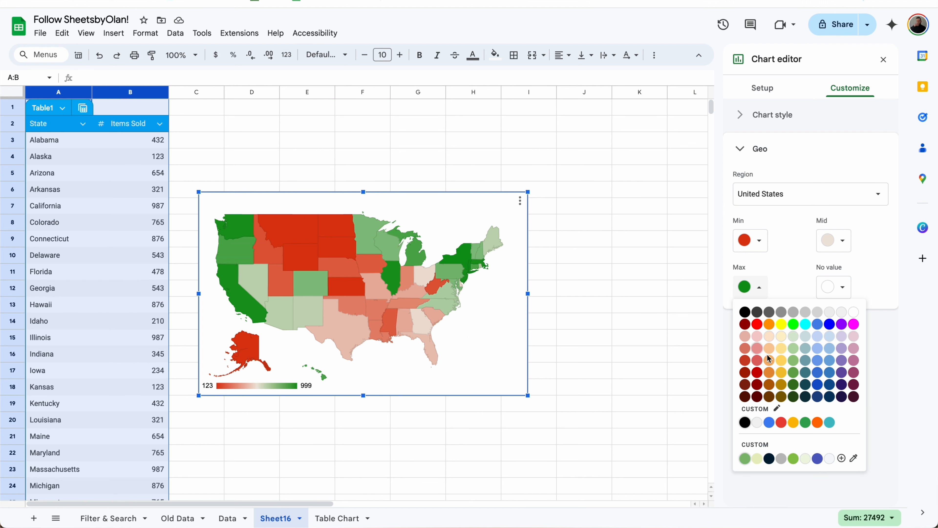
click(821, 325)
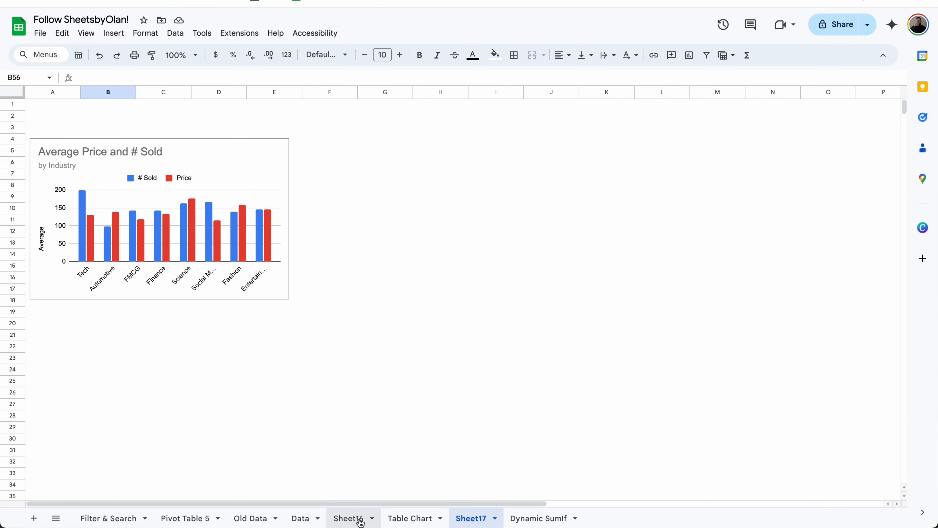
Step: Add an Industry slicer to the Average Price and # Sold chart and place it above
click(399, 522)
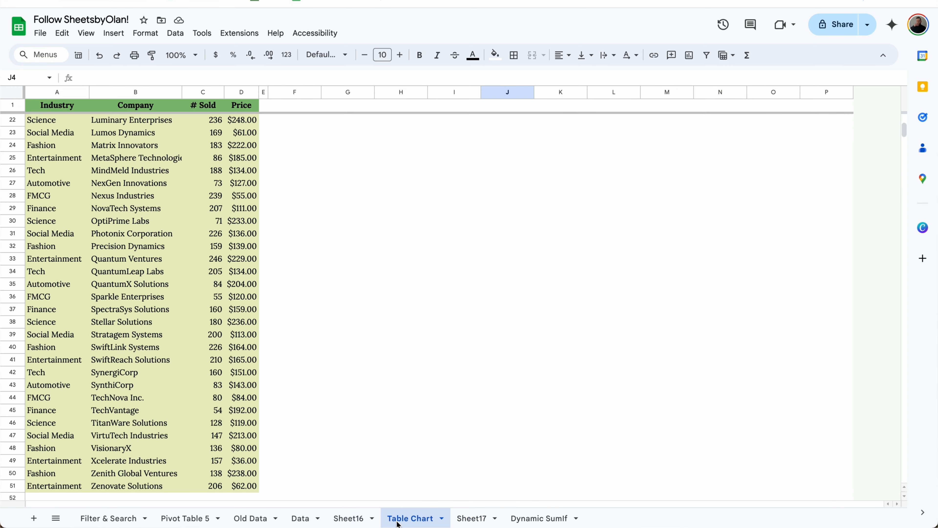
click(470, 519)
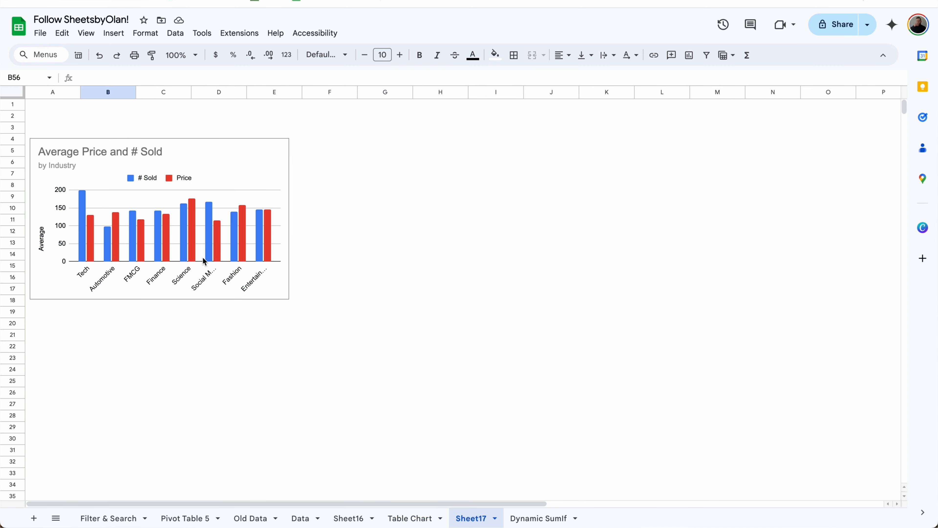
click(171, 159)
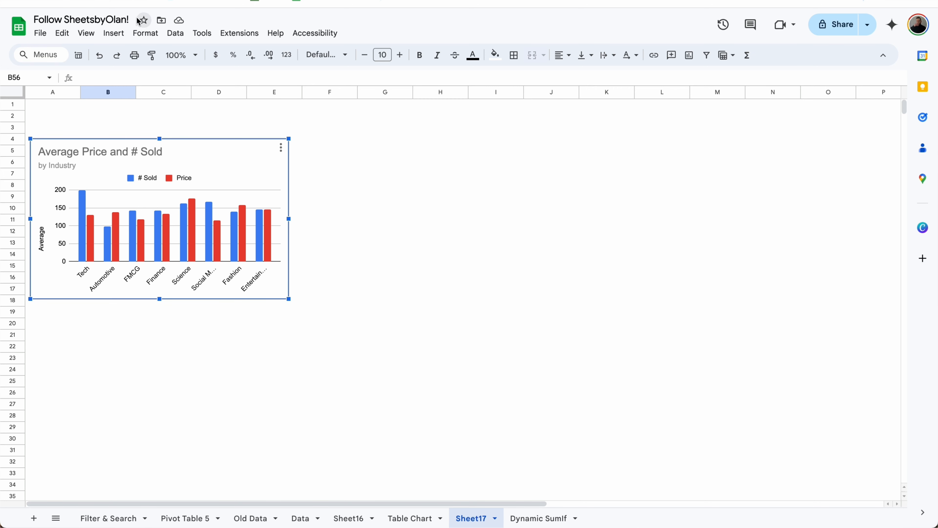
click(174, 34)
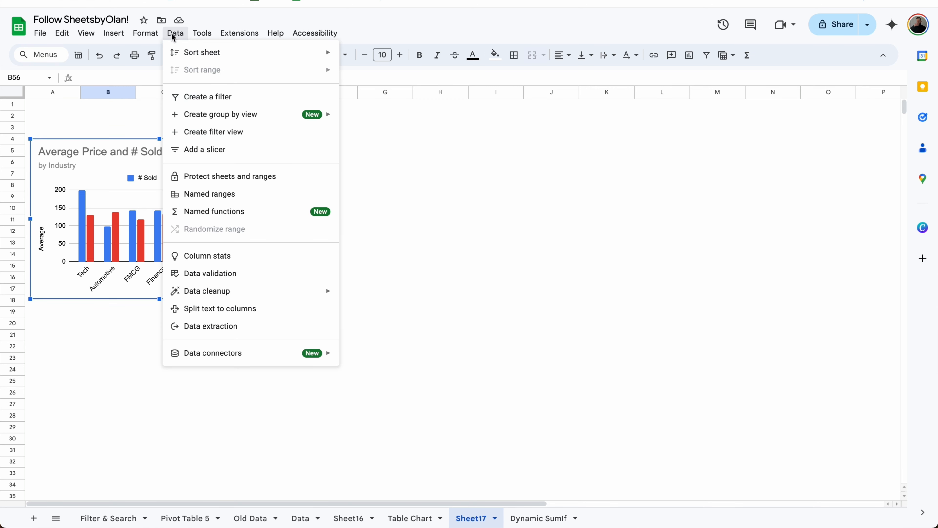
click(205, 149)
click(768, 166)
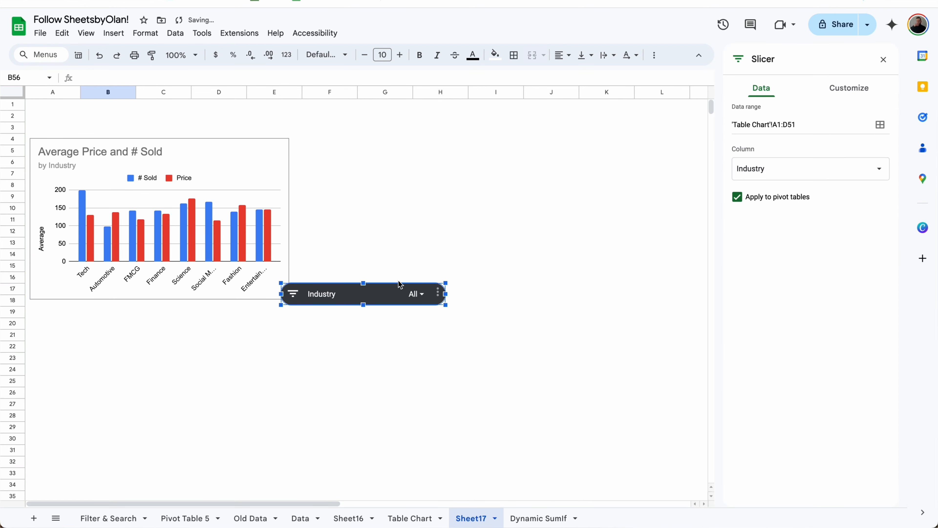
drag(338, 294, 92, 122)
Step: Paste a second slicer at D2 filtering by Price, then clear all industries in the Industry slicer
click(217, 122)
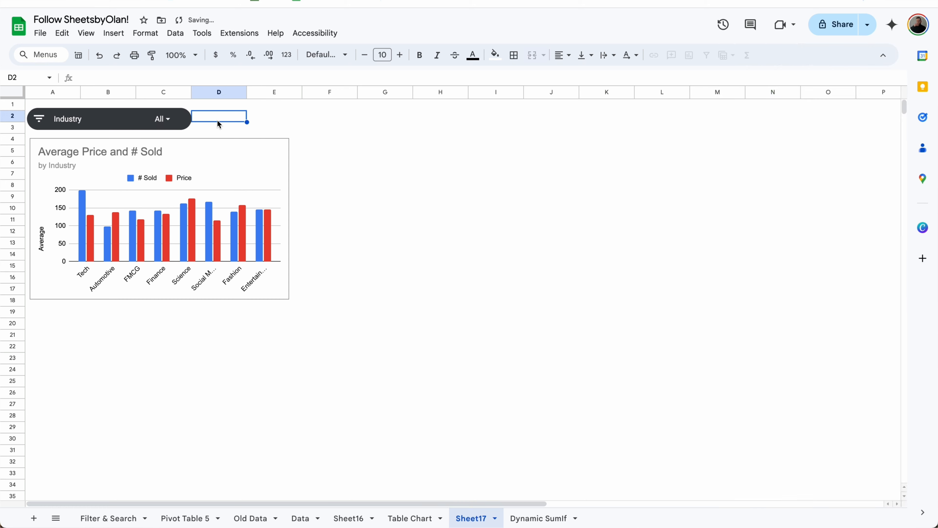
key(ctrl+v)
drag(232, 130, 233, 121)
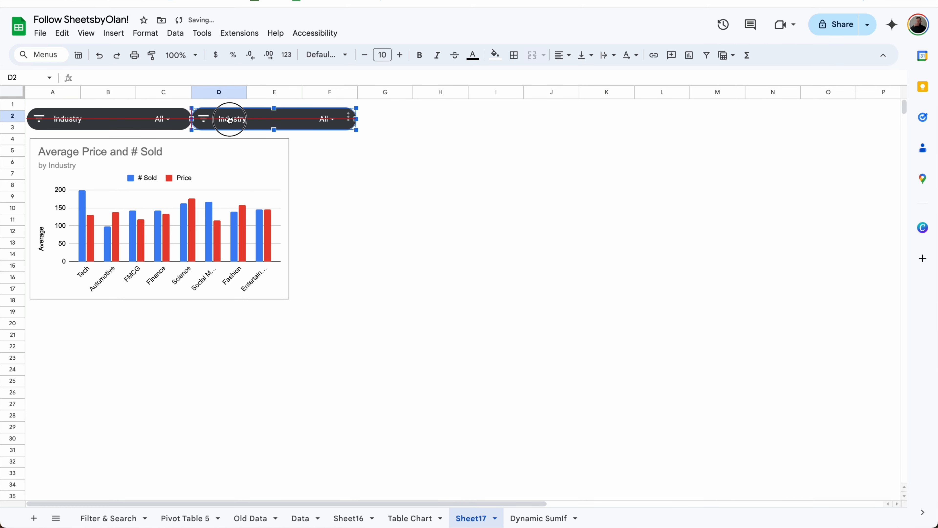
click(786, 170)
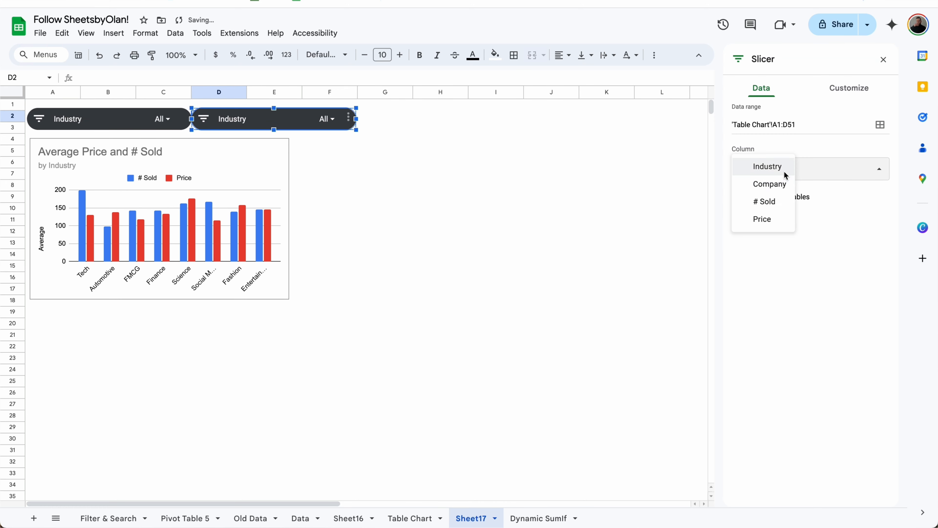
click(768, 219)
click(883, 59)
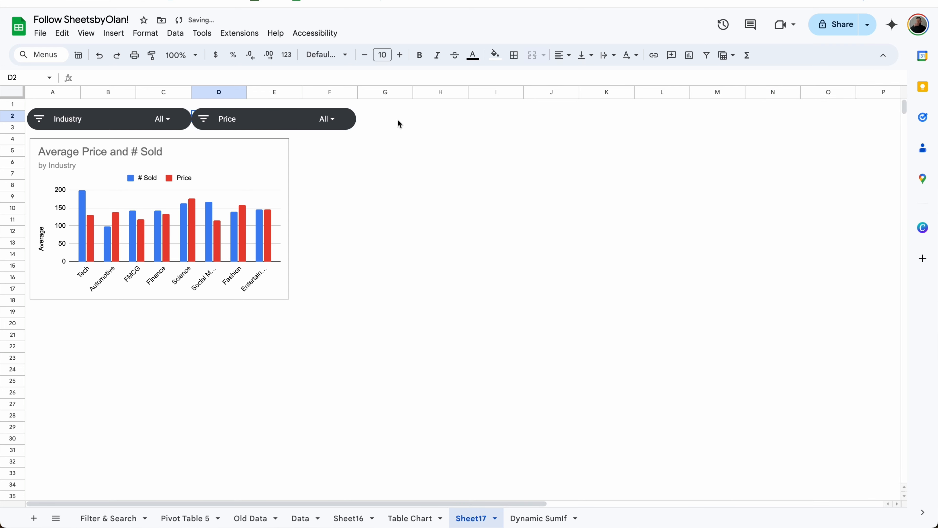
click(161, 119)
click(86, 163)
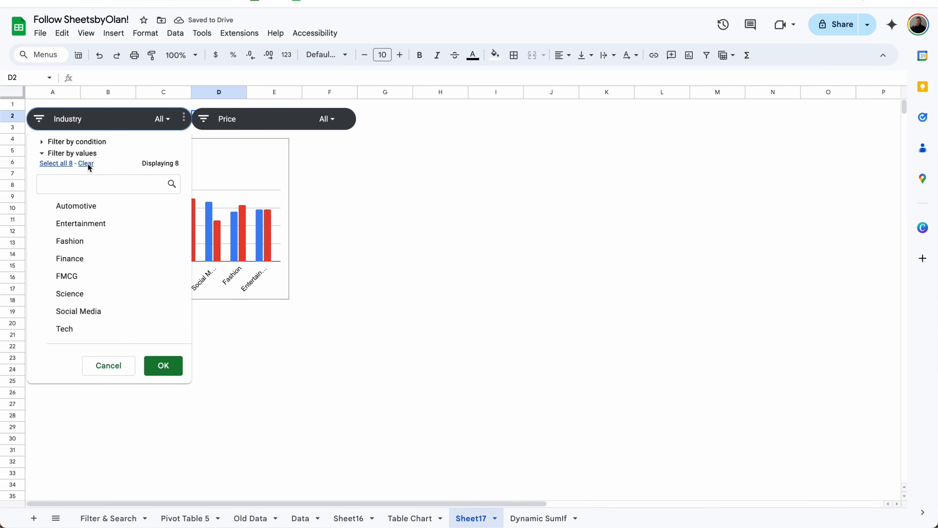
Step: Filter the chart's industry slicer to Tech and Science
click(77, 302)
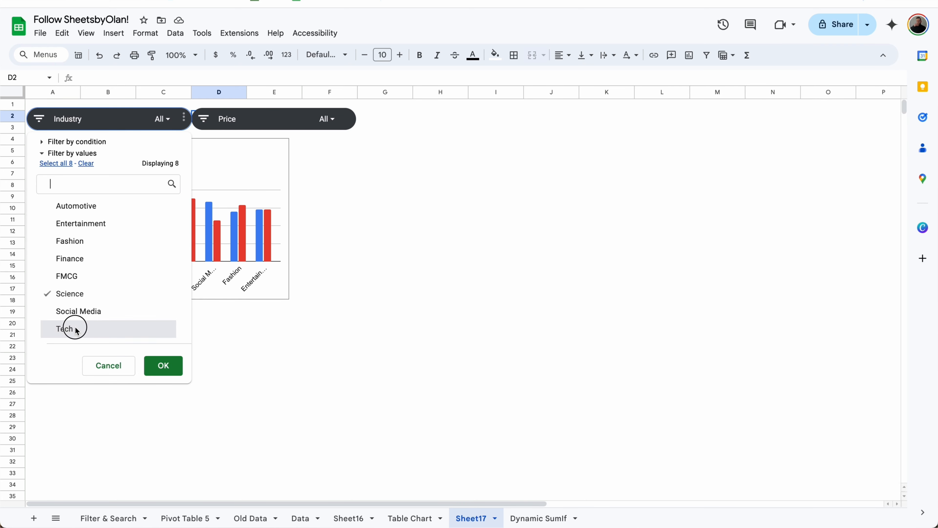
click(65, 328)
click(161, 366)
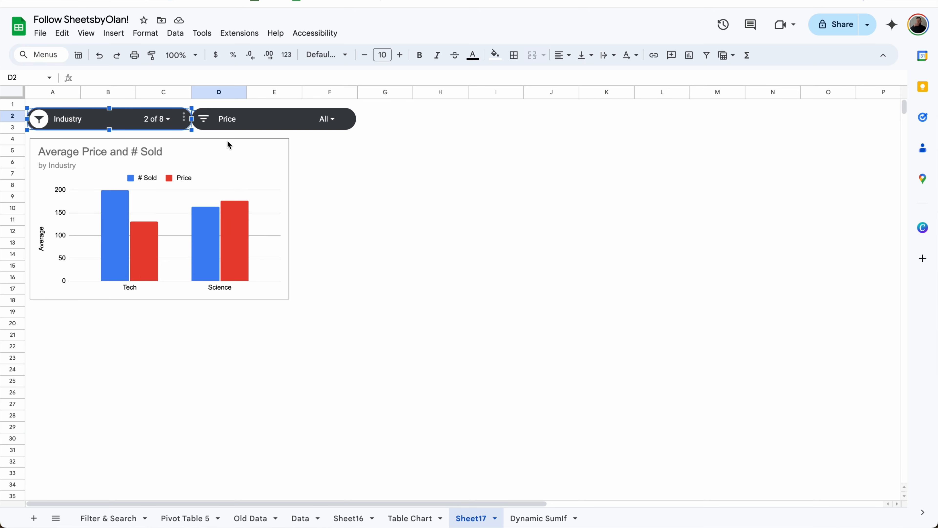
Step: Filter the Price slicer to the condition Greater than 100
click(325, 119)
click(255, 142)
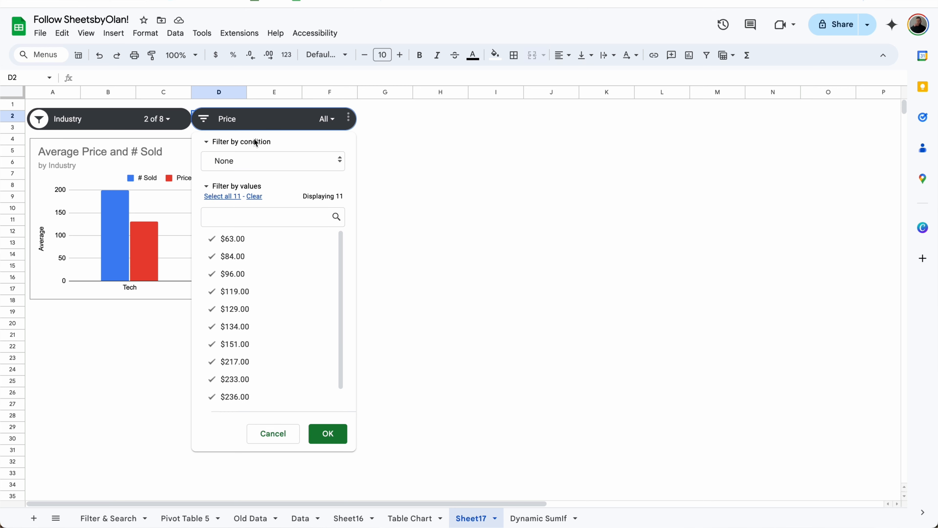
click(243, 164)
click(258, 372)
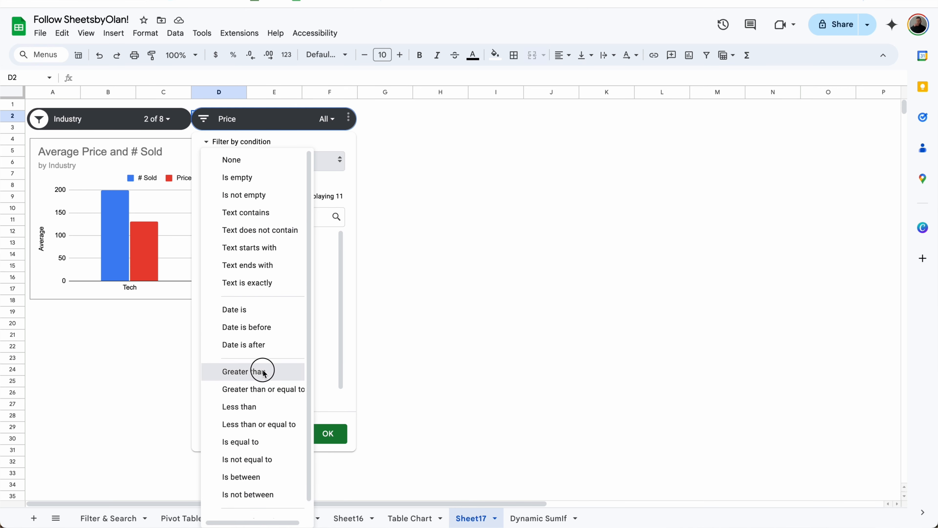
click(279, 186)
text(100)
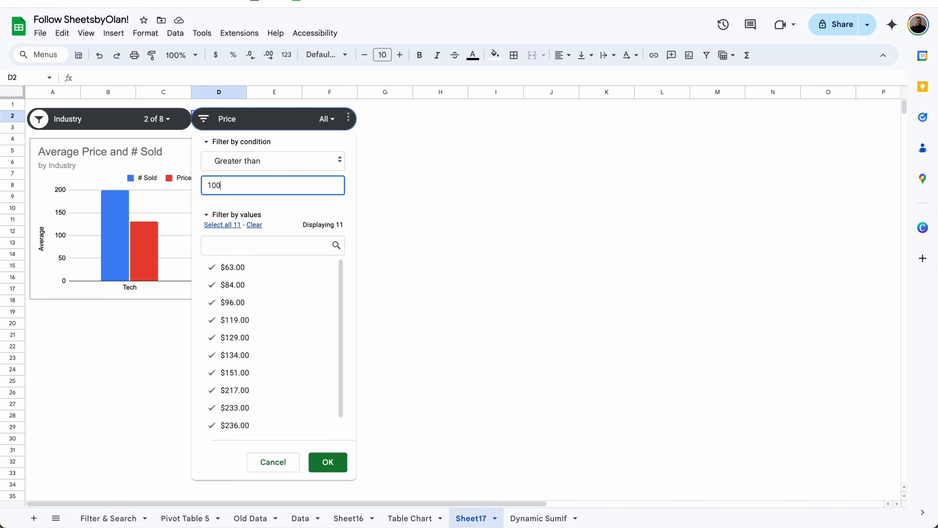
click(328, 463)
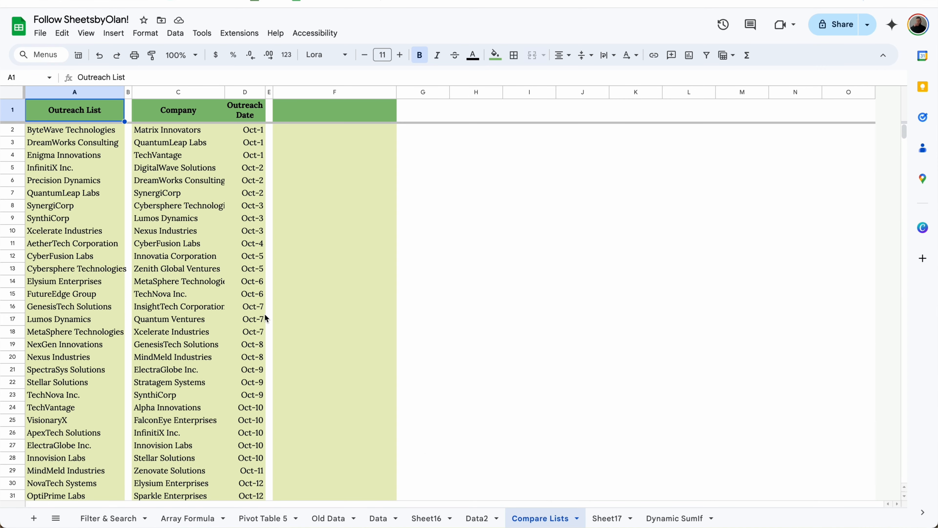
Step: Add the header 'Missing' in F1 of Compare Lists
scroll(110, 159, down, 7)
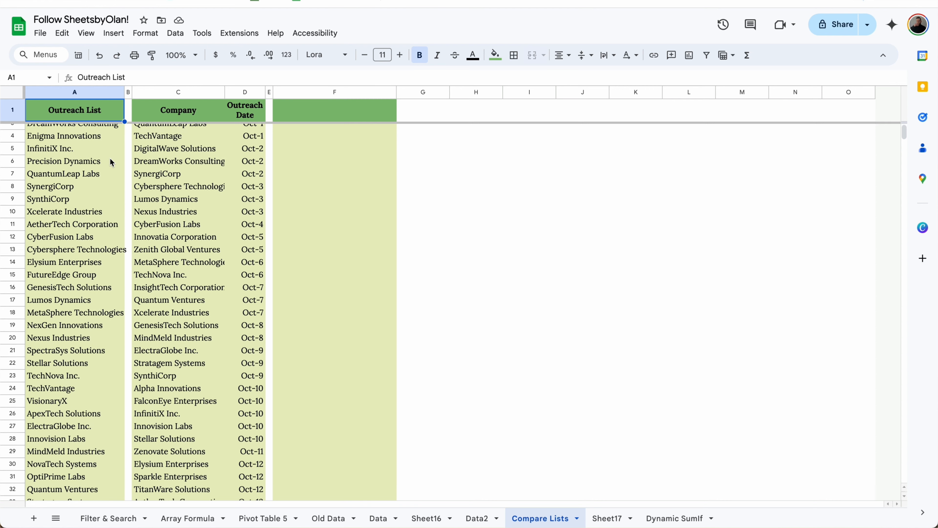
scroll(111, 158, up, 3)
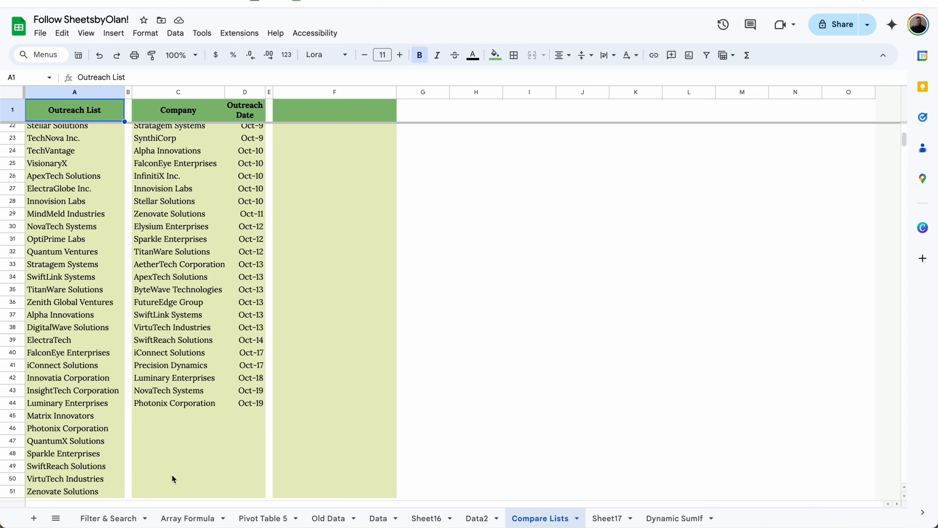
scroll(173, 478, up, 10)
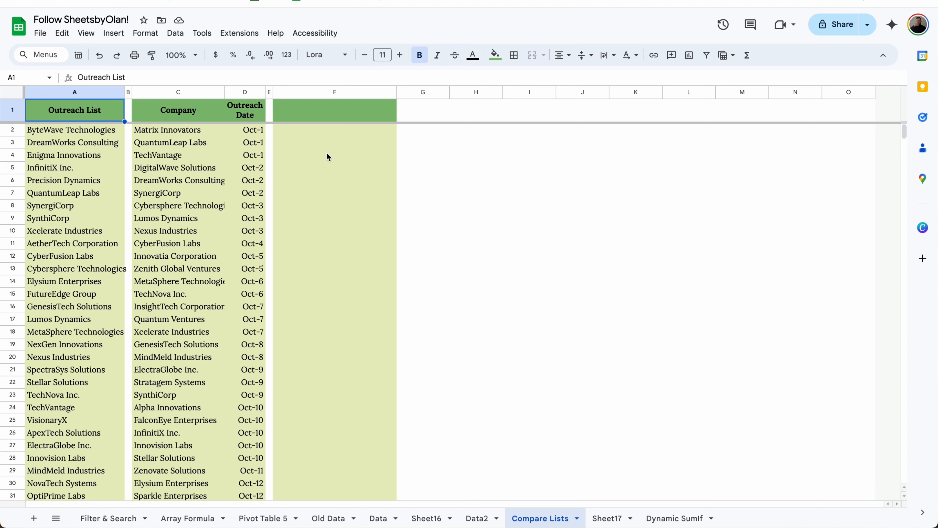
click(335, 109)
text(Missing)
key(Return)
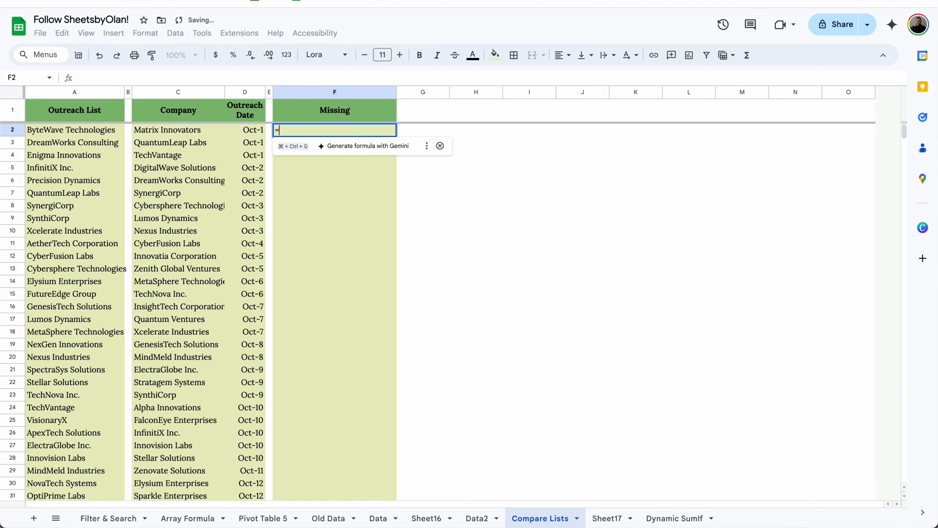
Step: Enter =FILTER(A2:A51,NOT(COUNTIF(C2:C44,A2:A51))) in F2 to list missing companies
text(=)
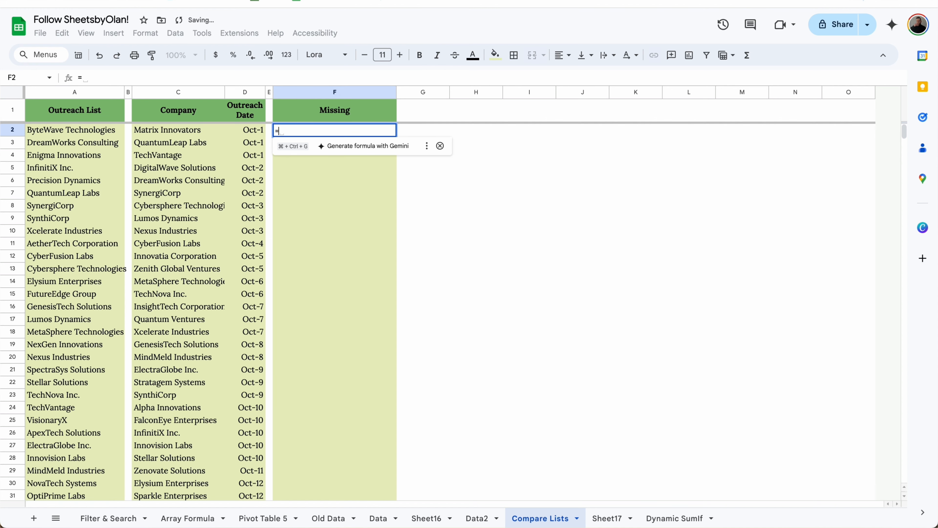
text(FILTER()
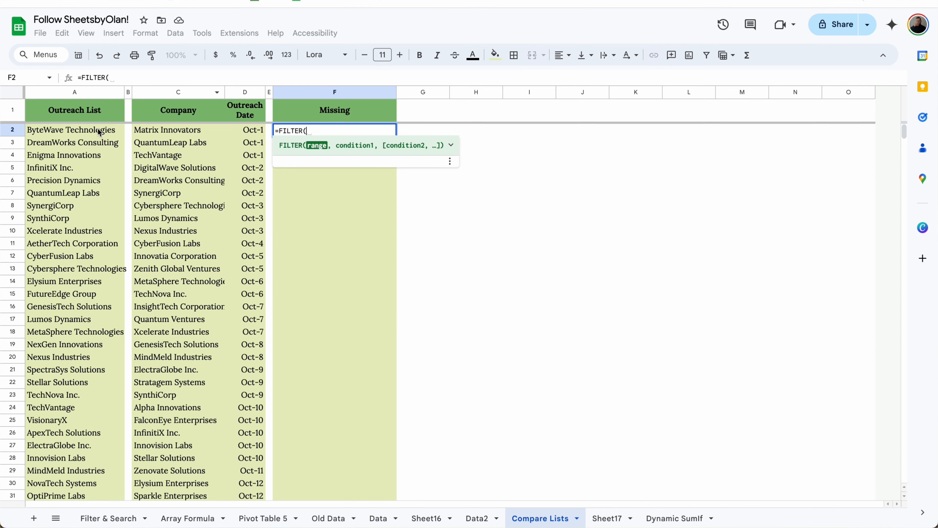
drag(100, 131, 78, 435)
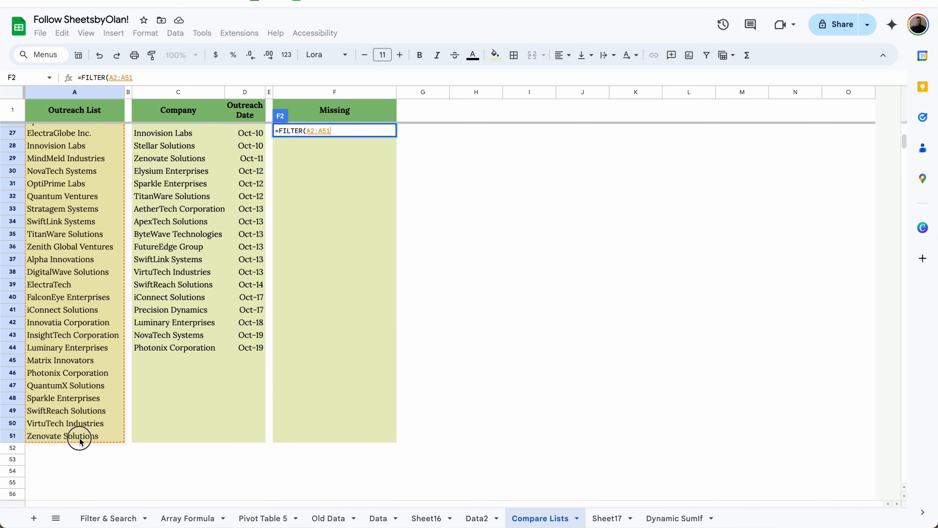
text(,NOT()
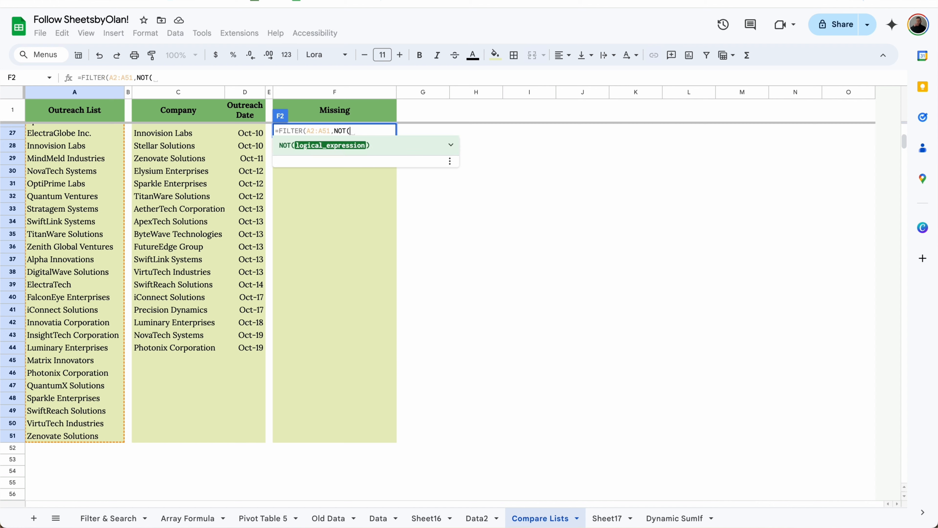
text(COUNTIF()
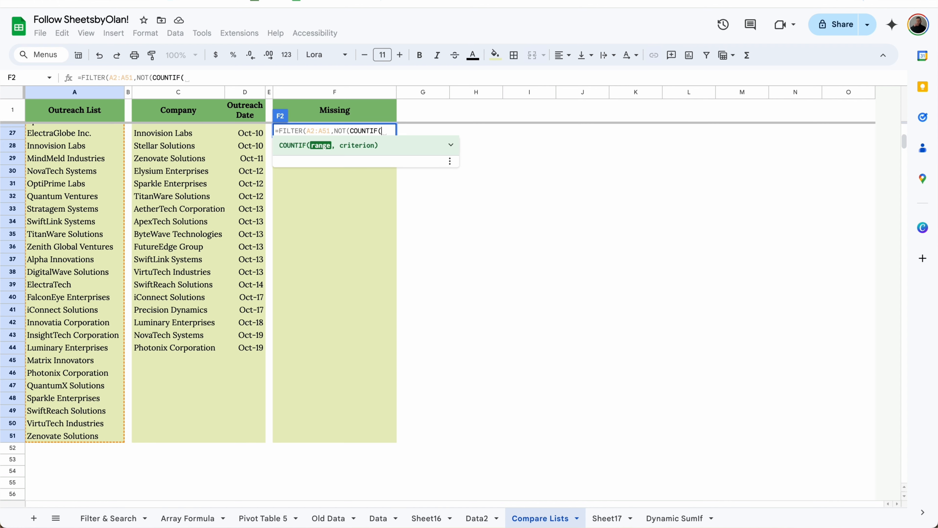
drag(172, 350, 184, 132)
text(,)
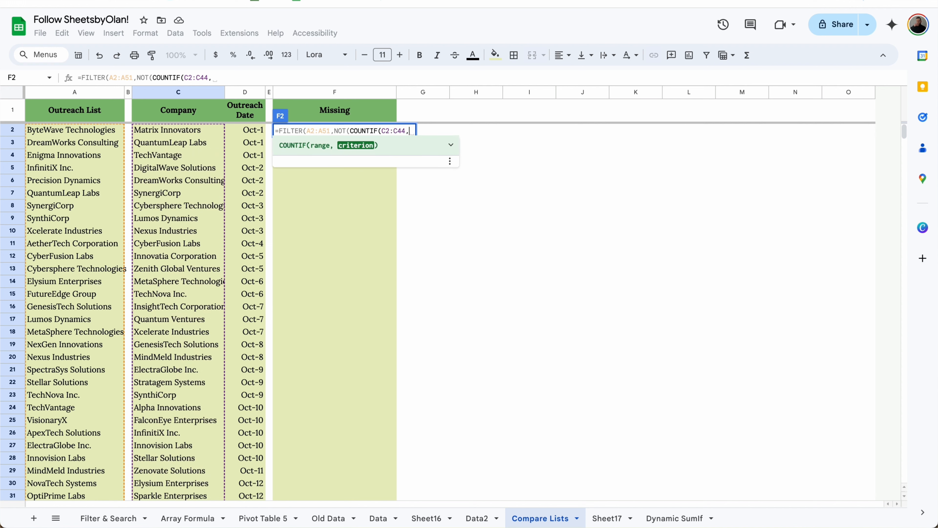
drag(112, 134, 94, 455)
key(Return)
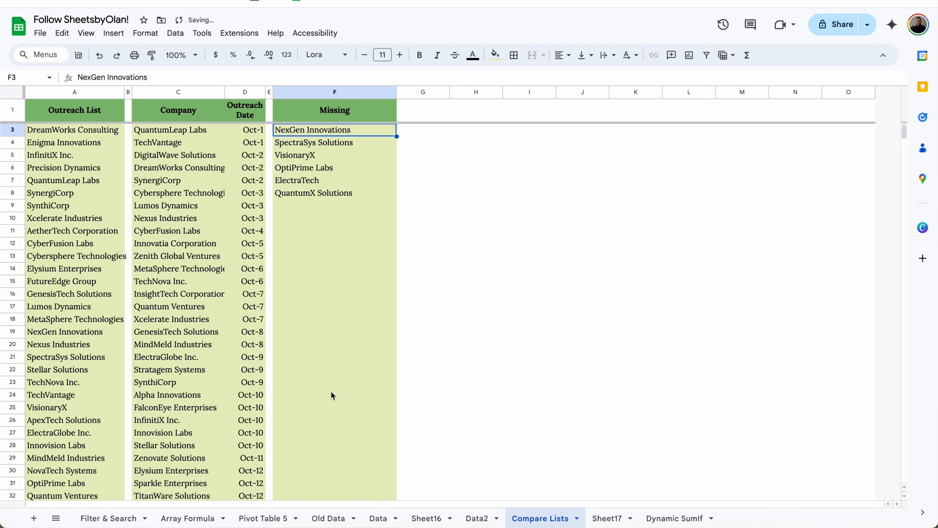
click(383, 132)
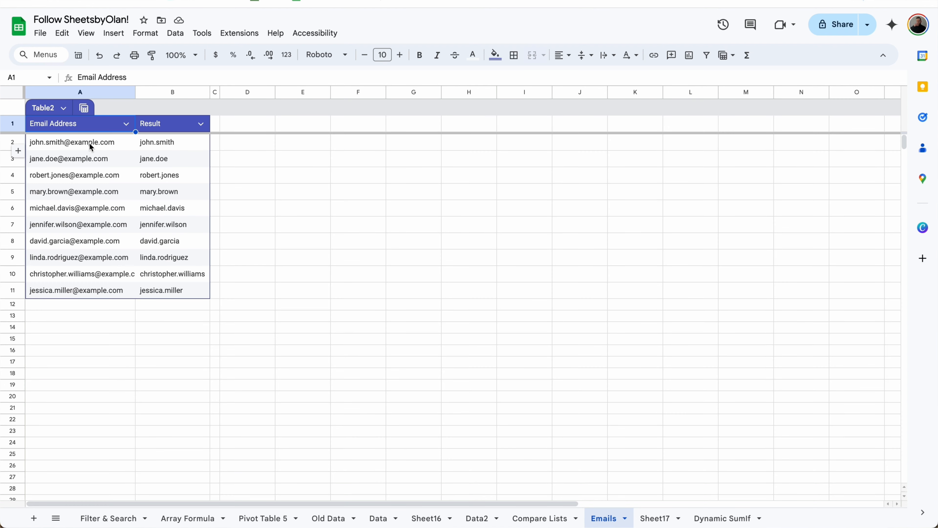
Step: Clear B2:B11 and auto-fill =INDEX(SPLIT(A2,"@"),2) down the Result column, returning domains
drag(158, 143, 159, 293)
key(Delete)
click(169, 140)
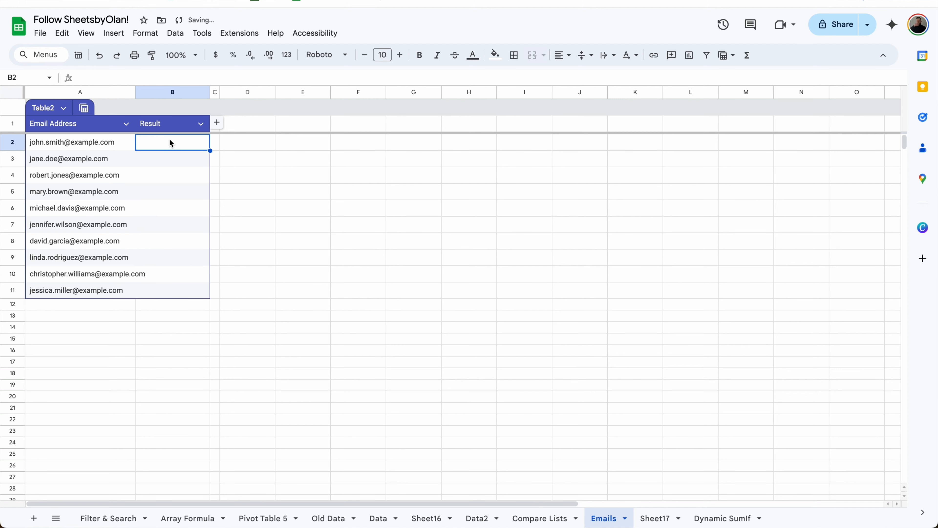
text(=INDEX)
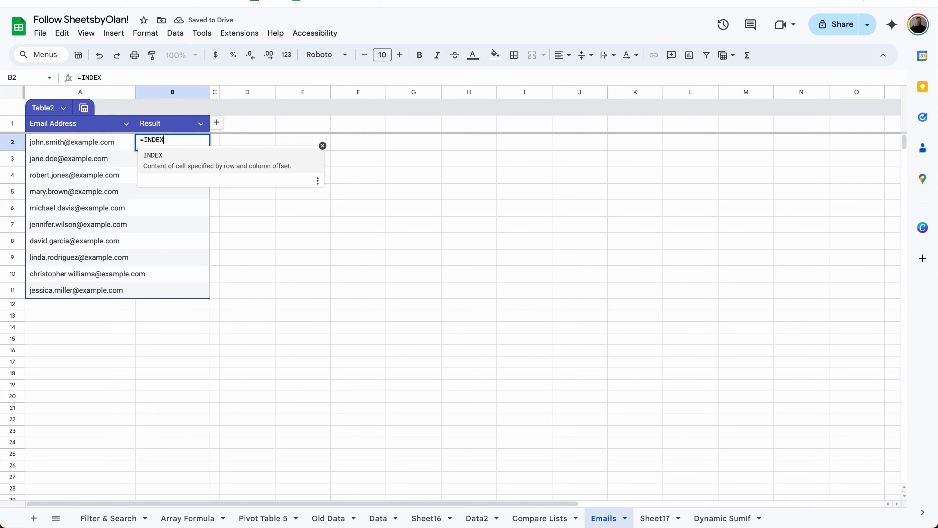
text((SPLIT()
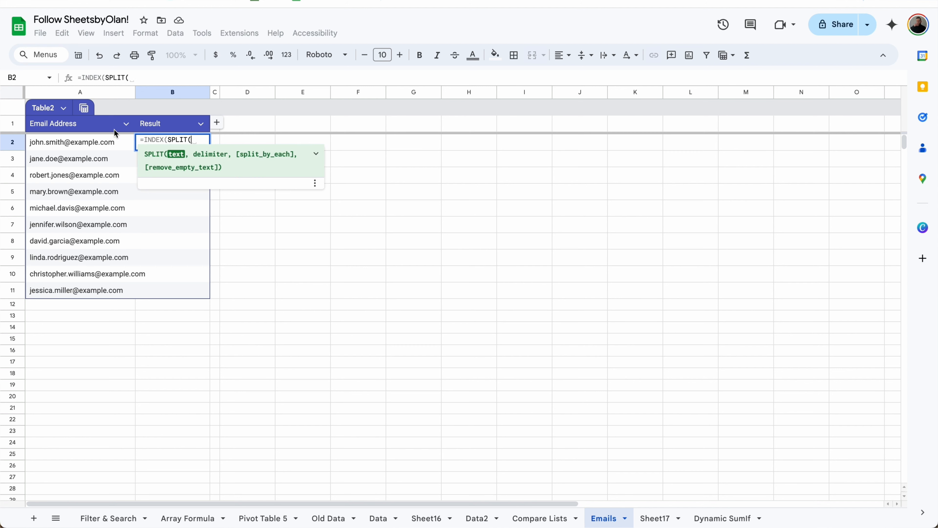
click(93, 142)
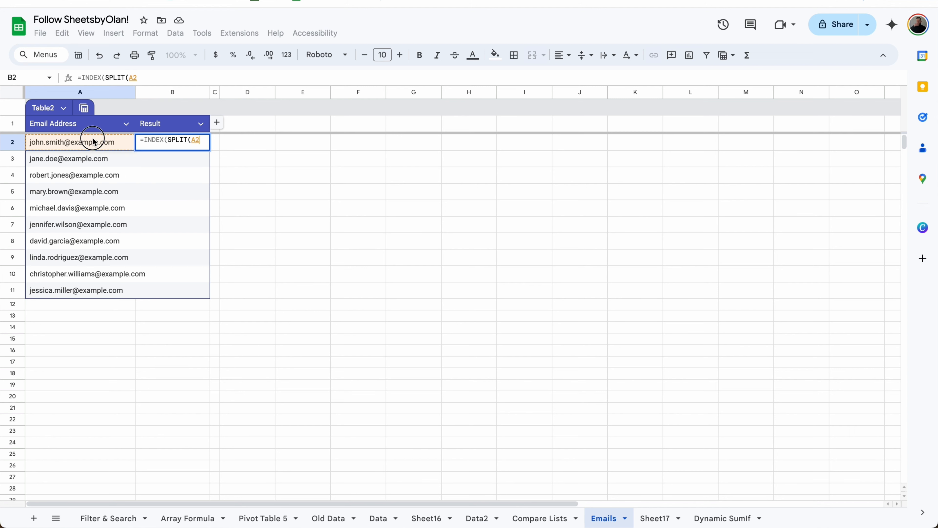
text(,")
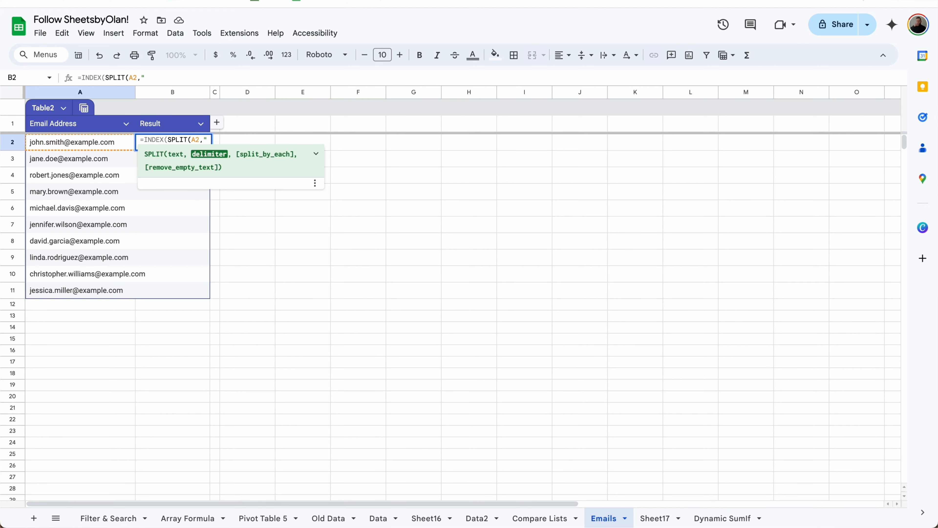
text(@"))
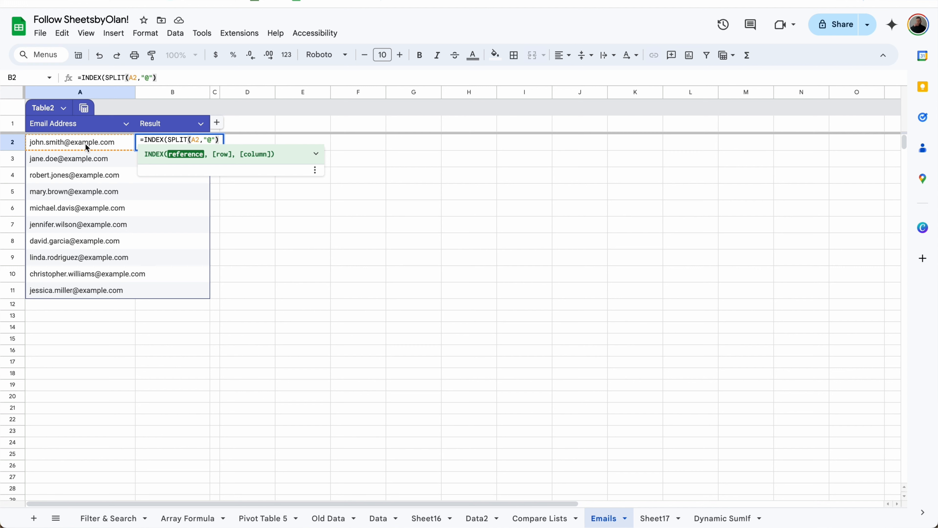
text(,)
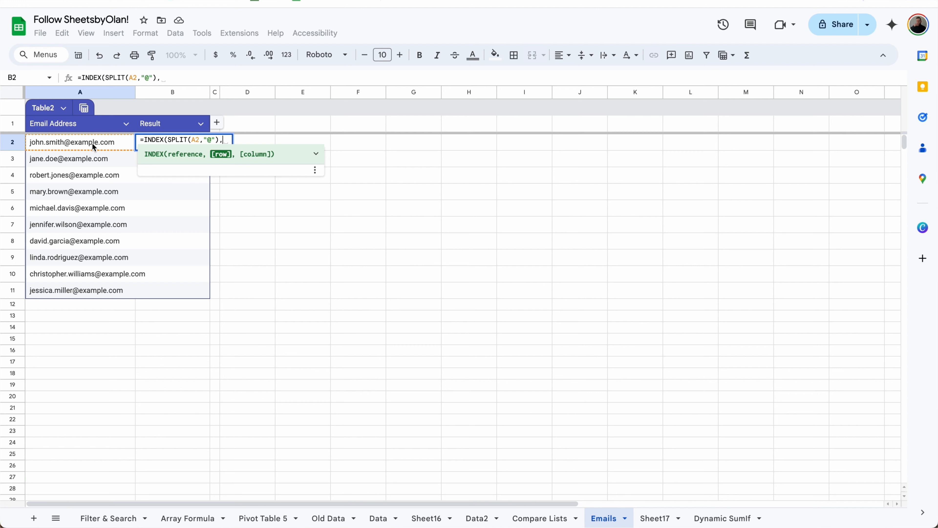
text(2))
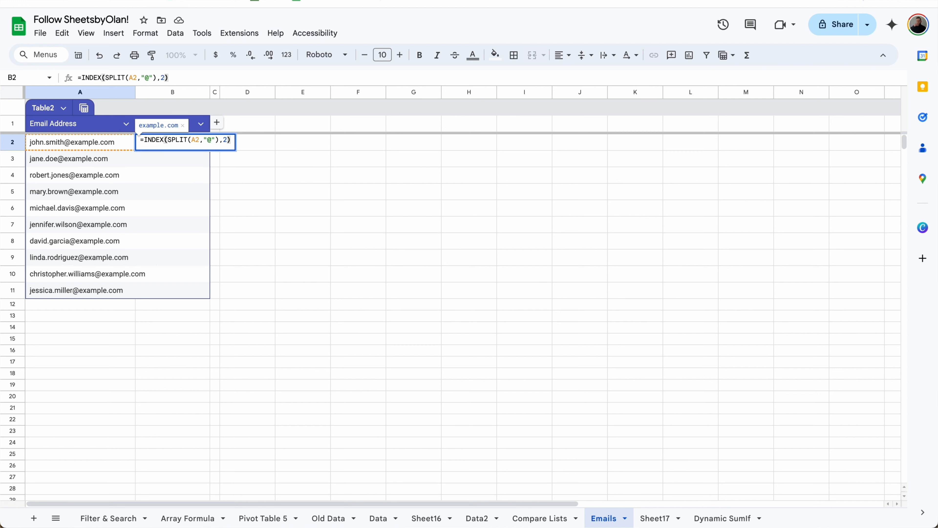
key(Return)
click(223, 231)
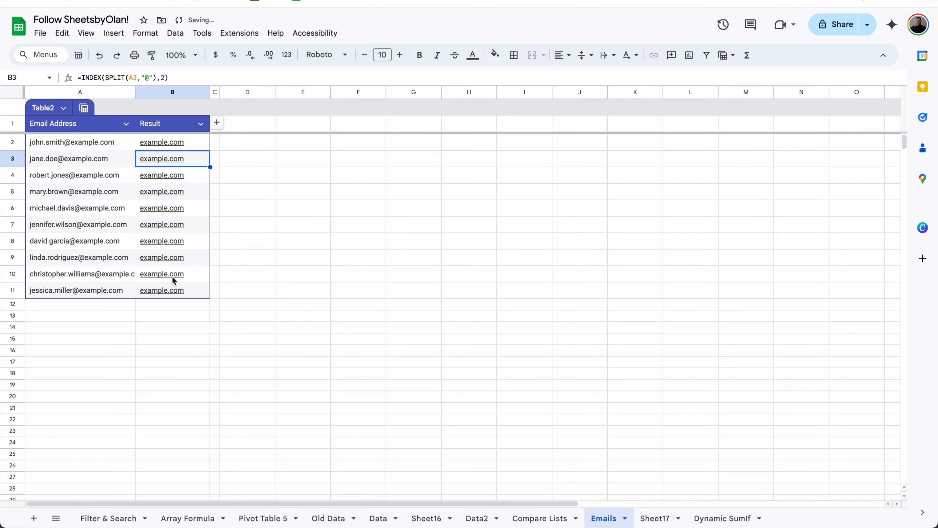
Step: Change the INDEX position to 1 so Result shows each address's part before @
click(193, 147)
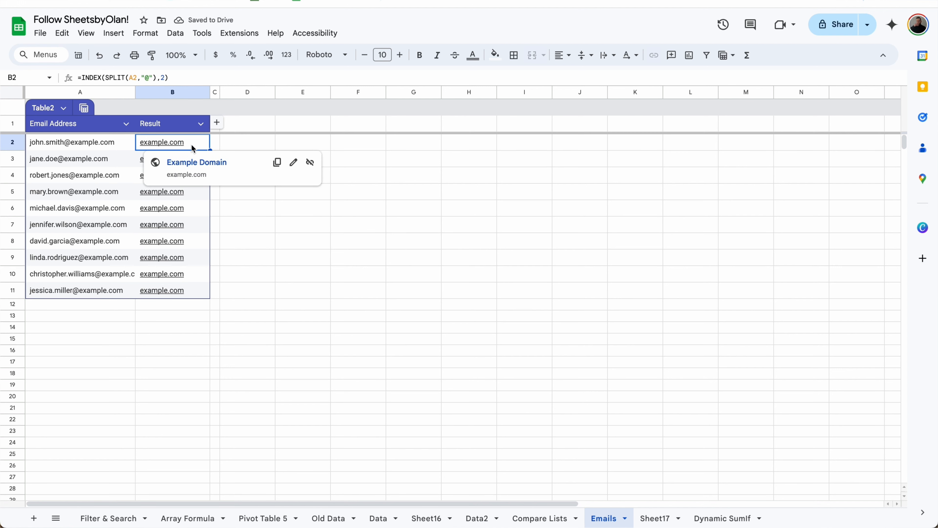
double_click(162, 78)
text(1)
key(Return)
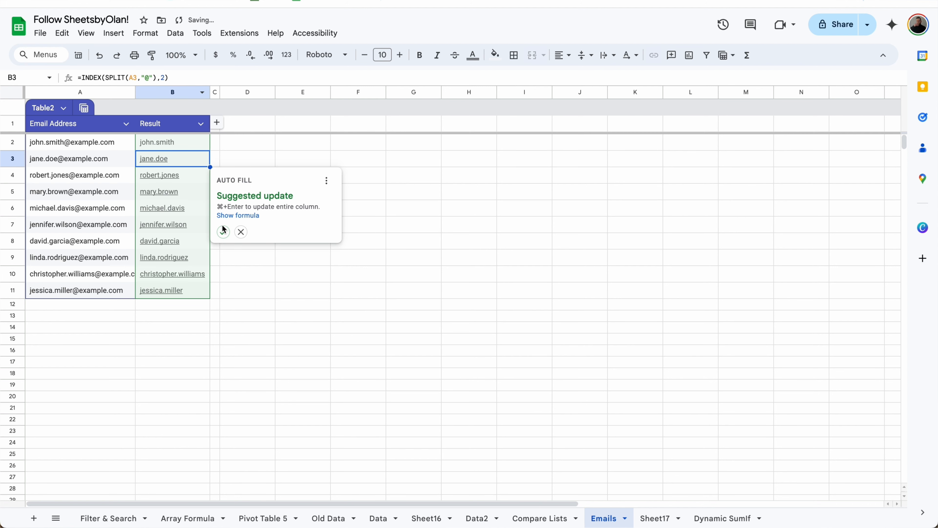
click(228, 235)
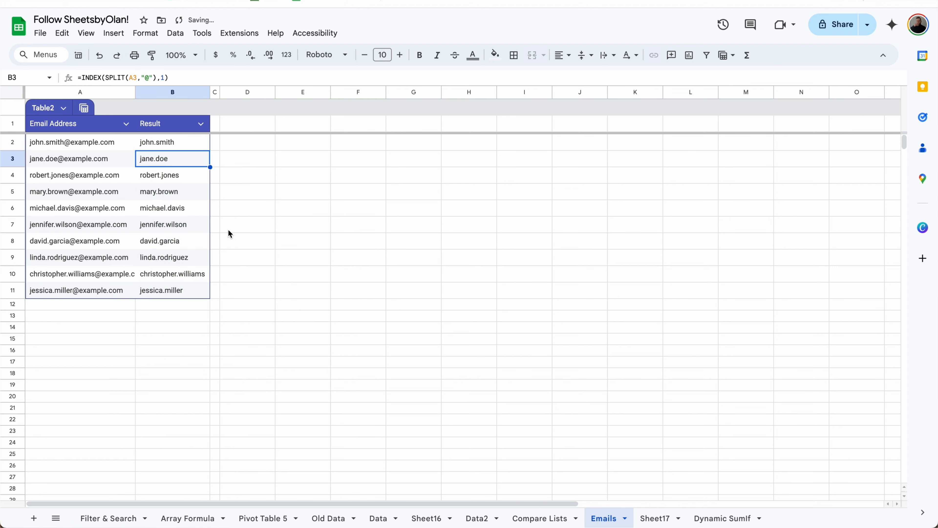
Step: Enter =SPLIT(A2,"@") in D2, splitting the first address into name and domain
click(242, 149)
text(=spl)
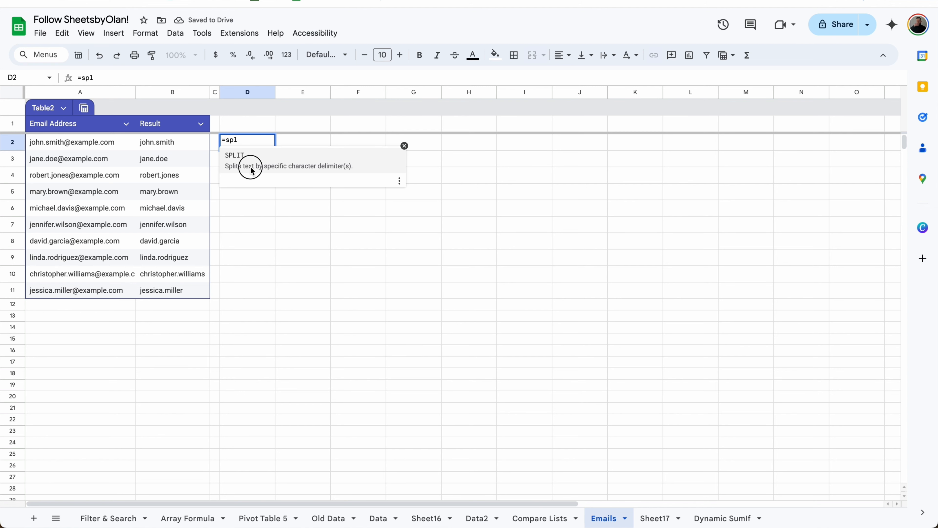
click(251, 171)
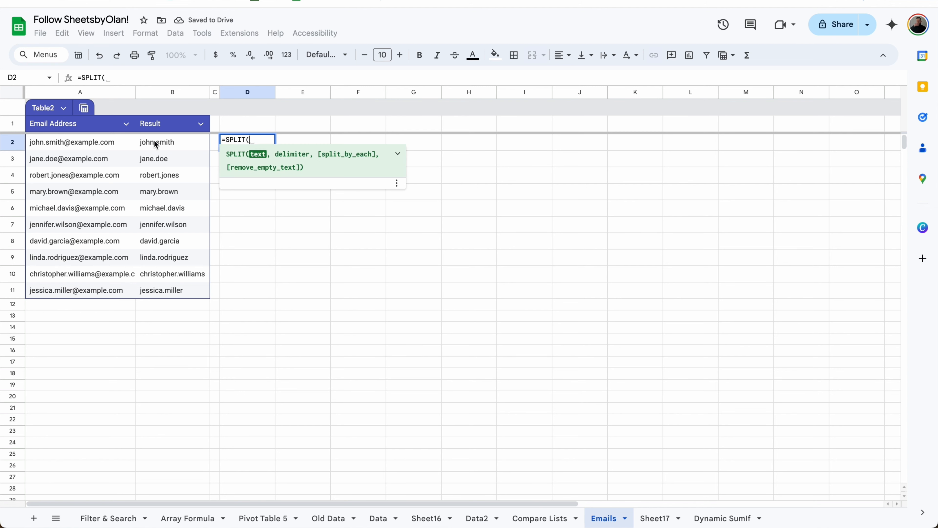
click(131, 143)
text(,"@")
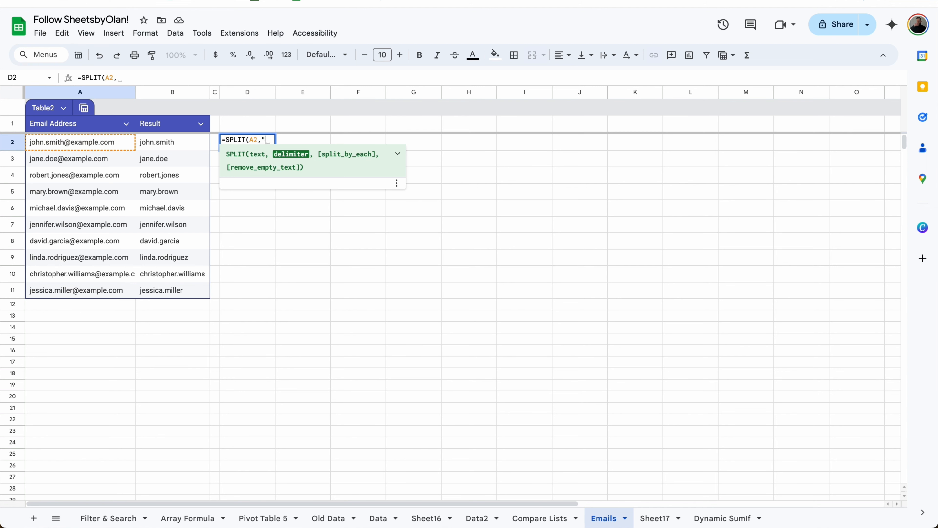
key(Return)
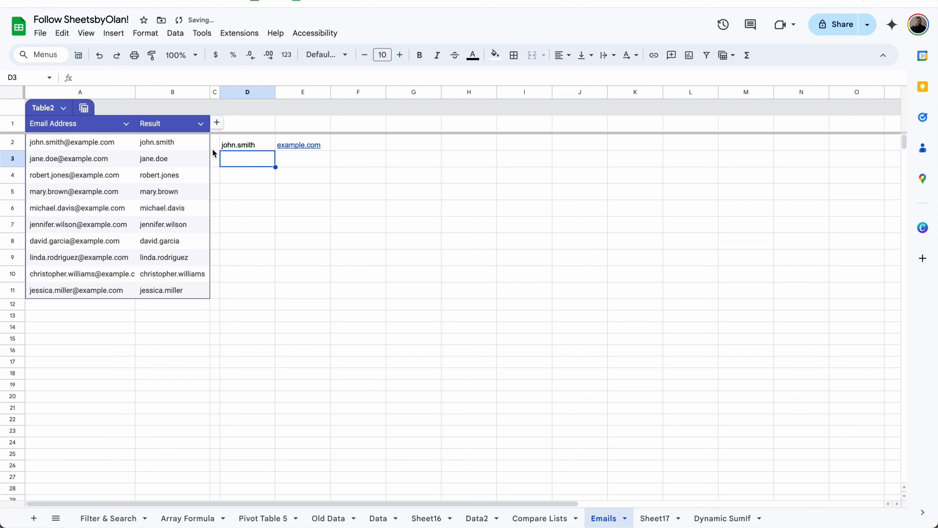
click(245, 146)
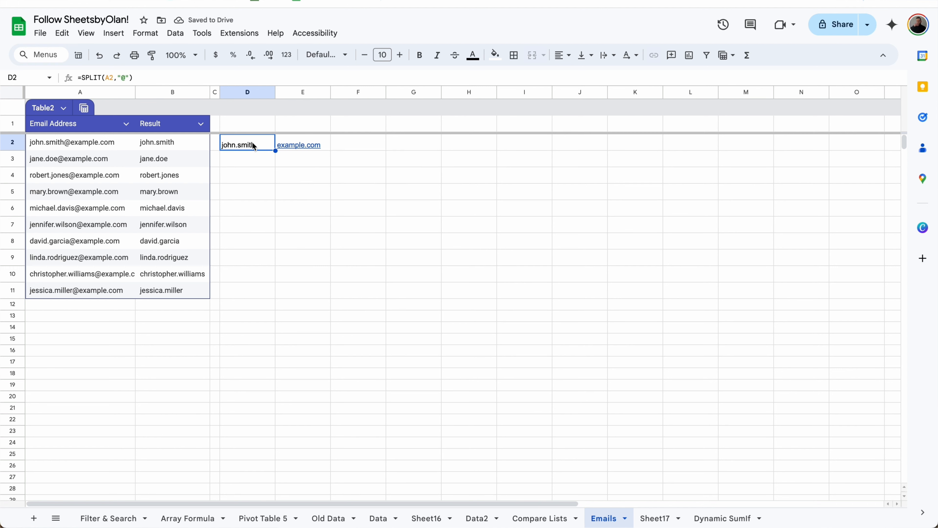
click(257, 168)
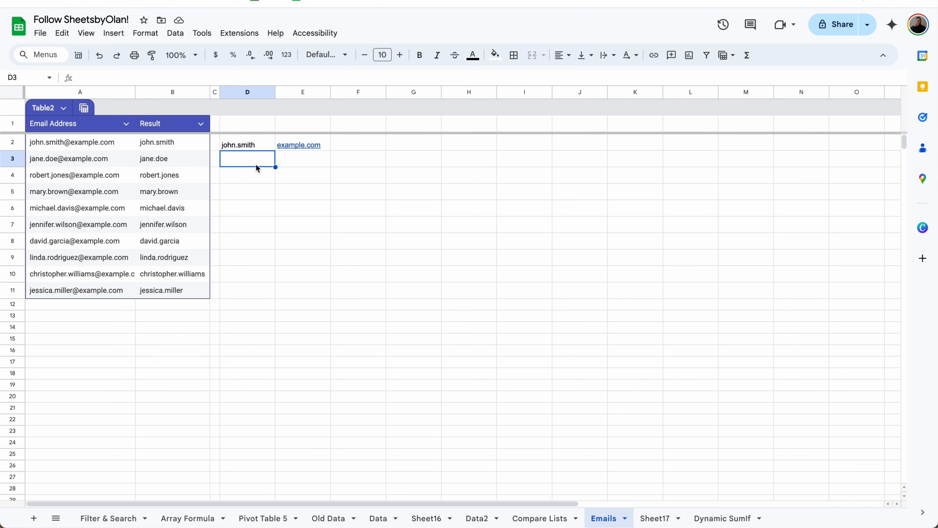
click(199, 148)
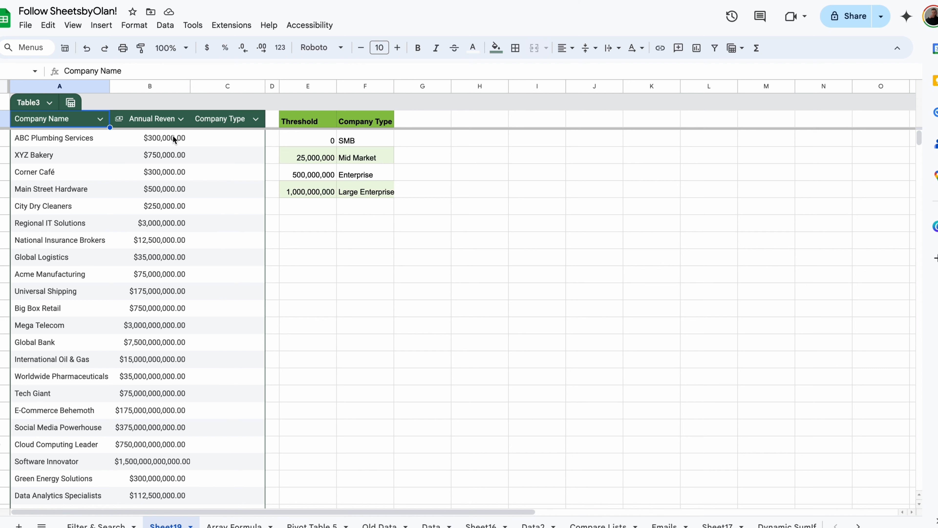
Step: Start an XLOOKUP in C2 matching B2 against $E$2:$E$5, returning from $F$2:$F$5
click(220, 140)
text(=XLOOKUP()
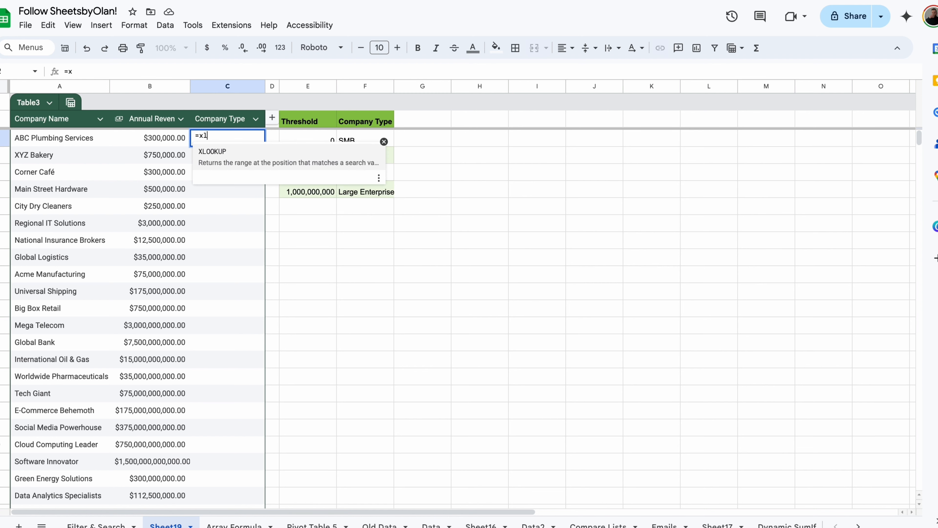
click(174, 138)
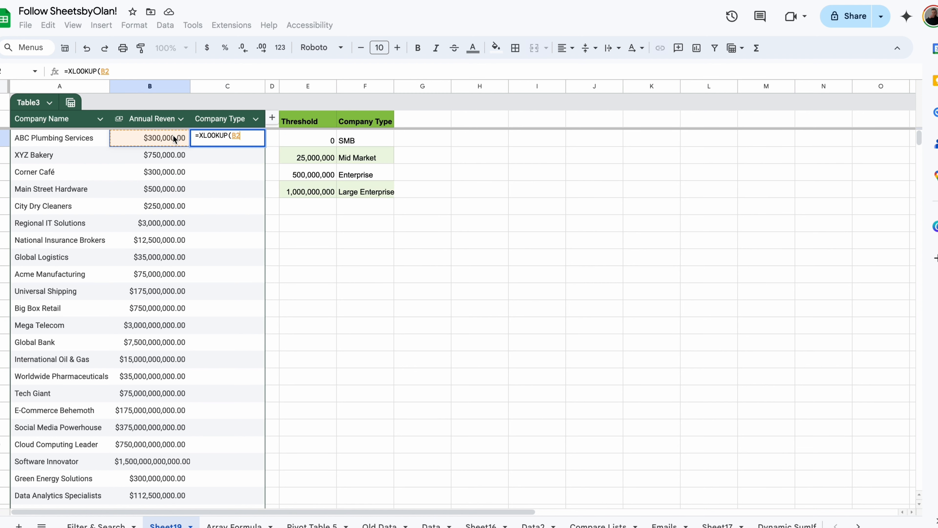
text(,)
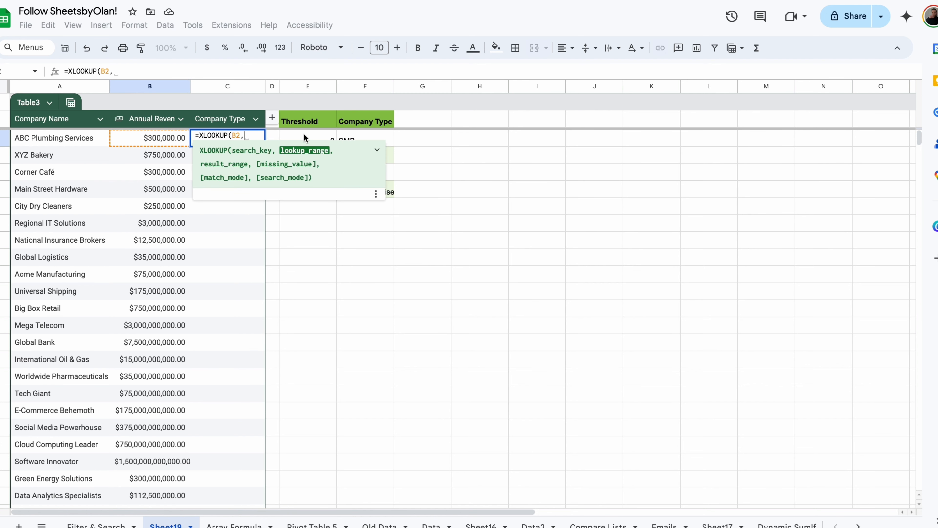
drag(307, 138, 303, 192)
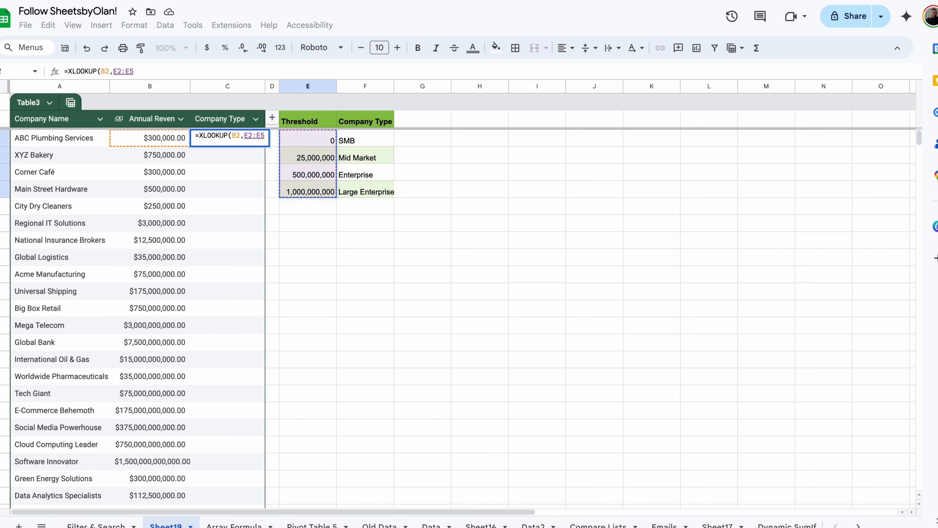
click(125, 72)
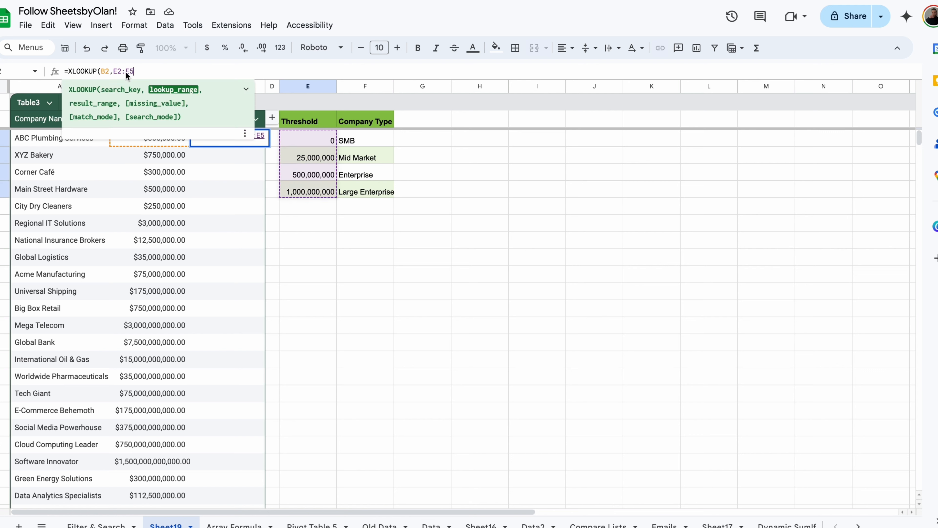
key(F4)
text(,)
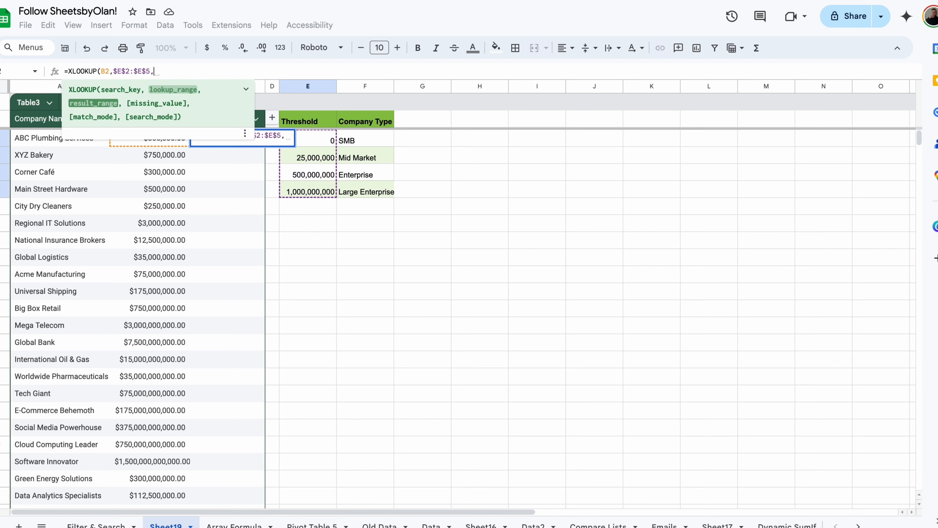
drag(367, 144, 356, 191)
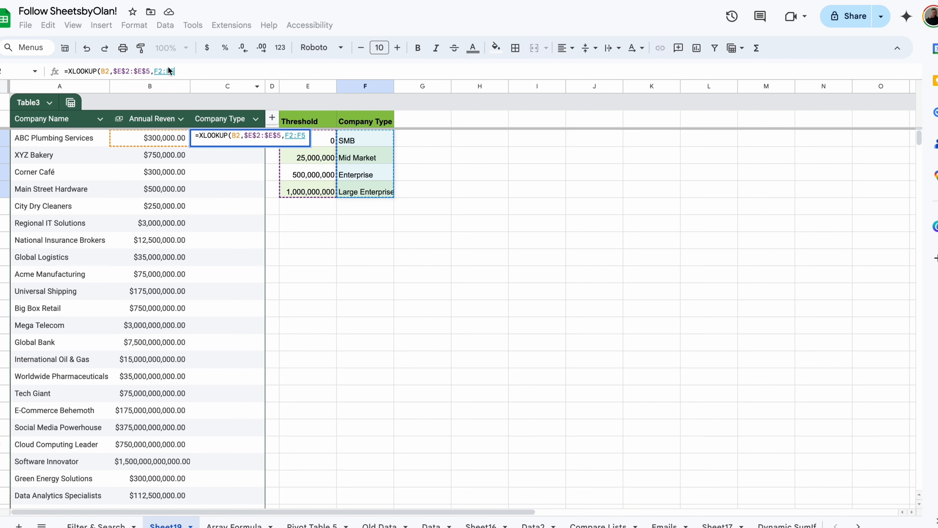
key(F4)
text(, )
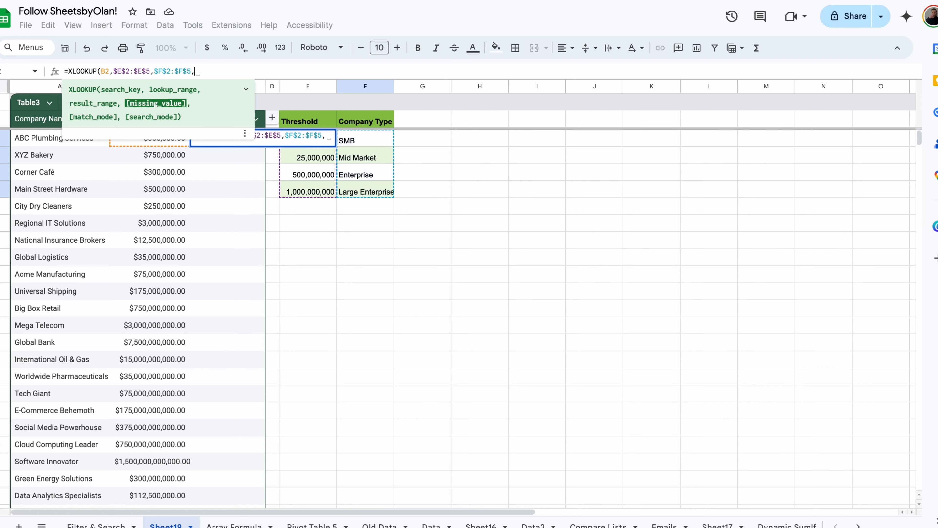
text(,)
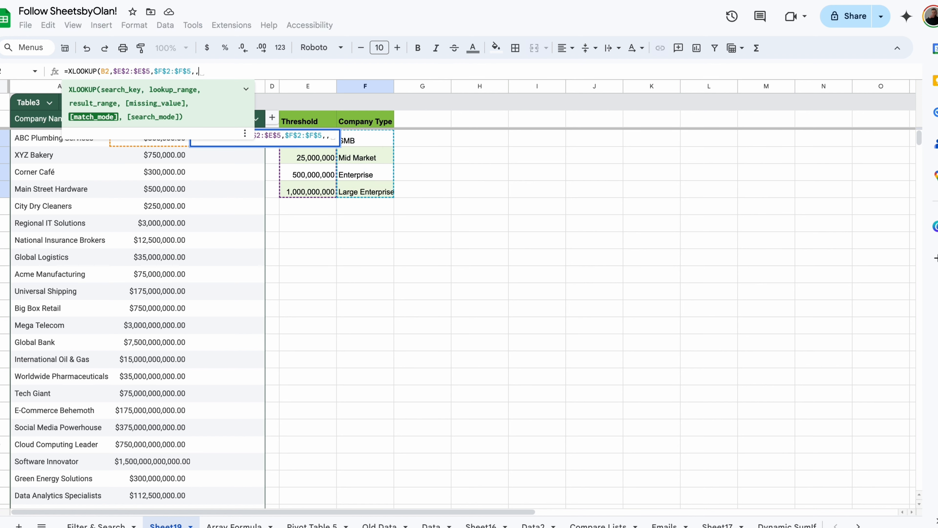
Step: Finish the XLOOKUP with match mode -1 and auto-fill revenue tiers down Company Type
click(246, 88)
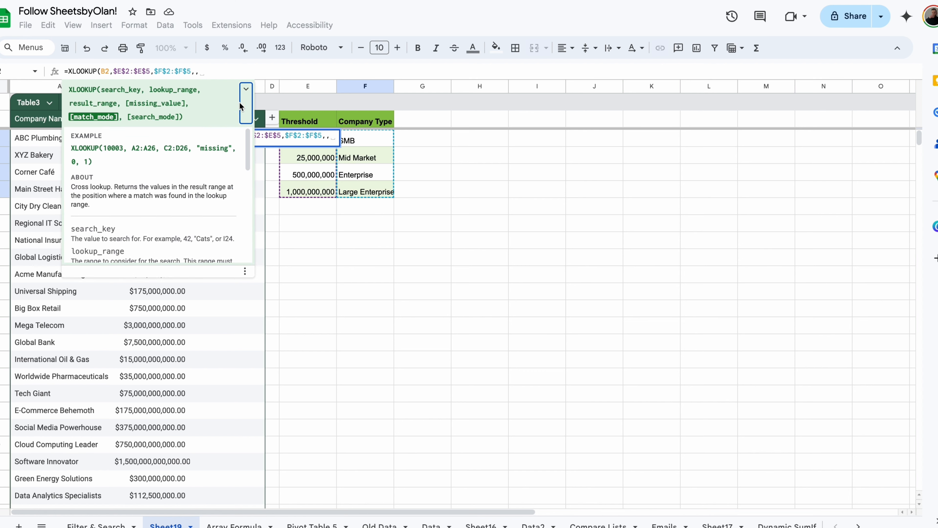
scroll(207, 184, down, 5)
scroll(207, 184, down, 1)
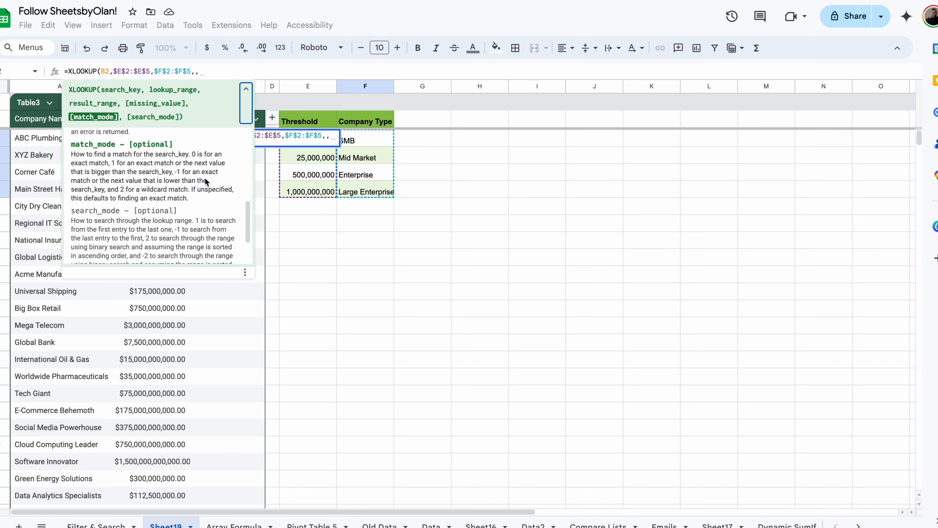
click(215, 74)
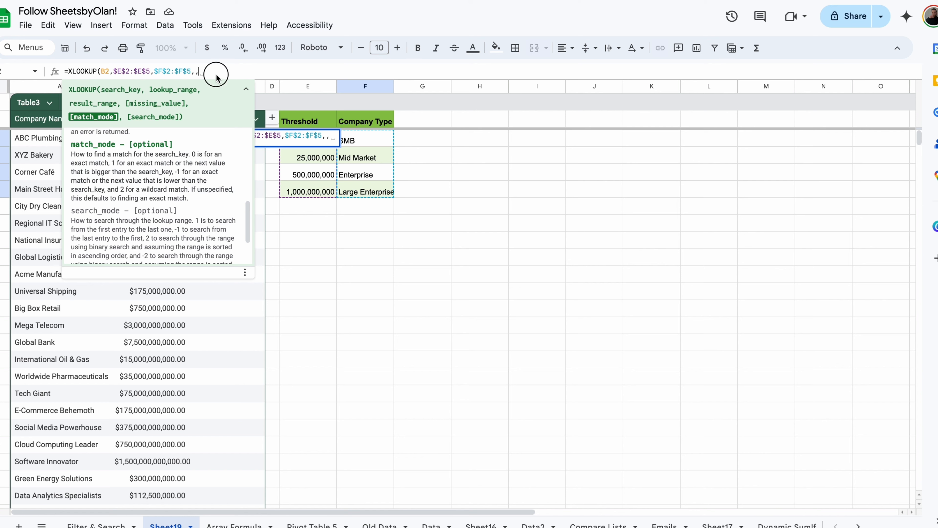
text(-1)
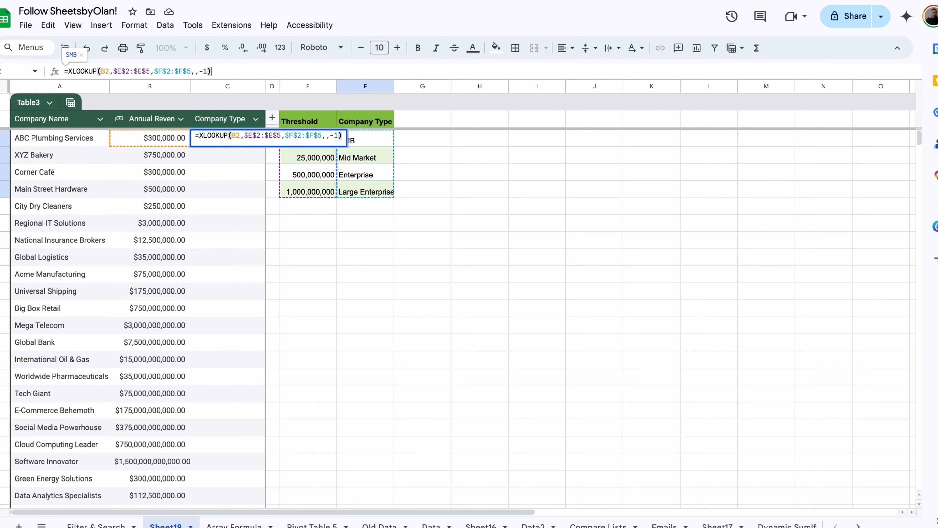
key(Return)
click(278, 231)
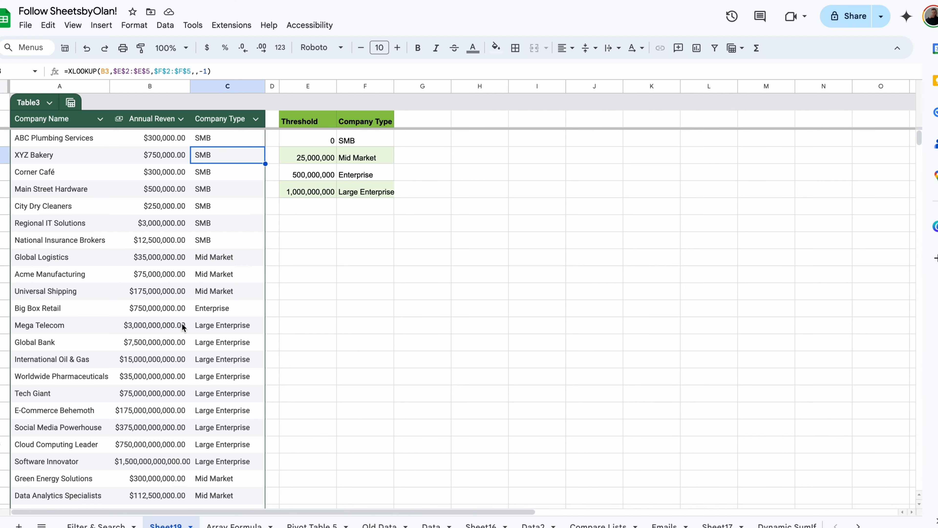
scroll(210, 334, down, 2)
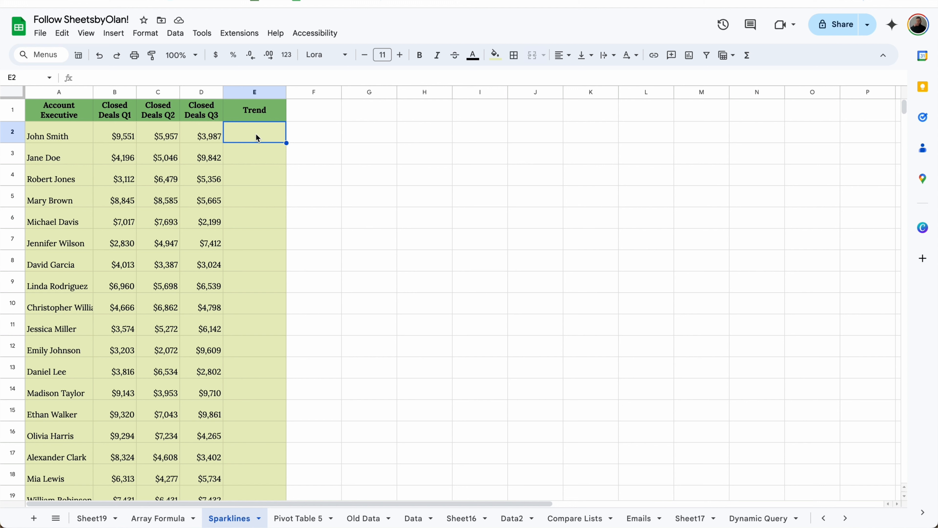
Step: Enter =SPARKLINE(B2:D2) in E2 and copy it down the Trend column
text(=spark)
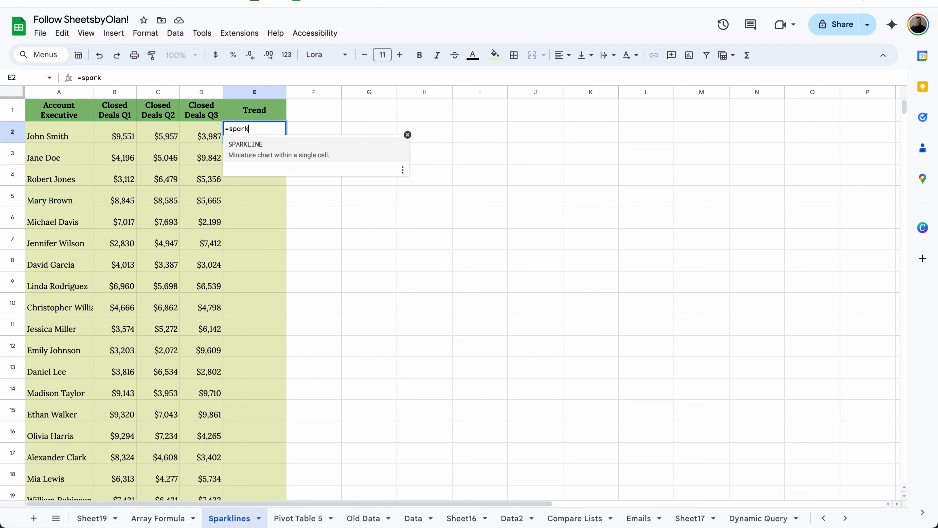
click(261, 142)
click(134, 132)
drag(134, 132, 201, 134)
key(Return)
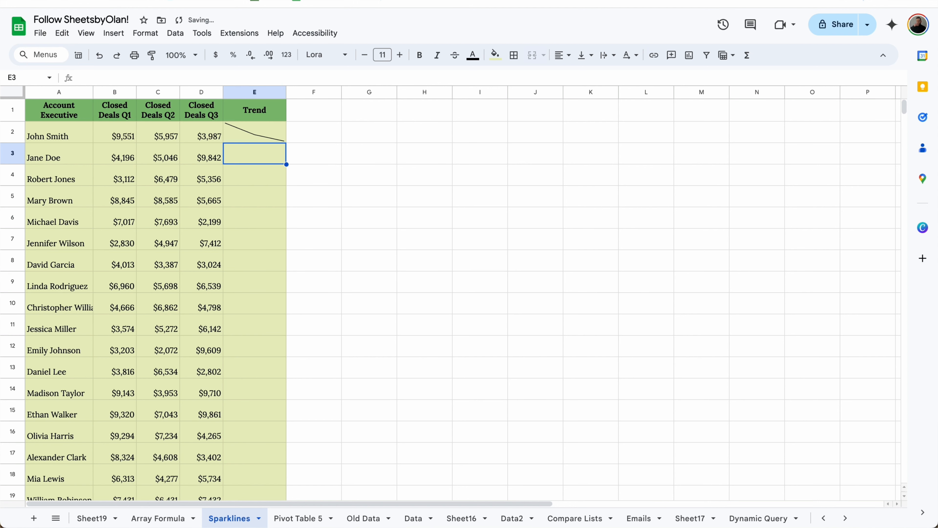
click(256, 134)
double_click(286, 142)
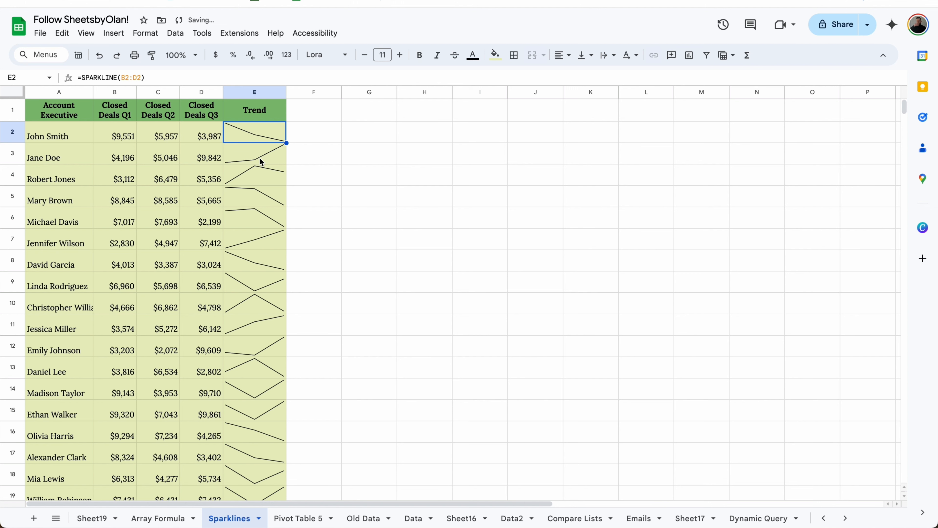
Step: Reopen E2's sparkline formula and begin an options array after the data range
click(169, 77)
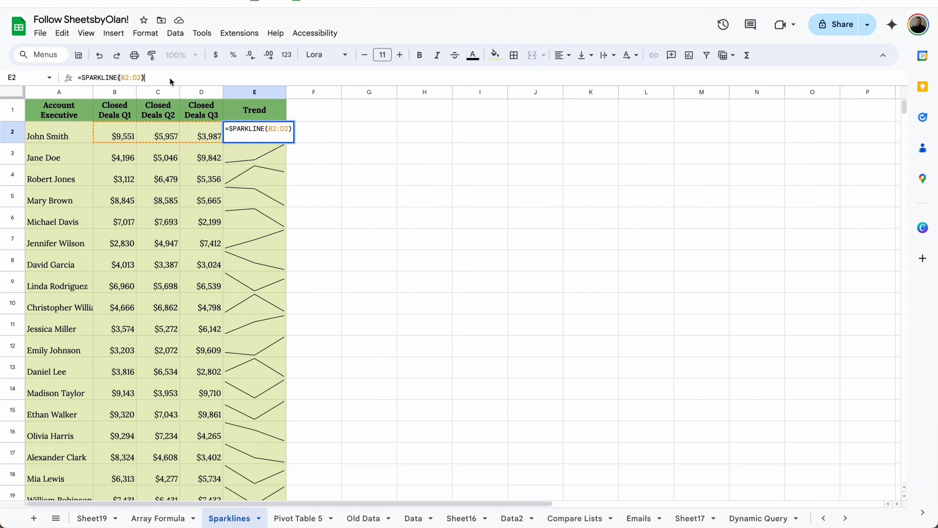
key(BackSpace)
text(,{)
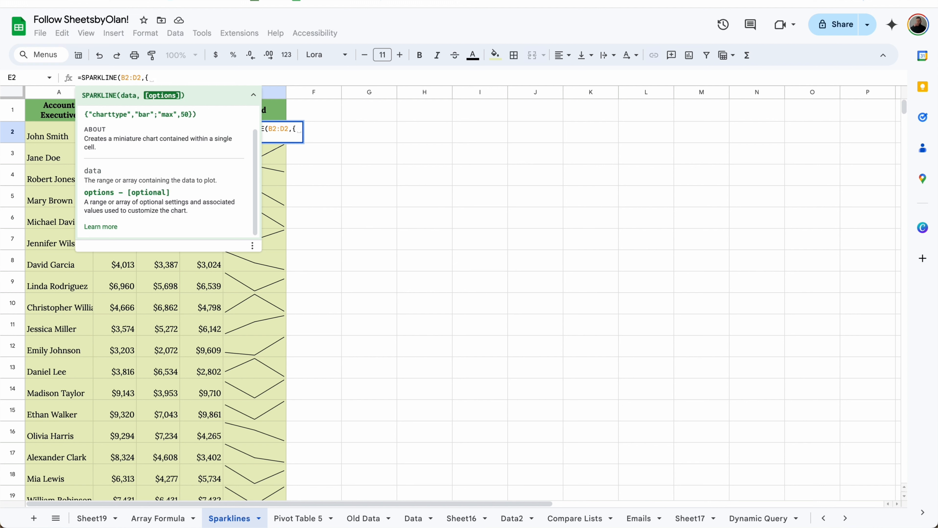
Step: Complete E2's sparkline options: charttype Column, ymin 0, ymax 10000, color blue
click(109, 225)
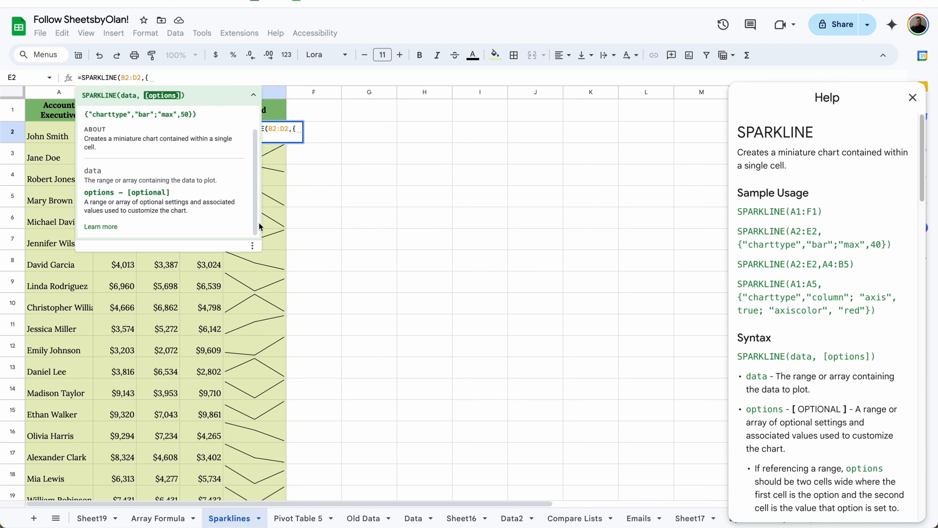
scroll(759, 307, down, 15)
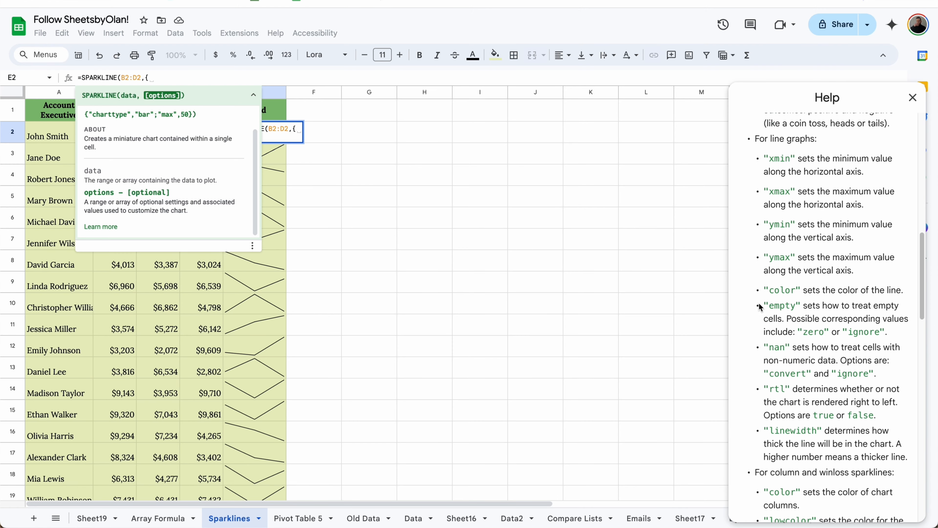
scroll(759, 306, down, 8)
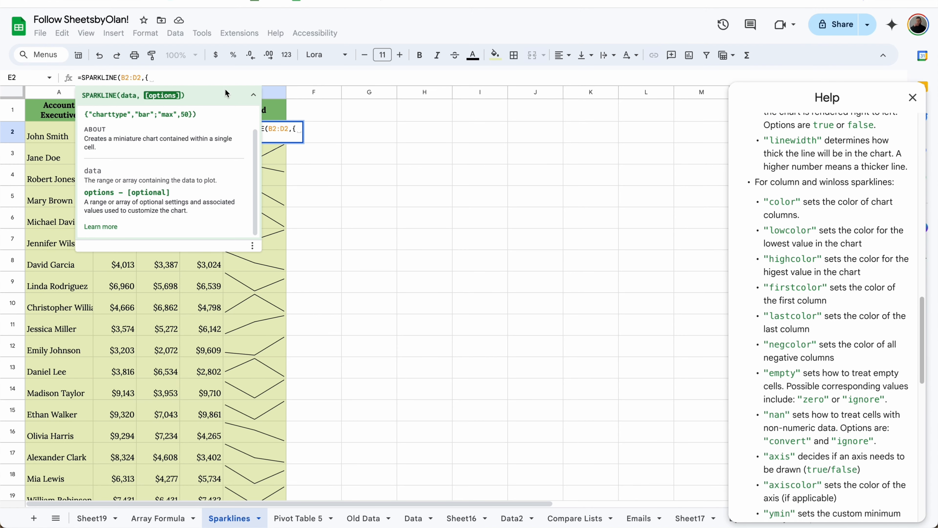
click(190, 80)
text("charttype)
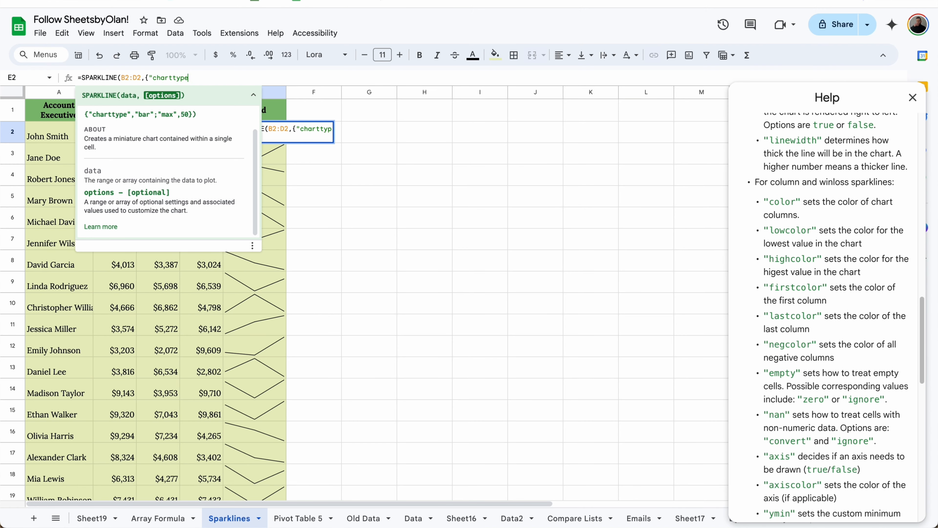
text(","Column";)
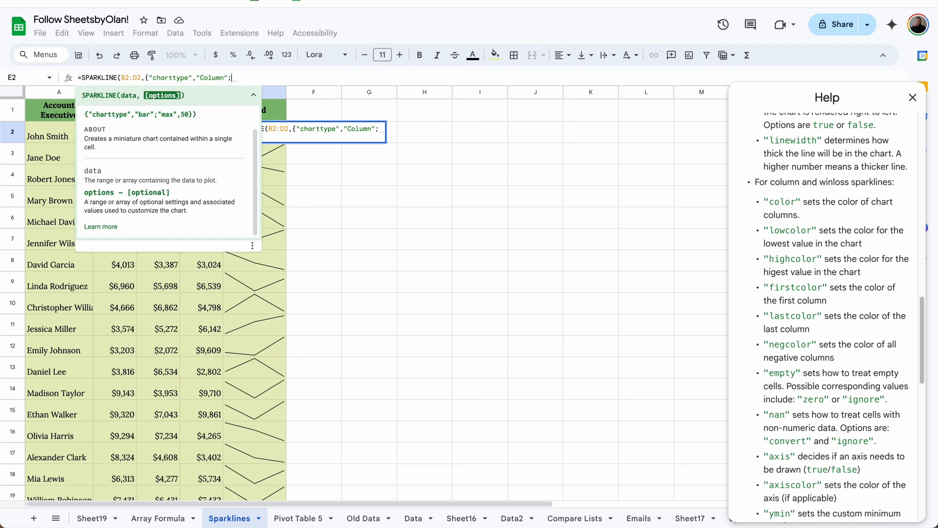
text("ymin",0)
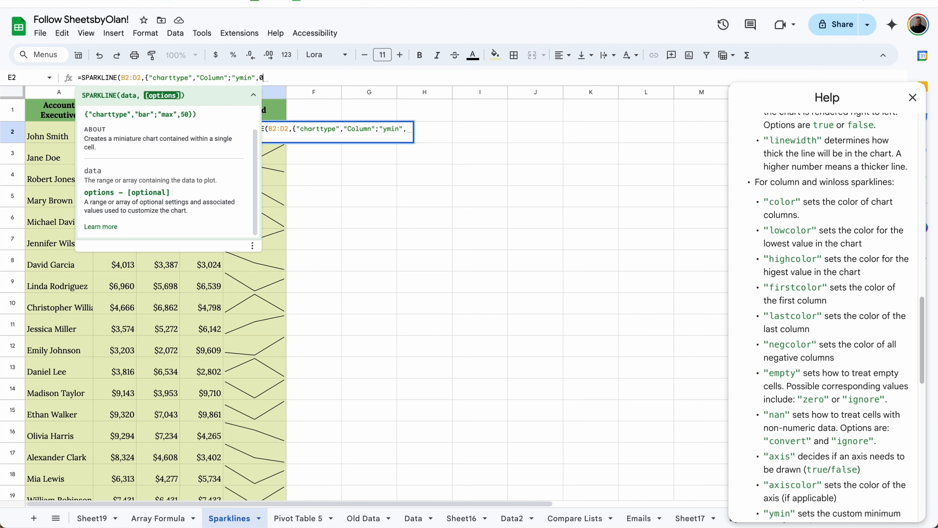
text(;"ymax", )
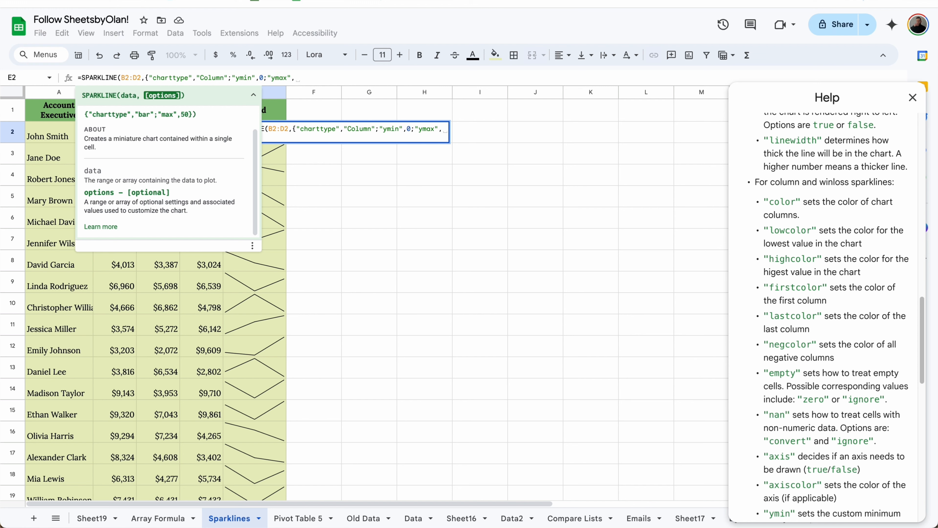
text(10000;)
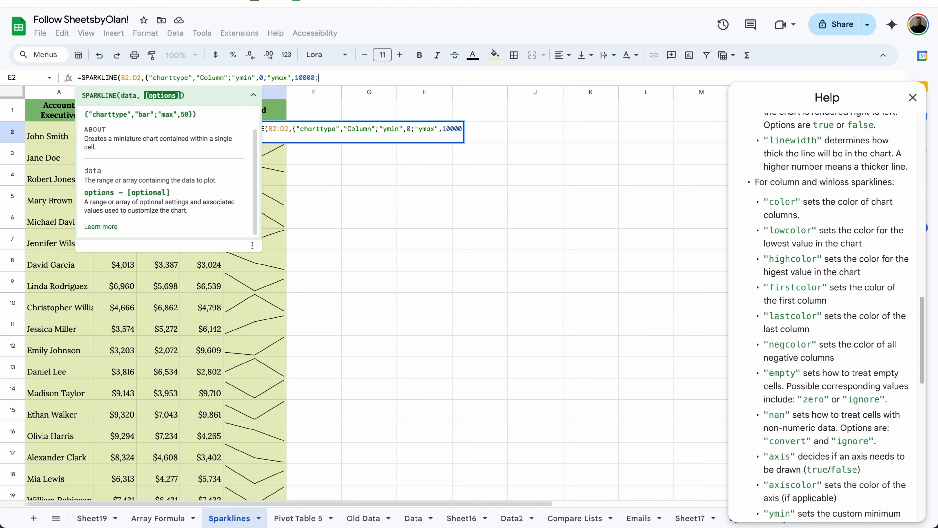
text("color")
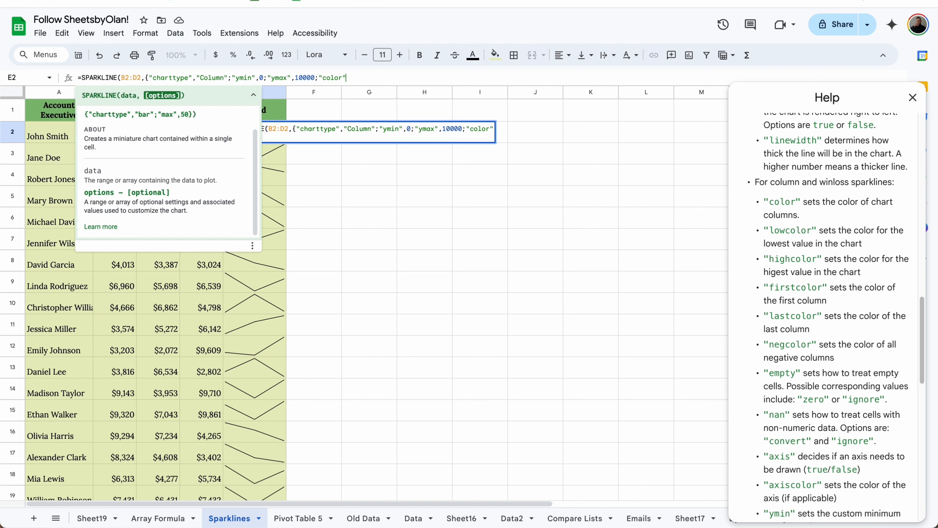
text(,)
text("blue)
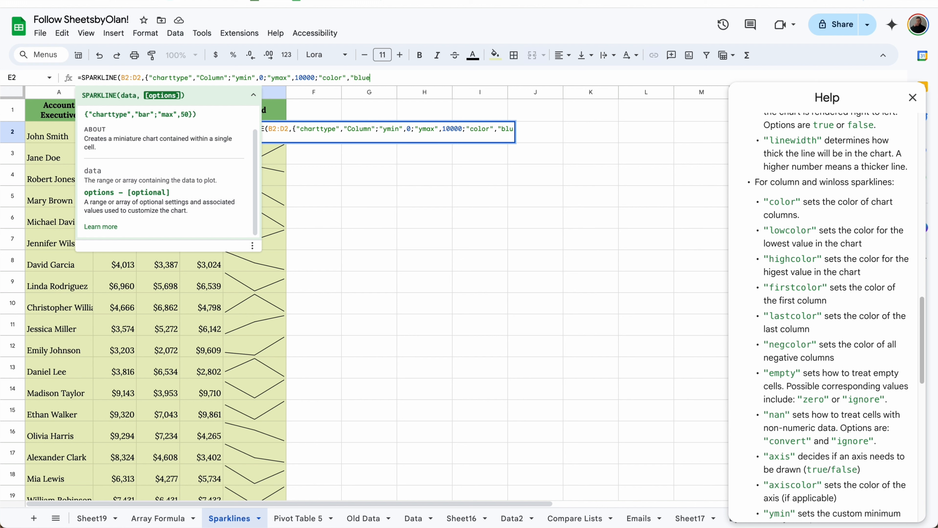
text("}))
key(Return)
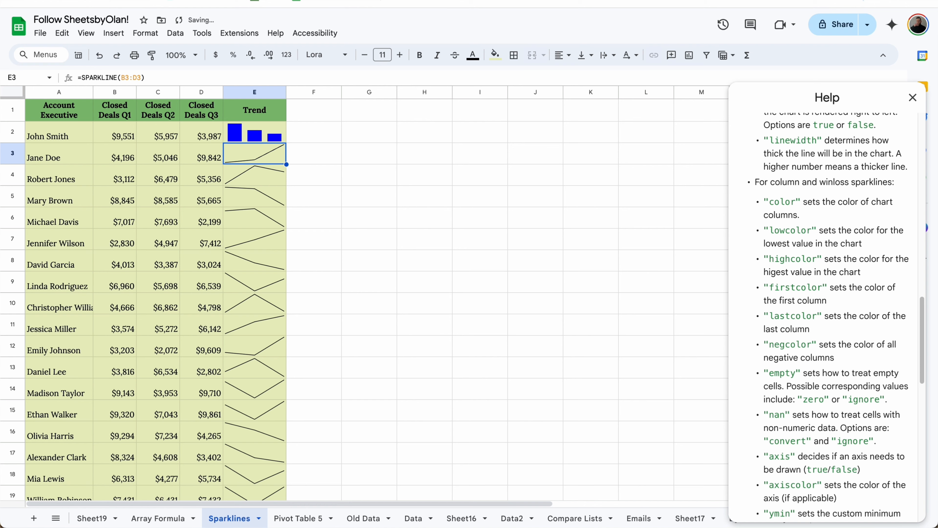
Step: Copy the blue column sparkline from E2 down through E21
click(271, 140)
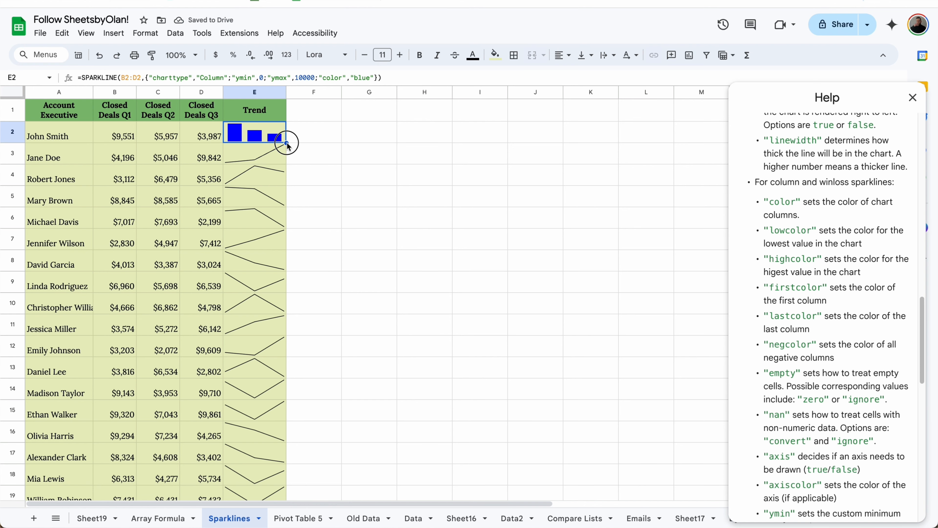
drag(287, 143, 269, 449)
scroll(270, 364, up, 3)
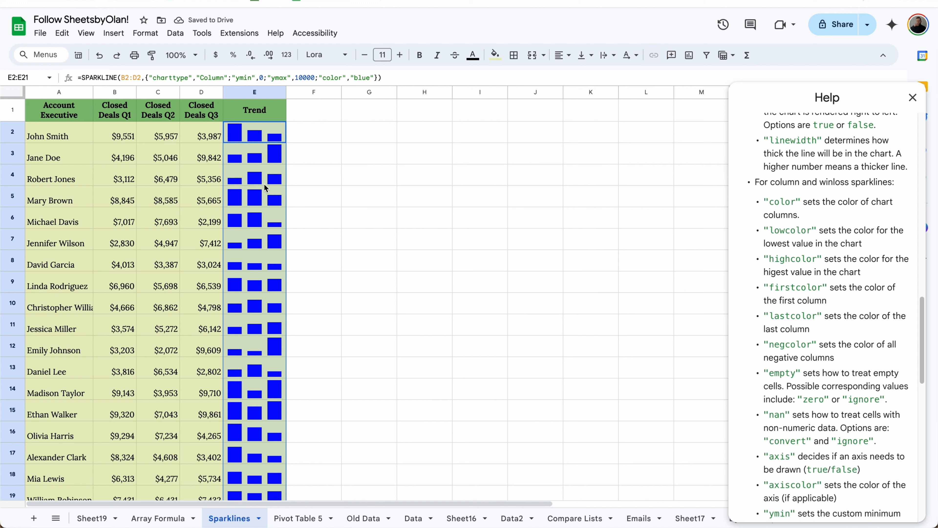
click(313, 235)
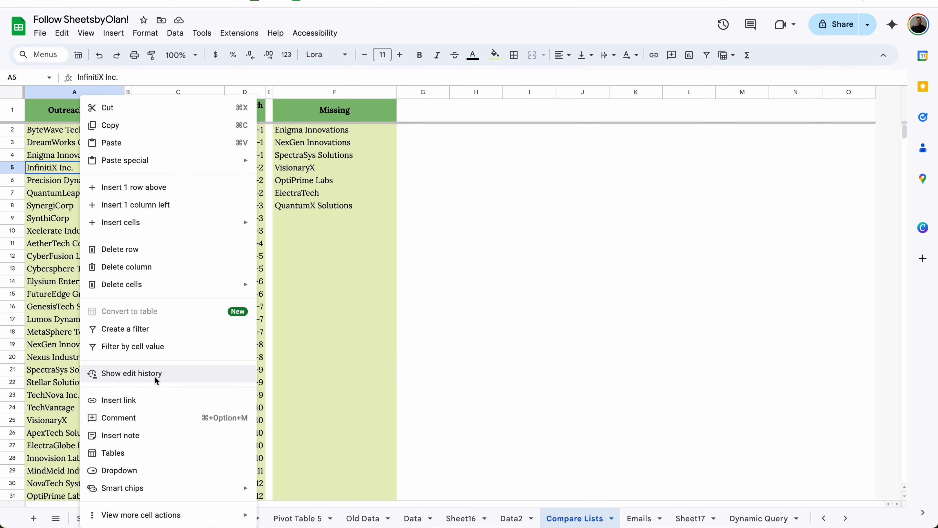
Step: Step back and forward through the edit history of cell A5 on Compare Lists
click(155, 375)
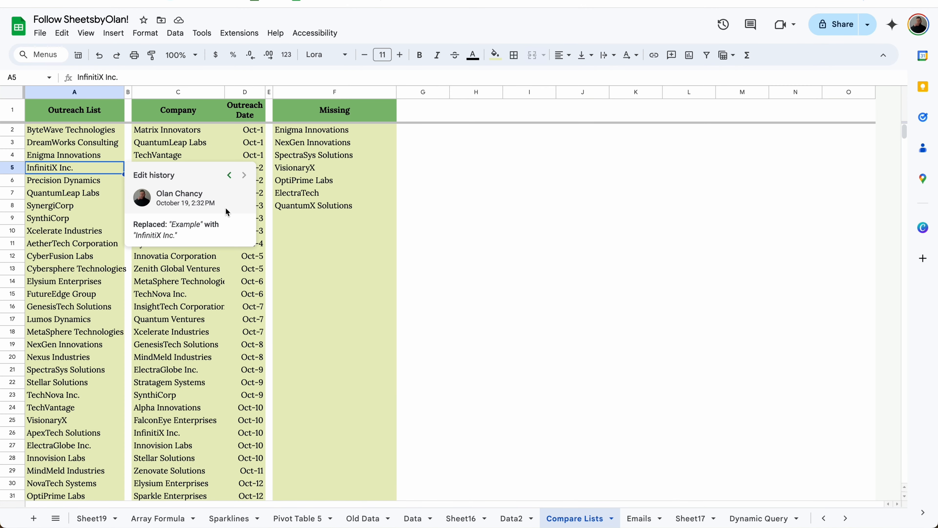
click(230, 175)
click(230, 174)
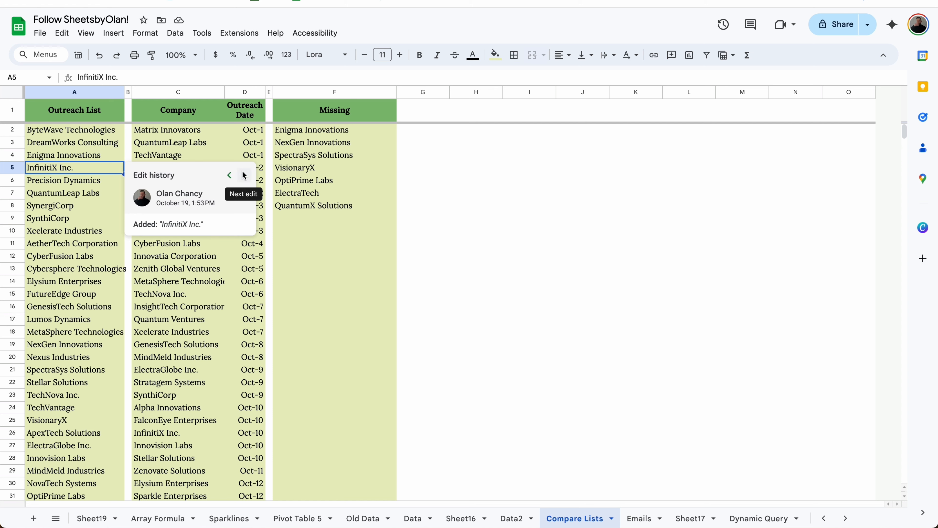
click(242, 174)
click(244, 175)
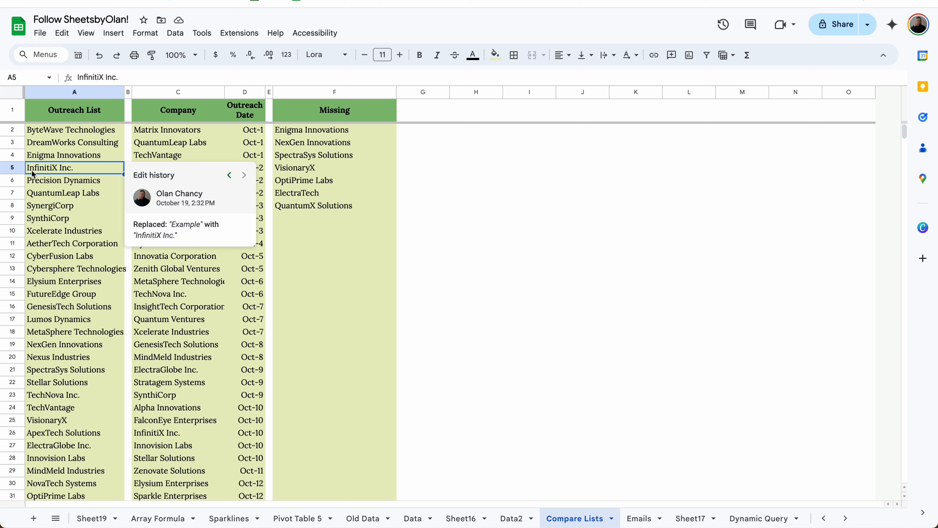
click(73, 170)
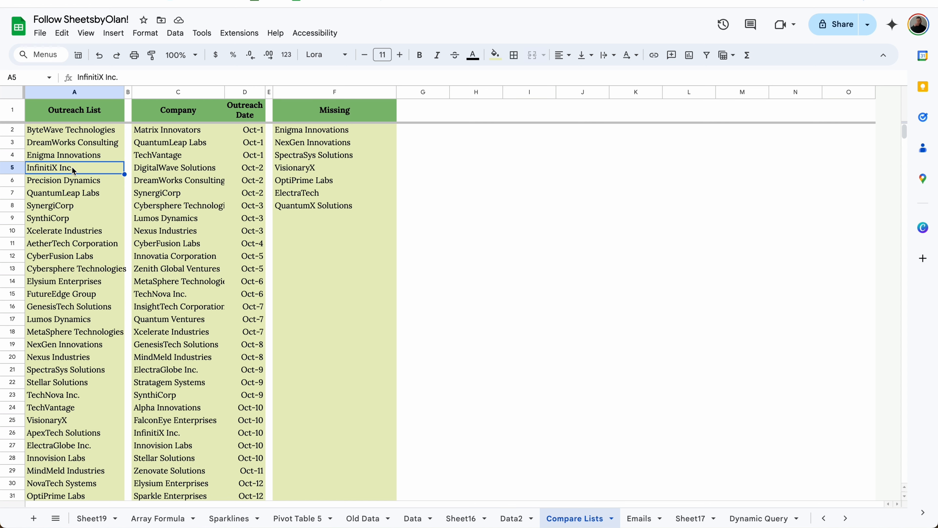
Step: Save the spreadsheet's current version under the name 'Example'
click(41, 33)
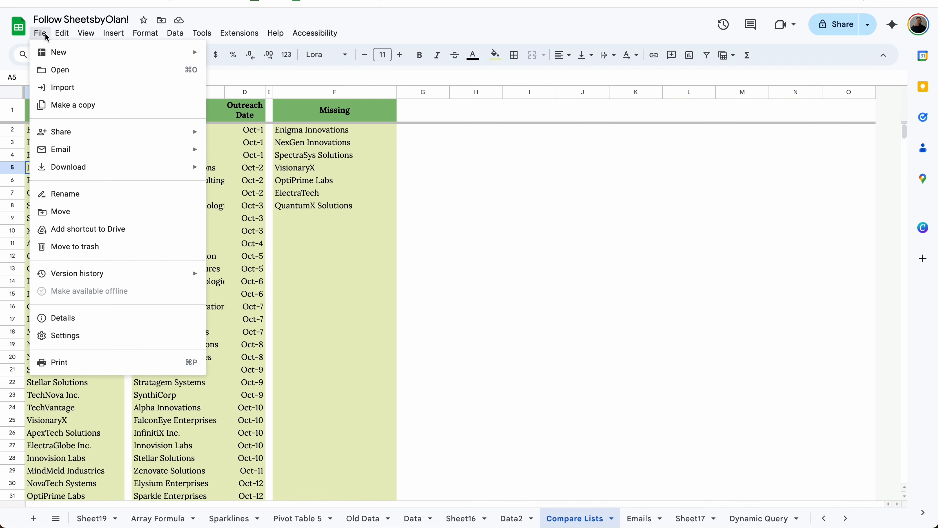
mouse_move(129, 278)
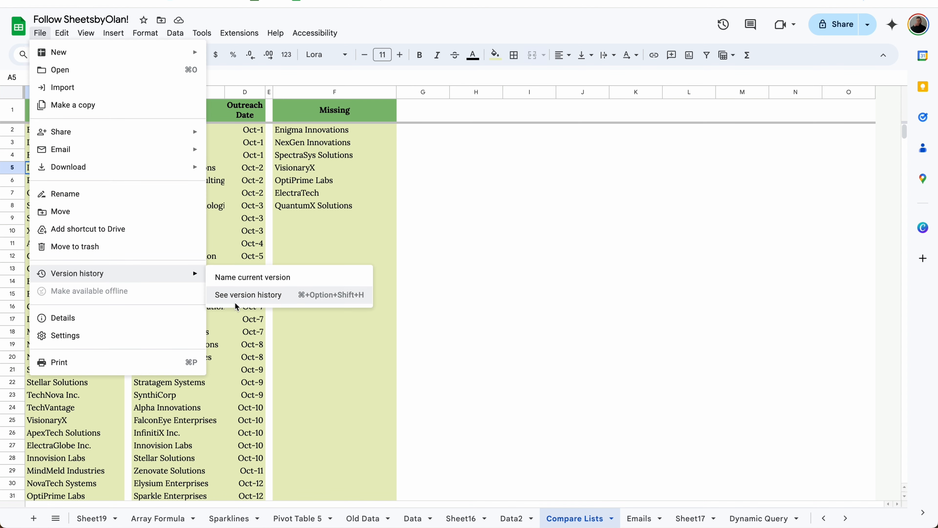
click(264, 278)
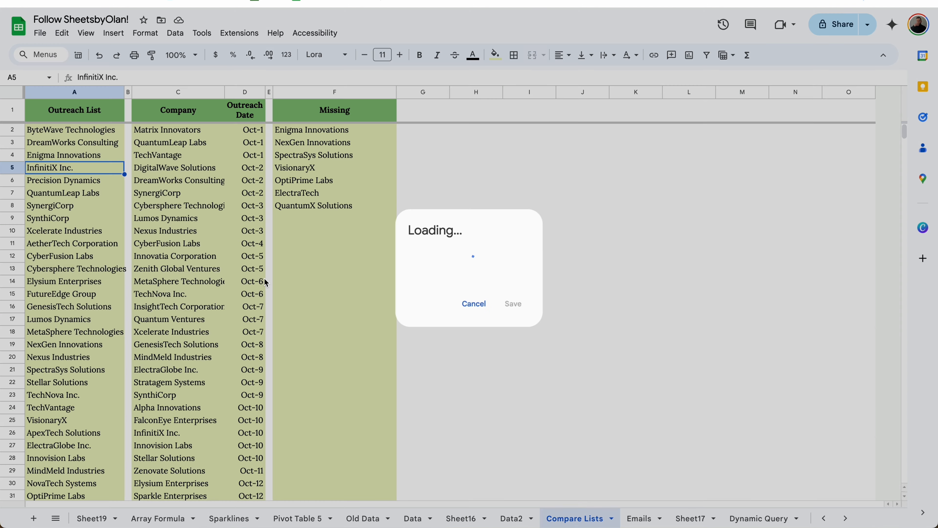
text(Example)
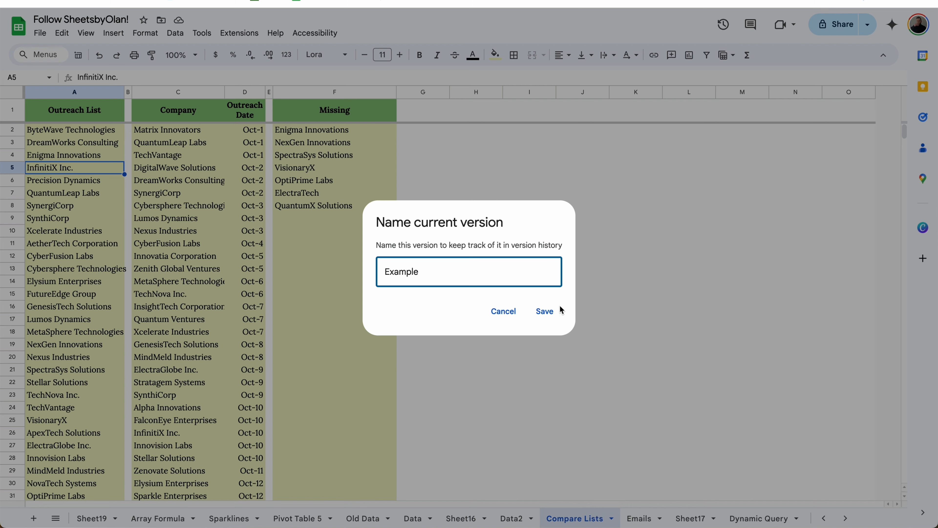
click(561, 310)
click(220, 218)
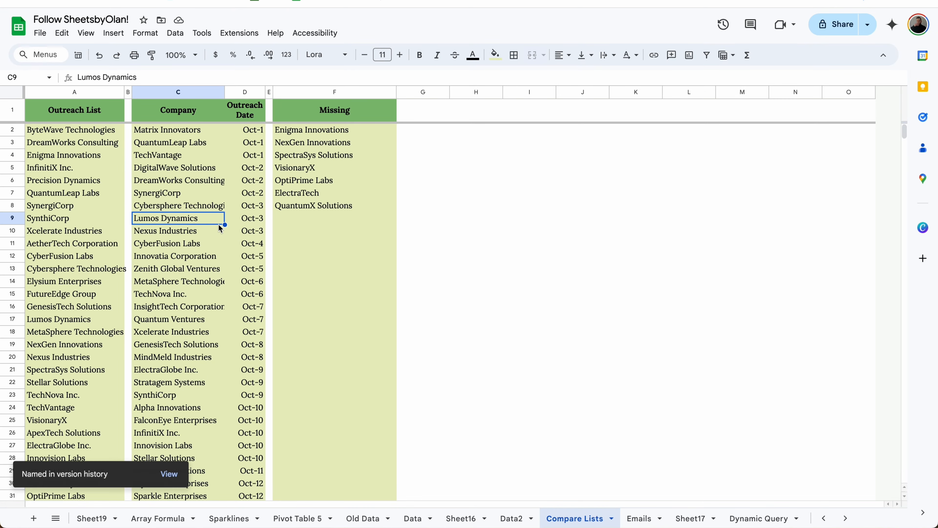
Step: Delete columns C through F on Compare Lists
drag(183, 93, 352, 97)
right_click(353, 97)
click(384, 221)
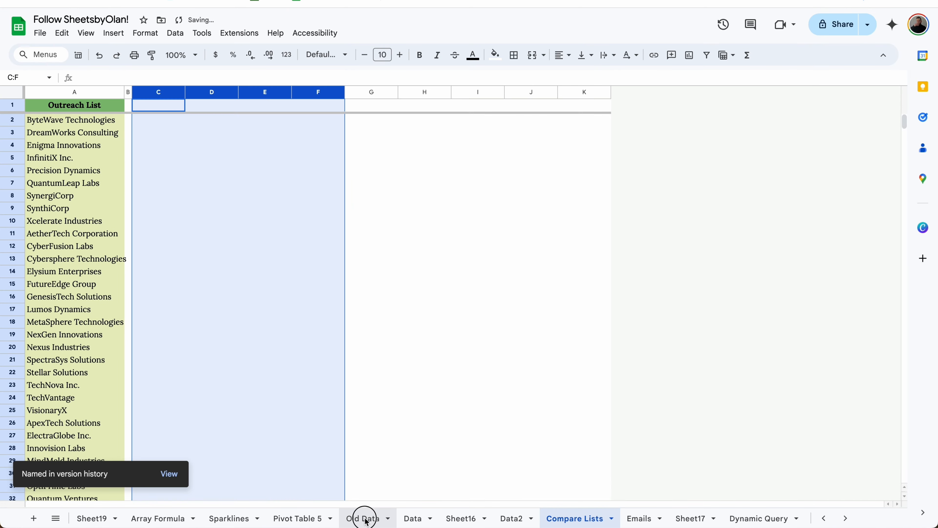
Step: Delete the Old Data, Sparklines and Sheet16 sheets, then view the #REF! errors on Array Formula
right_click(362, 516)
click(360, 325)
click(599, 297)
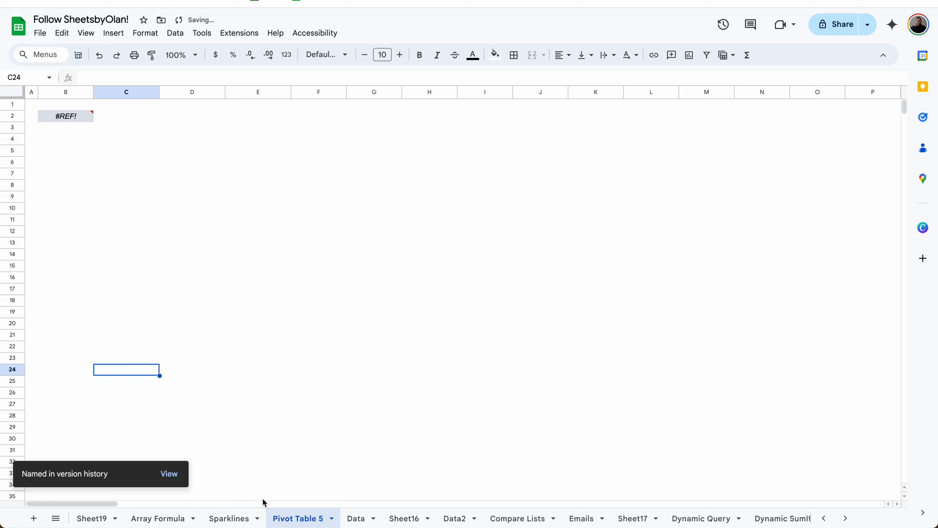
right_click(240, 518)
click(246, 332)
click(588, 292)
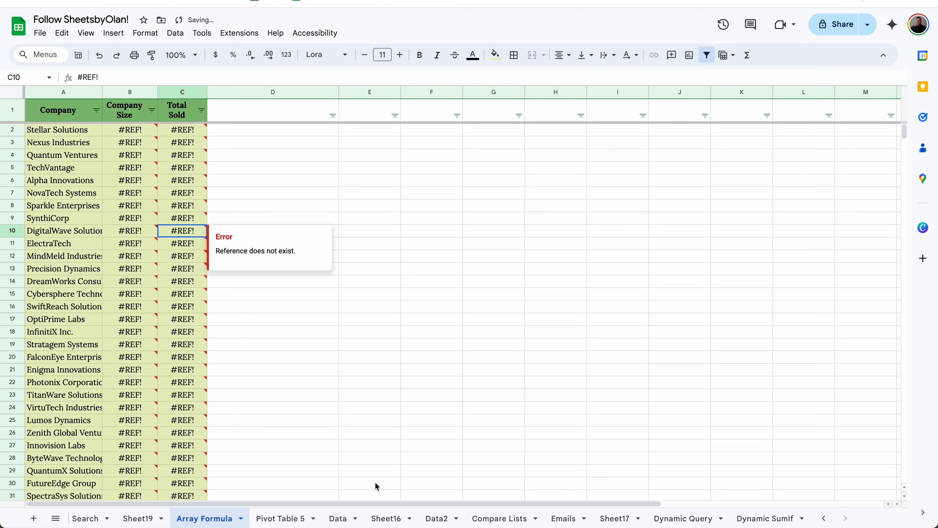
right_click(386, 519)
click(386, 328)
click(591, 293)
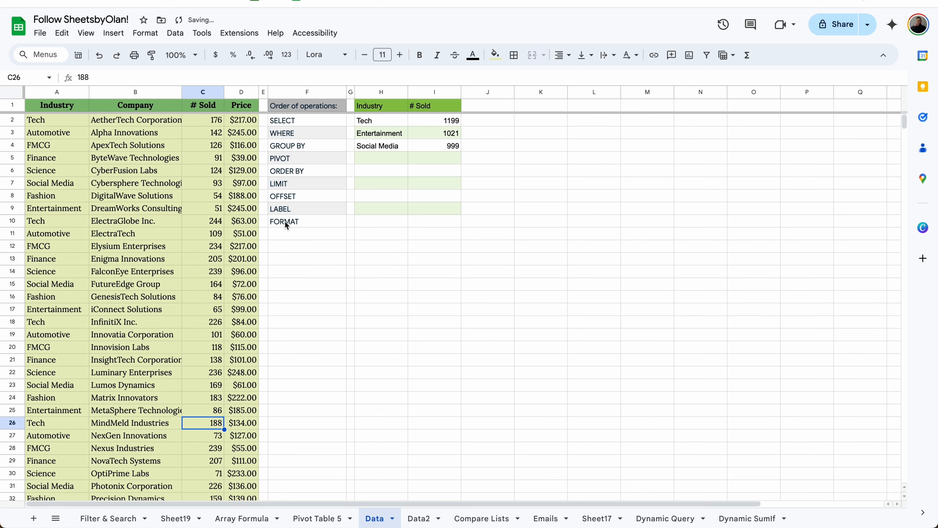
click(283, 514)
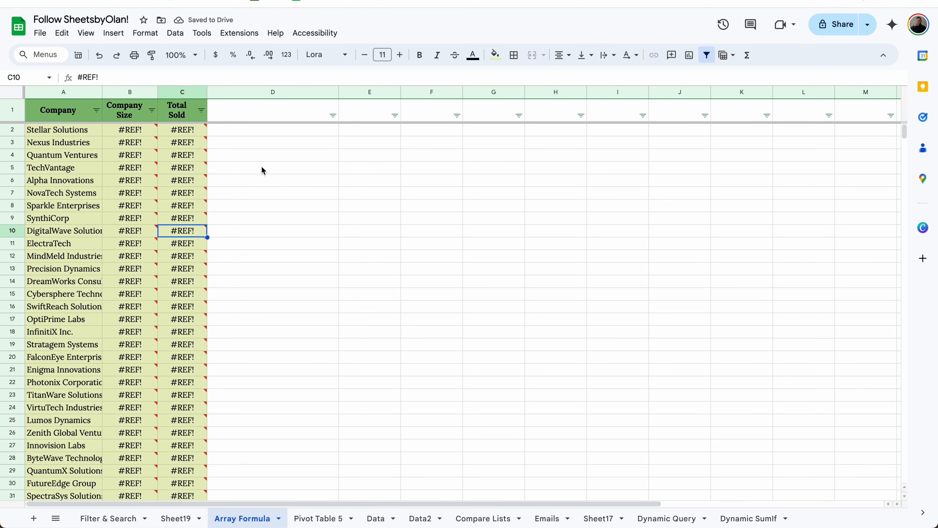
click(39, 33)
Step: Restore the 'Example' version from version history and check Compare Lists again
mouse_move(92, 273)
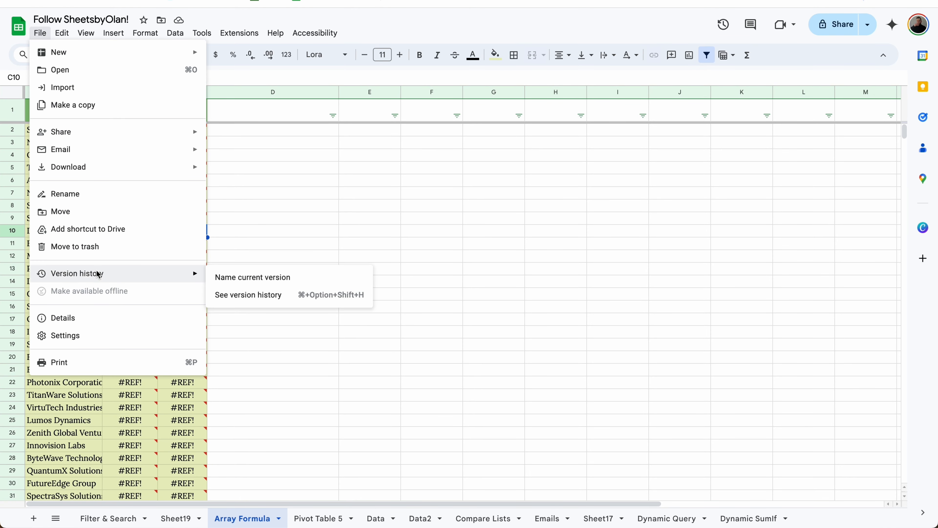
click(247, 300)
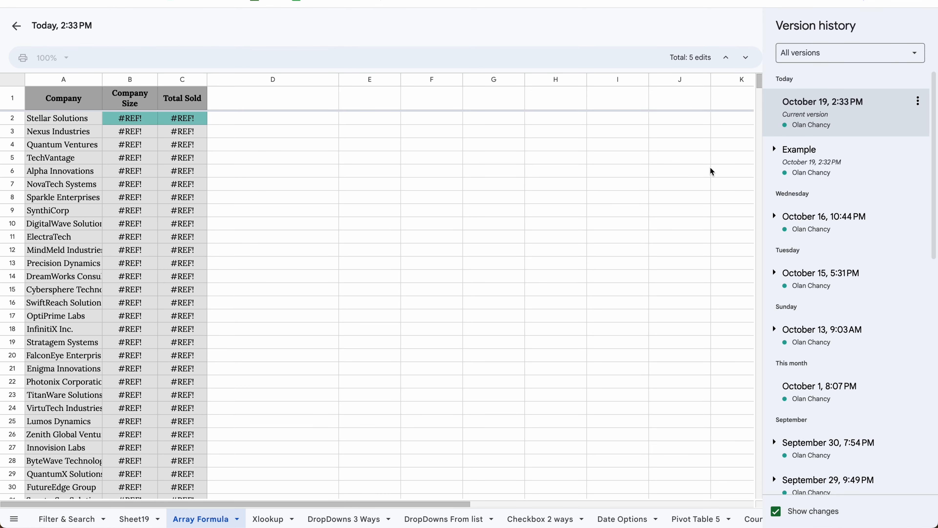
click(836, 160)
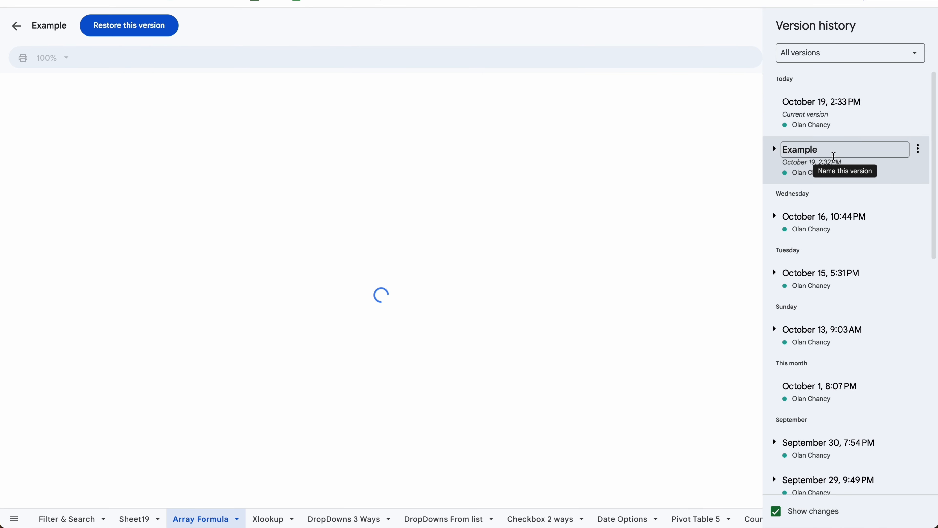
click(147, 26)
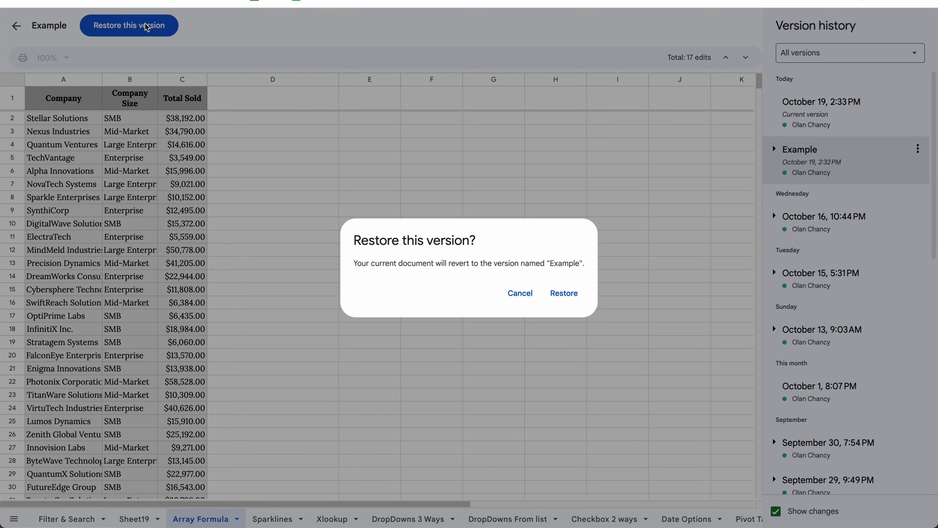
click(565, 293)
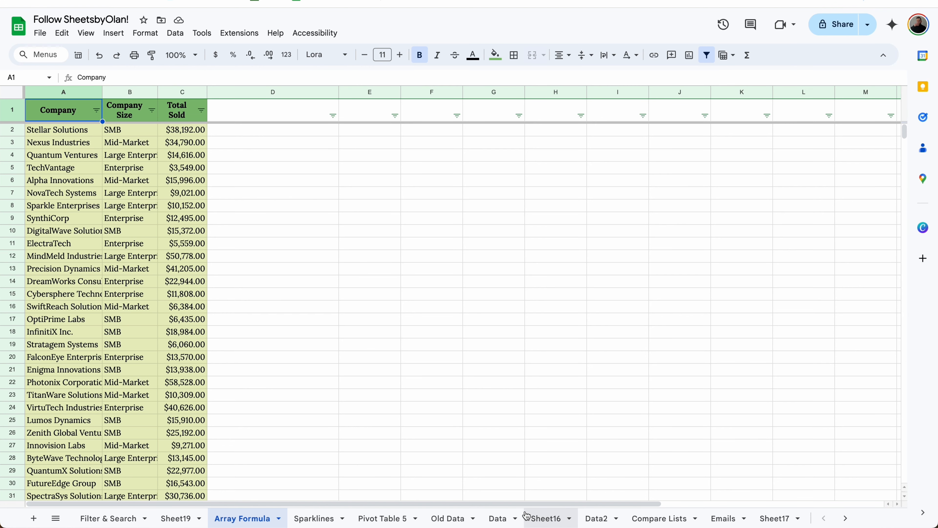
click(654, 519)
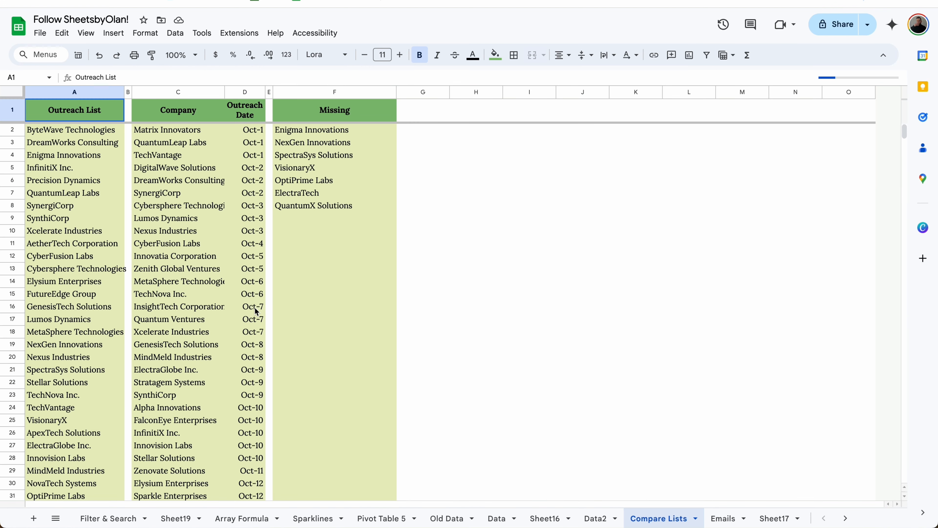
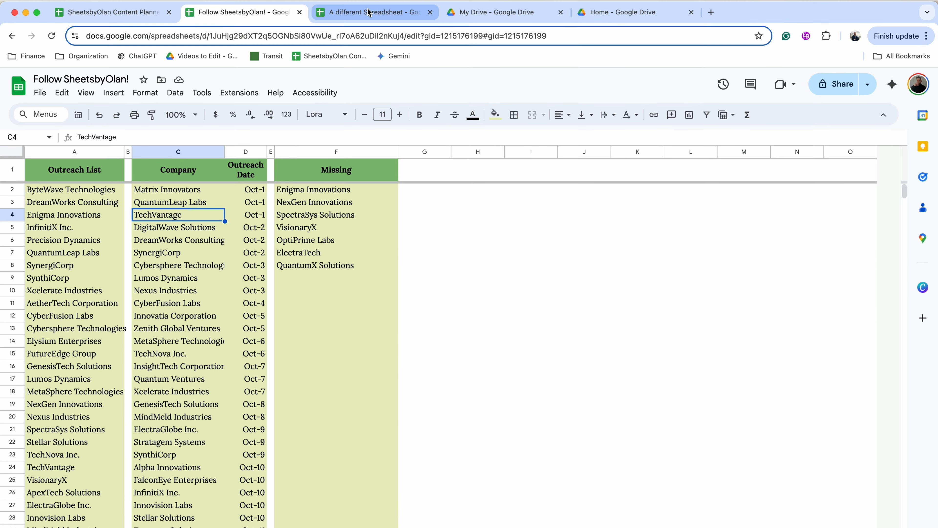
Step: In A1, enter an IMPORTRANGE formula using the source spreadsheet's URL and range 'Compare Lists!D:D'
click(353, 36)
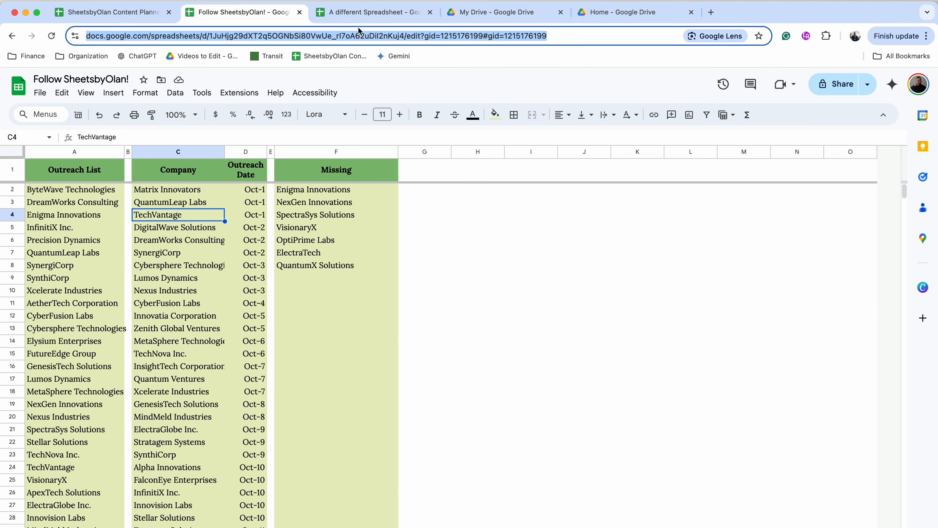
click(359, 13)
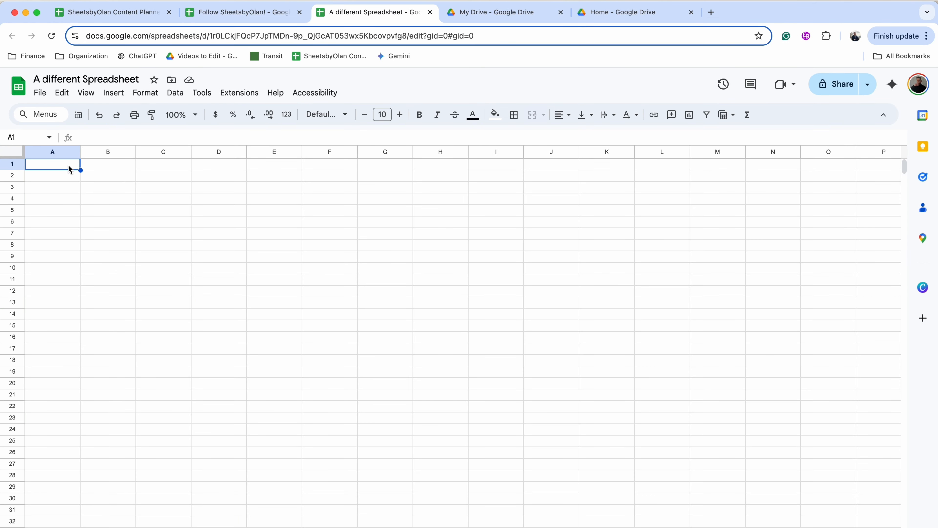
text(=IMPORTRA)
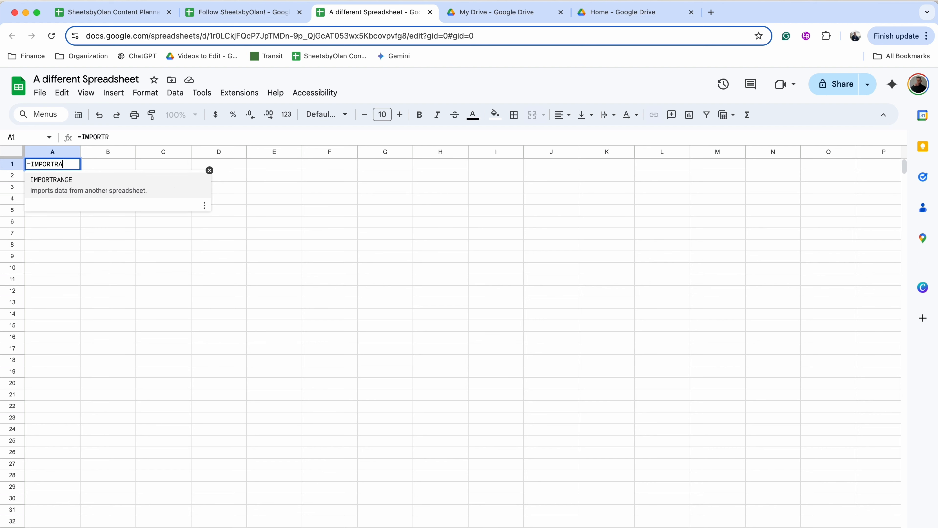
text(N)
click(70, 177)
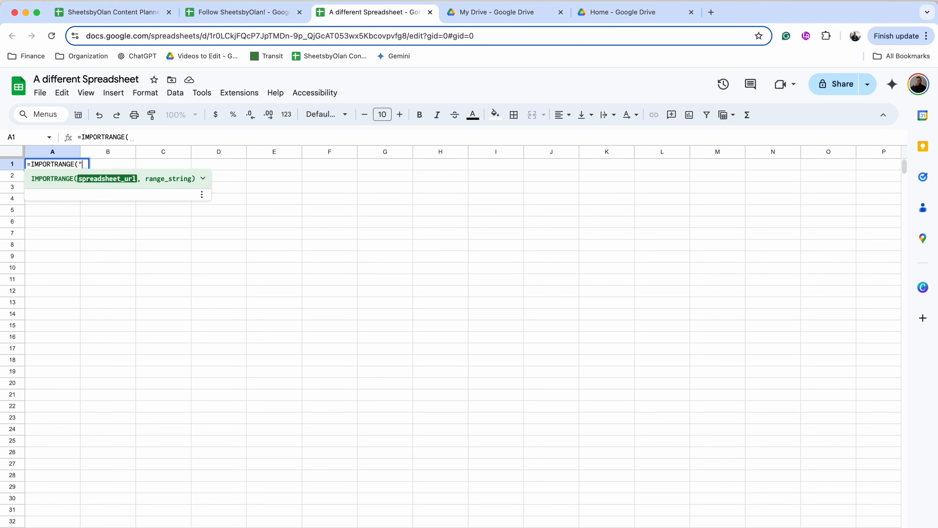
text(")
key(cmd+v)
text(",)
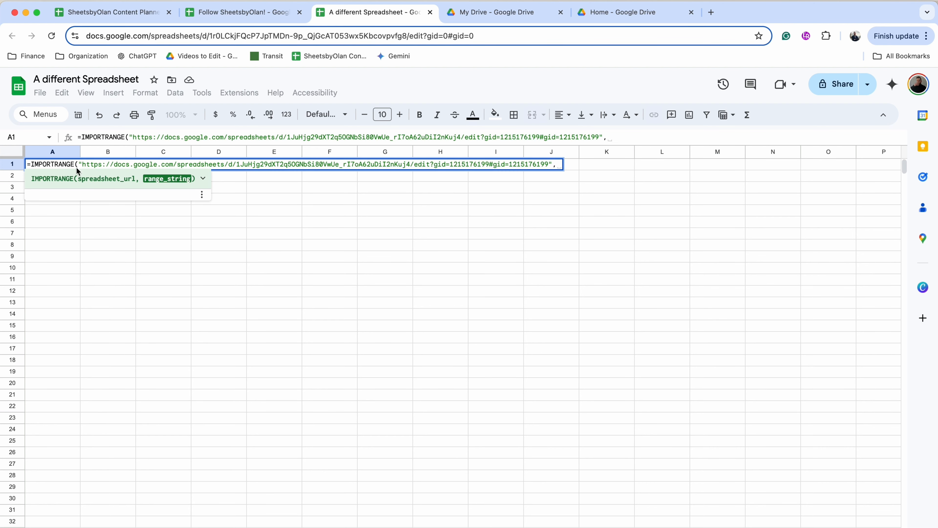
click(240, 12)
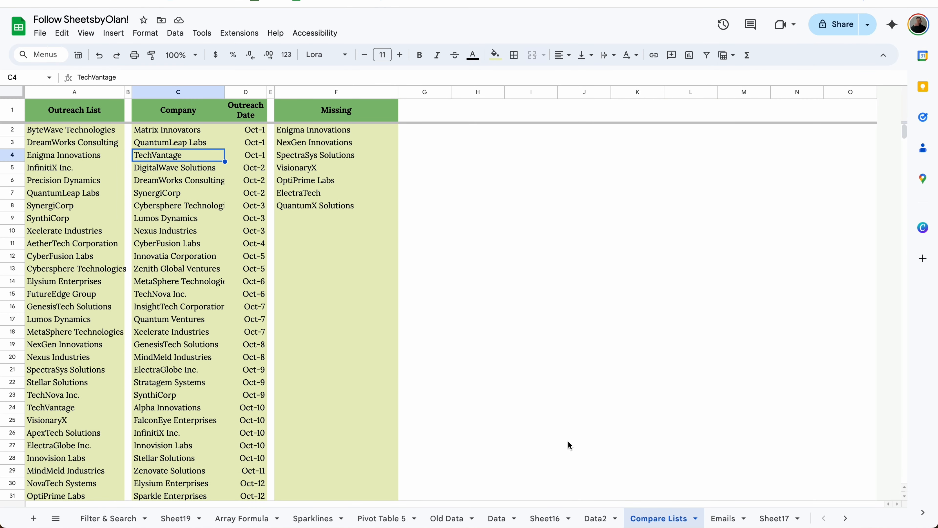
click(327, 1)
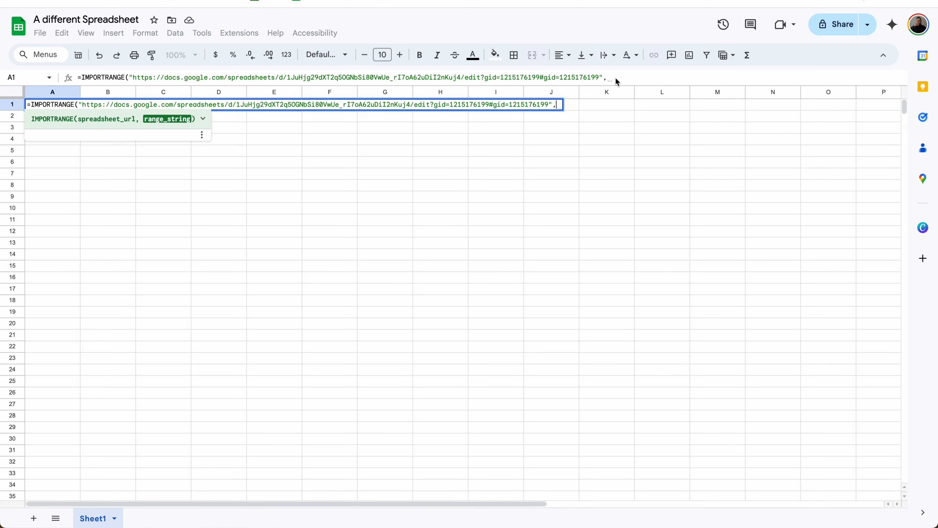
text("Compare )
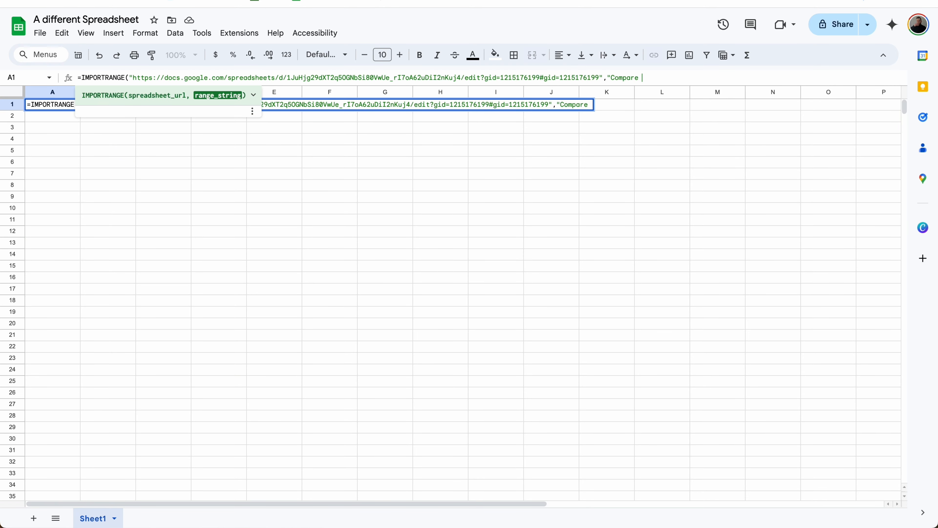
text(Lists!D:D"))
key(Return)
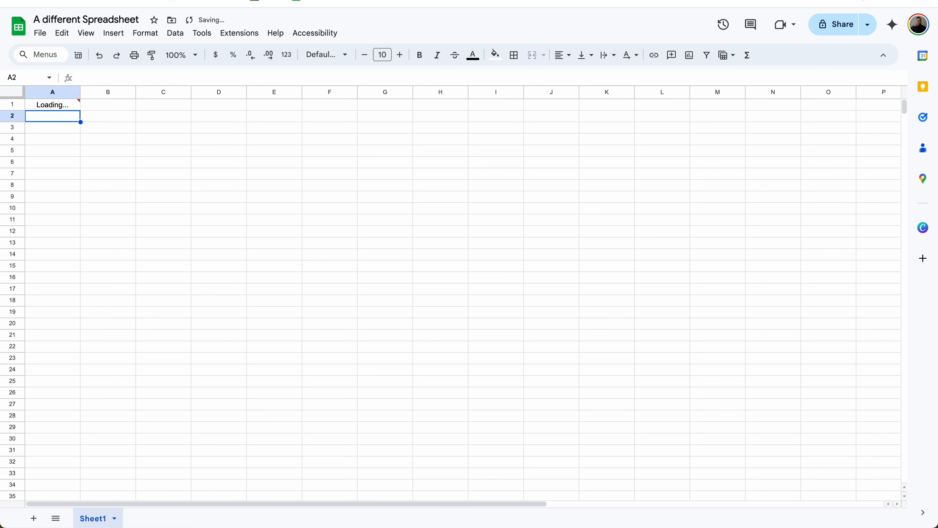
Step: Allow access between the two spreadsheets and widen column A to fit the imported company names
mouse_move(72, 100)
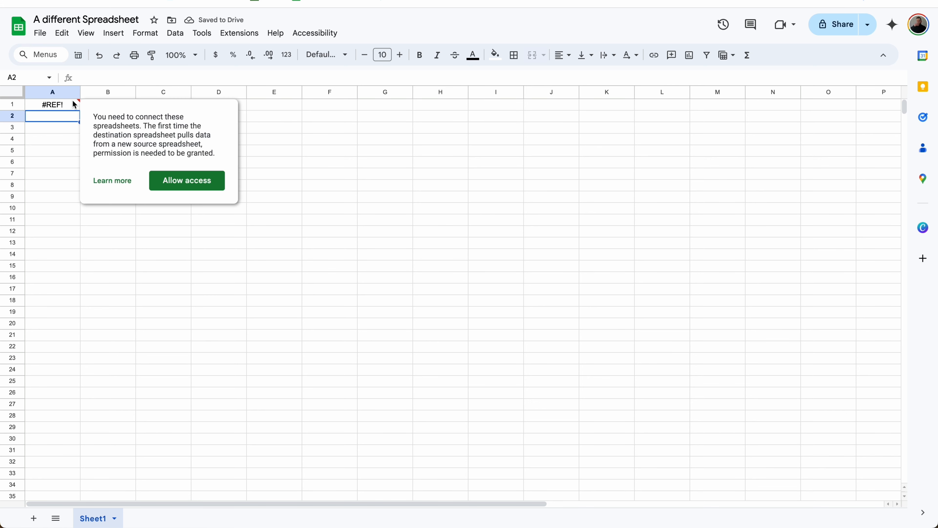
click(196, 176)
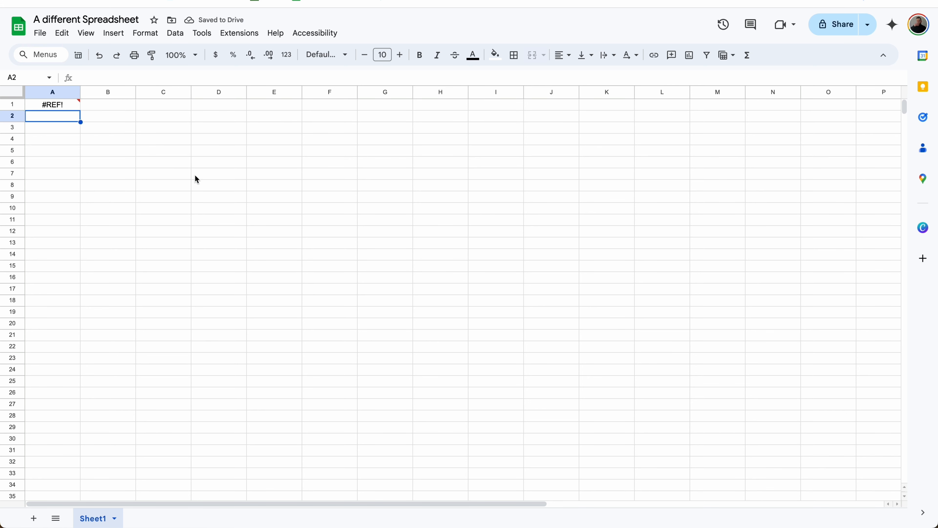
double_click(81, 92)
scroll(126, 172, down, 10)
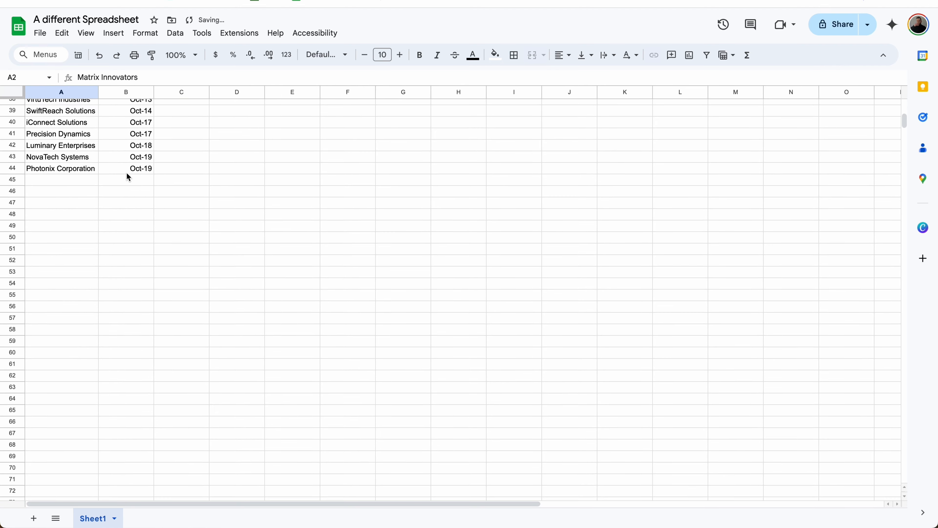
scroll(126, 172, up, 10)
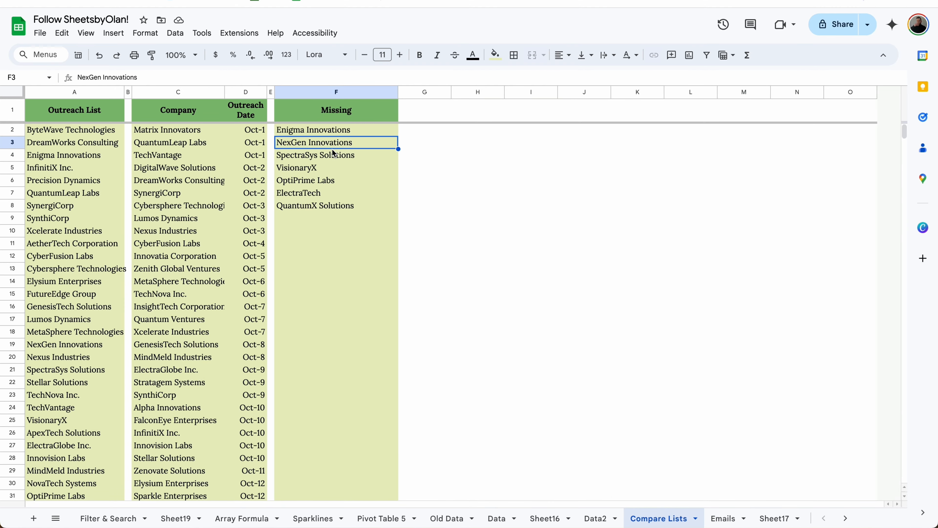
Step: Add NexGen Innovations to C45 on Compare Lists, with outreach date Oct-20 filled into D45
key(ctrl+c)
scroll(334, 153, down, 9)
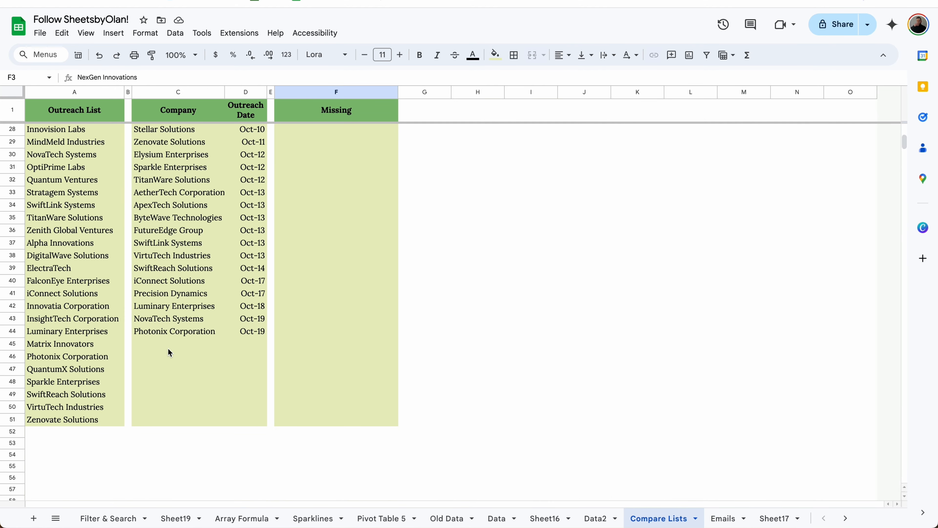
click(168, 348)
key(ctrl+v)
click(245, 336)
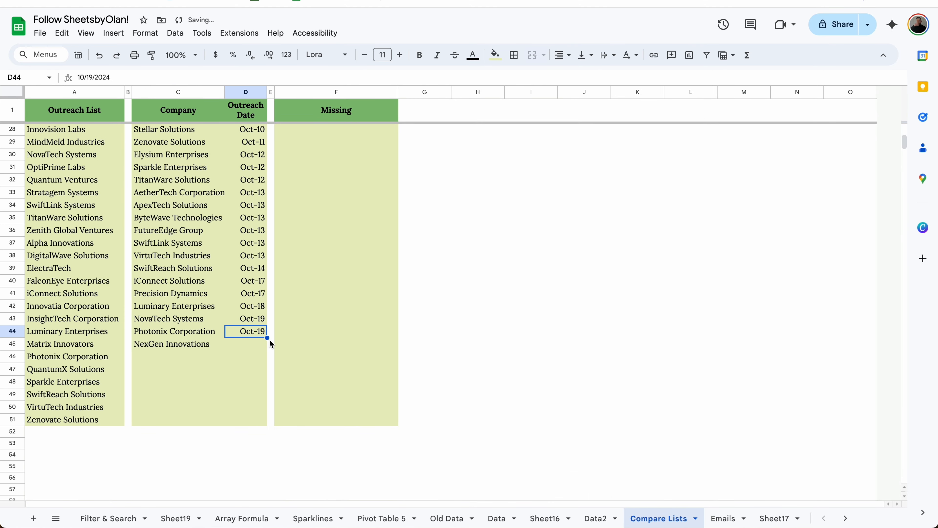
drag(267, 337, 259, 345)
click(253, 346)
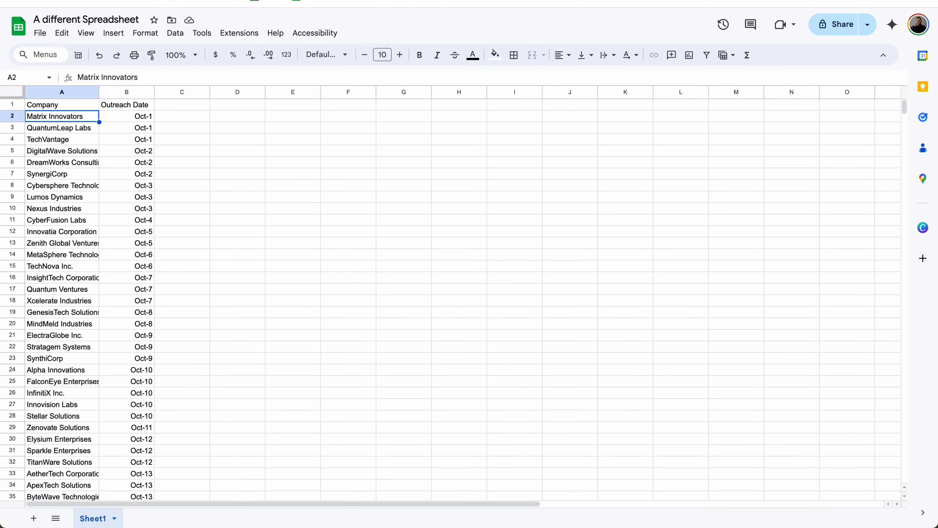
scroll(173, 334, down, 6)
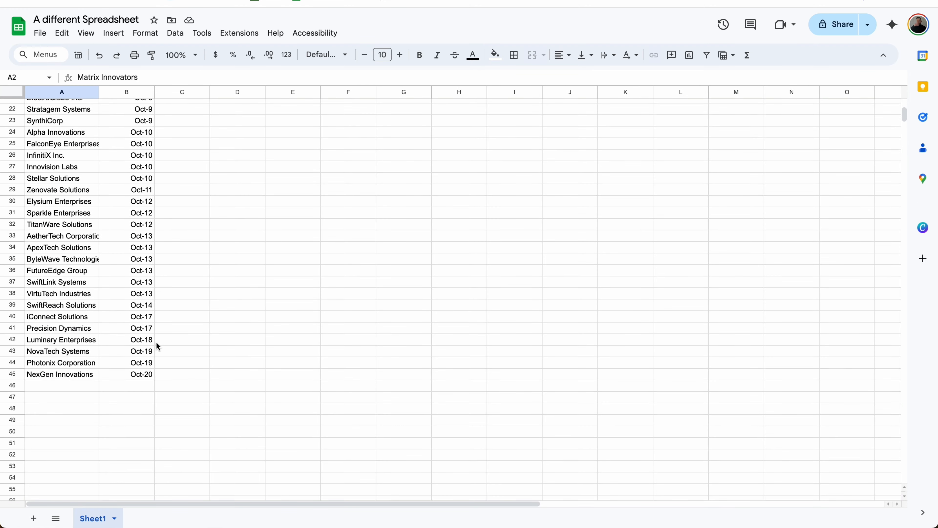